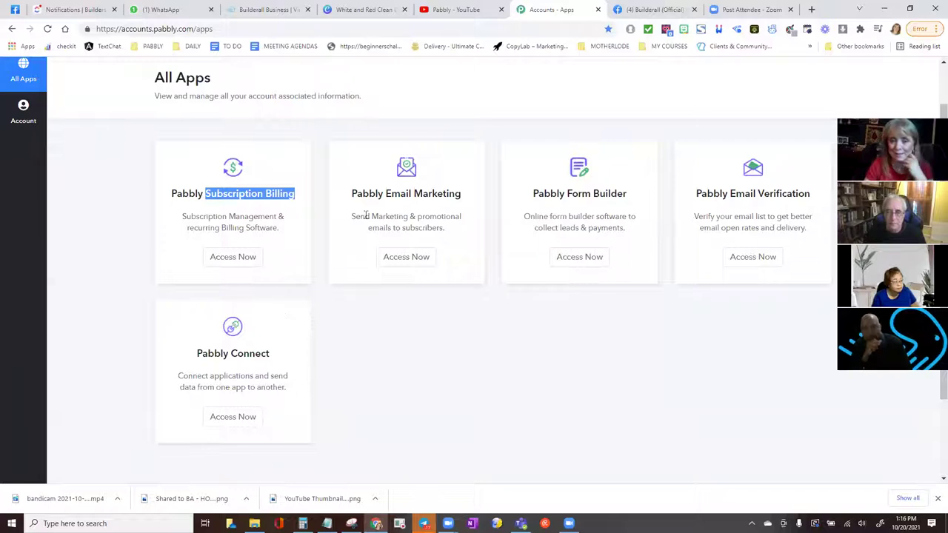
Highlight the Email Marketing, Form Builder and Email Verification product names, then launch Pabbly Connect
drag(384, 191, 459, 197)
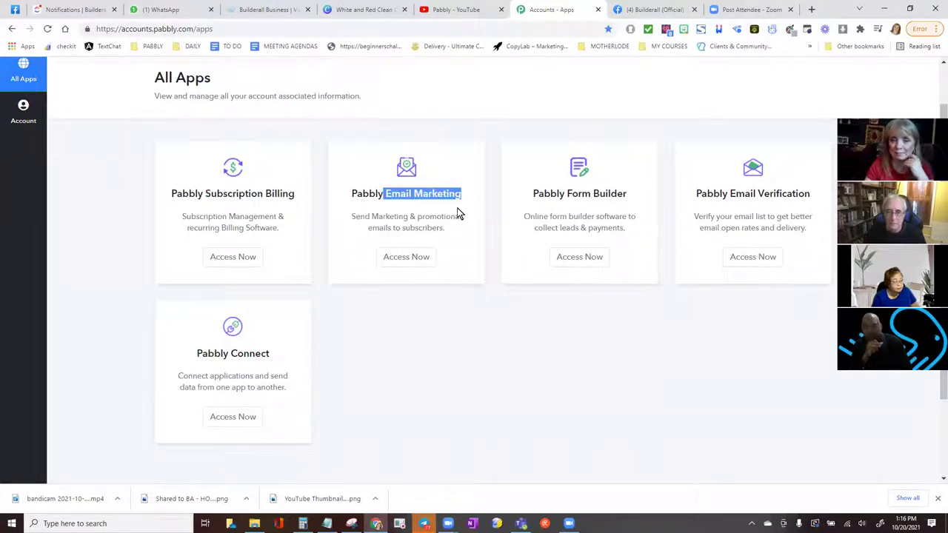
drag(566, 194, 624, 201)
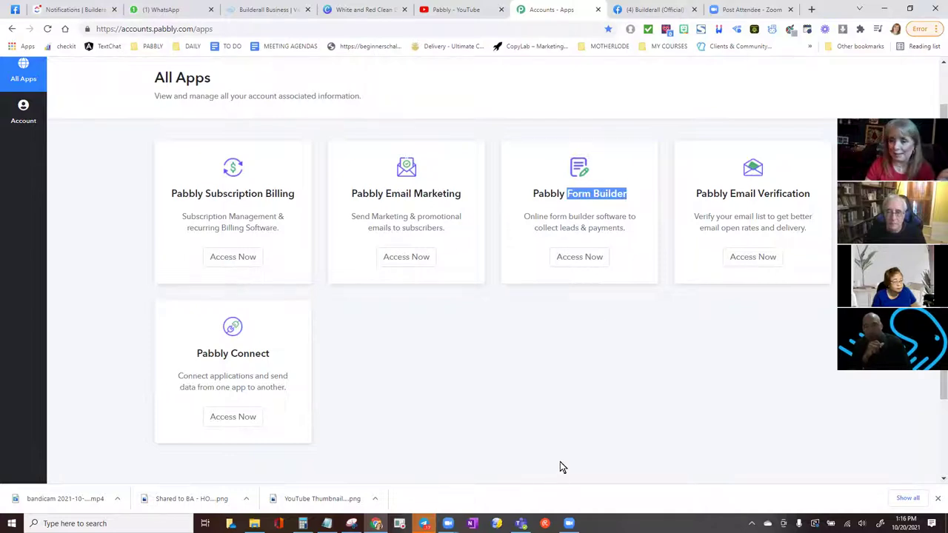
drag(730, 194, 815, 194)
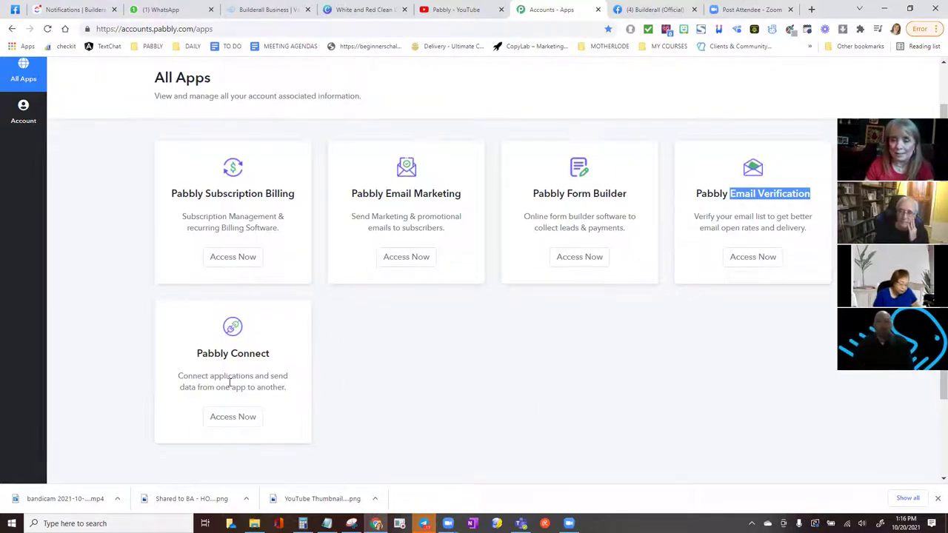
click(229, 420)
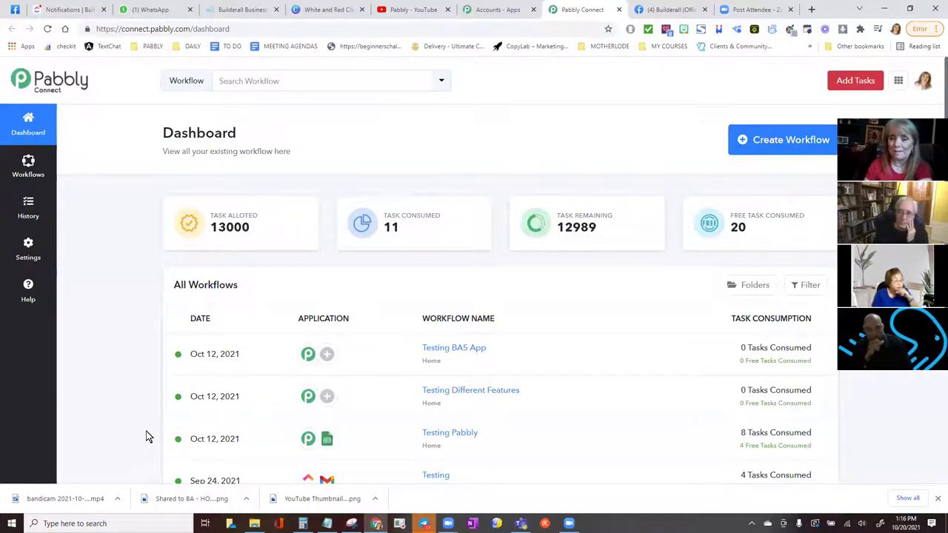
Scroll the dashboard to review the 13000 allotted and 11 consumed tasks and the workflow list
scroll(478, 386, down, 3)
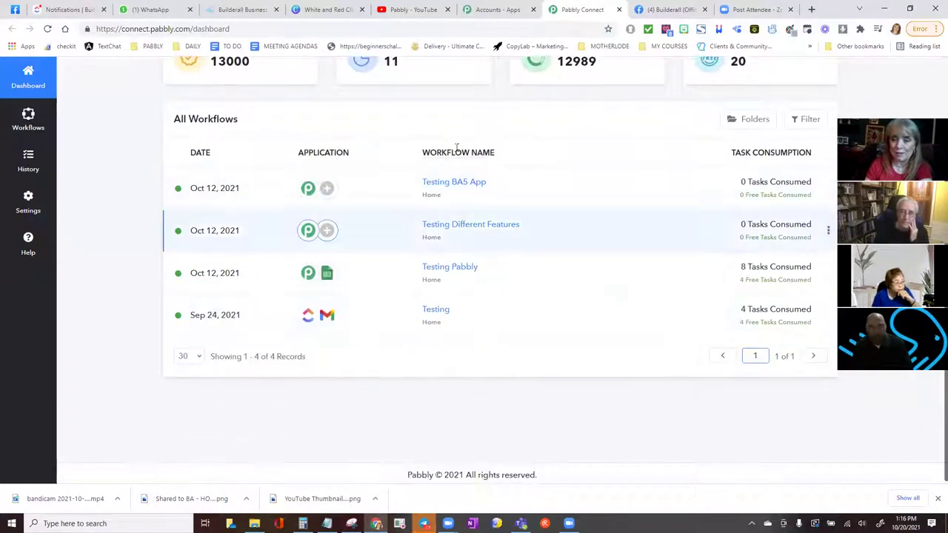
scroll(442, 348, up, 1)
scroll(442, 359, up, 2)
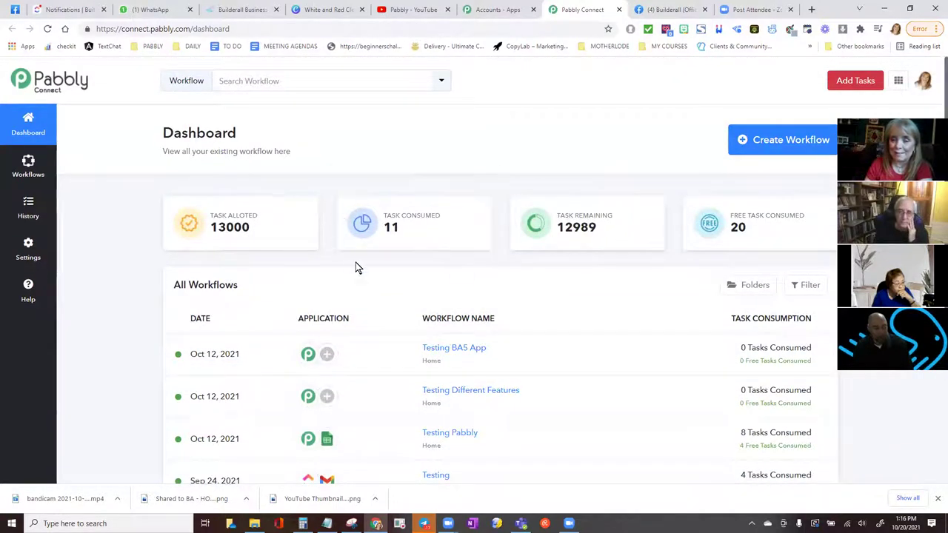
mouse_move(755, 215)
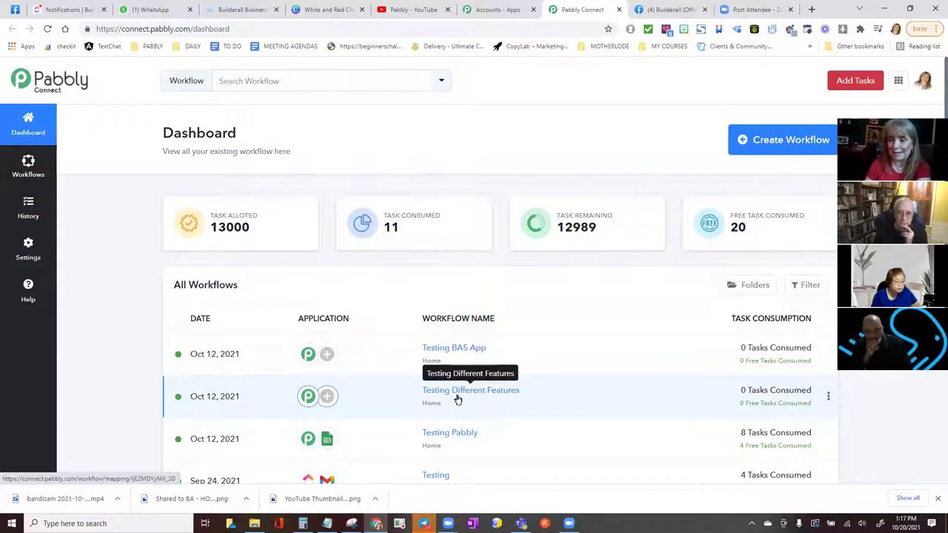
Open 'Testing Different Features' and insert a new action step beneath step 2
click(460, 394)
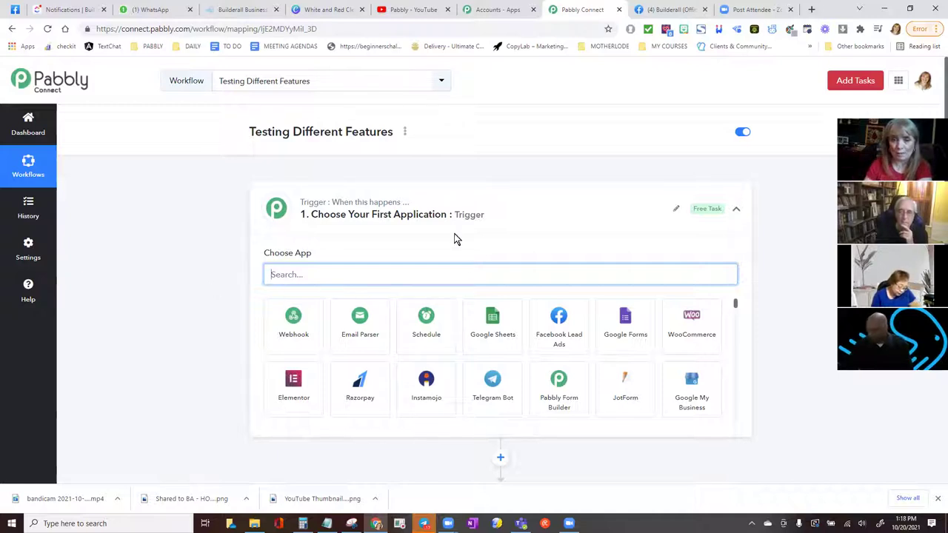
scroll(364, 366, down, 3)
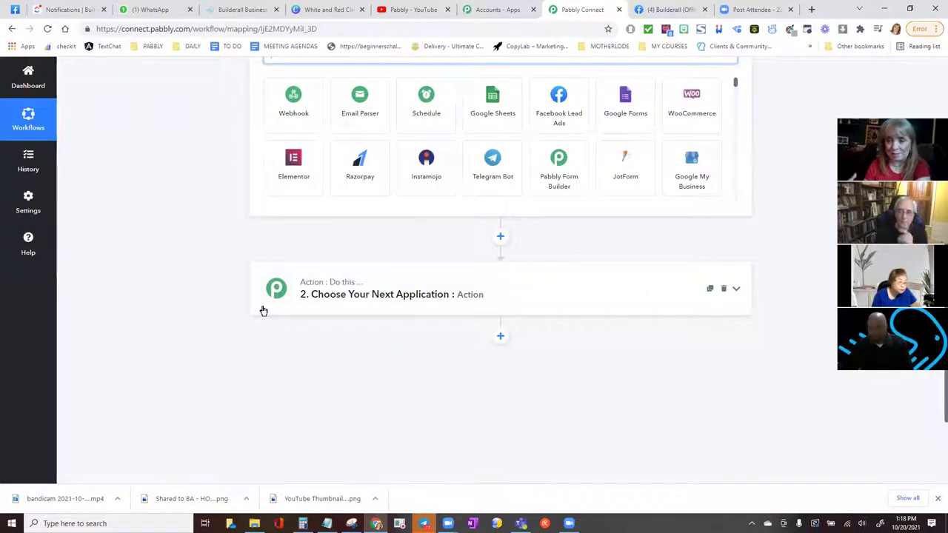
click(501, 336)
Add another empty action step, then scroll back up to Trigger step 1's app grid
scroll(493, 400, down, 5)
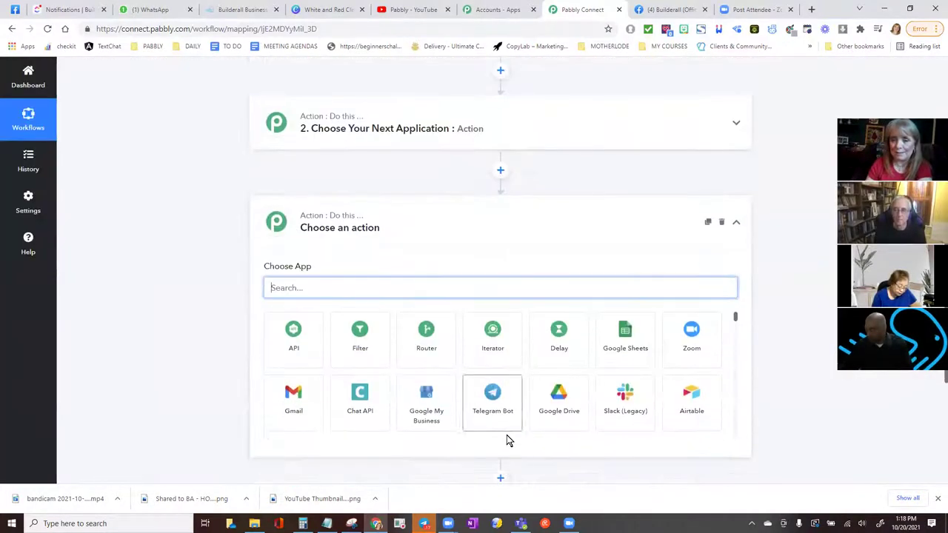
click(501, 478)
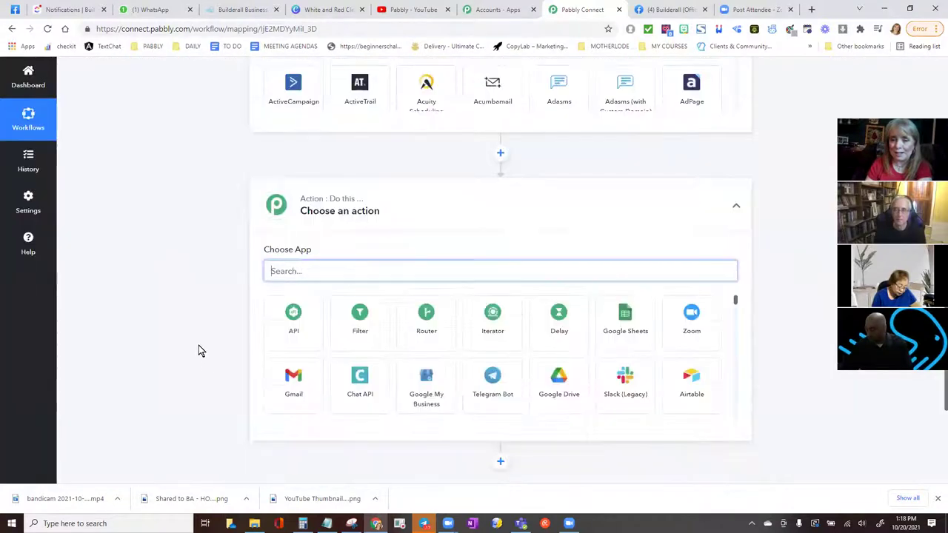
scroll(281, 386, down, 2)
scroll(349, 331, up, 10)
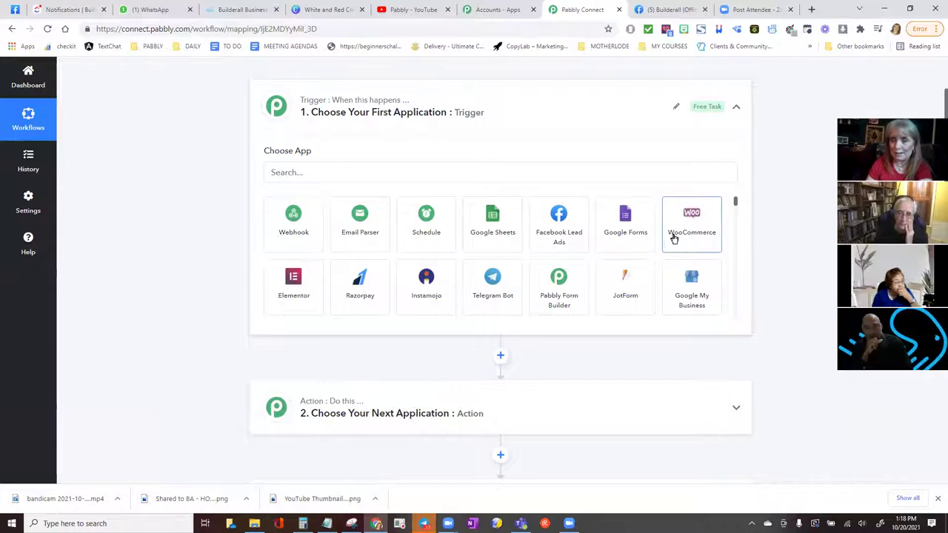
scroll(466, 265, down, 3)
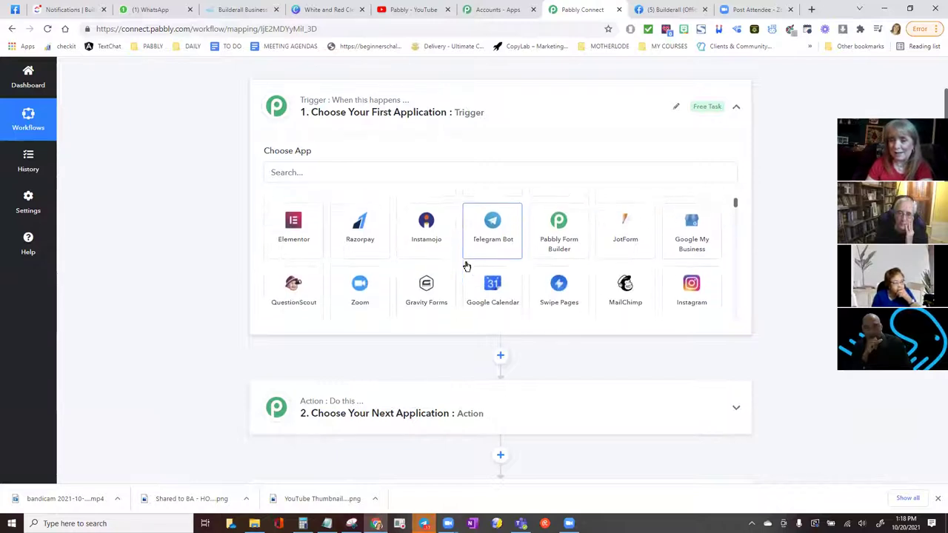
scroll(466, 265, down, 3)
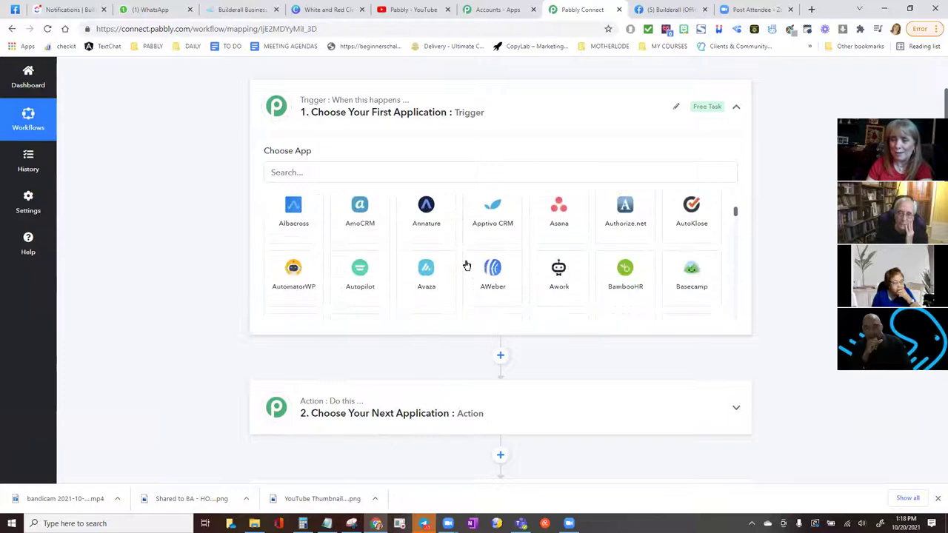
scroll(465, 265, up, 2)
scroll(466, 265, up, 4)
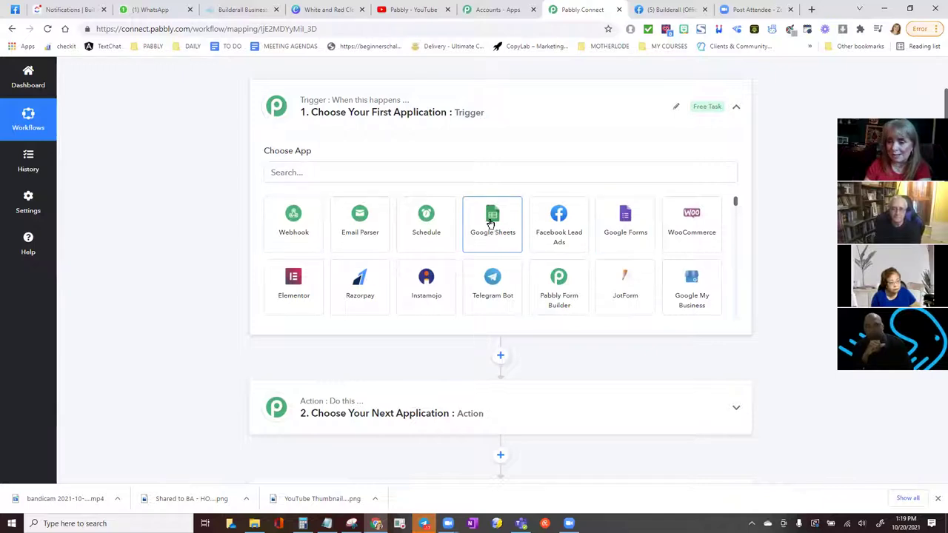
Pick Google Sheets as the trigger app and list its events, including New Spreadsheet Row
click(493, 224)
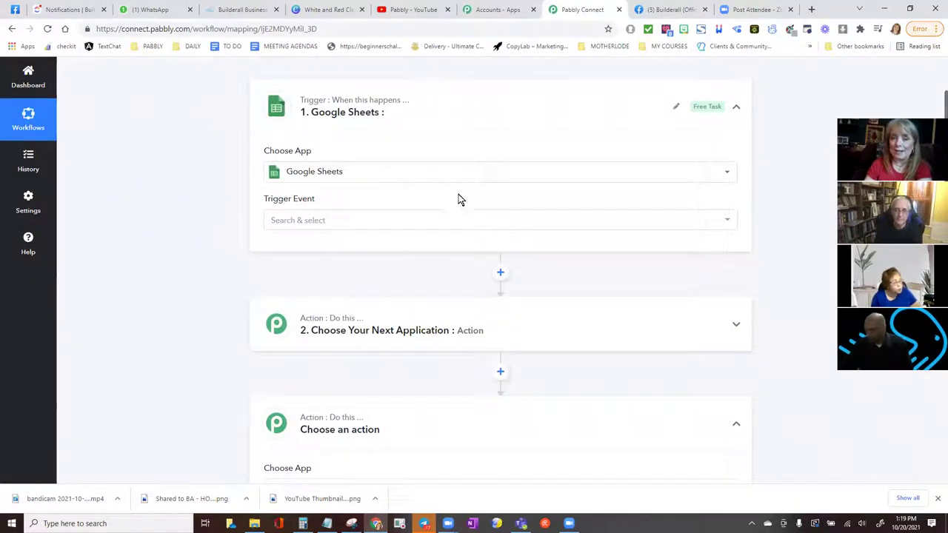
mouse_move(274, 206)
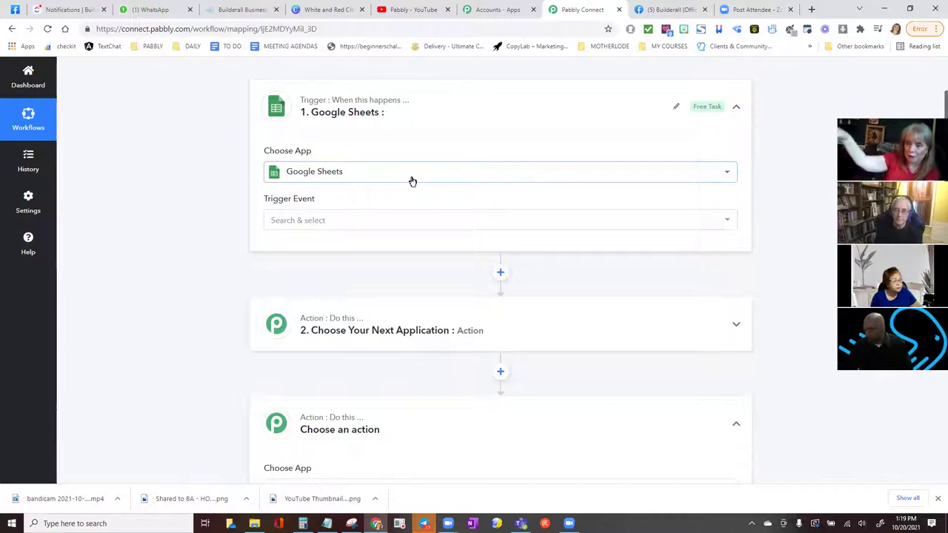
click(313, 224)
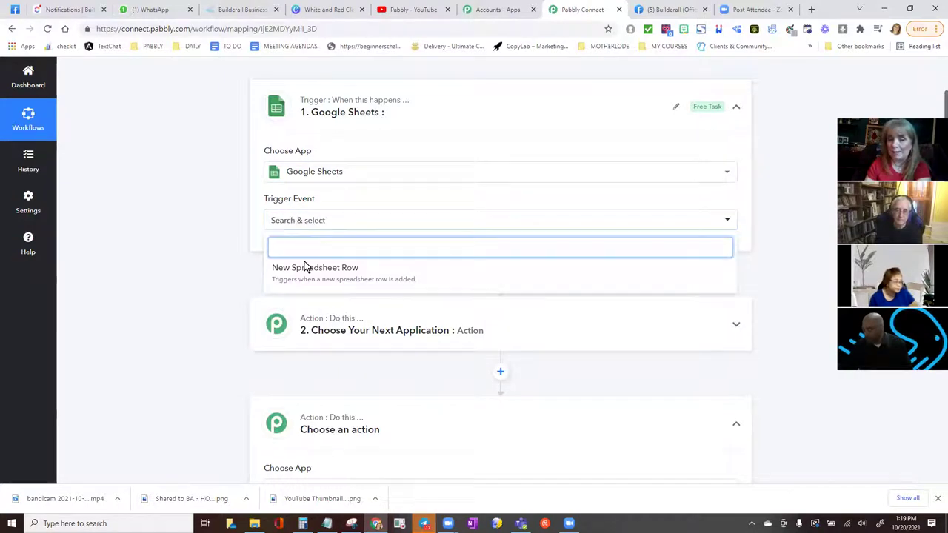
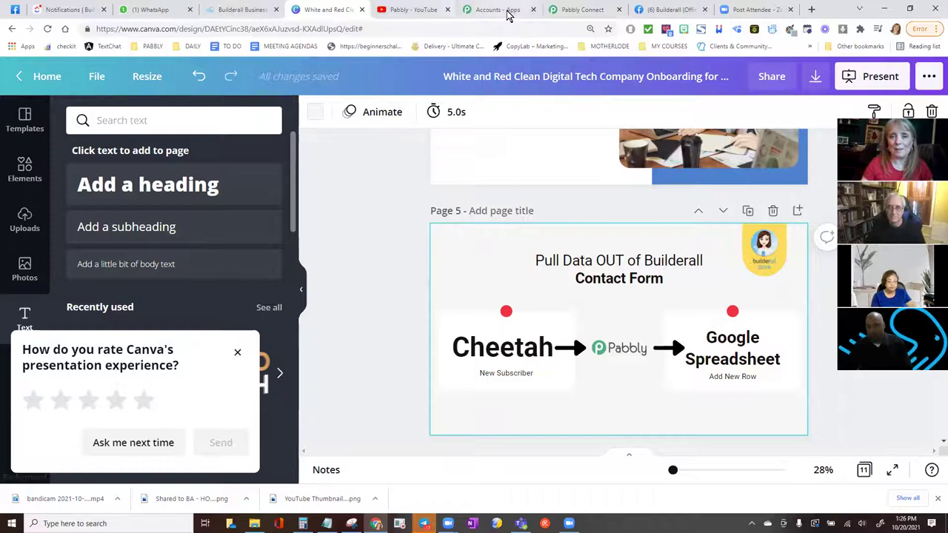
Leave the Canva Cheetah → Pabbly → Google Spreadsheet diagram and go to Pabbly Connect
click(577, 10)
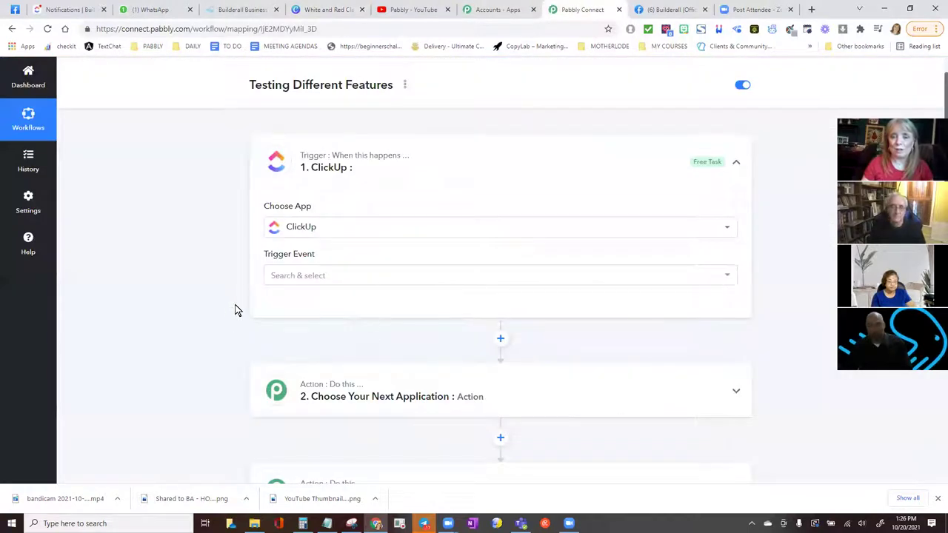
Create a Pabbly workflow named 'TEST Cheetah to Google Spreadsheet' from the Dashboard
scroll(230, 302, up, 1)
click(30, 126)
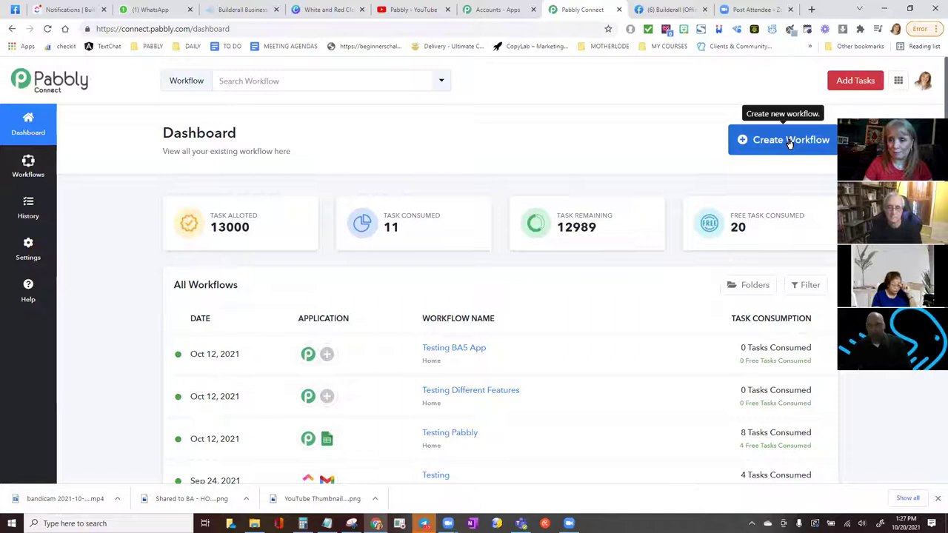
click(789, 142)
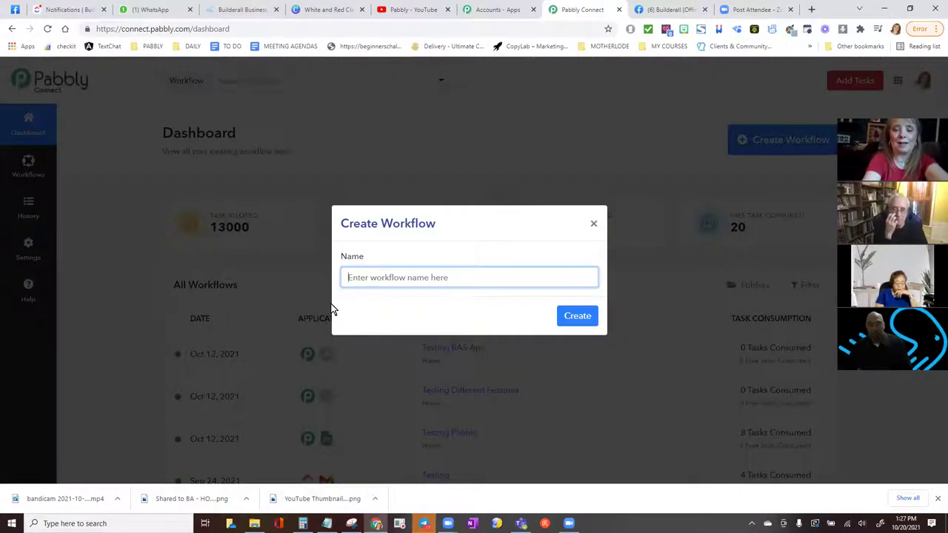
text(Cheet)
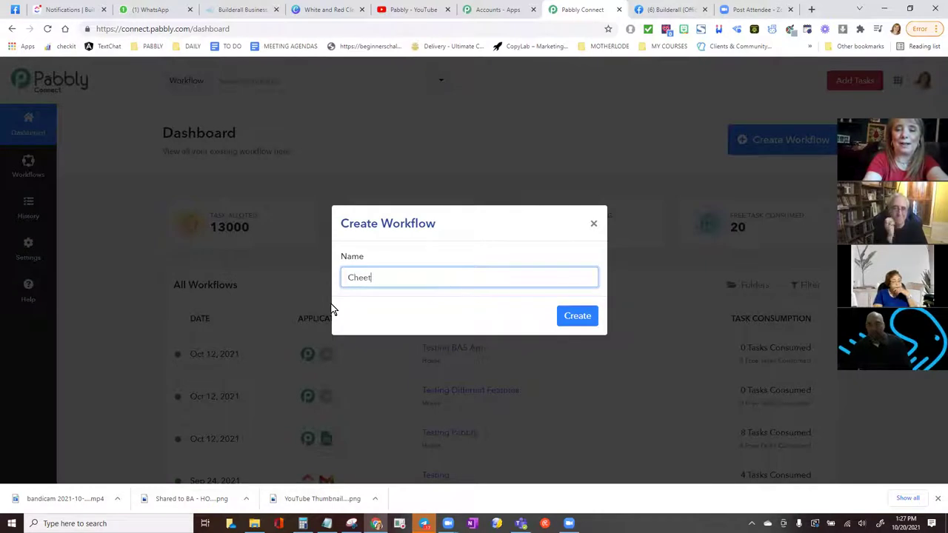
text(ah to)
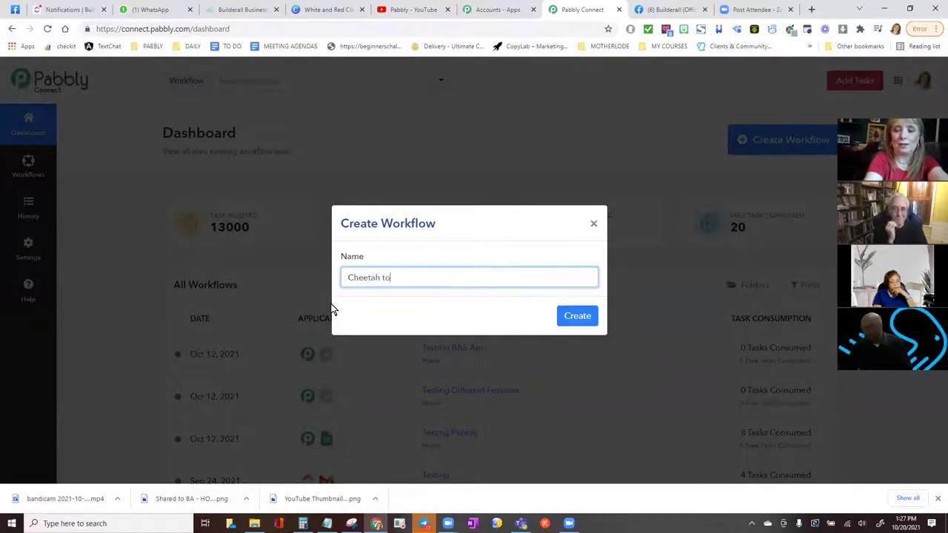
text( Google Spreadsh)
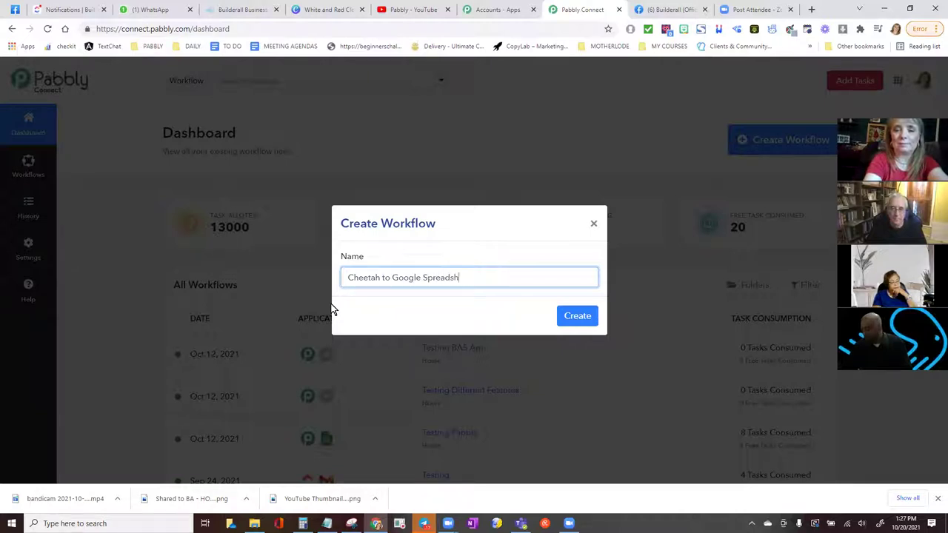
text(eet)
key(Home)
text(TEST)
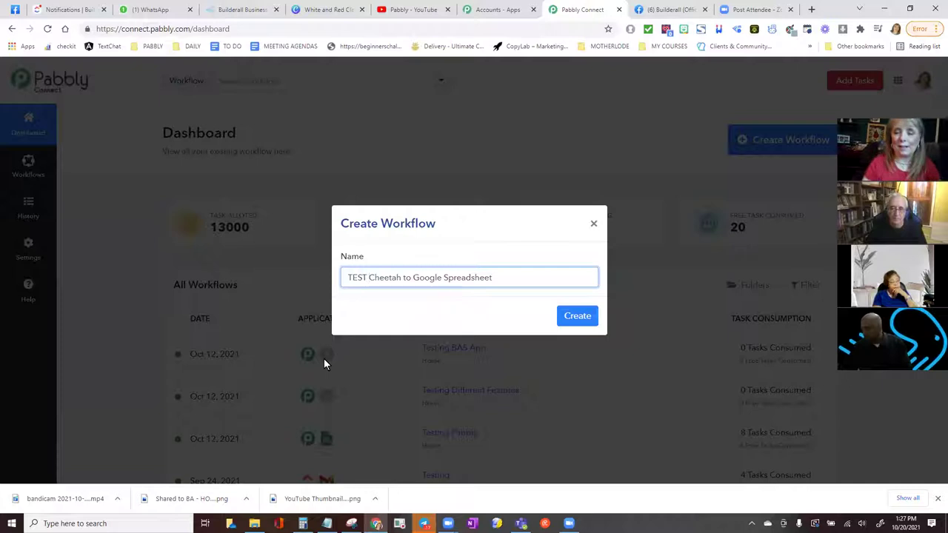
click(572, 317)
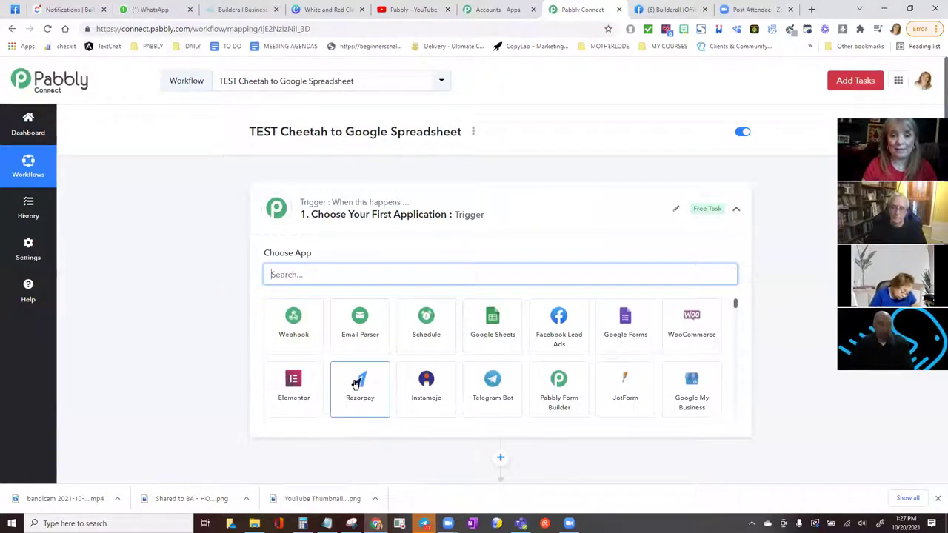
Set Webhook by Pabbly as the trigger, review its generated URL, then go to Builderall
click(292, 320)
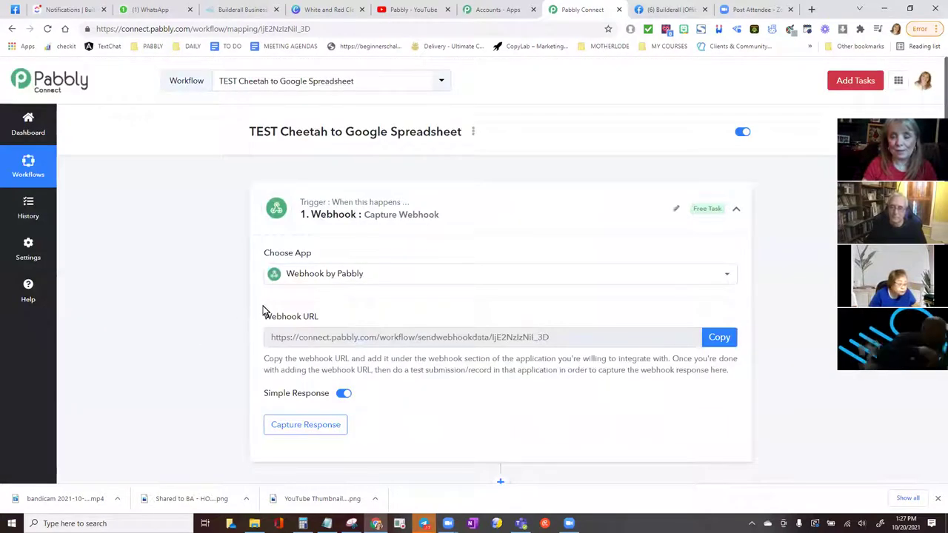
scroll(215, 332, down, 2)
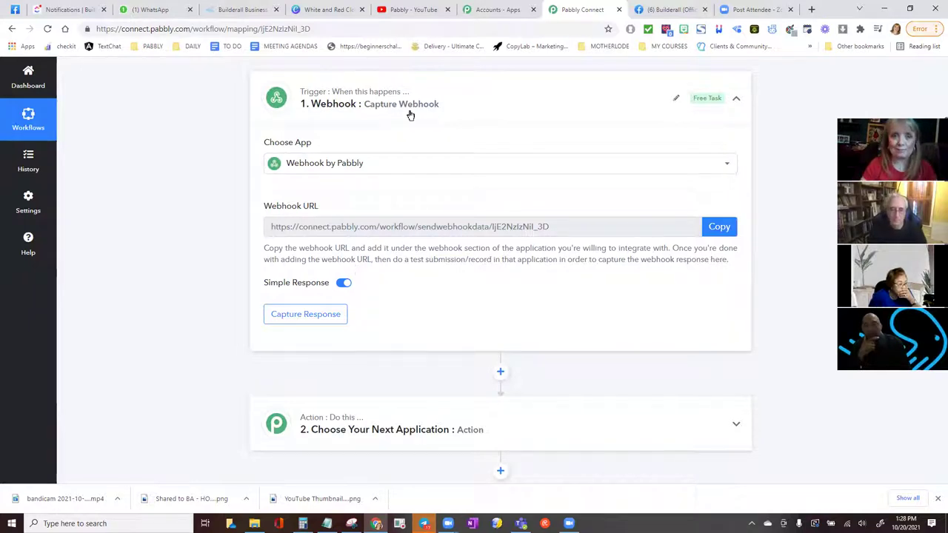
click(226, 9)
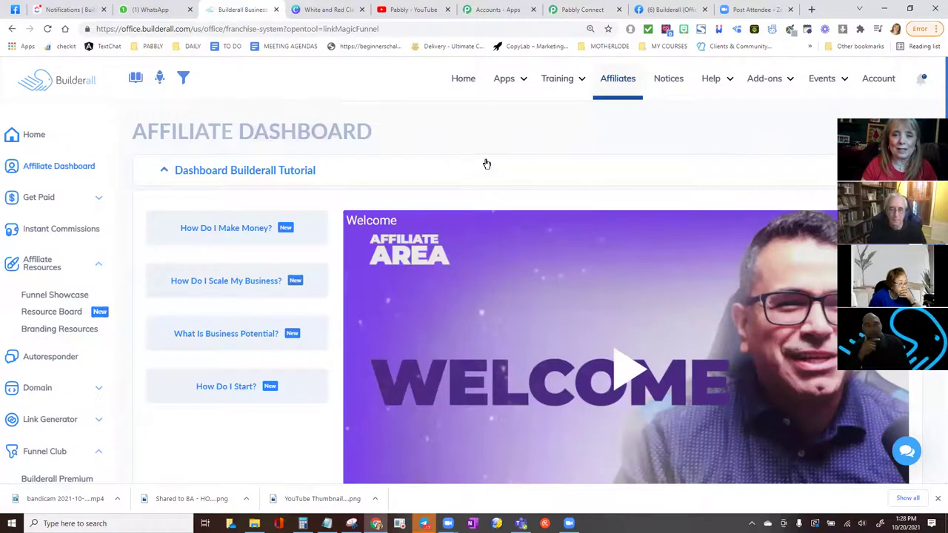
Create a new Cheetah website from the Blank professional template
mouse_move(504, 83)
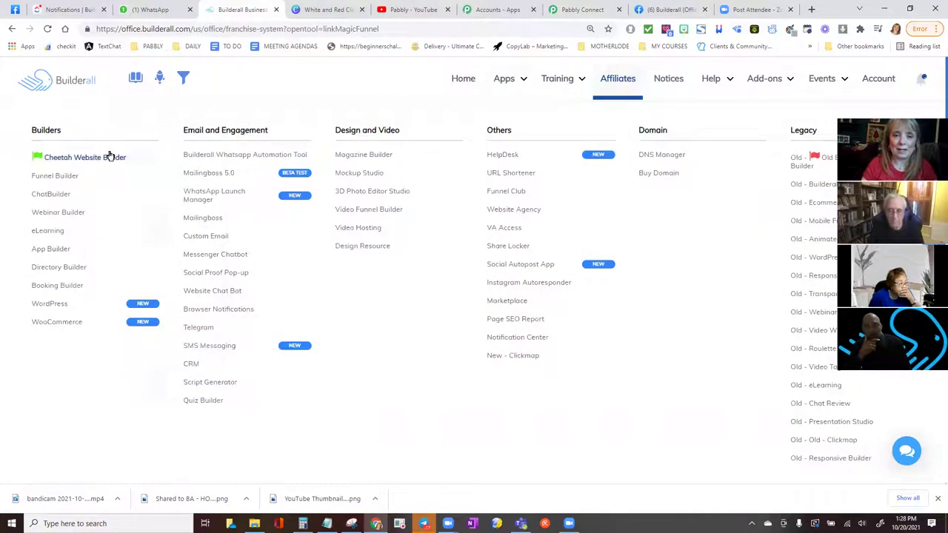
click(109, 157)
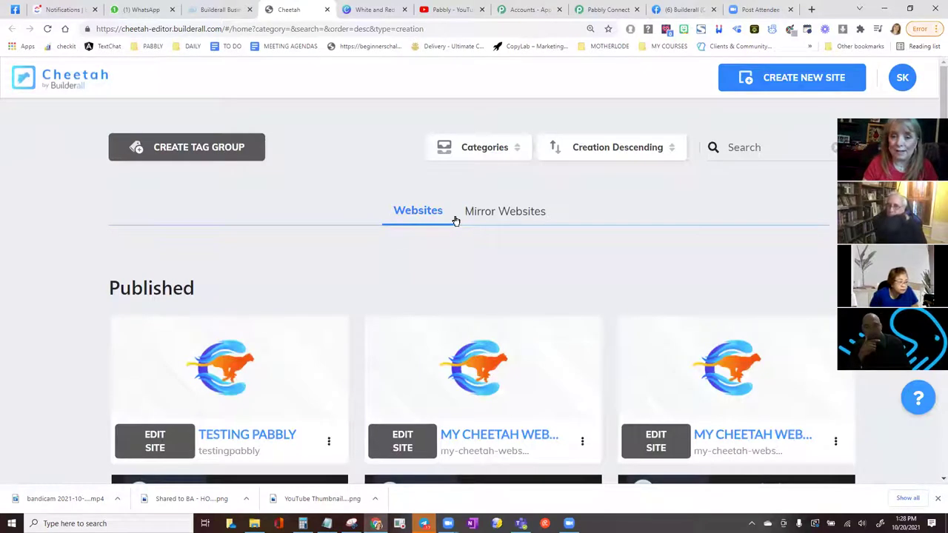
click(766, 79)
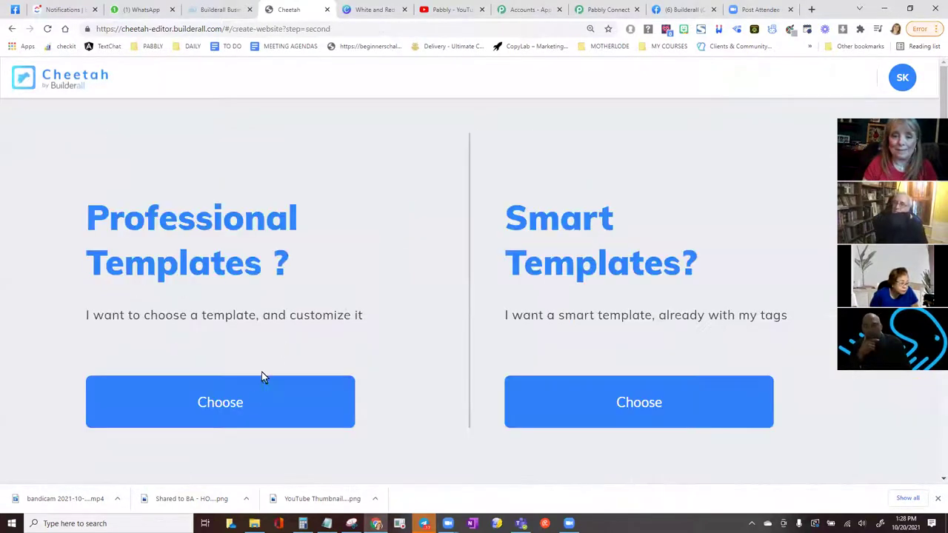
click(324, 377)
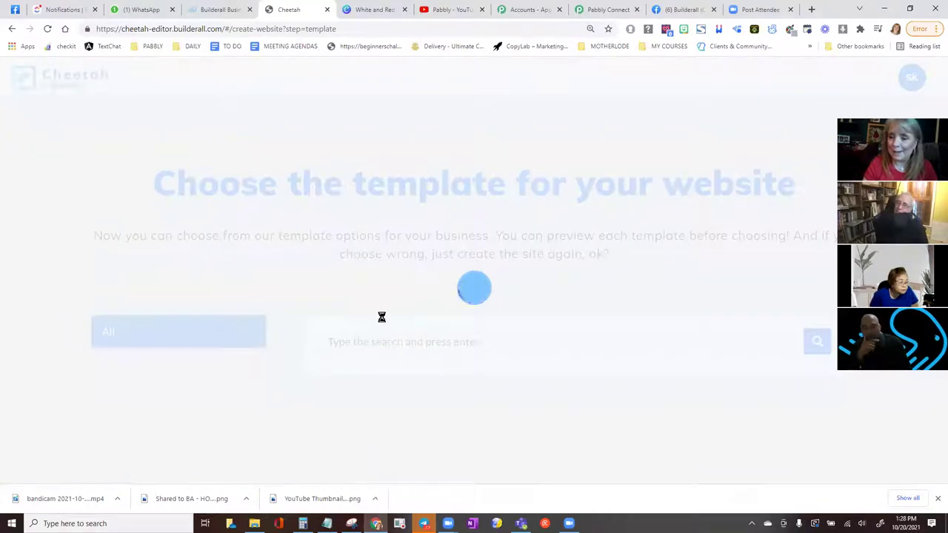
scroll(383, 320, down, 2)
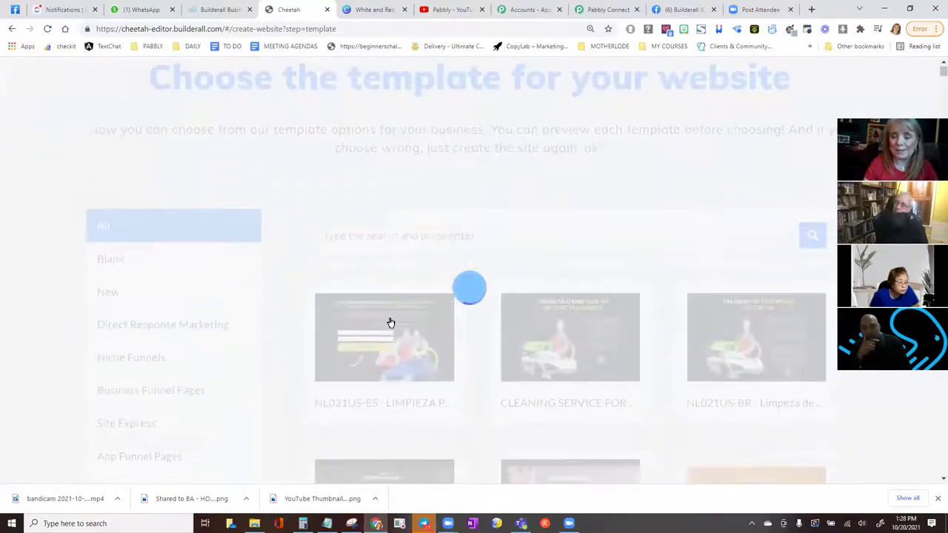
scroll(400, 296, down, 1)
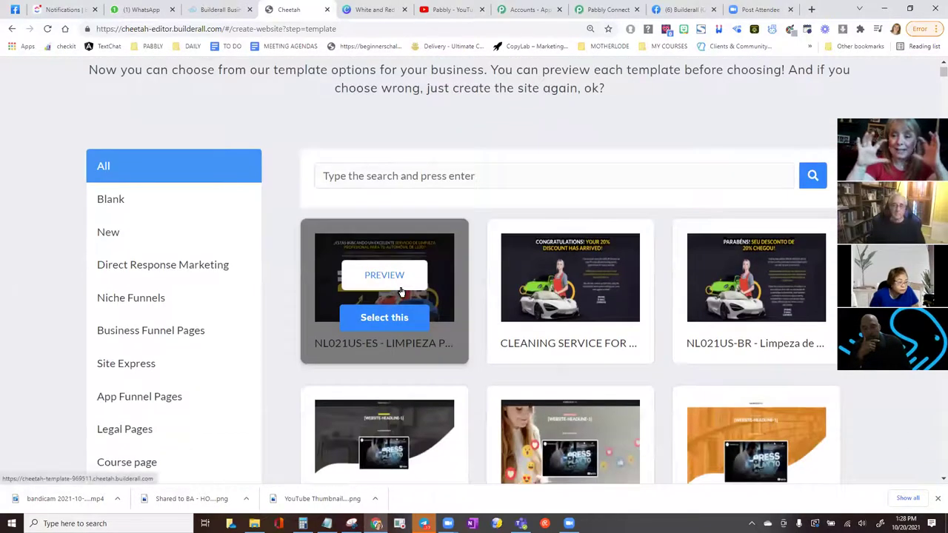
click(133, 204)
click(384, 319)
click(523, 330)
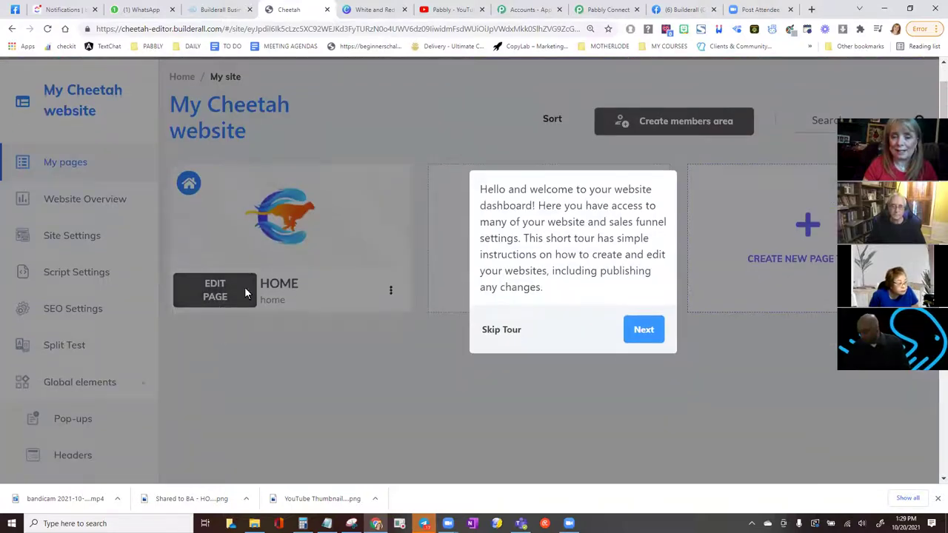
Open the HOME page and delete the Lorem ipsum text and its empty box
click(500, 331)
click(215, 291)
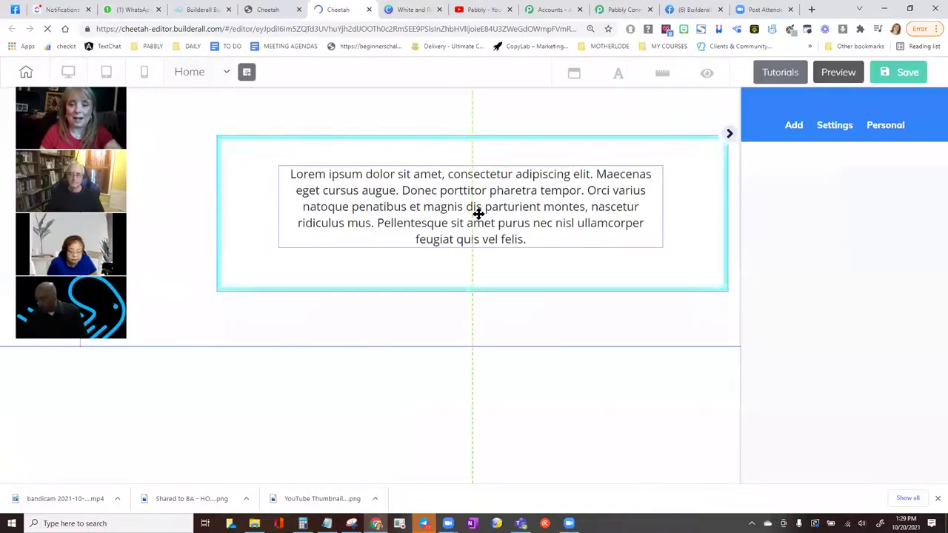
click(476, 212)
key(Delete)
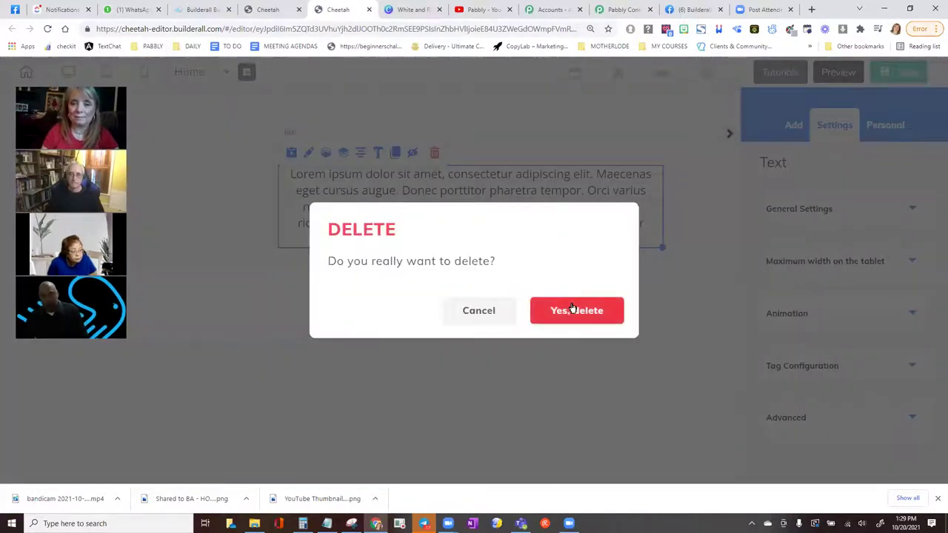
click(569, 311)
click(612, 185)
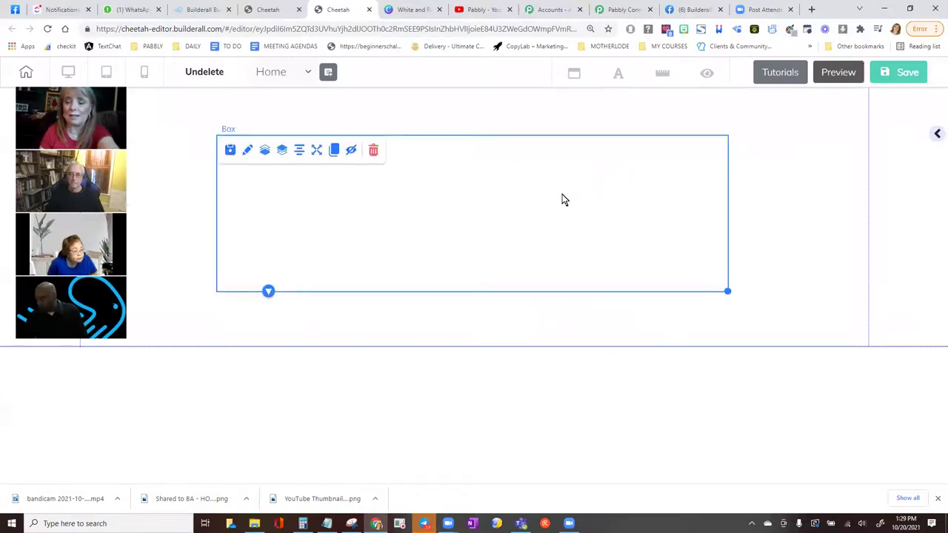
key(Delete)
click(576, 311)
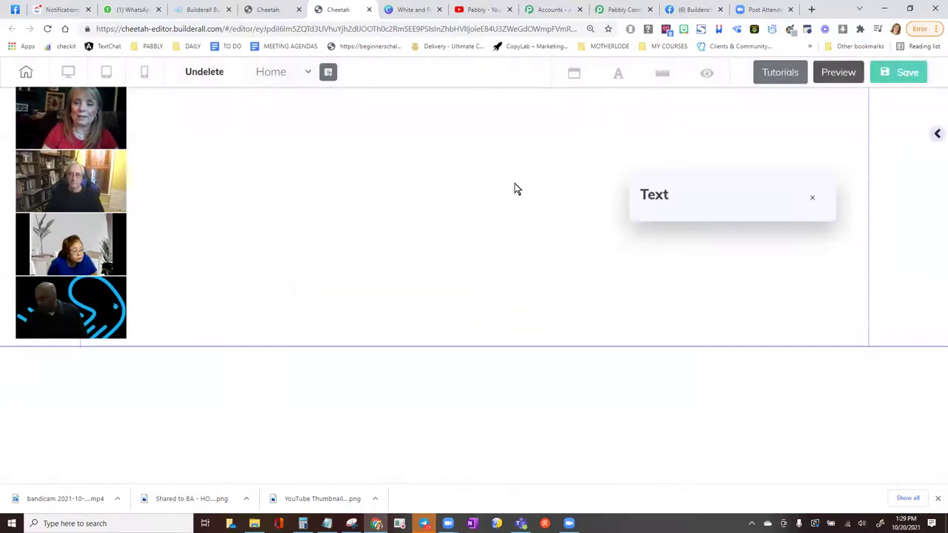
Show the Elements list and scroll down to the Contact Form tile
click(936, 134)
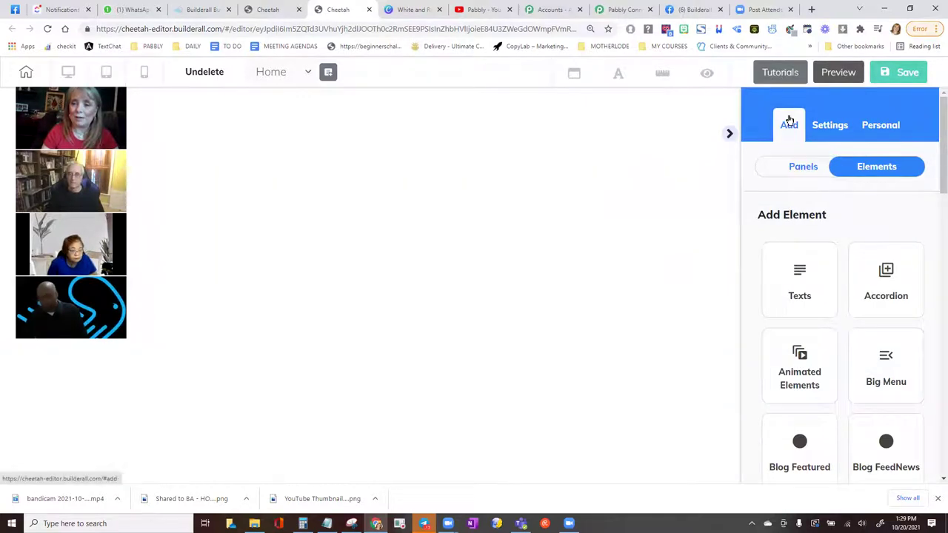
scroll(857, 407, down, 7)
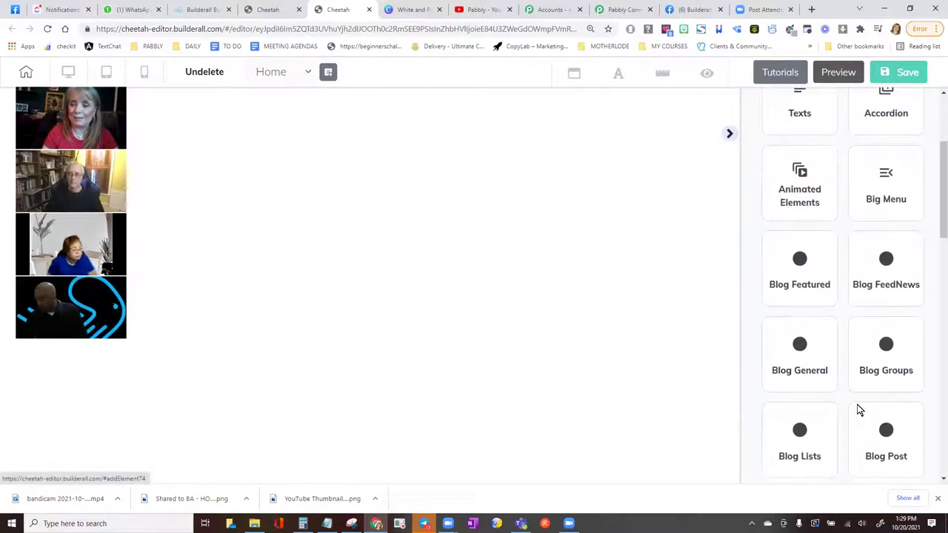
scroll(859, 403, down, 2)
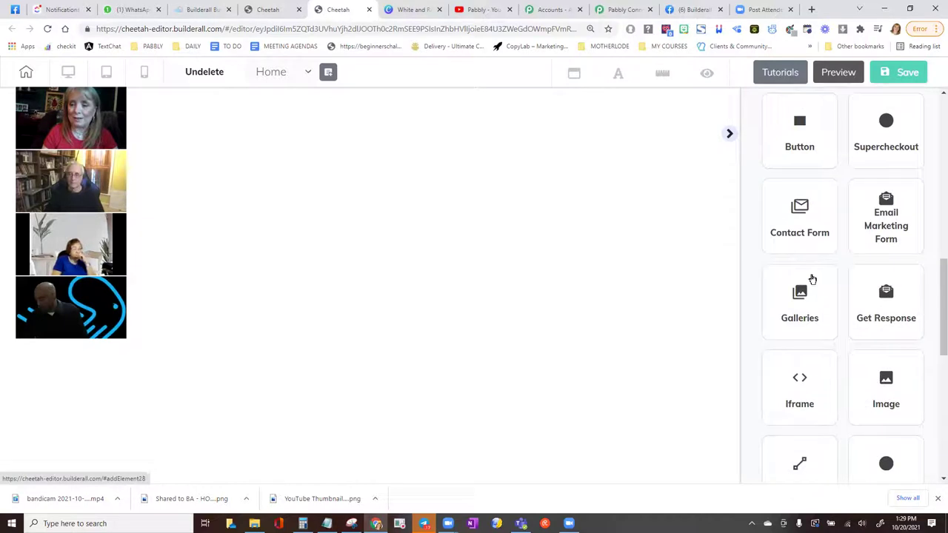
Drag the Contact Form element onto the HOME page and position it
click(800, 217)
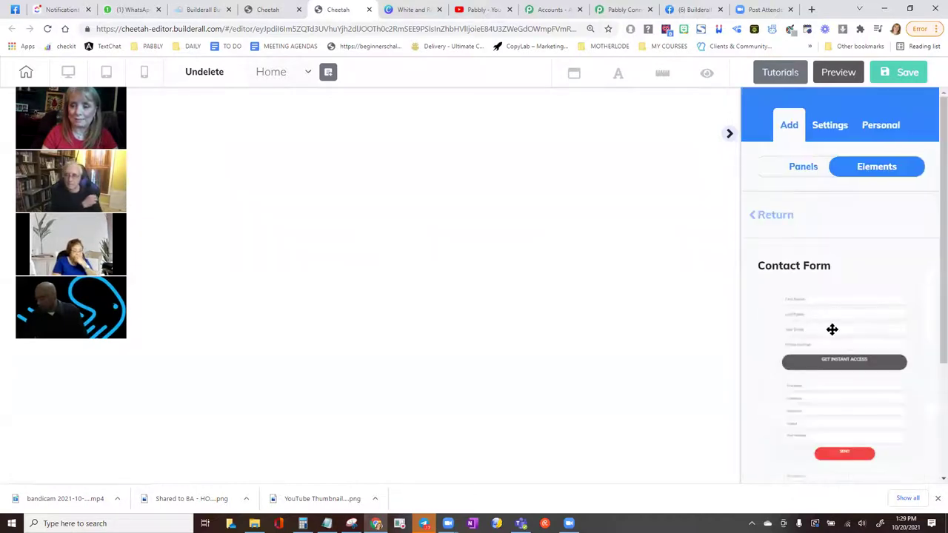
drag(857, 326, 374, 256)
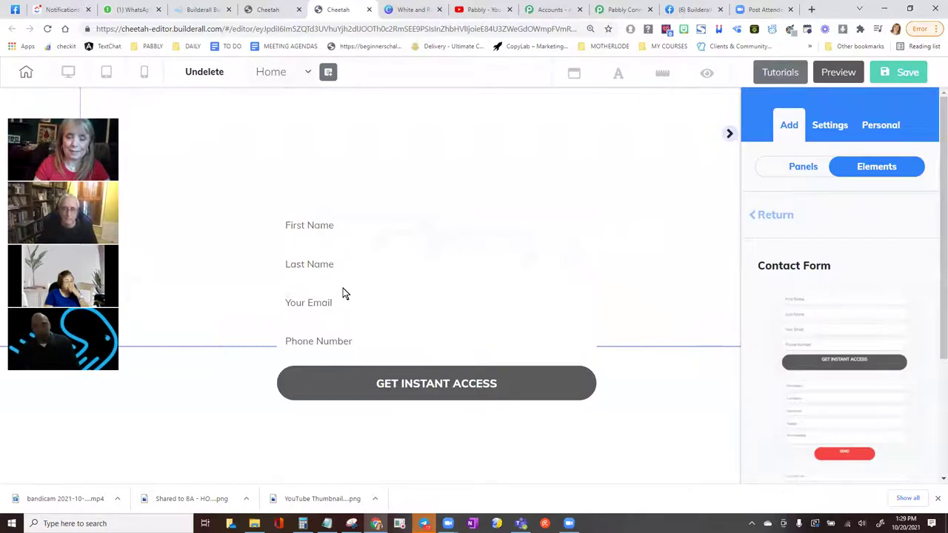
drag(343, 294, 319, 206)
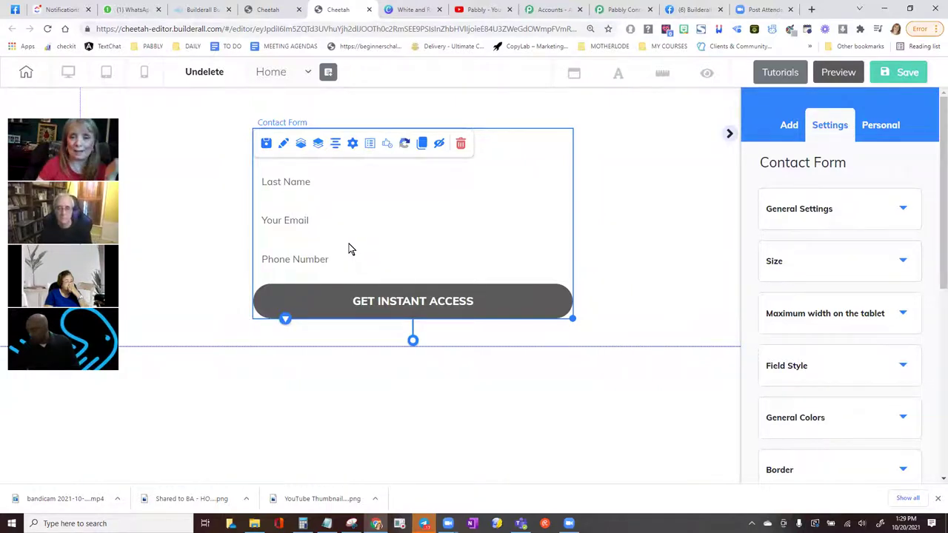
drag(471, 180, 475, 179)
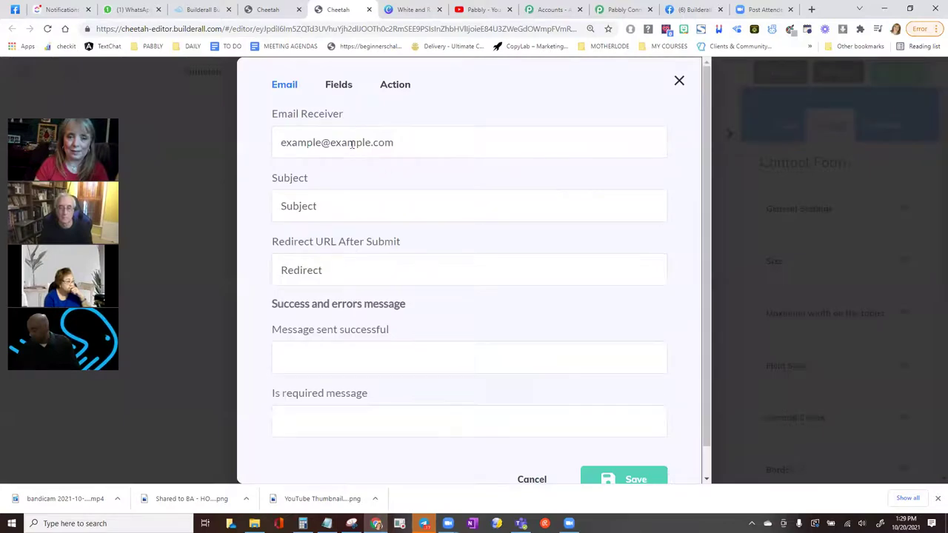
Remove the Last Name and Phone Number fields from the contact form
click(339, 84)
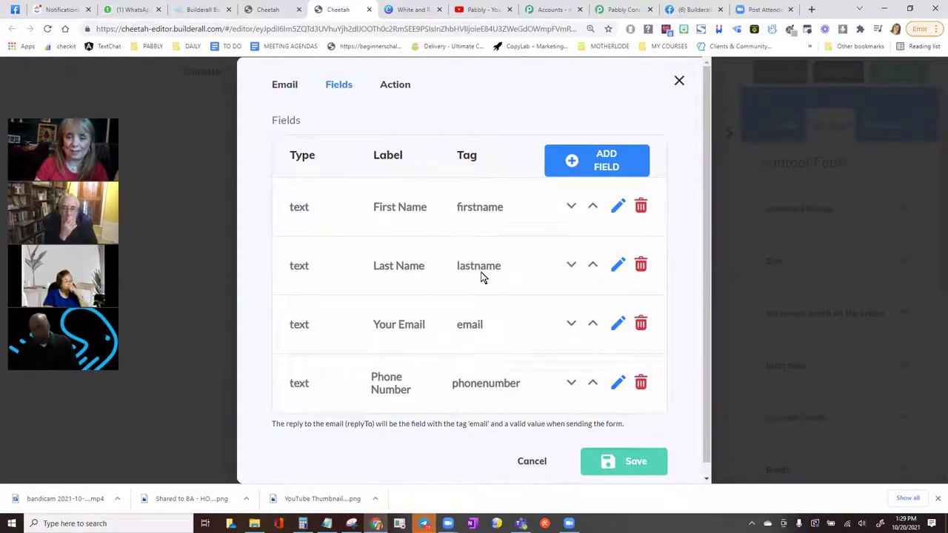
click(641, 270)
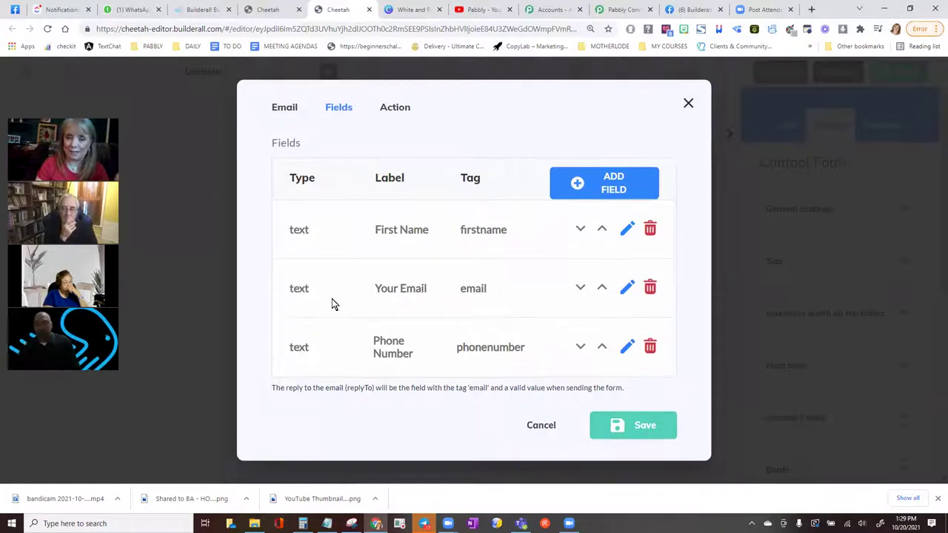
click(649, 348)
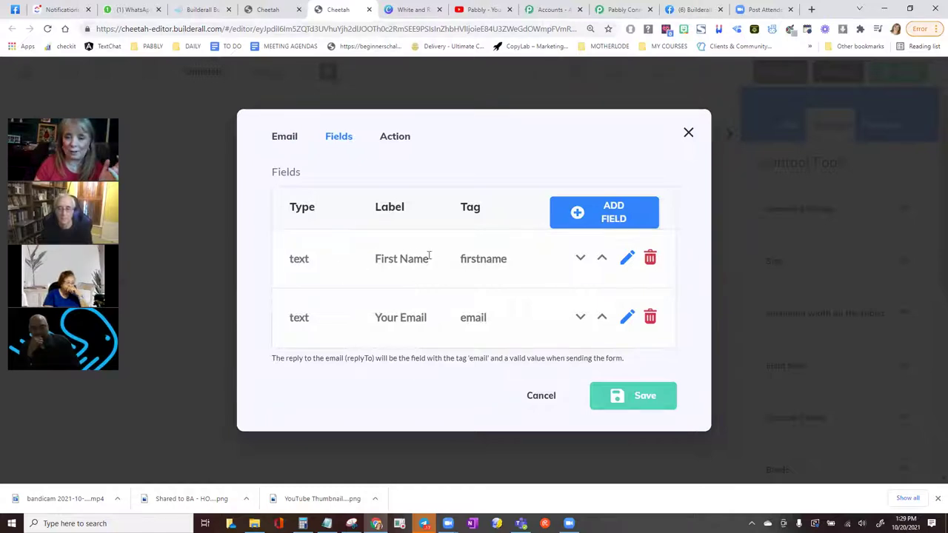
Relabel First Name as 'Name', keep Your Email unchanged, and save the fields
click(627, 259)
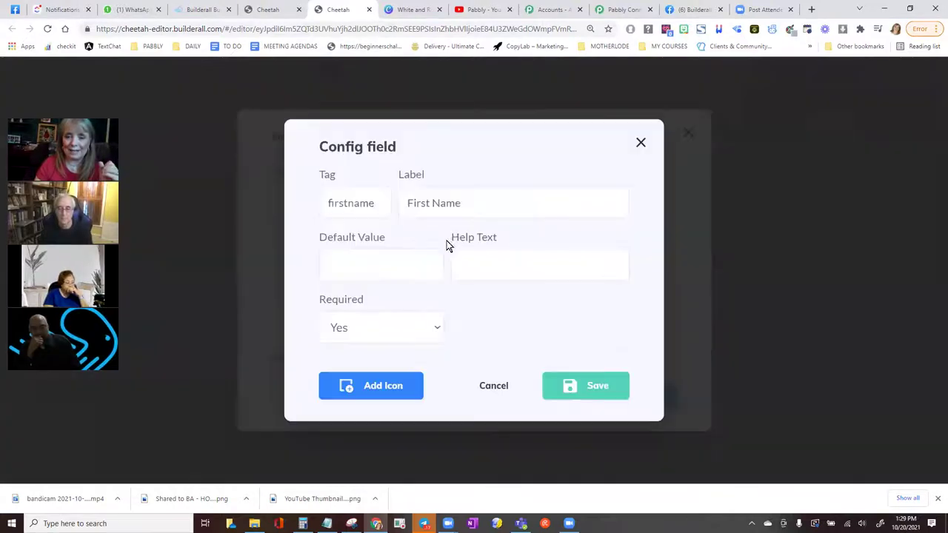
triple_click(434, 205)
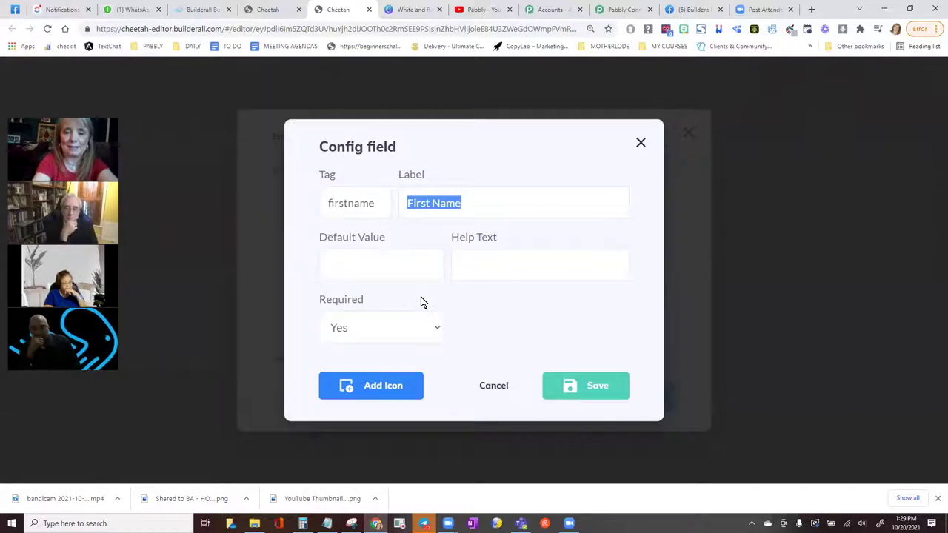
text(N)
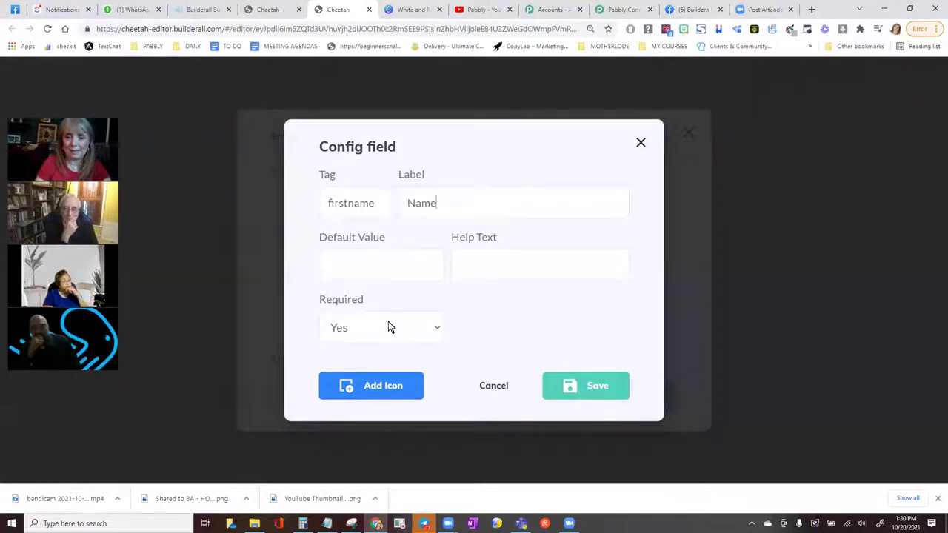
click(580, 393)
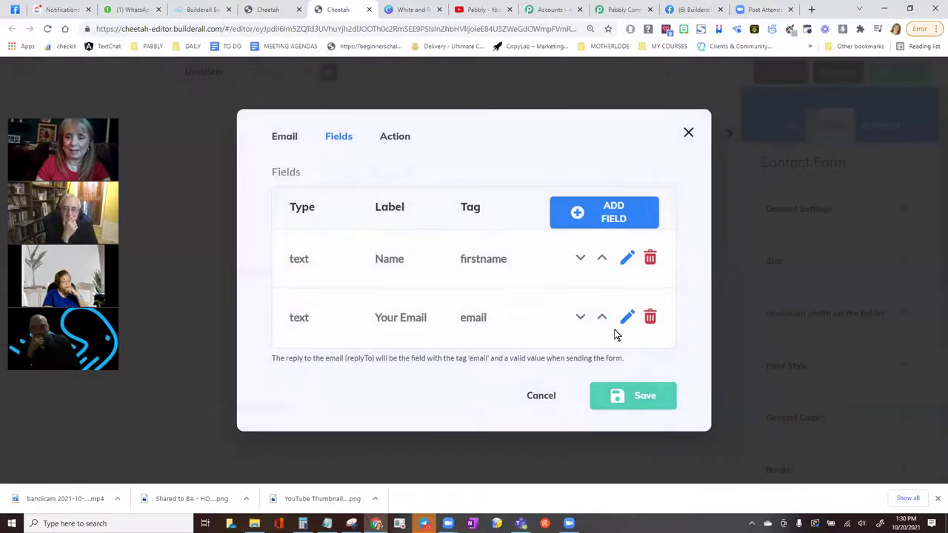
click(623, 321)
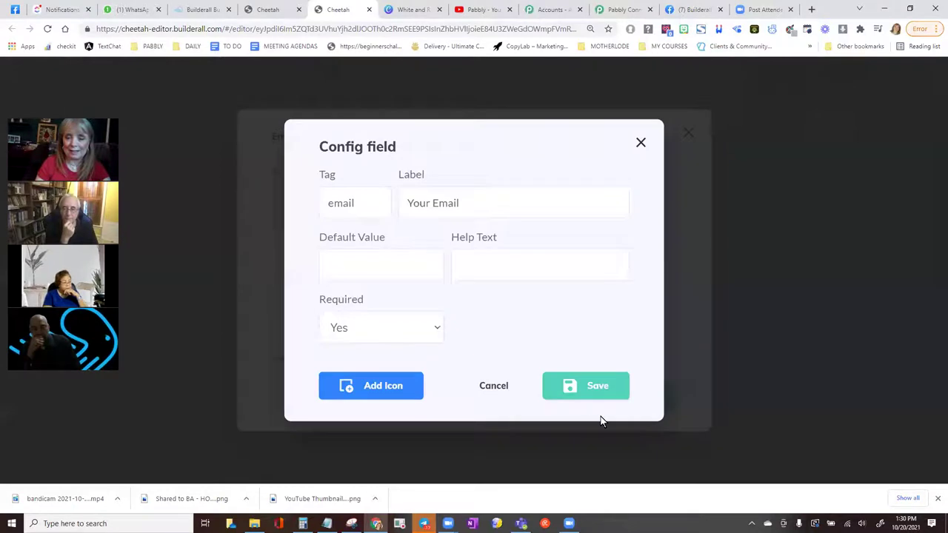
click(597, 393)
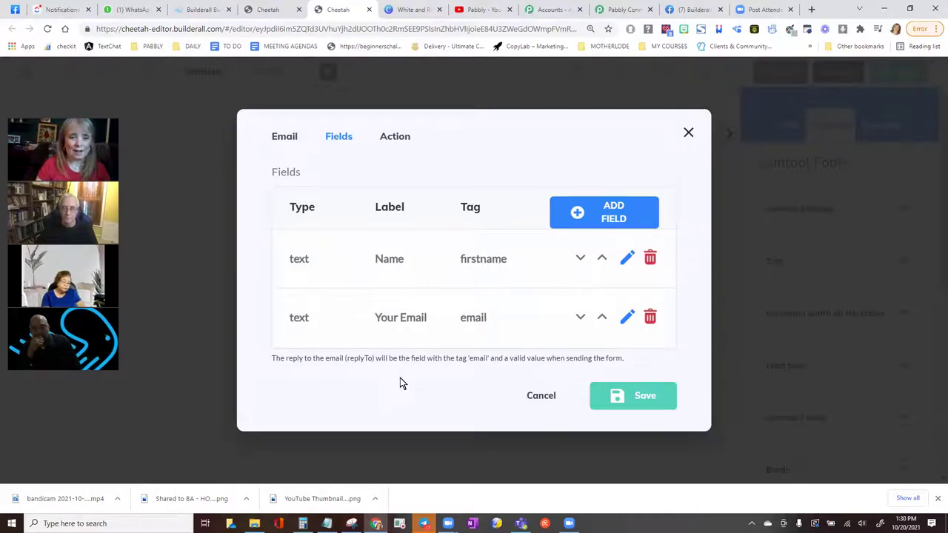
click(645, 400)
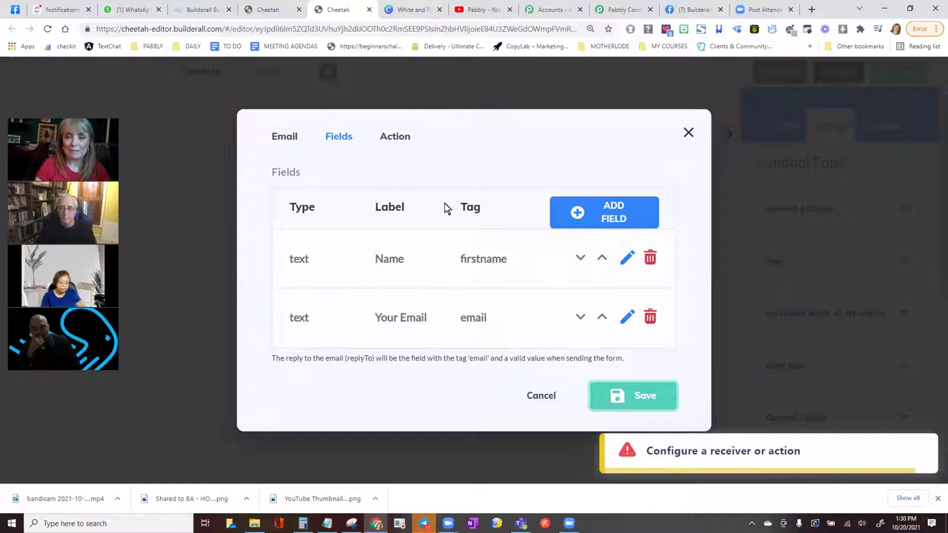
Open the form's Action settings and copy the Pabbly webhook URL from Pabbly Connect
click(396, 137)
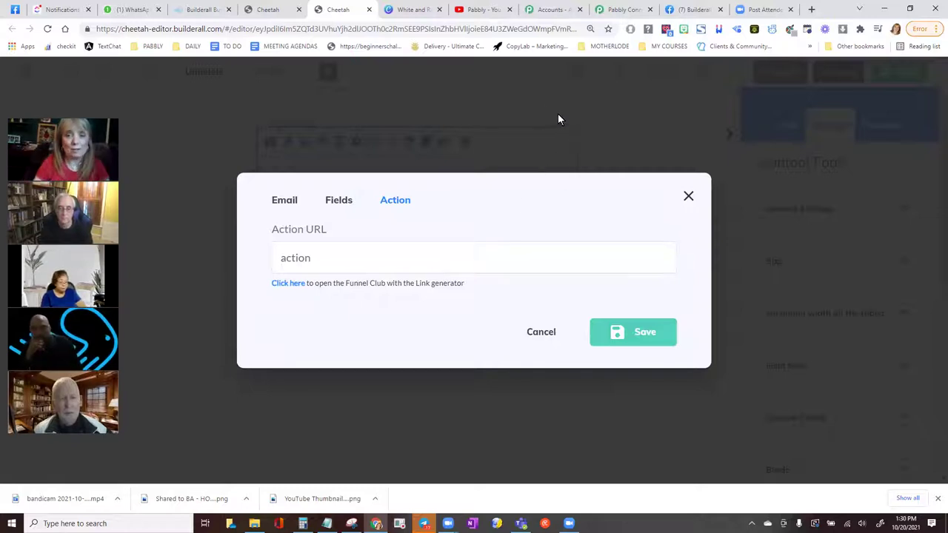
click(621, 10)
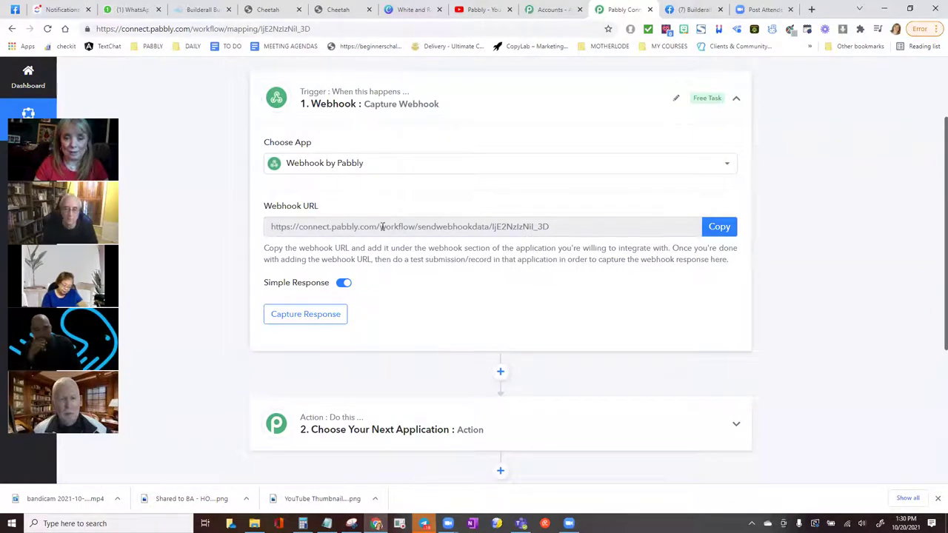
click(718, 228)
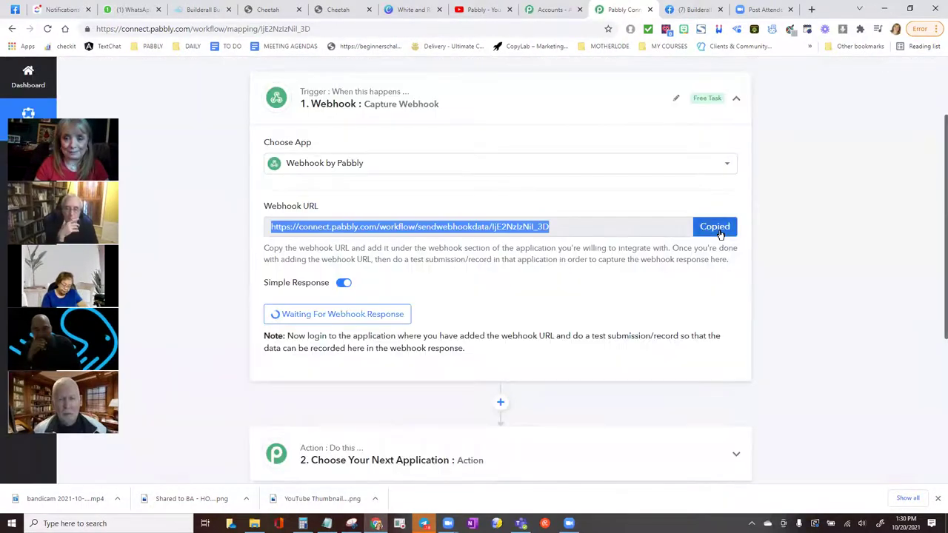
click(338, 10)
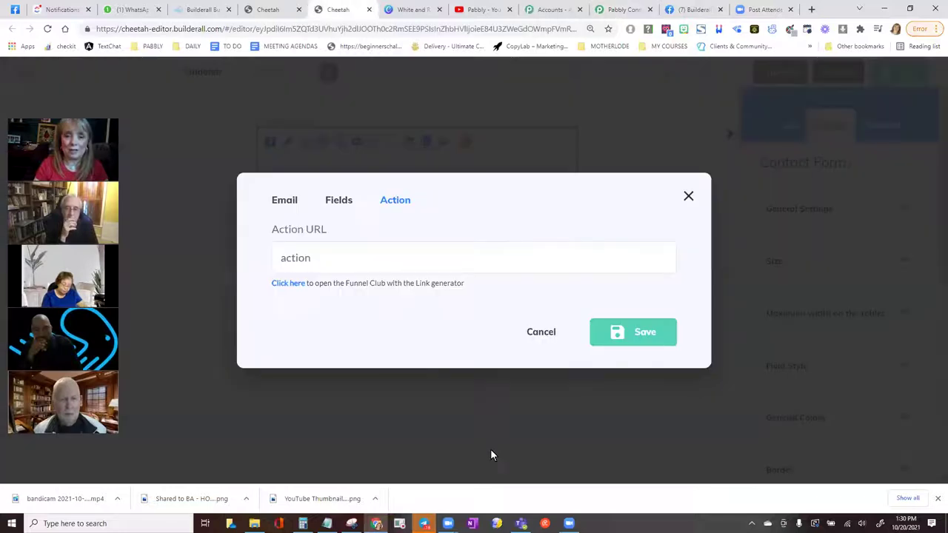
Paste the Pabbly webhook URL into the form's Action URL and save
click(329, 262)
key(ctrl+v)
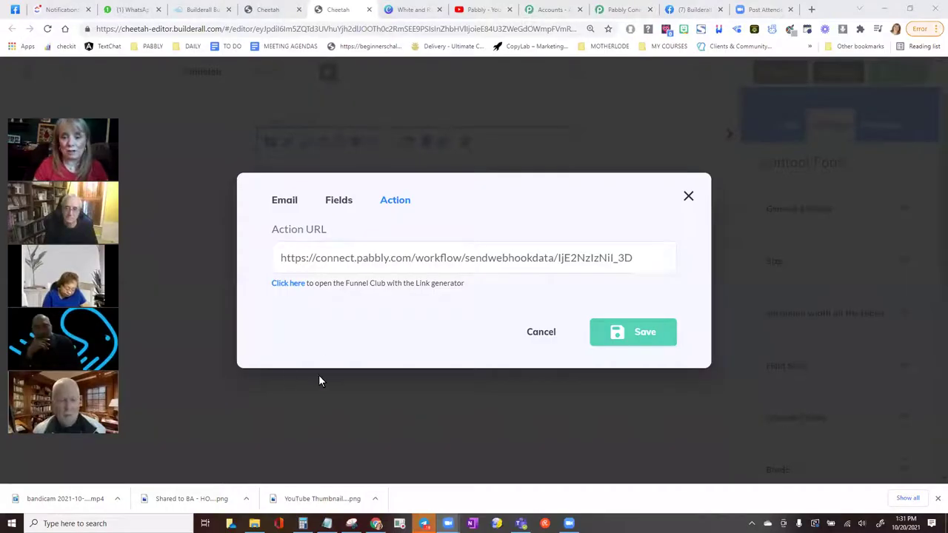
click(627, 339)
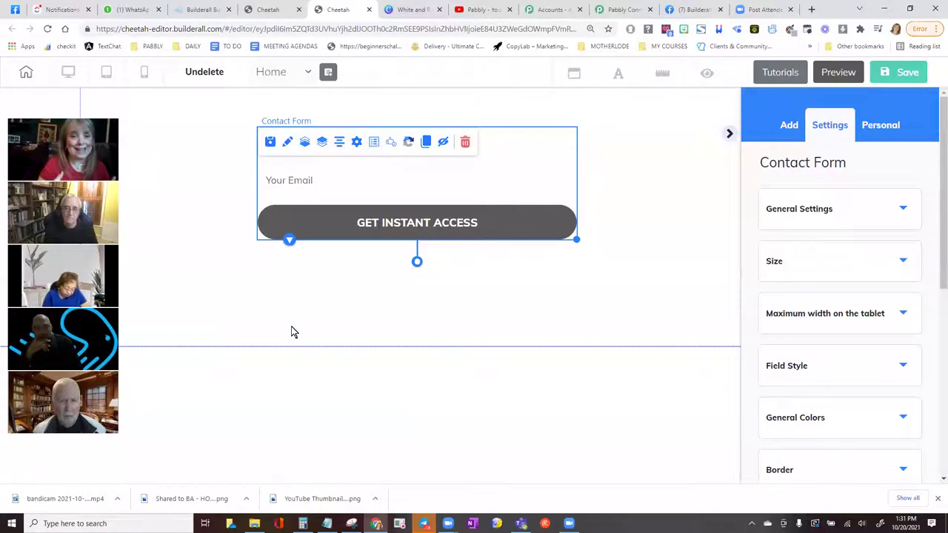
Save the page and publish the site to its cheetah.builderall.com subdomain
click(293, 333)
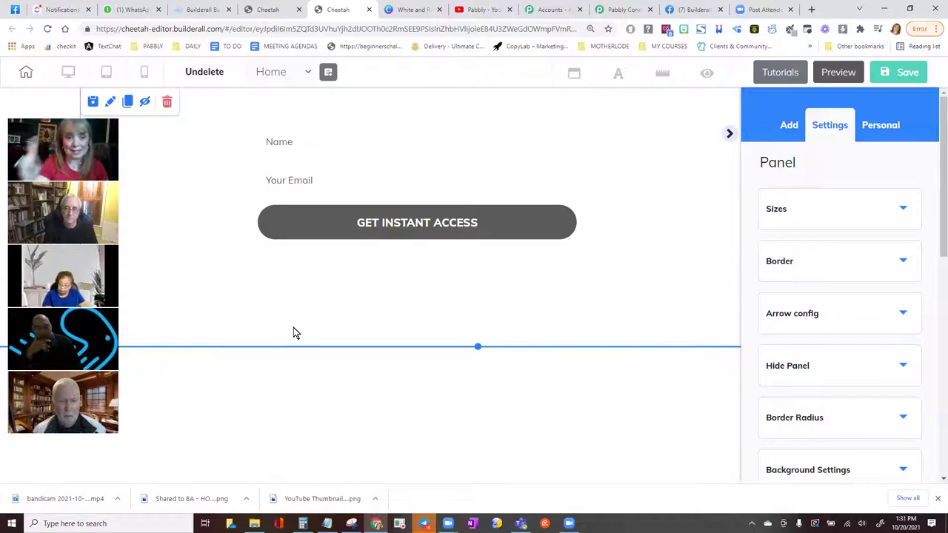
click(898, 72)
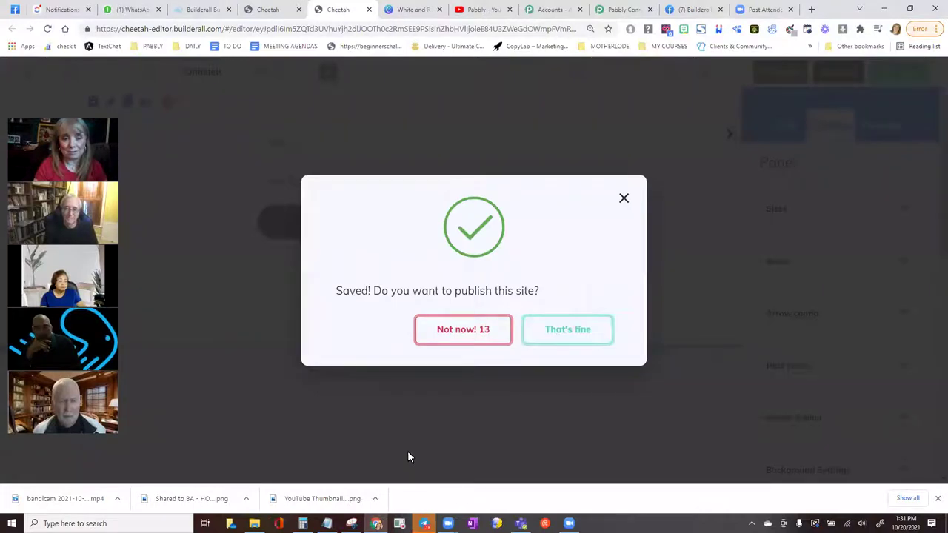
click(408, 451)
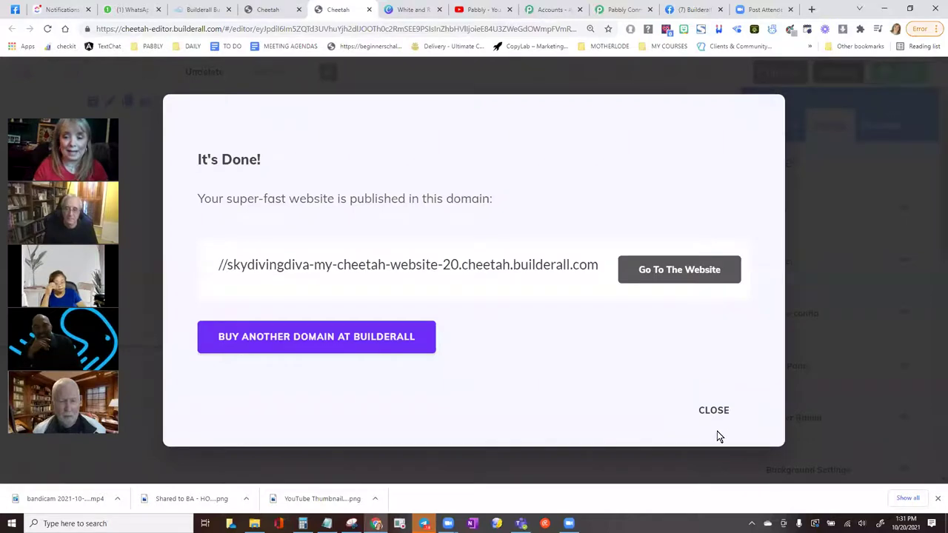
click(714, 410)
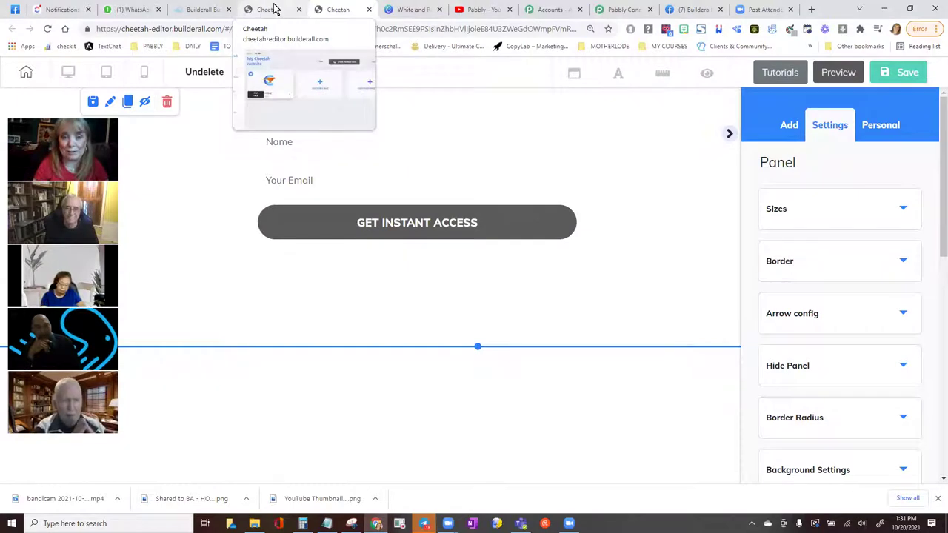
From the pages list, open the HOME page's live published version via Go to the website page
click(275, 9)
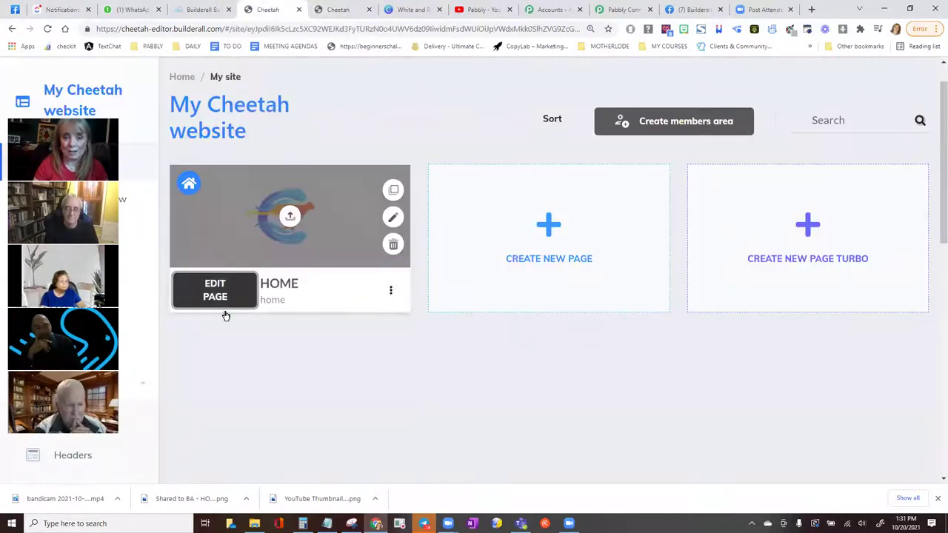
click(390, 290)
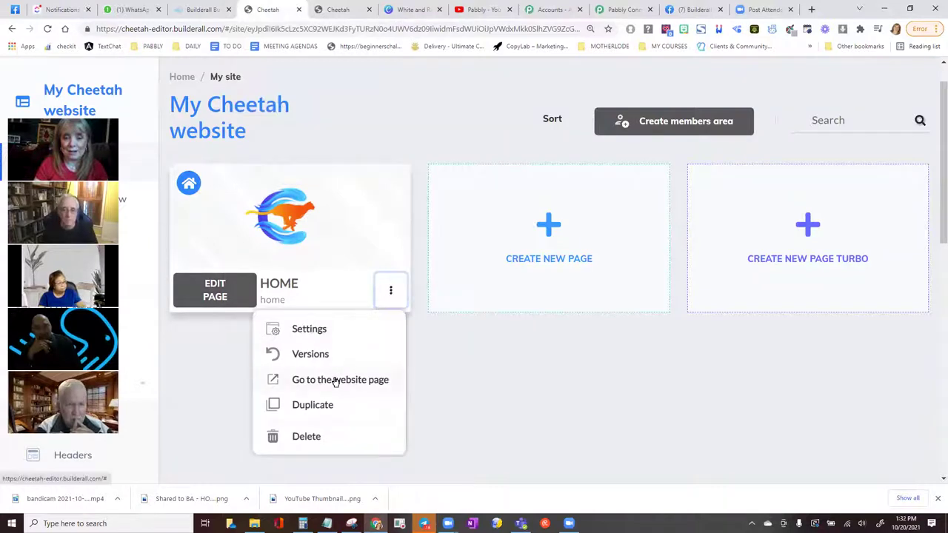
click(338, 379)
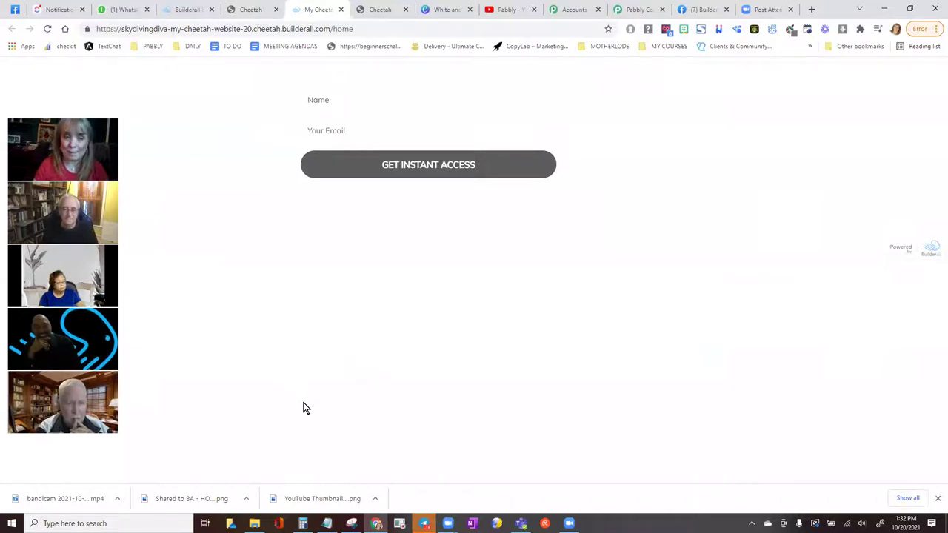
Submit a test entry with a first name and email through GET INSTANT ACCESS
click(328, 104)
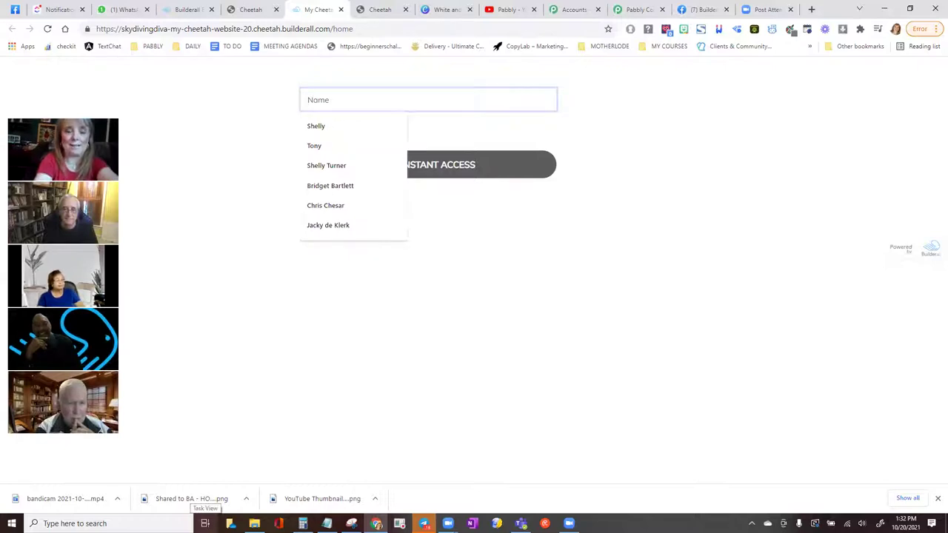
text(Shelly)
key(Tab)
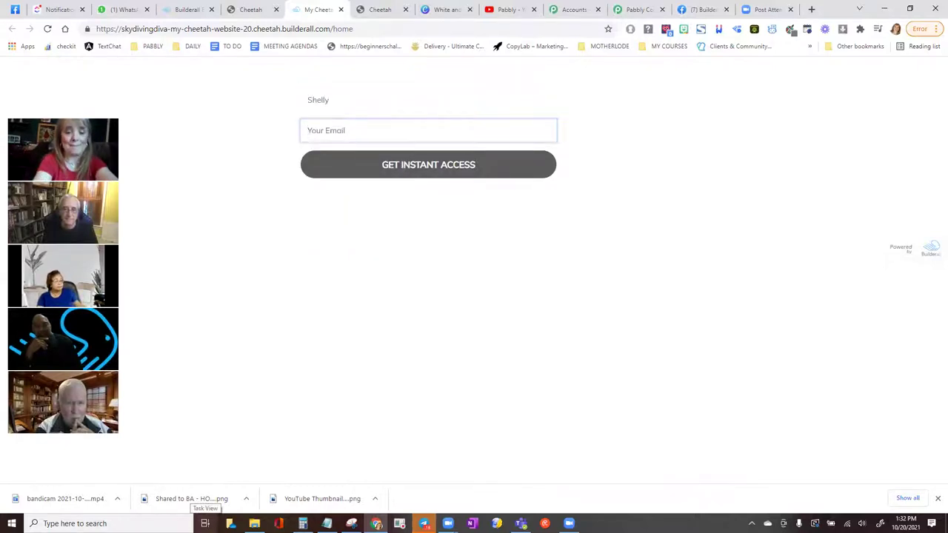
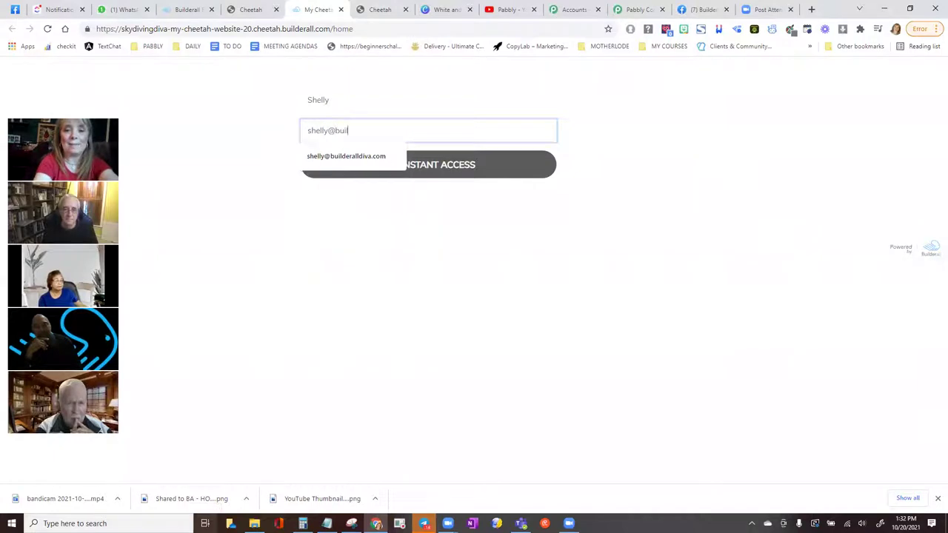
key(Down)
key(Return)
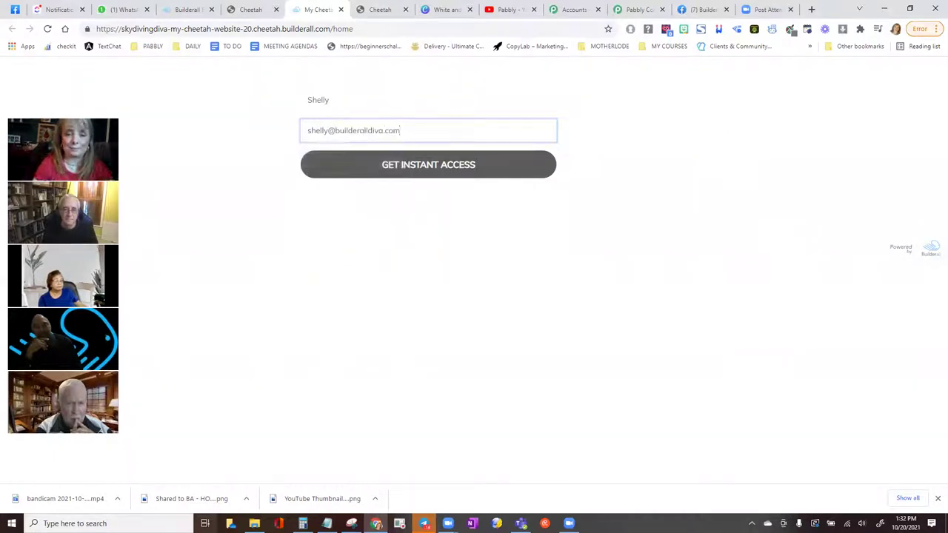
click(424, 172)
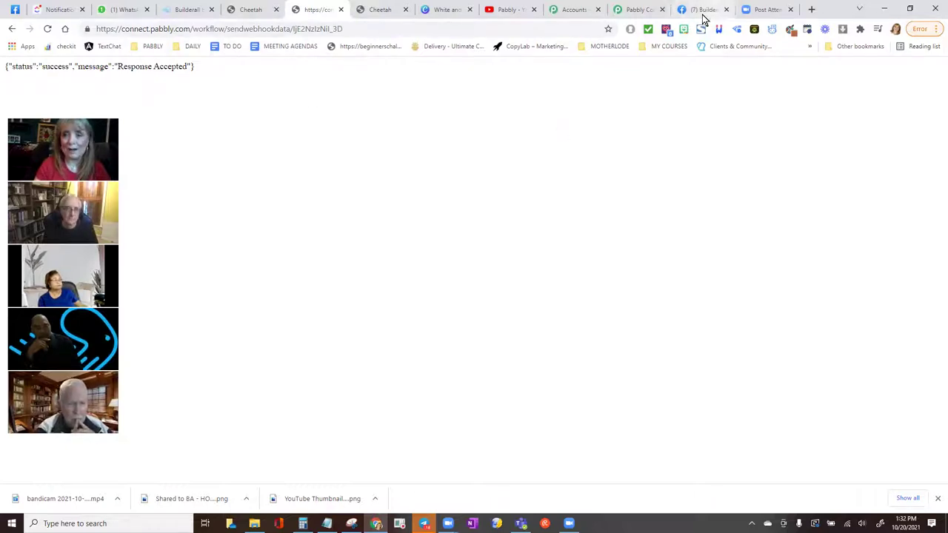
In the Pabbly Connect webhook trigger, capture the incoming Cheetah form submission as Response Received
click(629, 9)
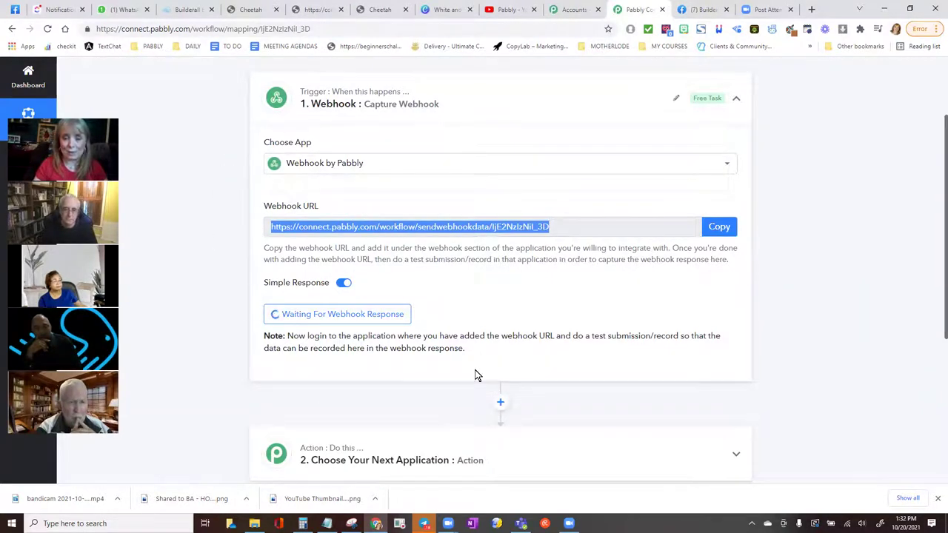
scroll(584, 316, down, 1)
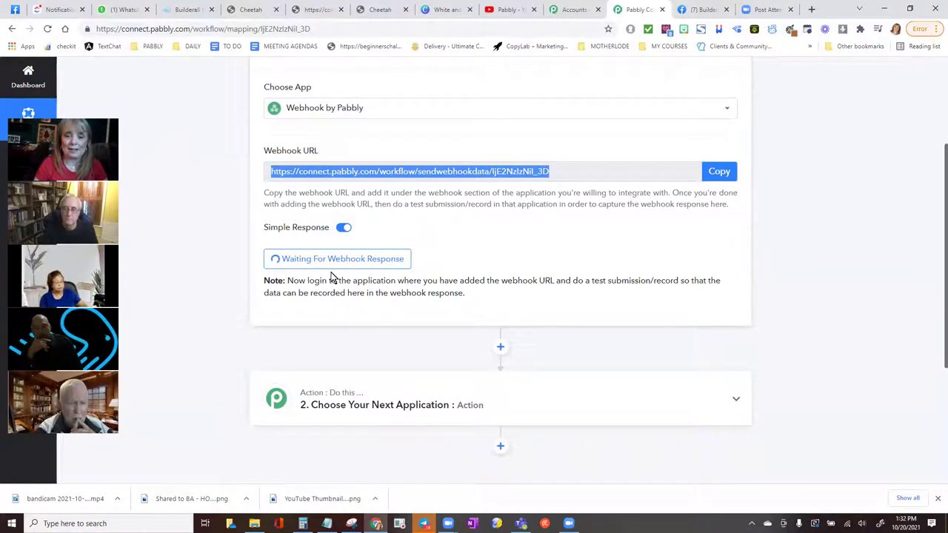
click(356, 262)
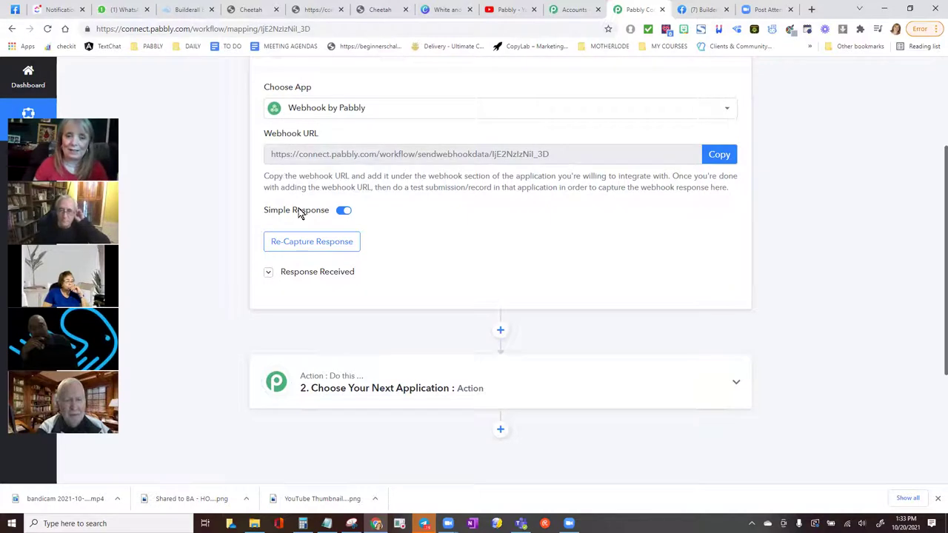
click(269, 271)
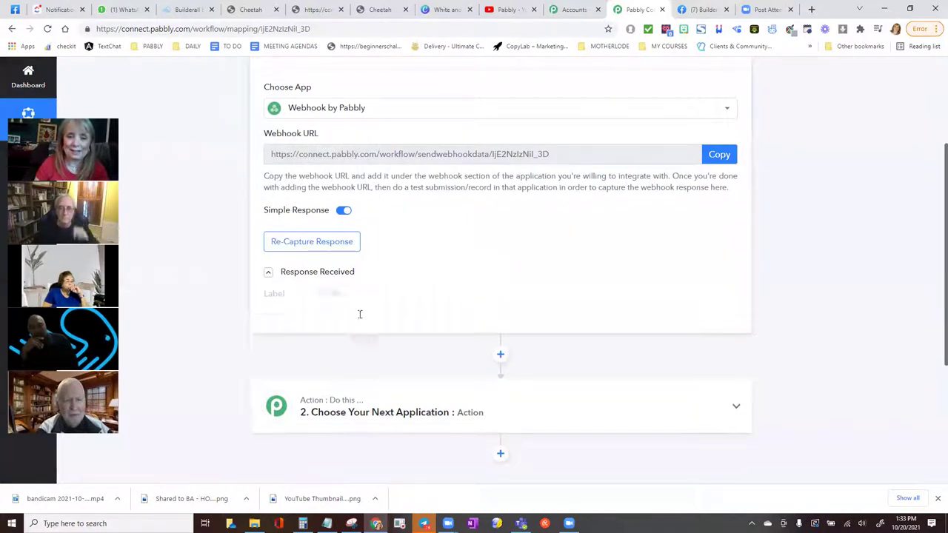
scroll(583, 380, down, 1)
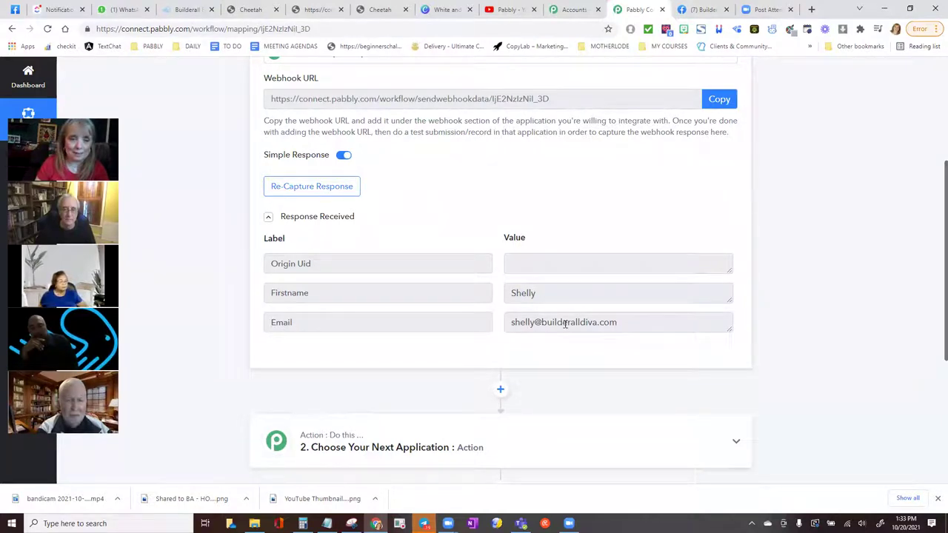
scroll(552, 337, up, 2)
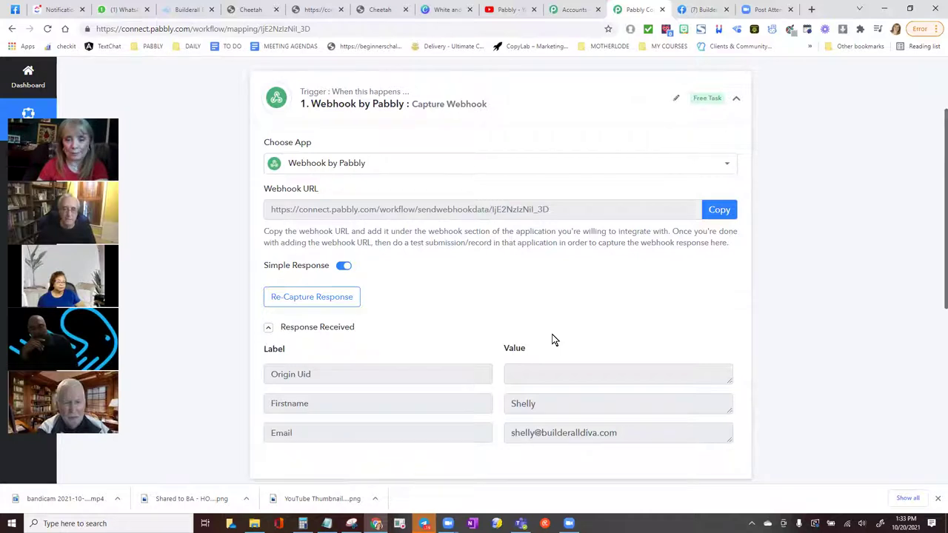
scroll(559, 332, down, 1)
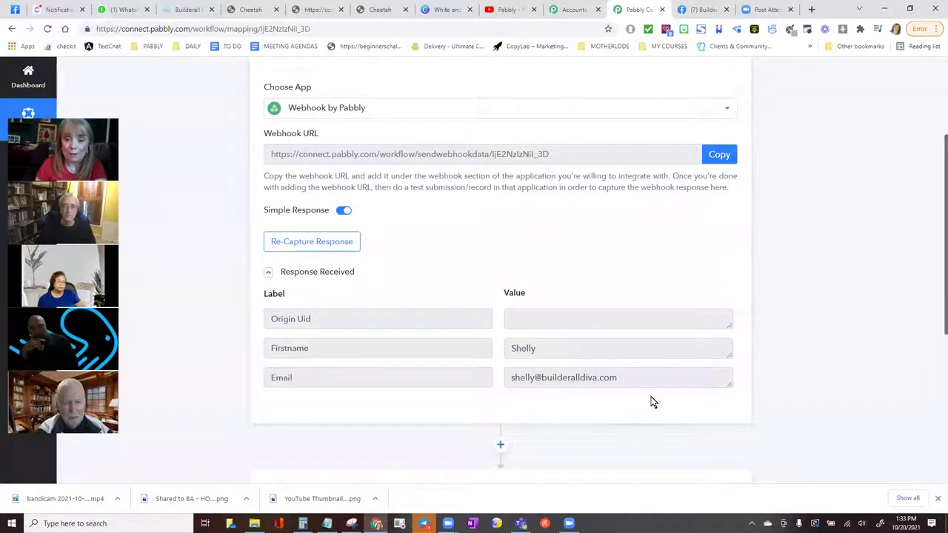
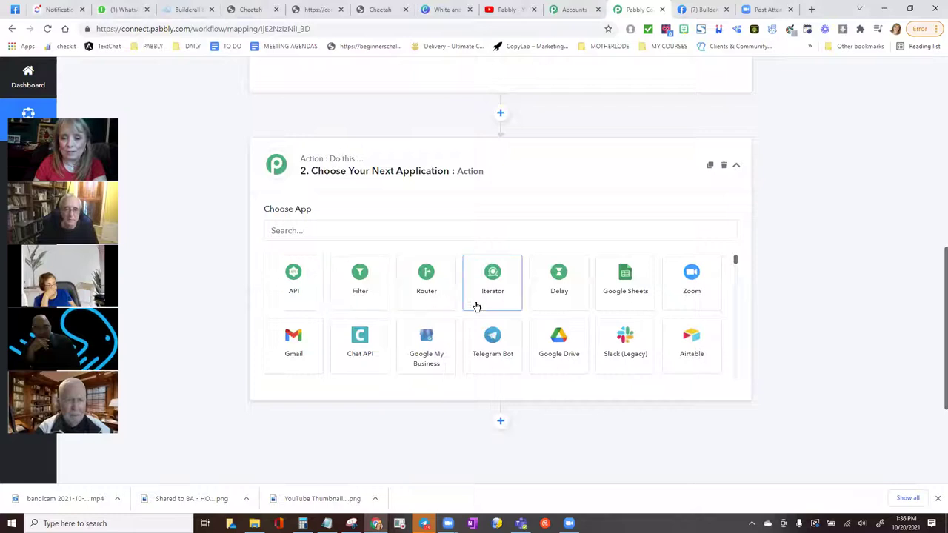
Choose Google Sheets as the action step's app and bring up its action event list
click(626, 281)
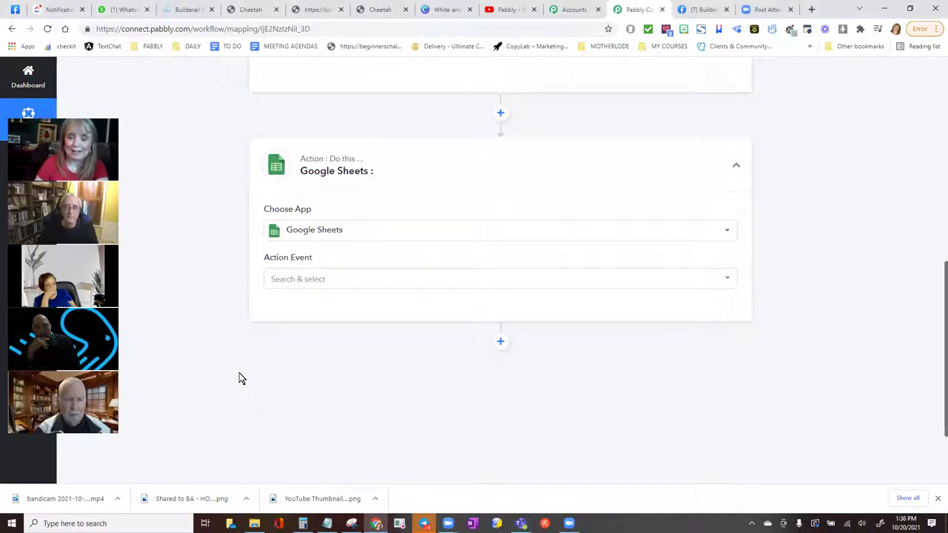
click(325, 278)
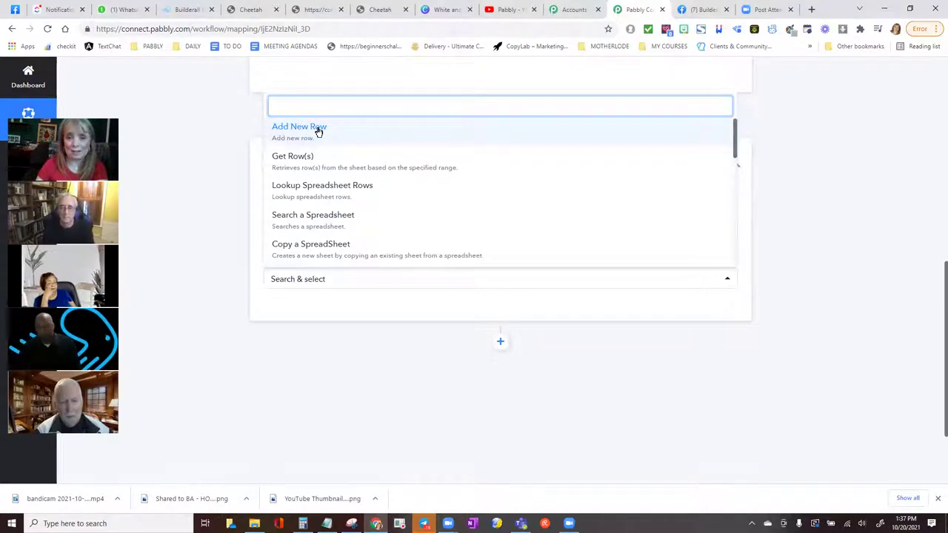
Pick Add New Row as the Google Sheets action event, then review the trigger above
click(329, 136)
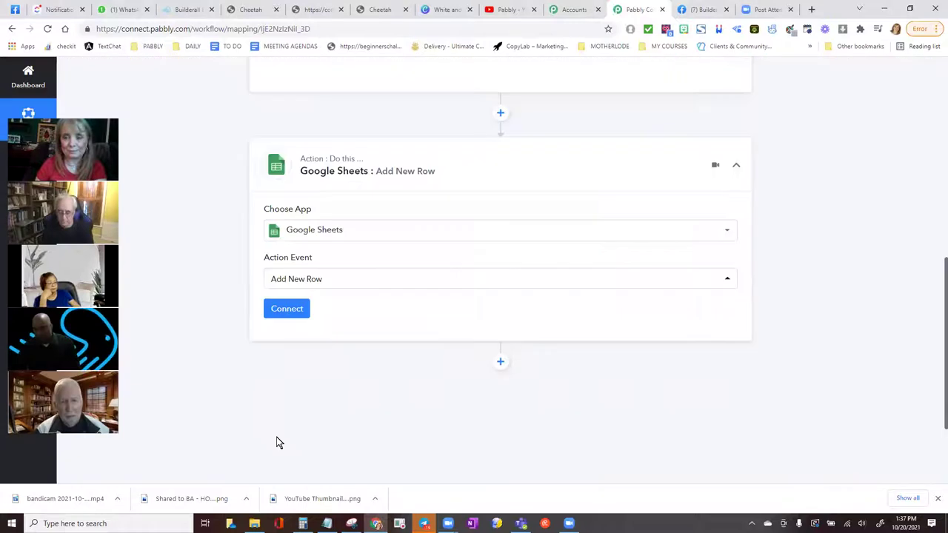
scroll(771, 312, up, 5)
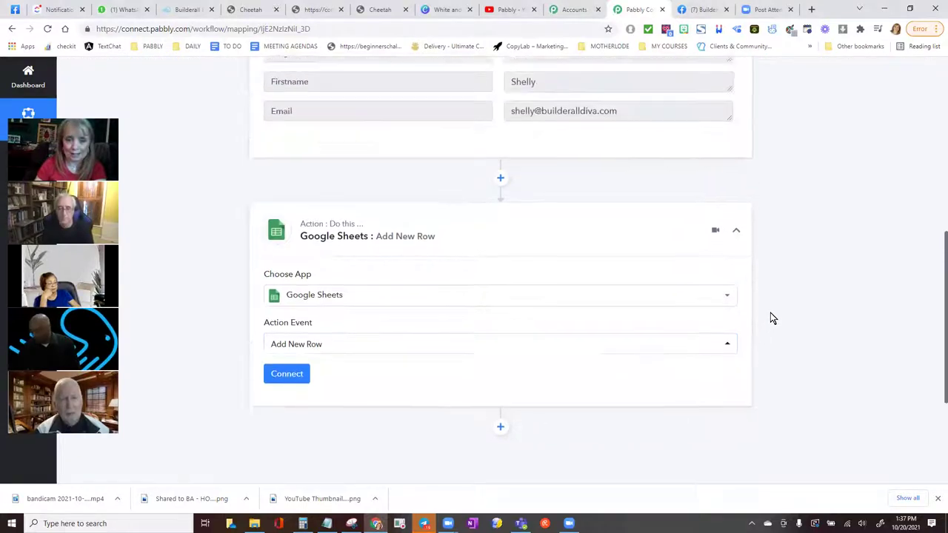
scroll(793, 296, up, 2)
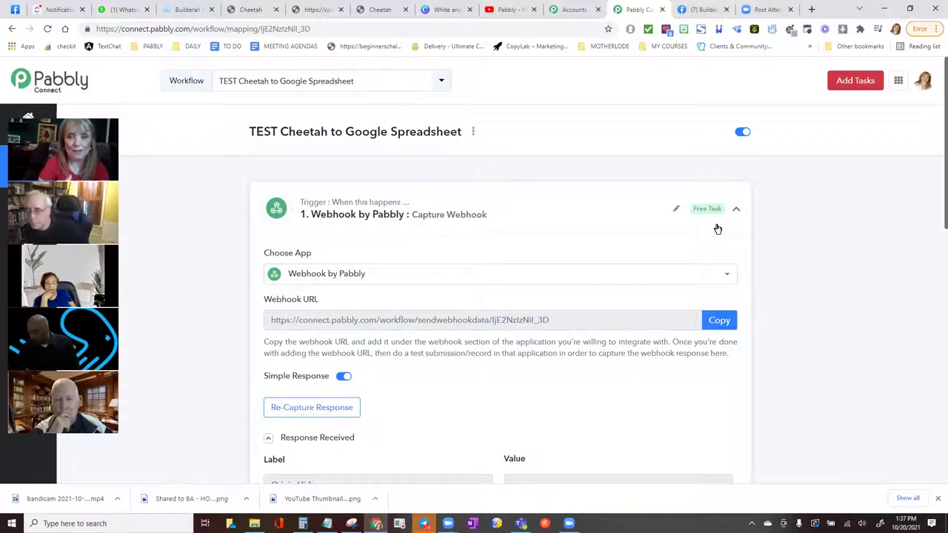
scroll(630, 284, down, 6)
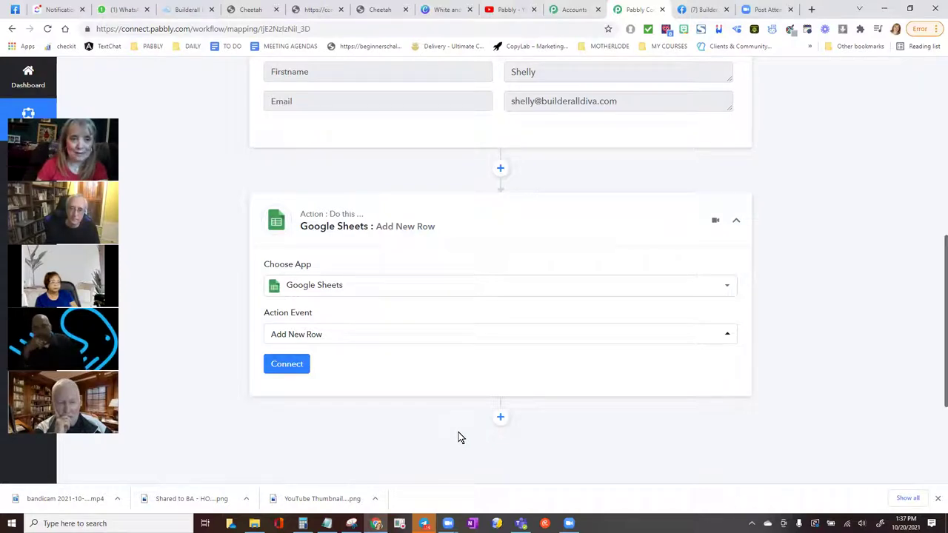
scroll(373, 419, down, 1)
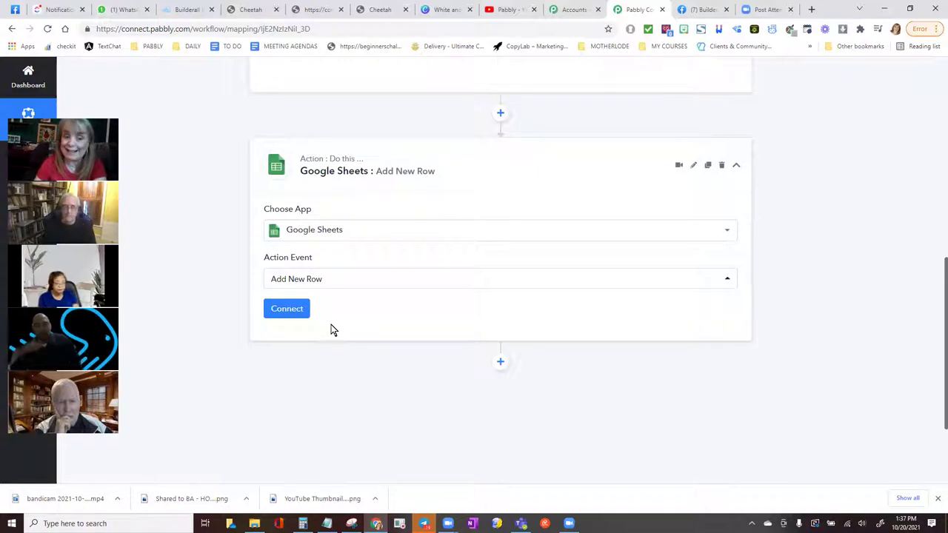
Start connecting Google Sheets using the Add New Connection option
mouse_move(332, 168)
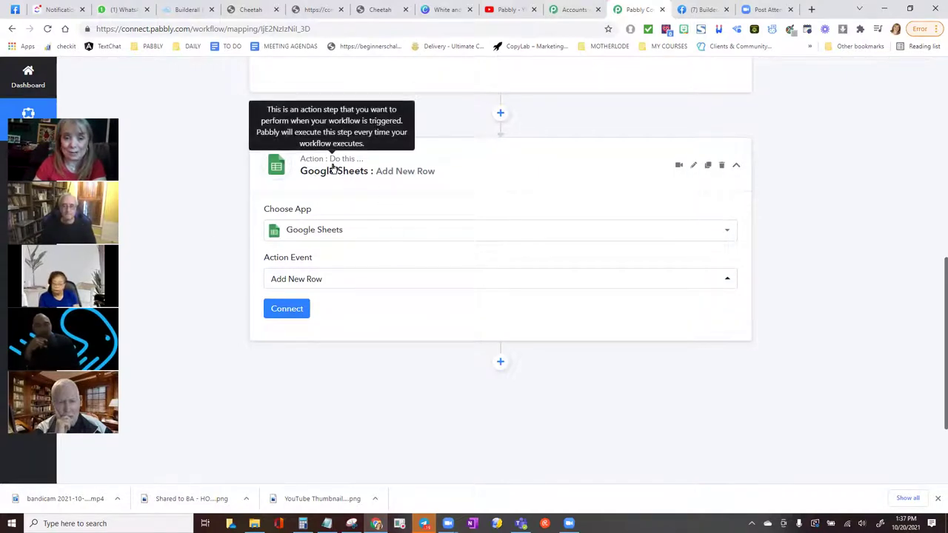
click(290, 312)
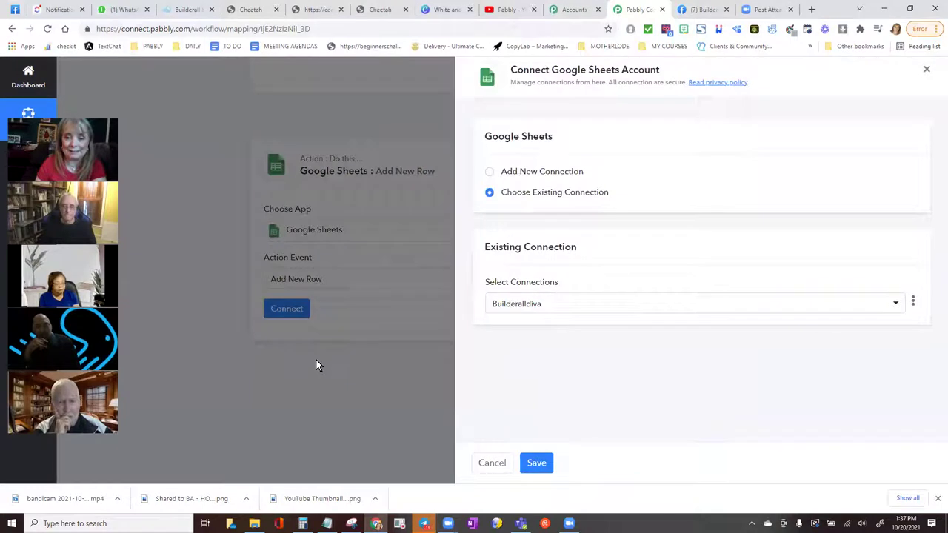
click(493, 178)
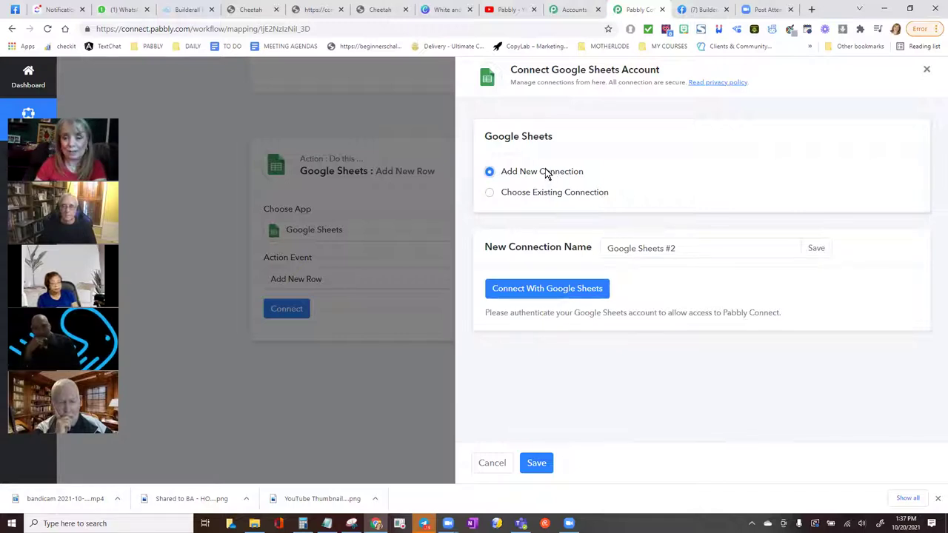
click(487, 193)
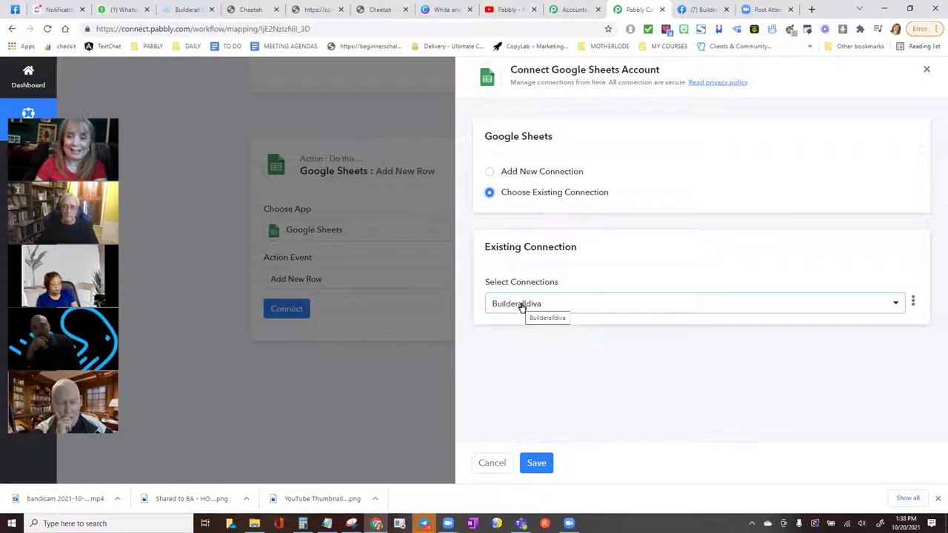
click(489, 172)
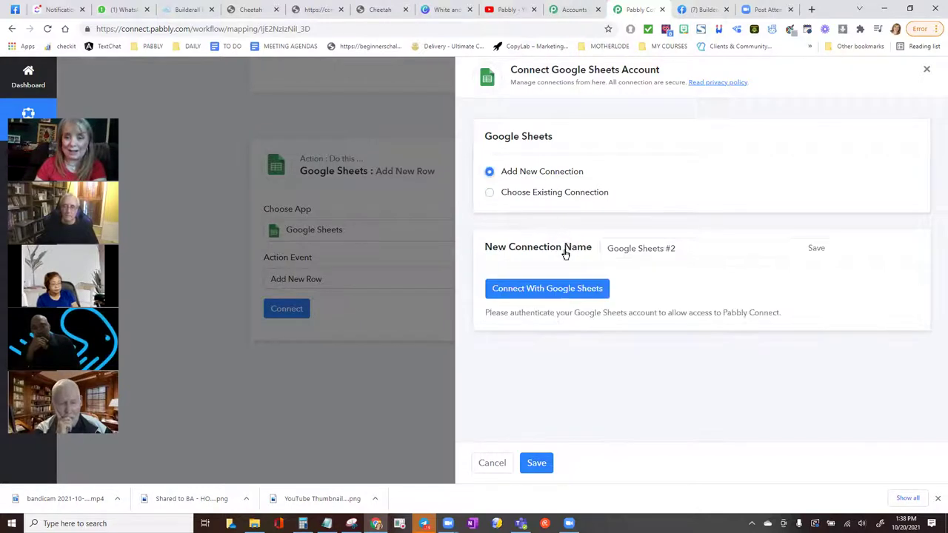
Name the connection 'BuilderallDiva #2' and launch the Google sign-in
triple_click(638, 249)
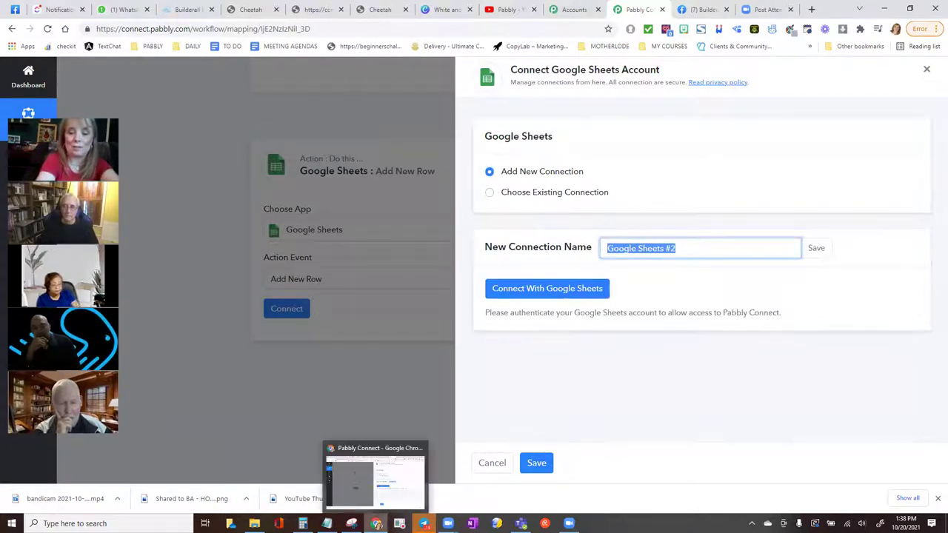
text(BuilderallDiva )
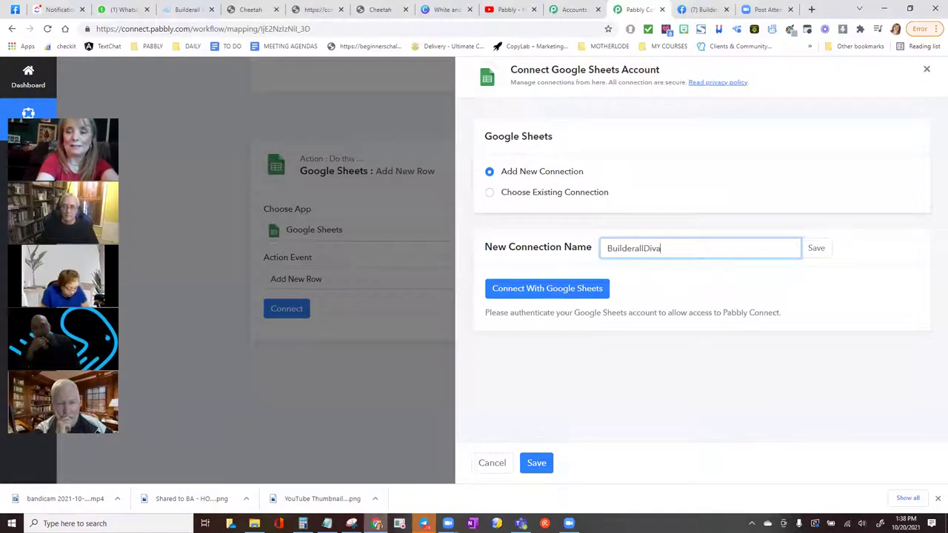
text(#2)
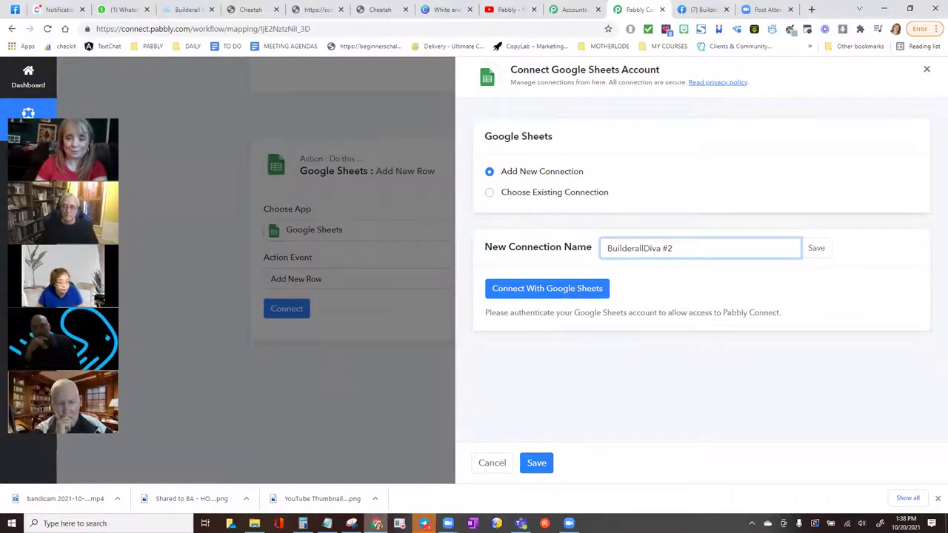
mouse_move(351, 524)
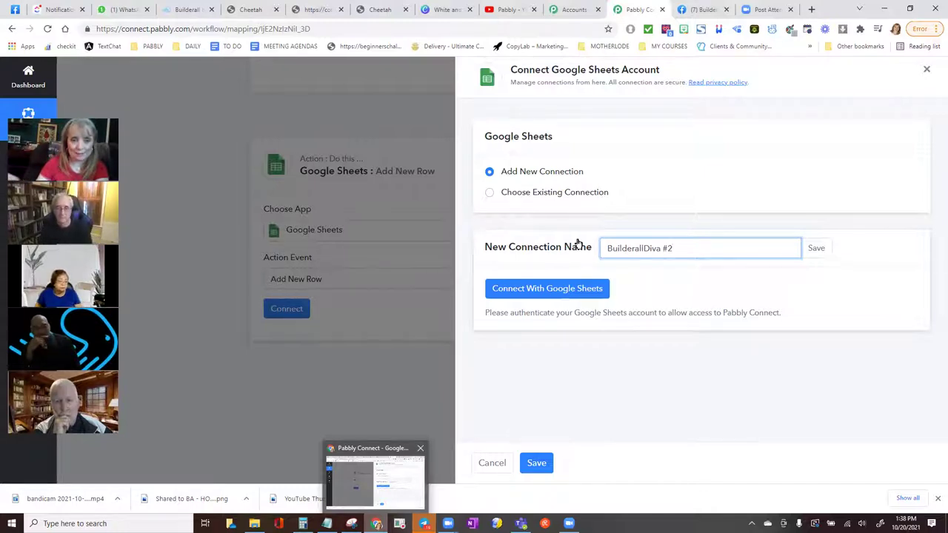
click(537, 295)
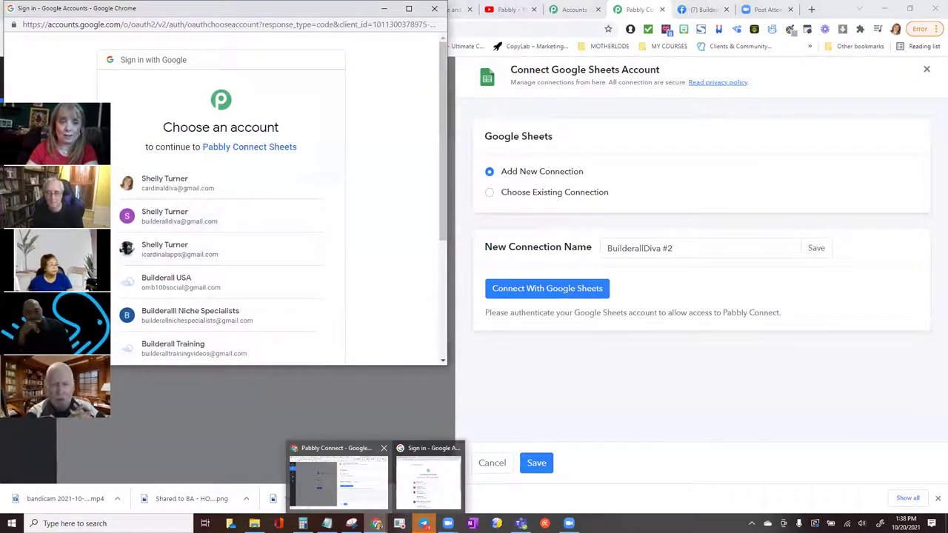
Sign in with the chosen Google account and grant Pabbly Connect Sheets access
scroll(205, 258, down, 5)
scroll(205, 261, up, 5)
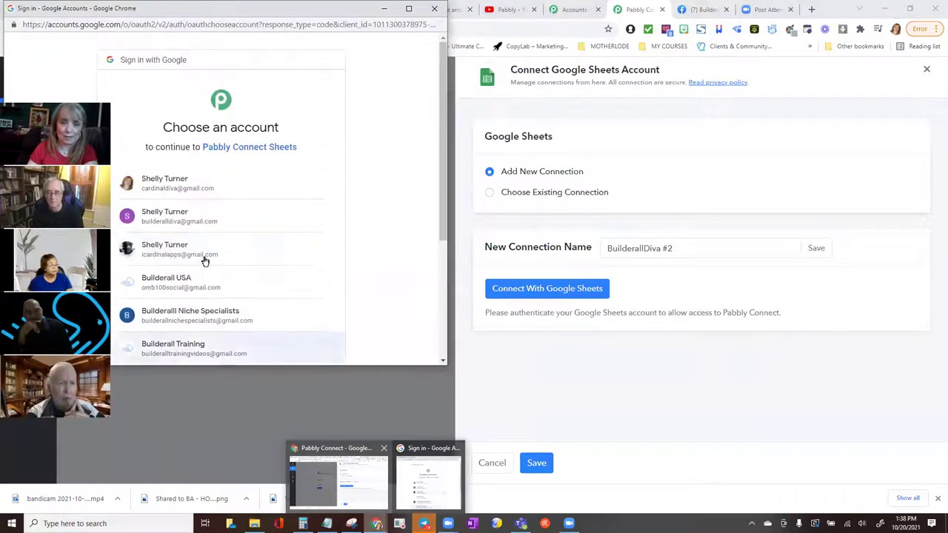
click(178, 226)
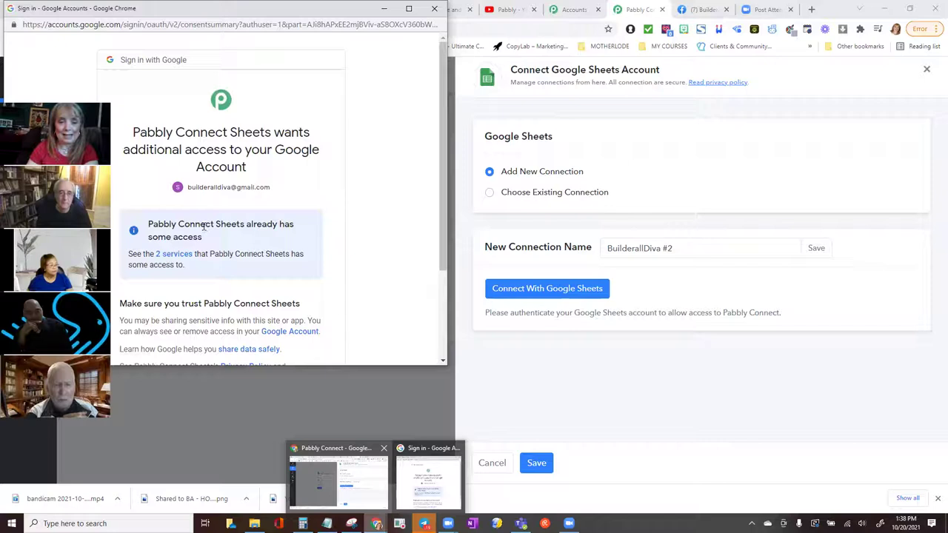
scroll(157, 167, down, 1)
scroll(212, 218, down, 1)
click(276, 305)
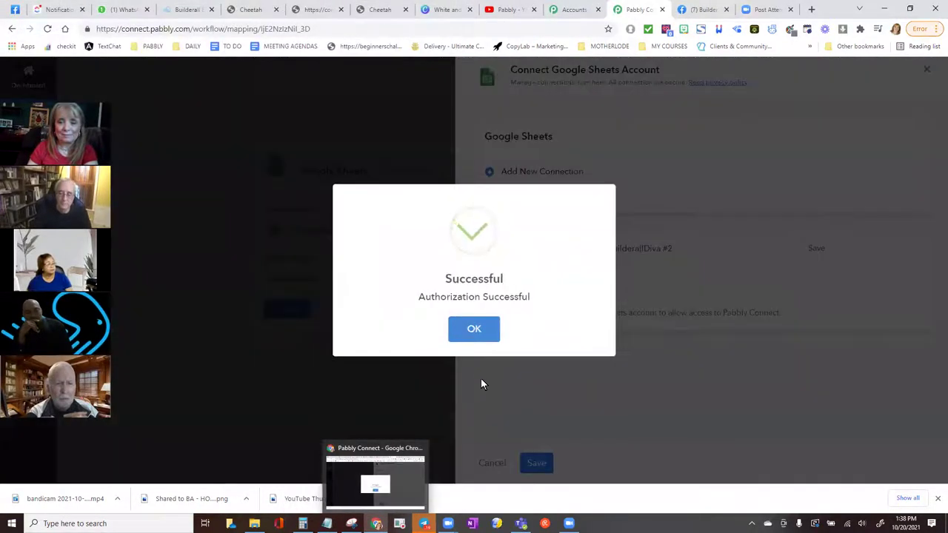
Acknowledge the successful authentication and scroll down to the spreadsheet and sheet fields
click(474, 328)
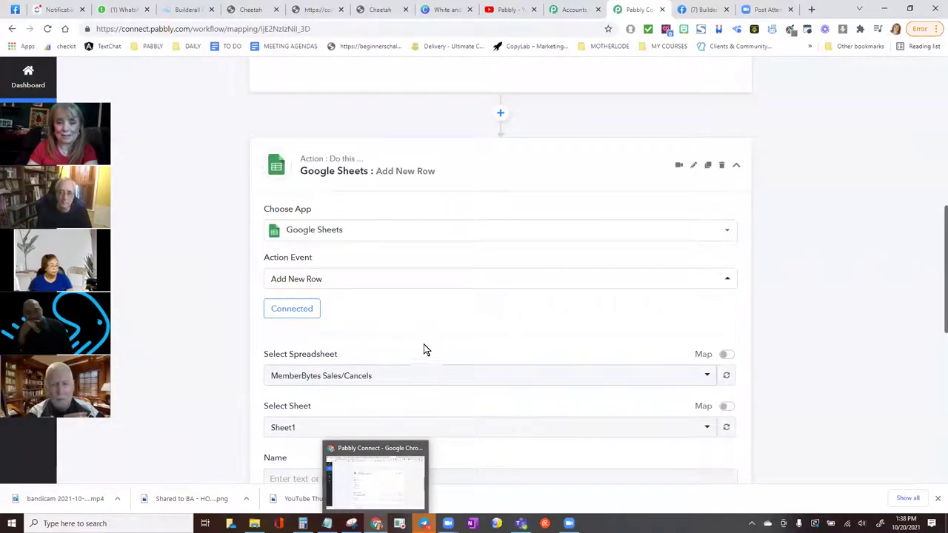
scroll(425, 350, down, 1)
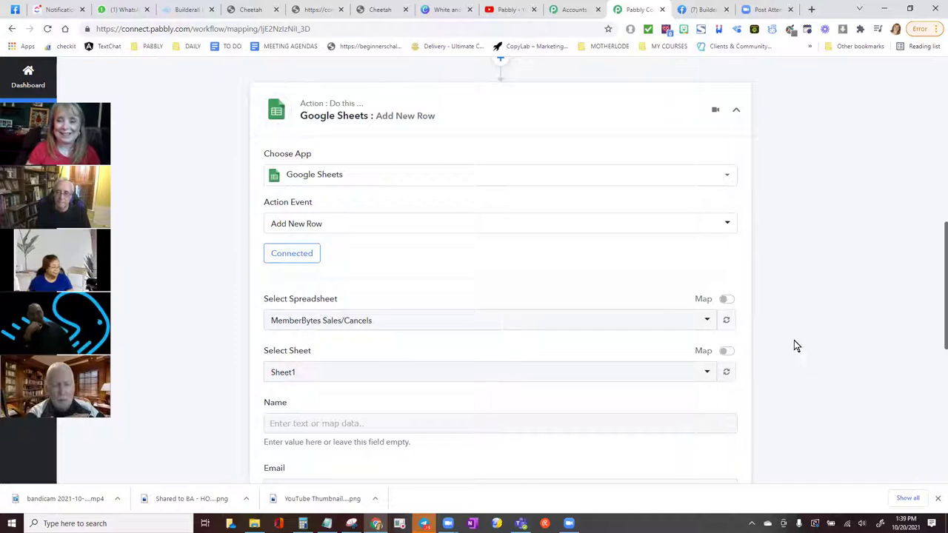
Open google.com in a new tab and switch to the other Google account
click(812, 9)
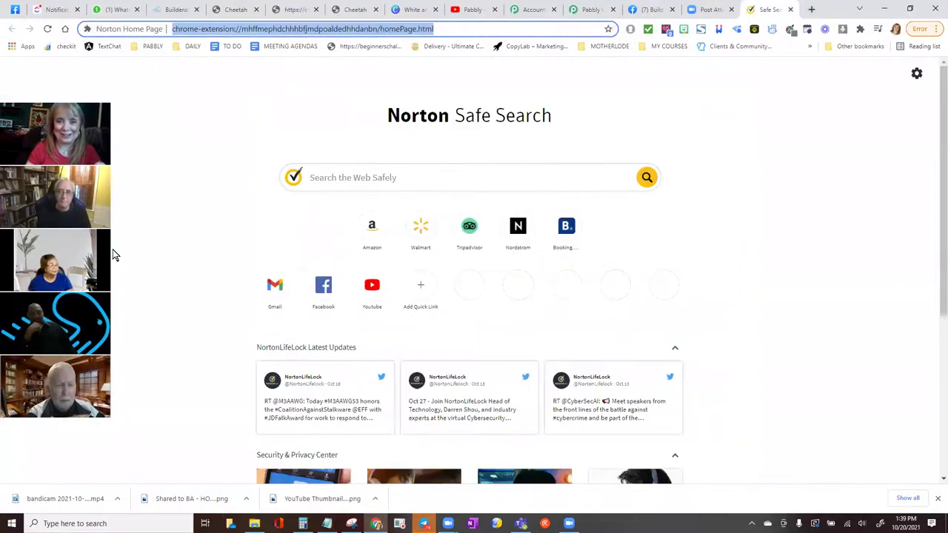
text(google.c)
key(Return)
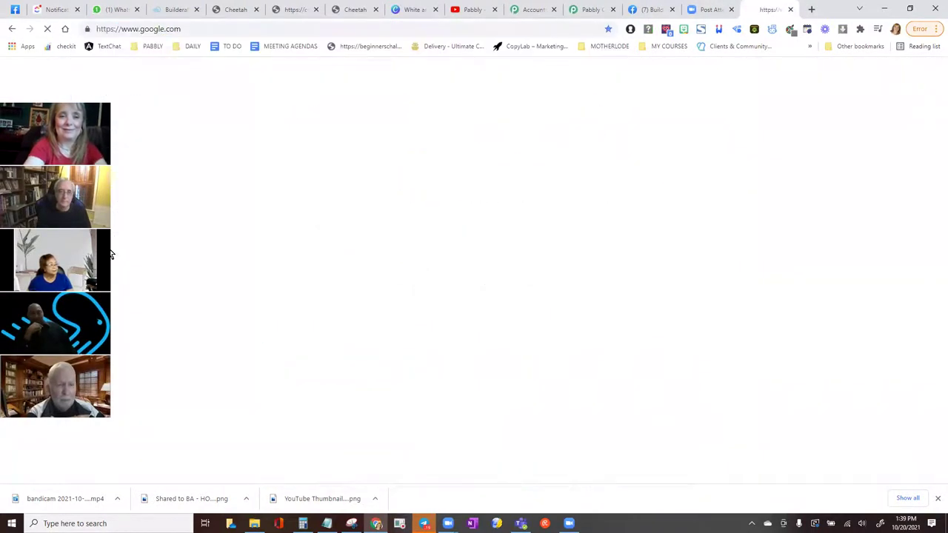
click(927, 74)
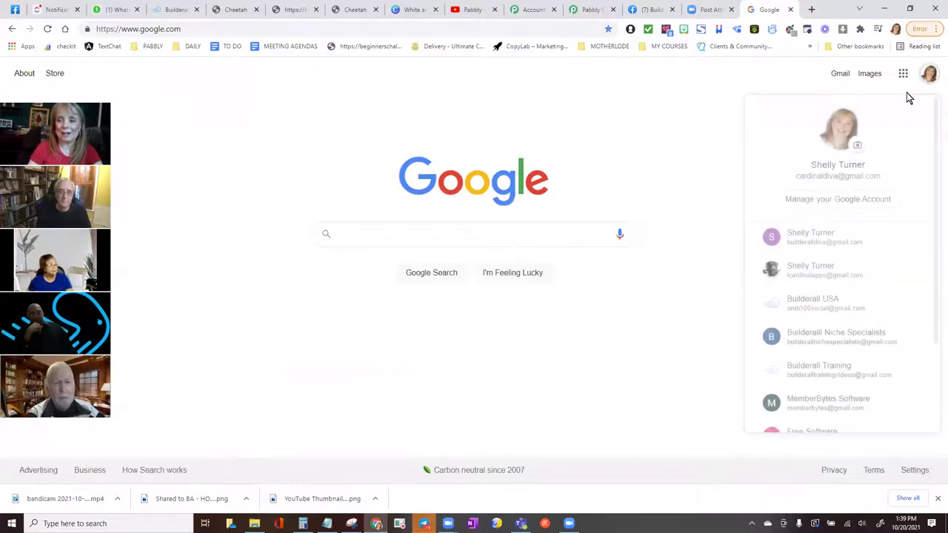
click(826, 239)
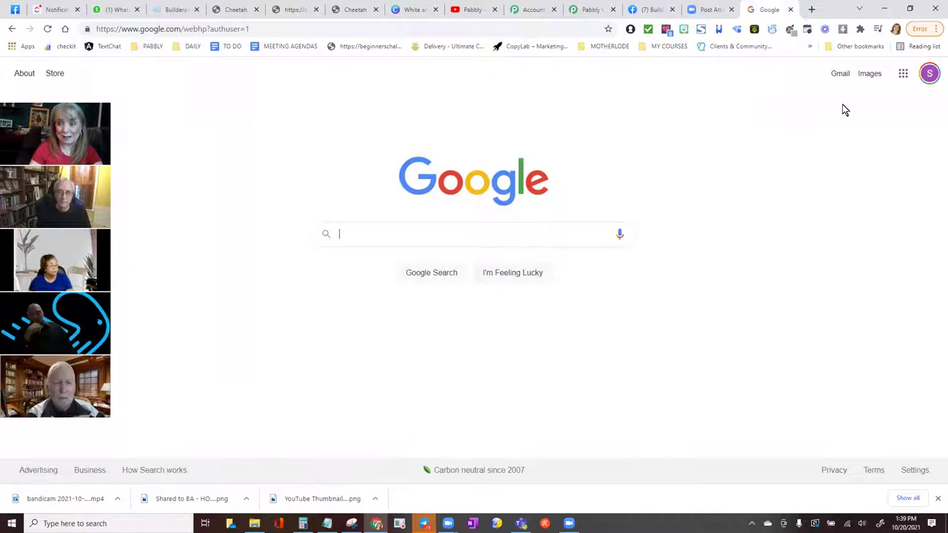
Go to Google Docs from the apps grid to reach the Sheets home page
click(904, 79)
scroll(850, 285, down, 2)
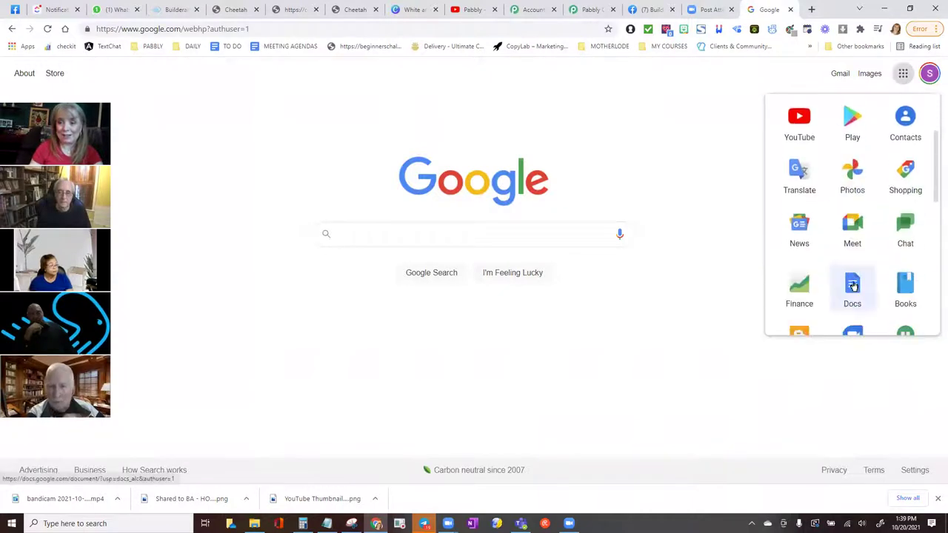
scroll(858, 294, down, 1)
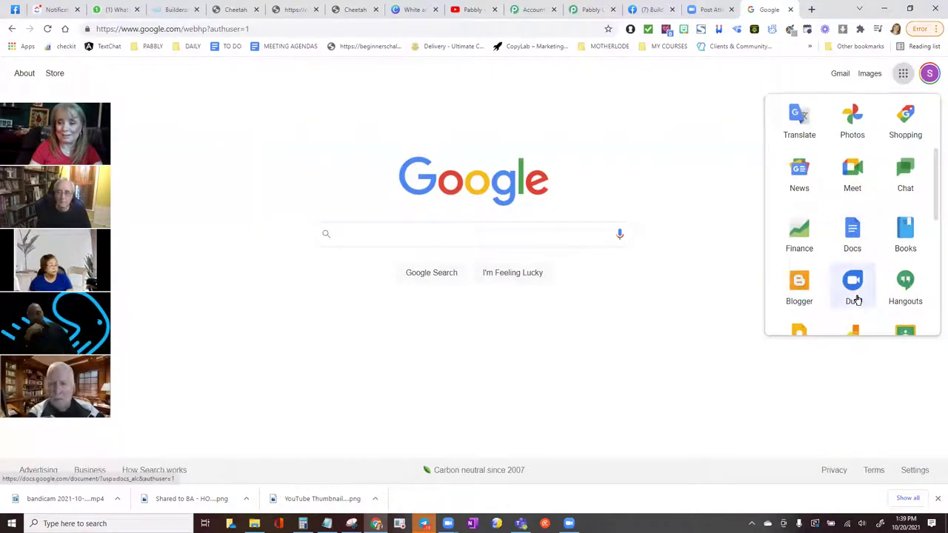
scroll(859, 296, down, 1)
click(852, 191)
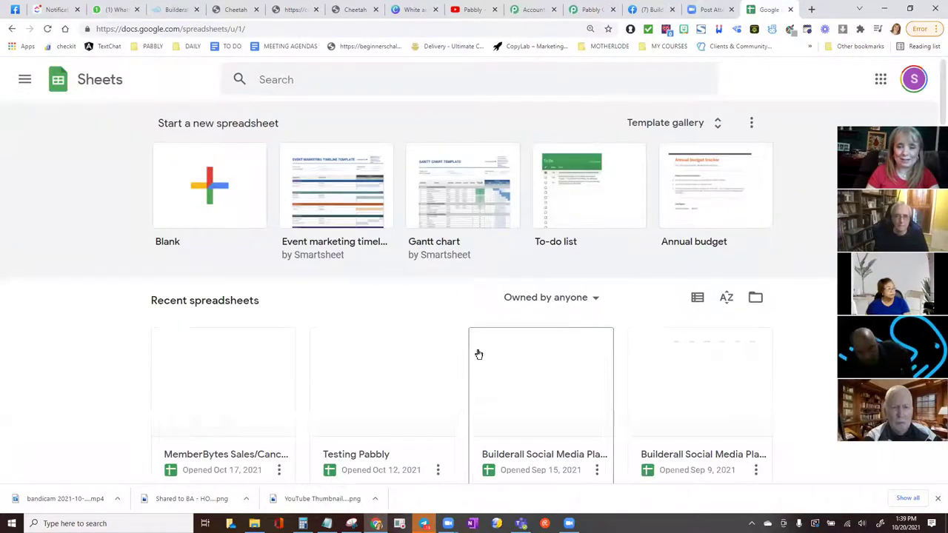
Create a blank spreadsheet with the headers Name in A1 and Email in B1
click(210, 237)
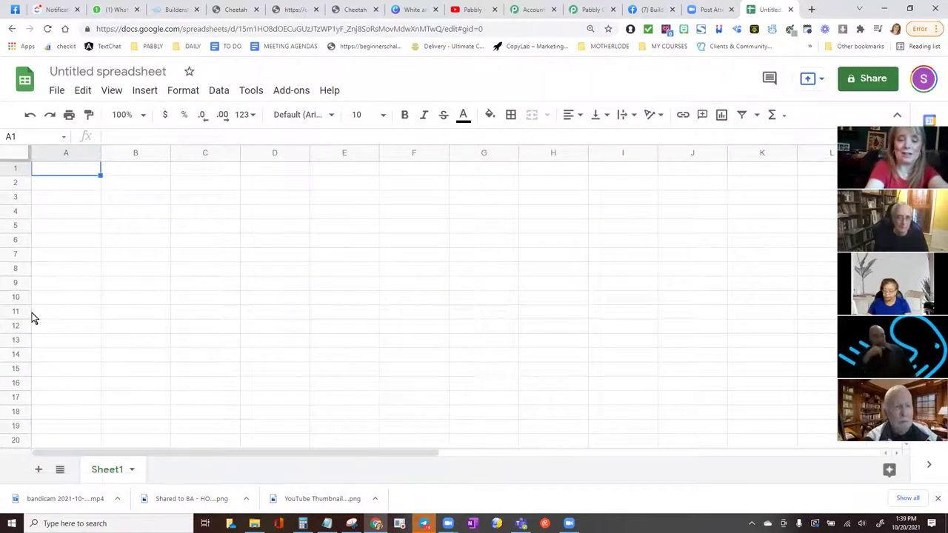
text(Name)
key(Tab)
text(Email)
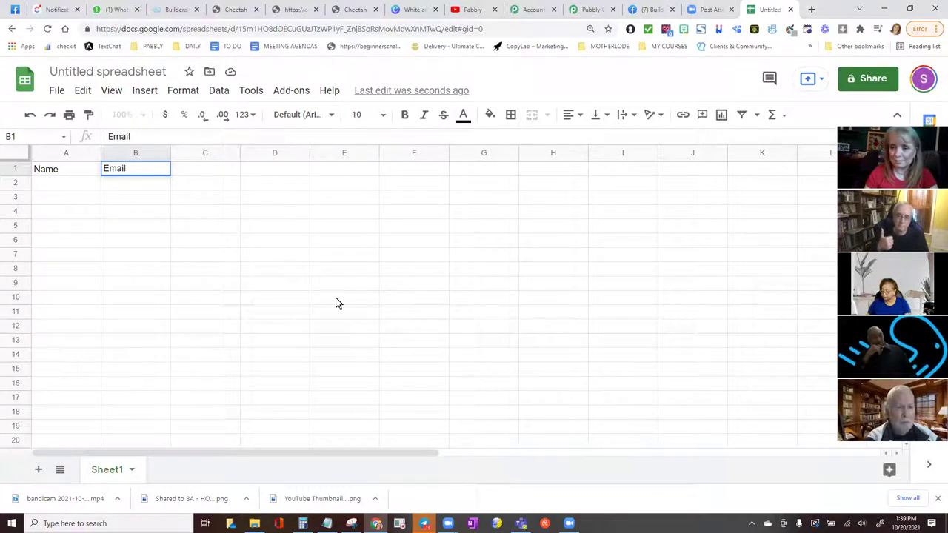
click(486, 283)
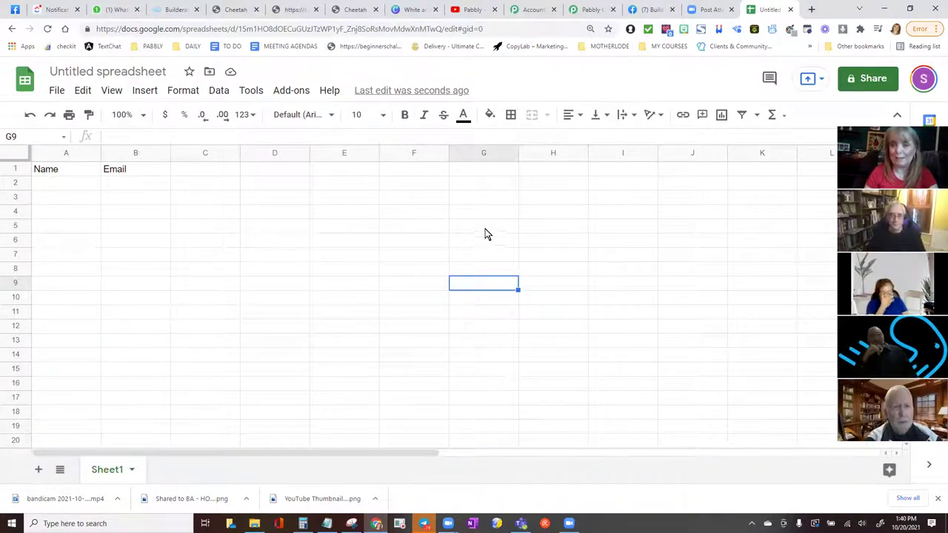
Back in Pabbly, refresh Select Spreadsheet and confirm the Untitled spreadsheet is now listed
click(588, 9)
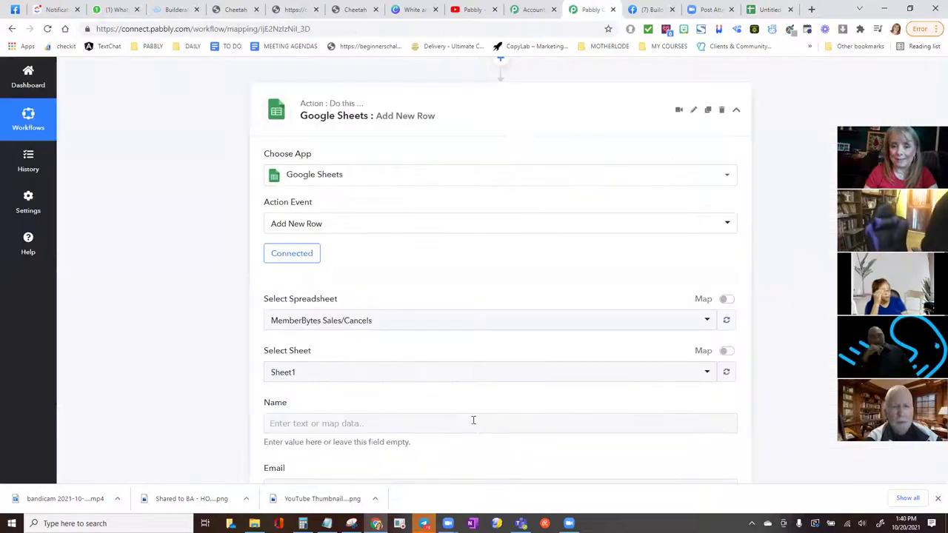
scroll(464, 405, down, 1)
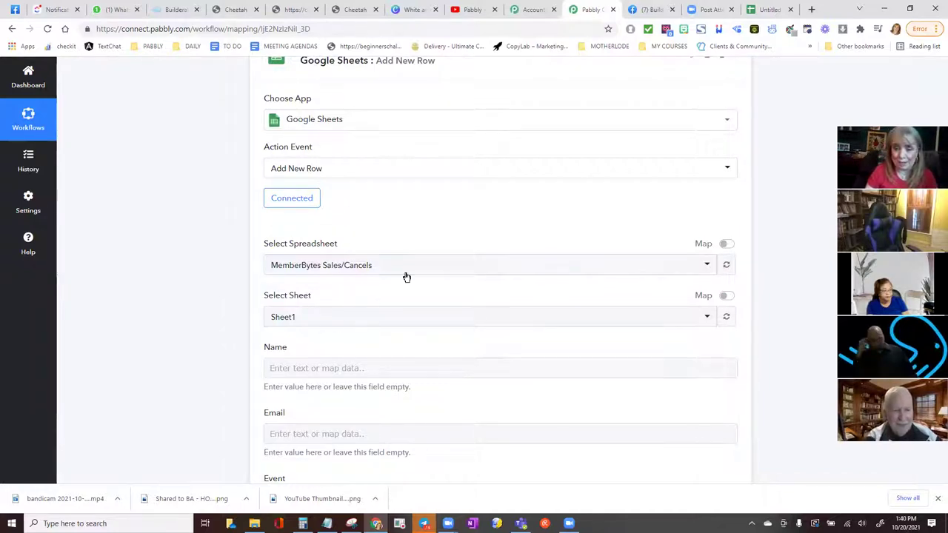
click(727, 266)
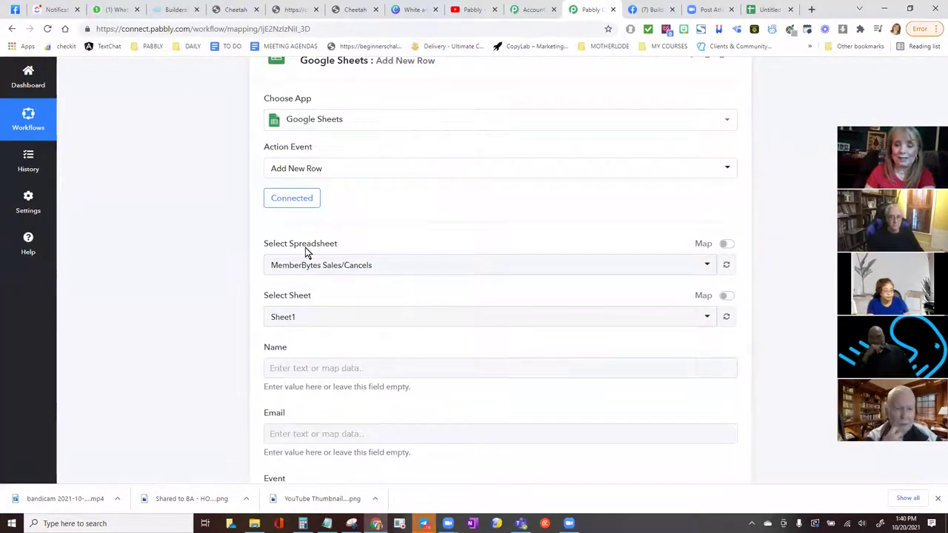
click(351, 271)
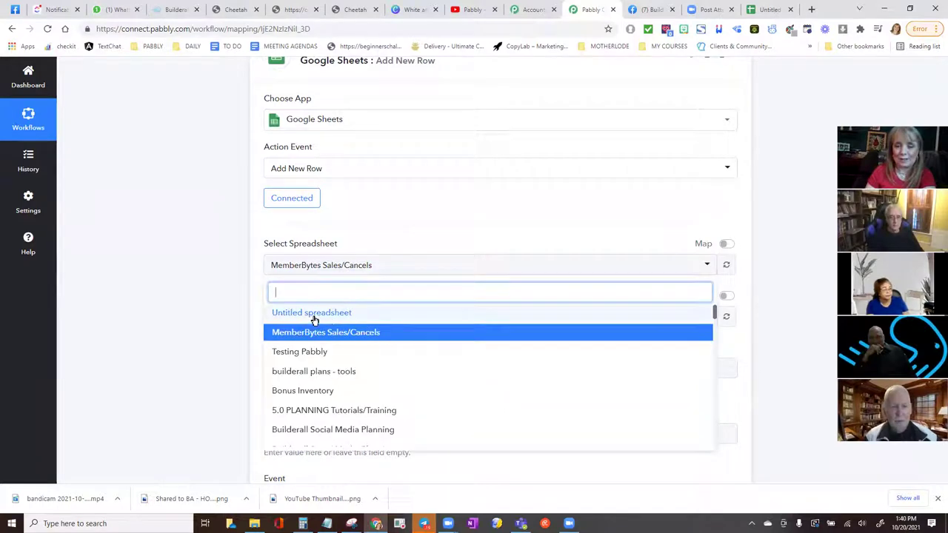
click(210, 286)
Title the new spreadsheet 'Test - Cheetah to Google Spreadsheet', then return to the Pabbly workflow
click(763, 9)
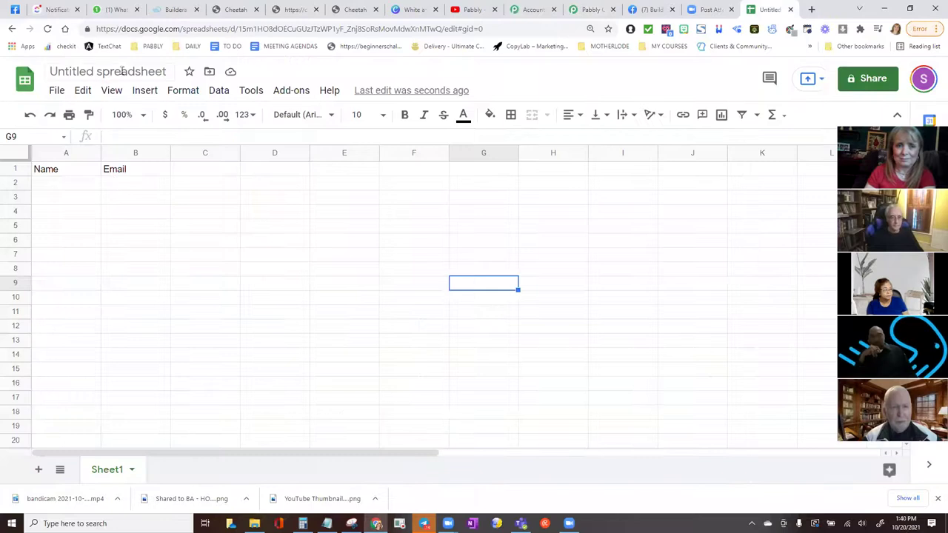
text(Test -)
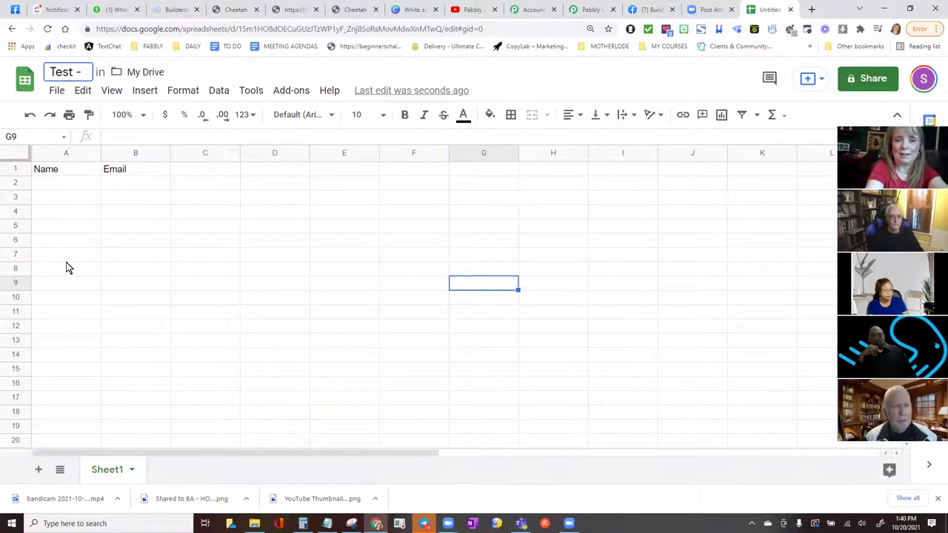
text( Cheetah to Google Spreadsheet)
key(Return)
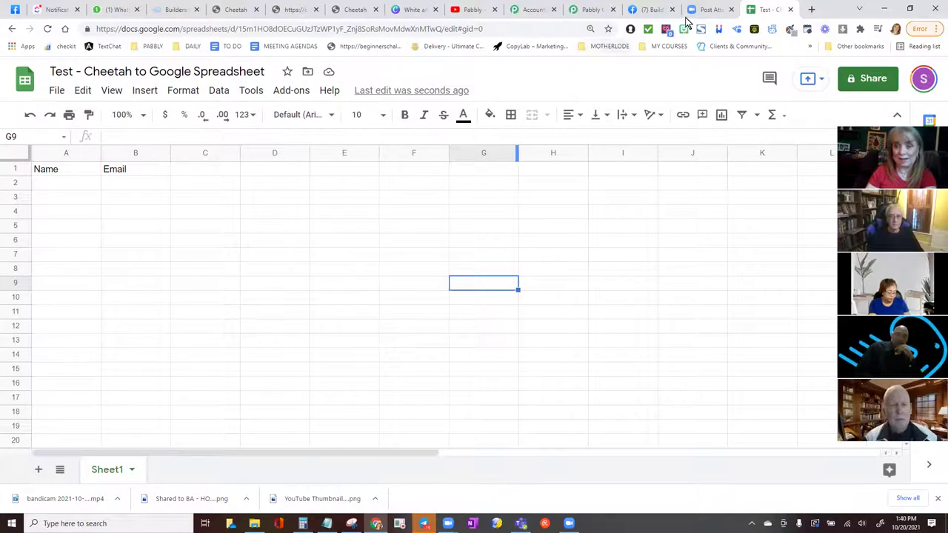
click(590, 10)
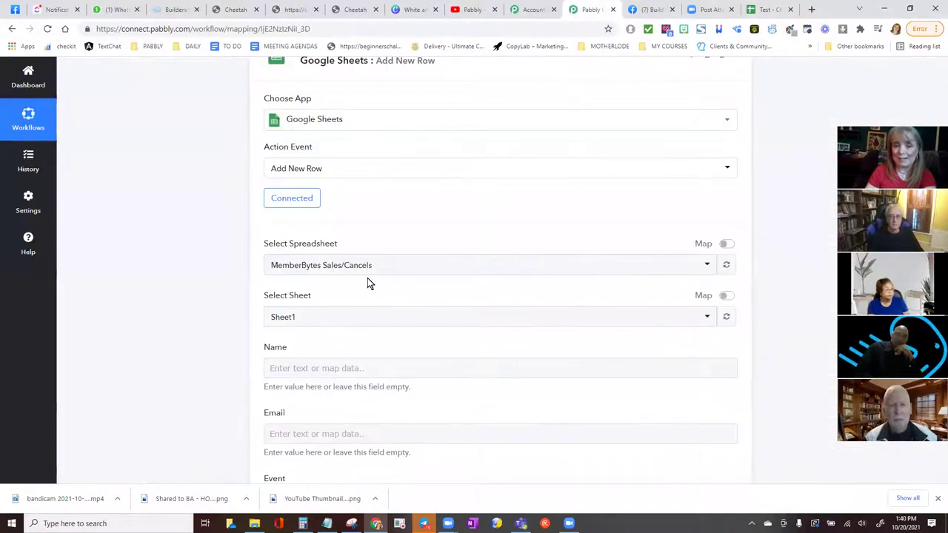
Refresh the spreadsheet list and select 'Test - Cheetah to Google Spreadsheet'
click(726, 266)
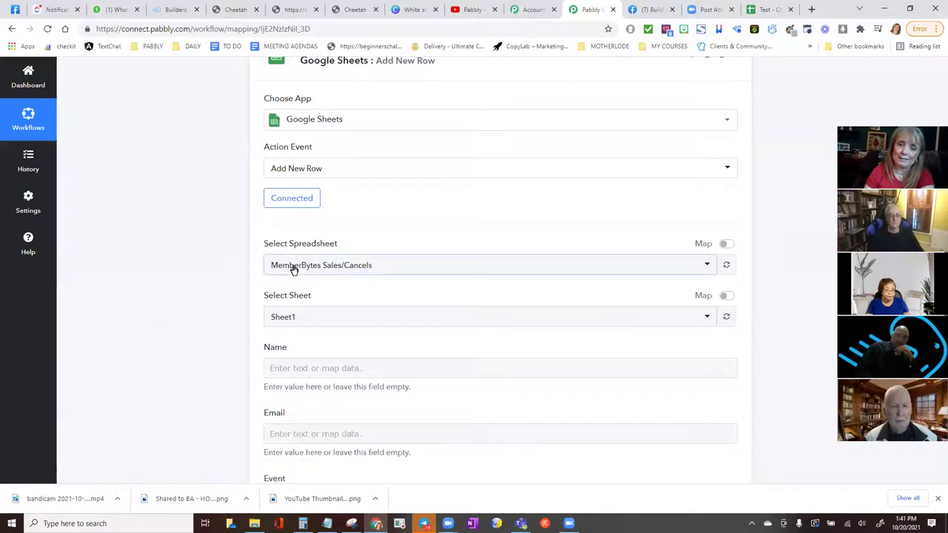
click(294, 268)
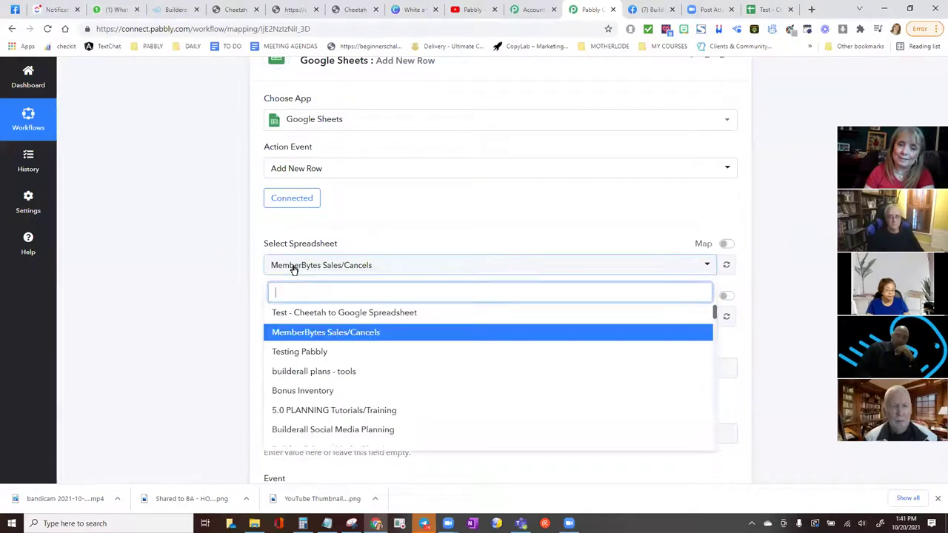
click(349, 315)
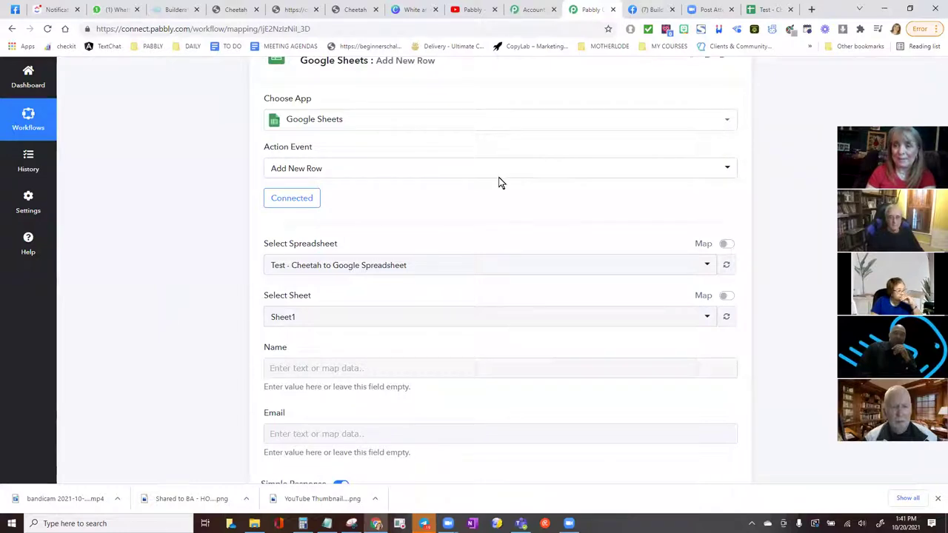
Check the spreadsheet's sheet name, then choose Sheet1 as the target sheet
click(763, 10)
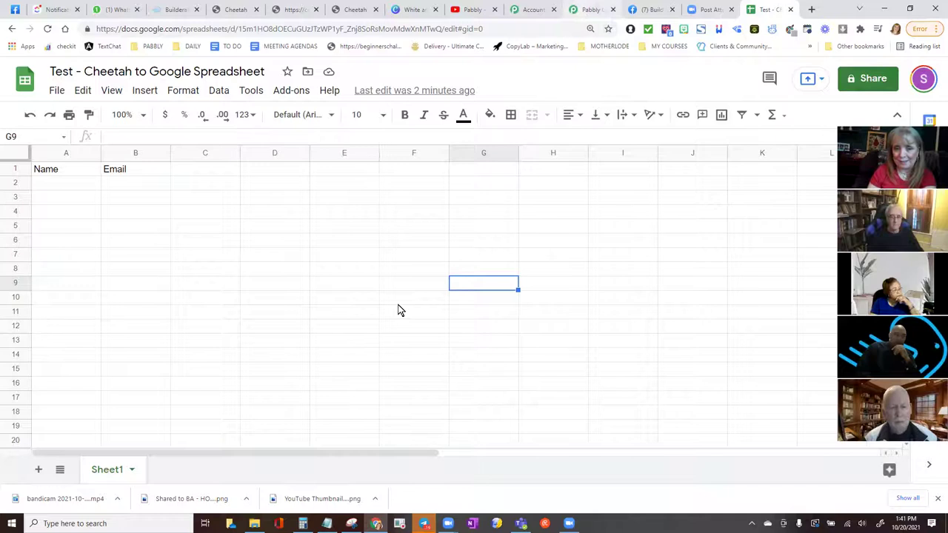
key(ctrl+shift+Tab)
key(ctrl+shift+Tab)
key(ctrl+shift+Tab)
click(287, 318)
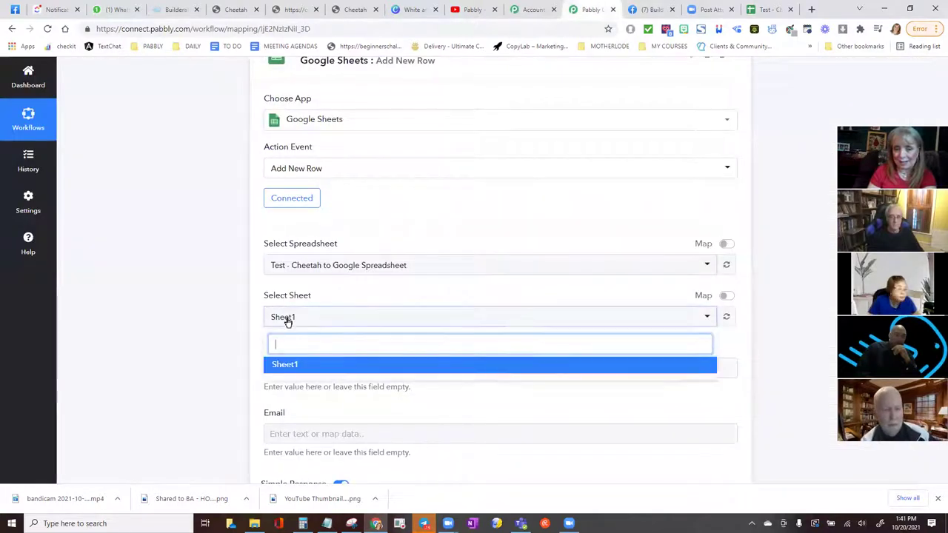
click(300, 366)
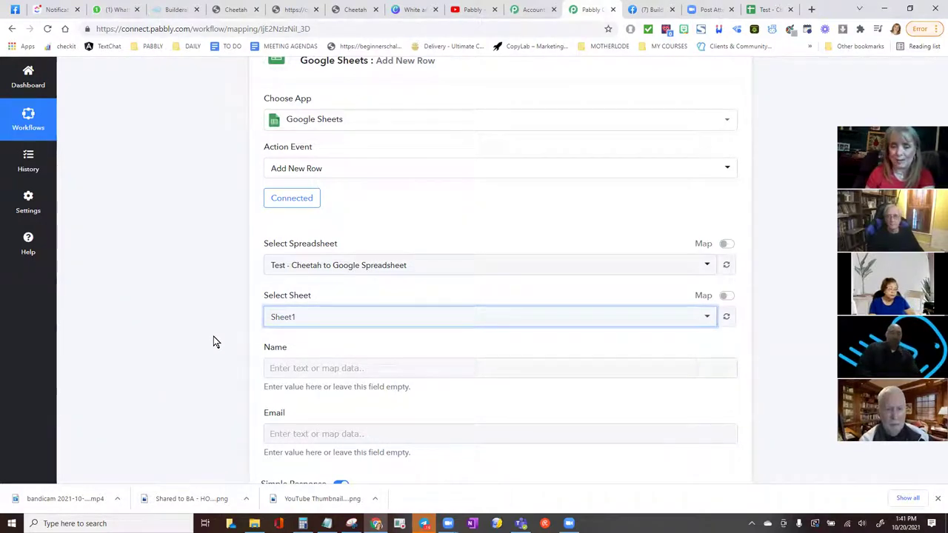
scroll(213, 341, down, 1)
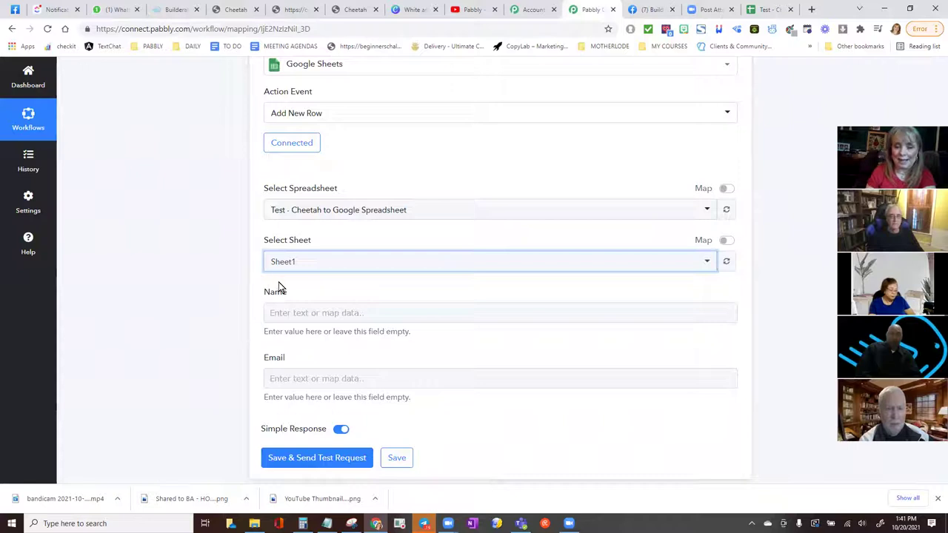
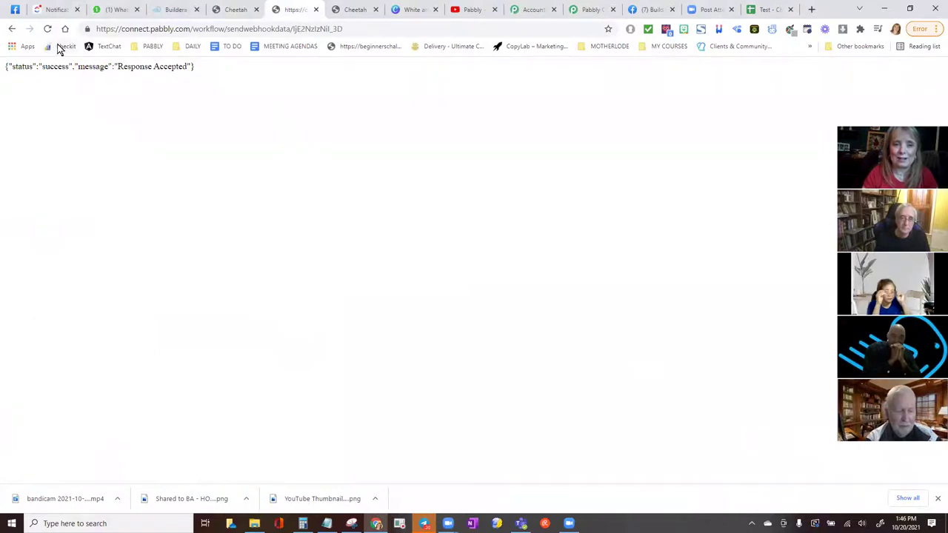
Reload the live opt-in page and submit it with a second test subscriber's name and email
click(11, 32)
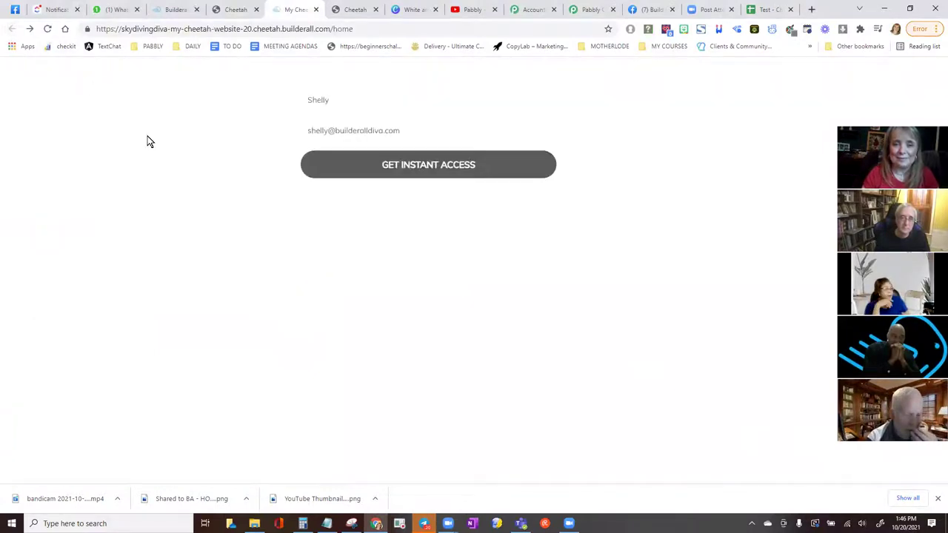
click(48, 30)
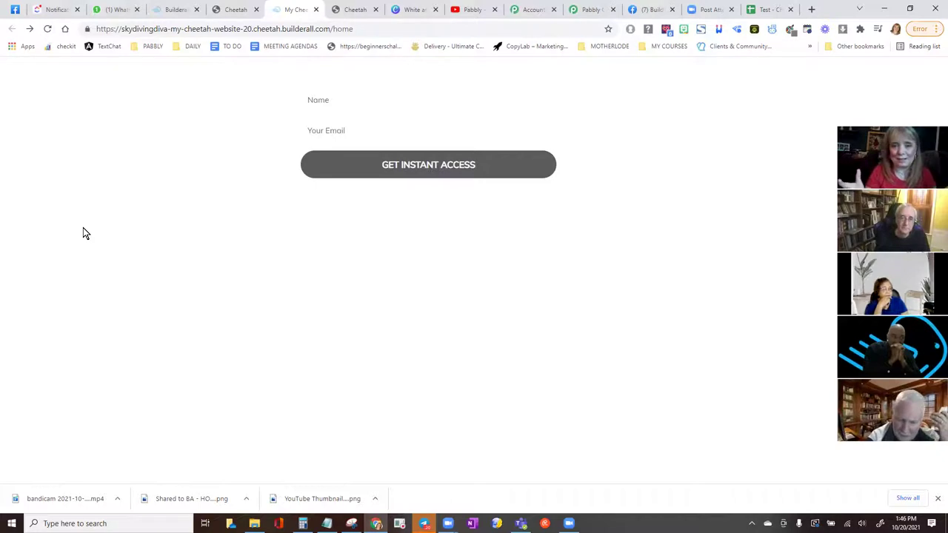
click(356, 94)
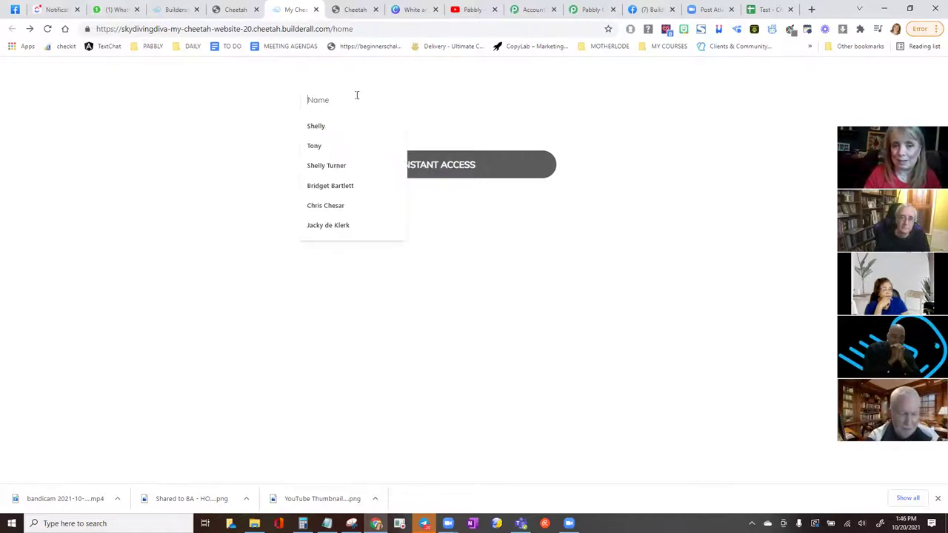
text(Tony)
key(Tab)
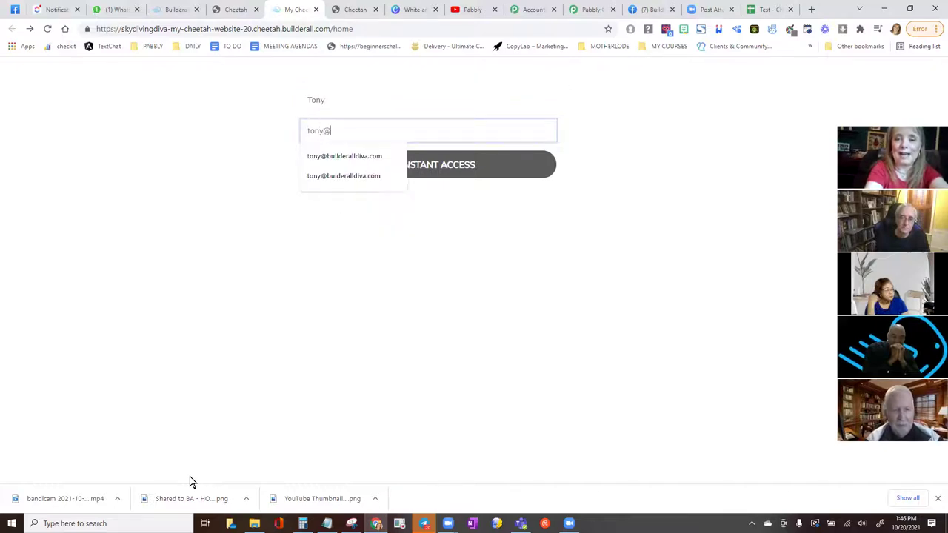
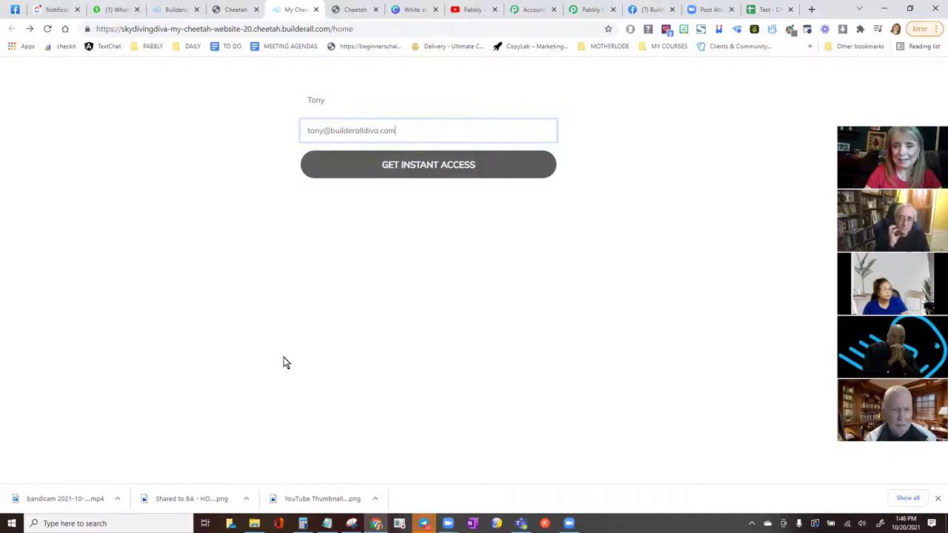
click(419, 171)
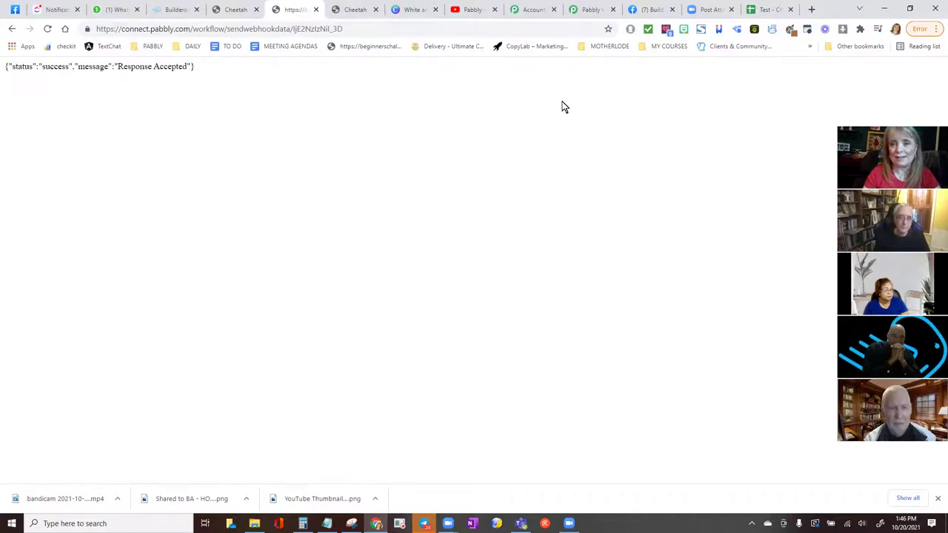
Confirm the new subscriber in row 3 of the 'Test - Cheetah' sheet, then return to the Cheetah editor
click(767, 9)
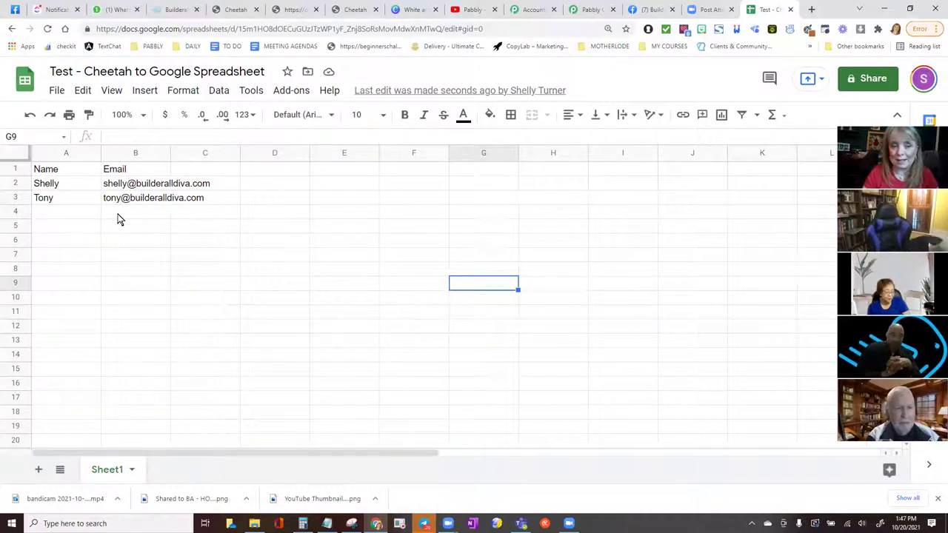
click(230, 9)
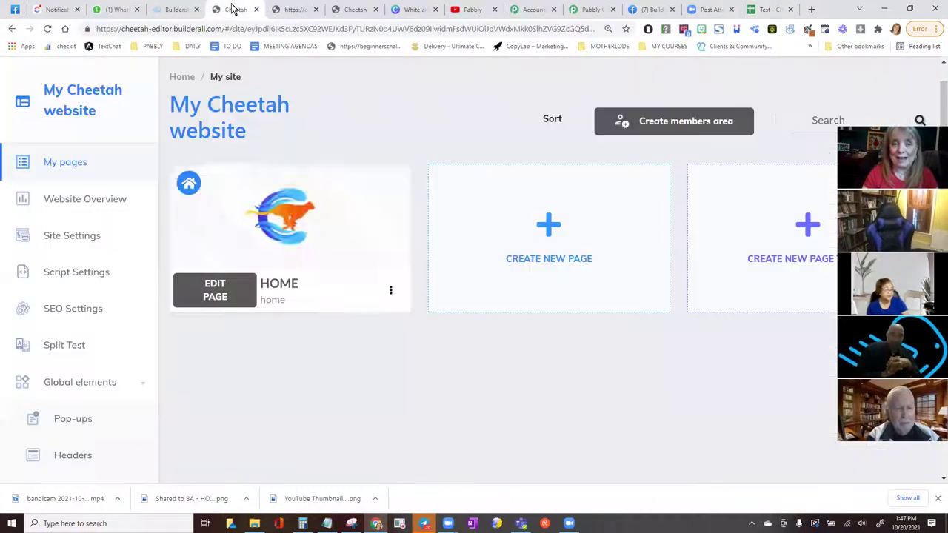
click(294, 9)
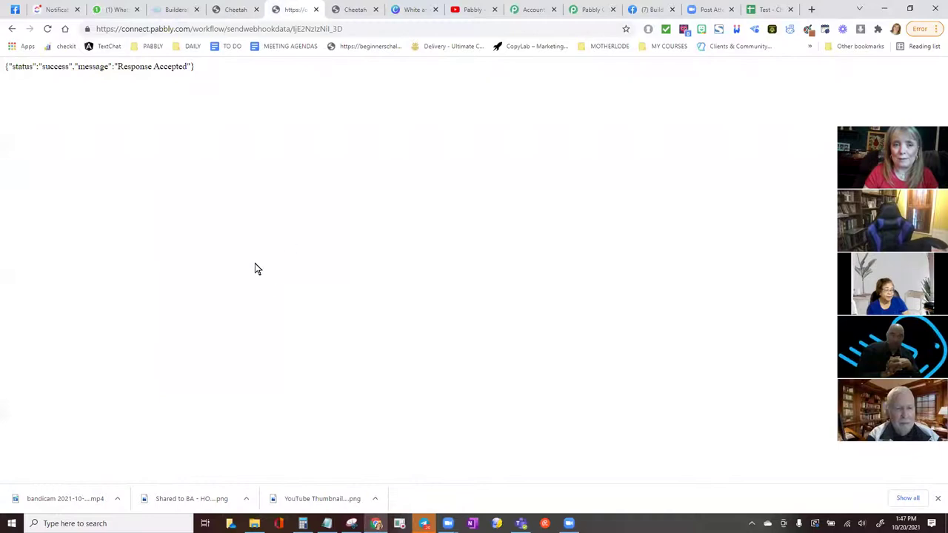
click(354, 9)
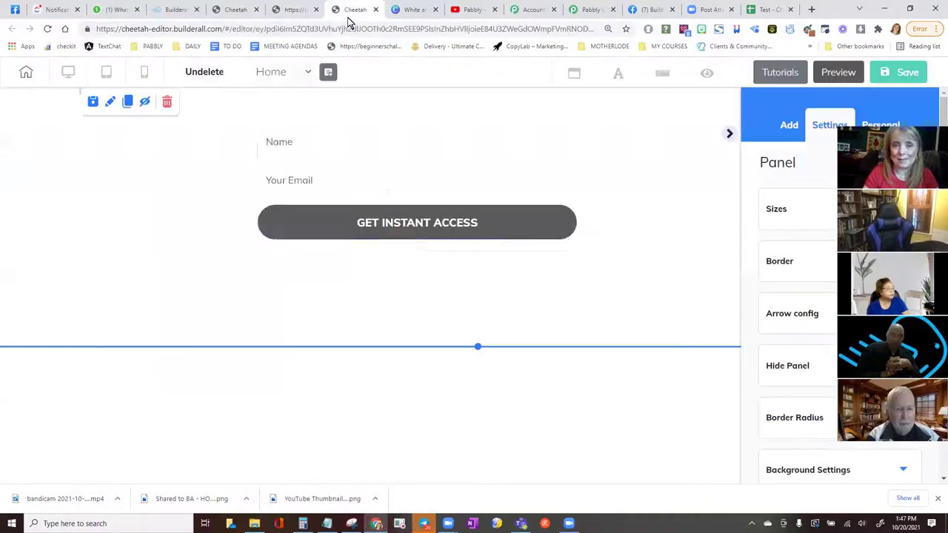
click(397, 232)
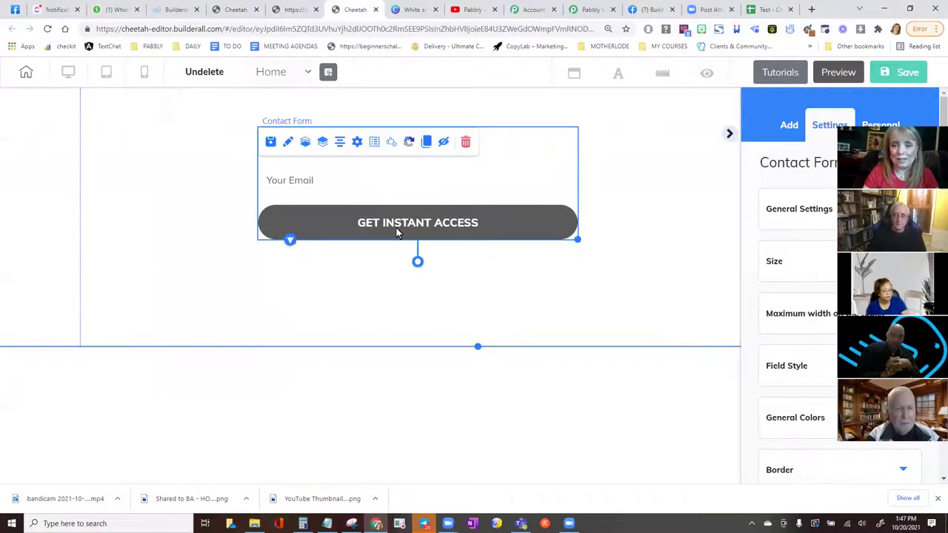
click(357, 143)
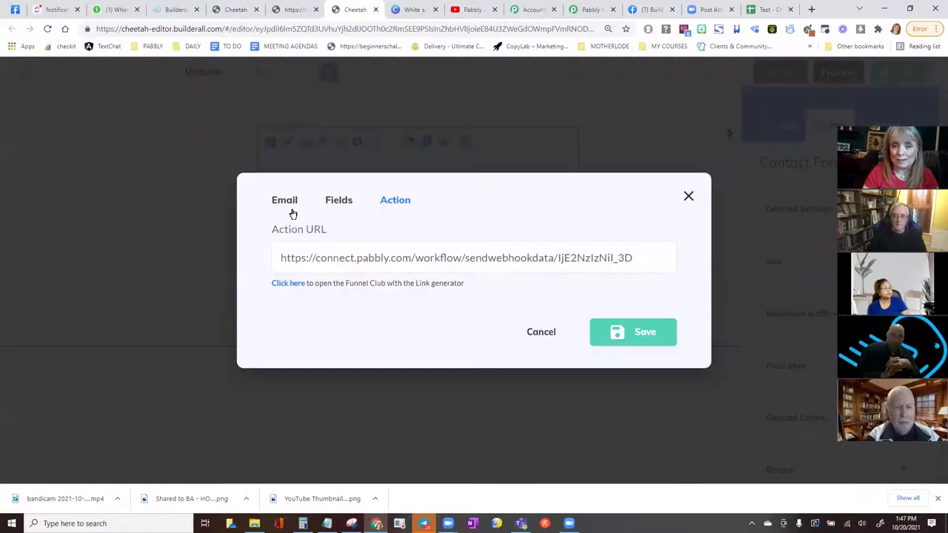
click(288, 205)
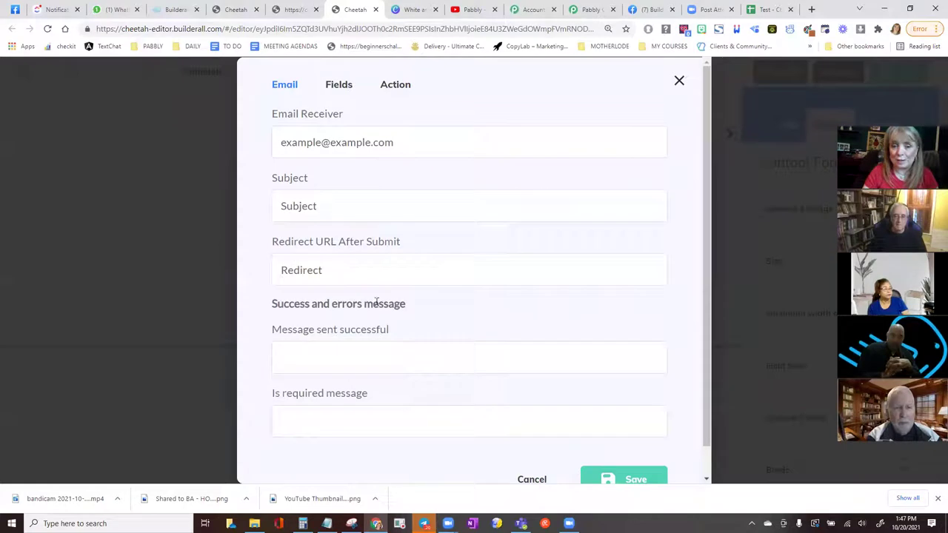
click(325, 272)
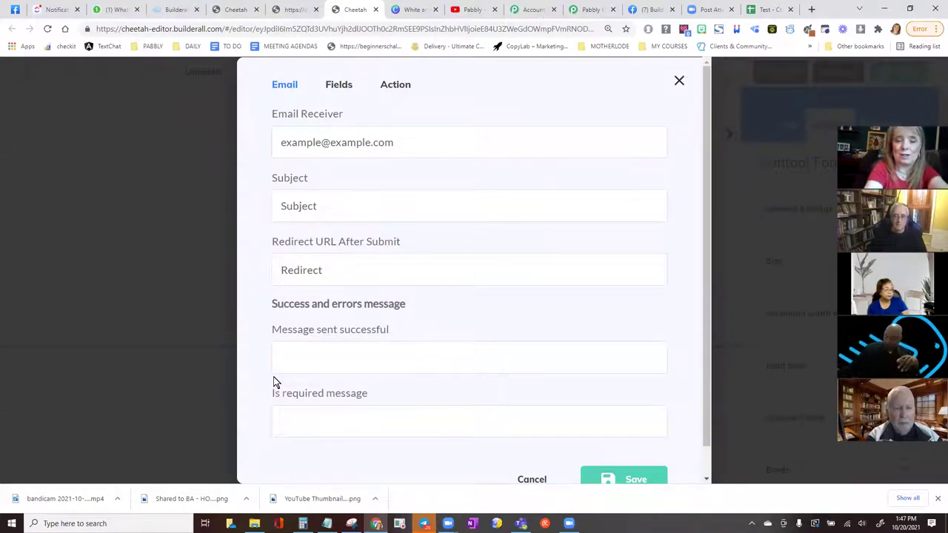
text(http://google.com)
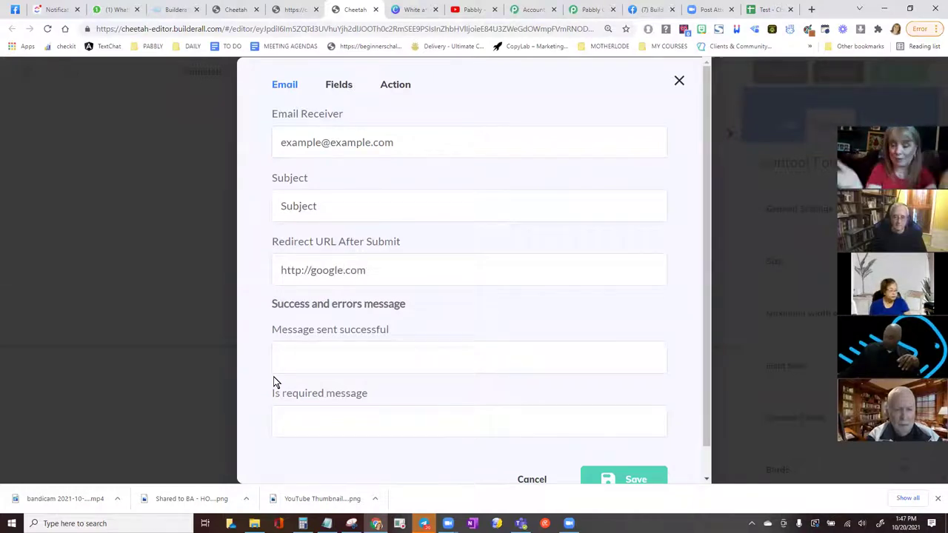
click(322, 356)
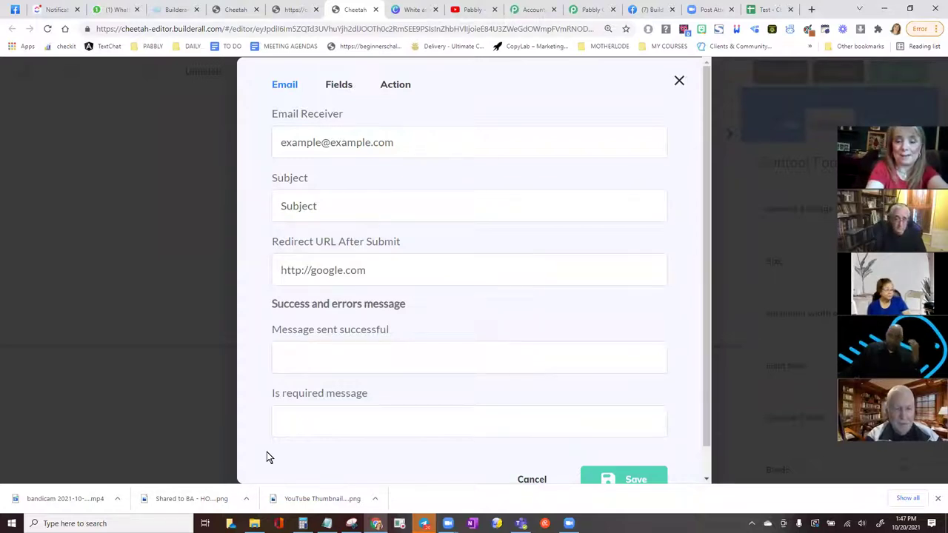
text(Y)
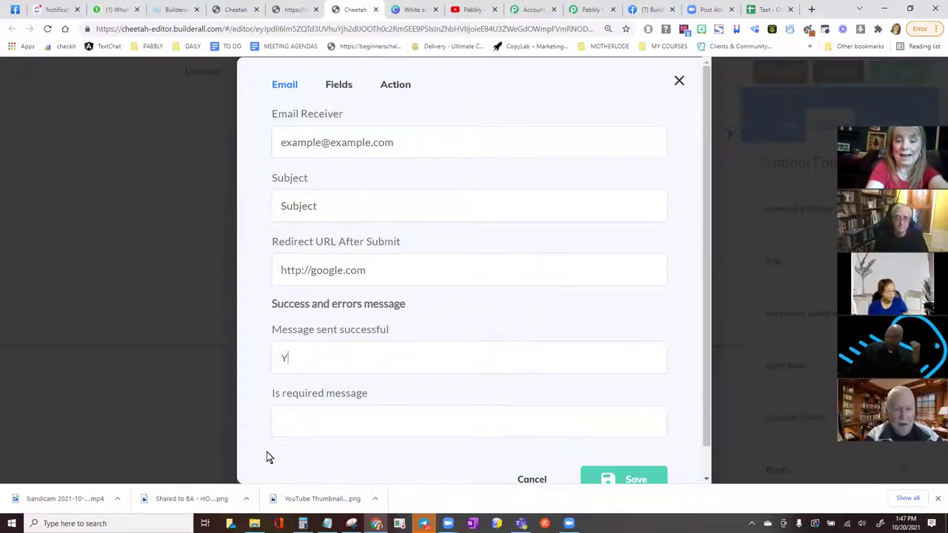
text(ay! Your info )
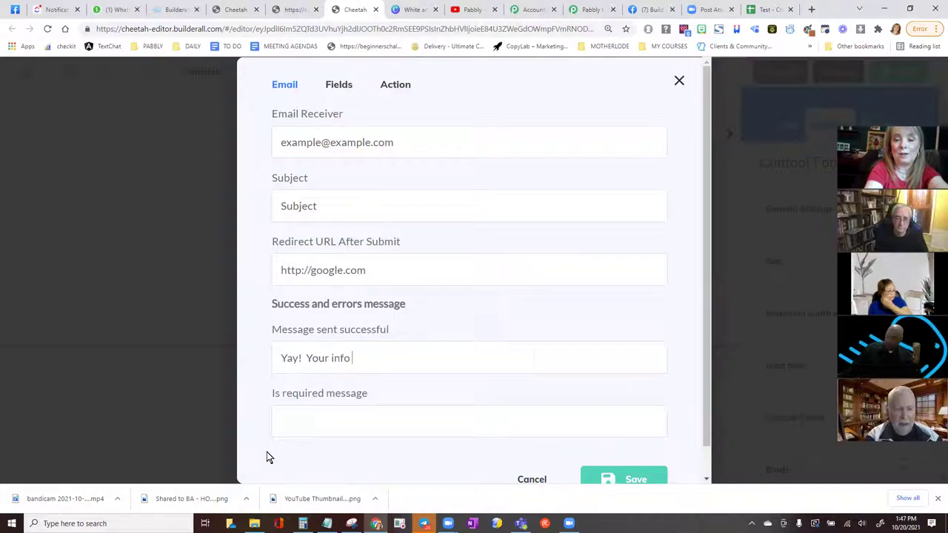
text(has been sent!)
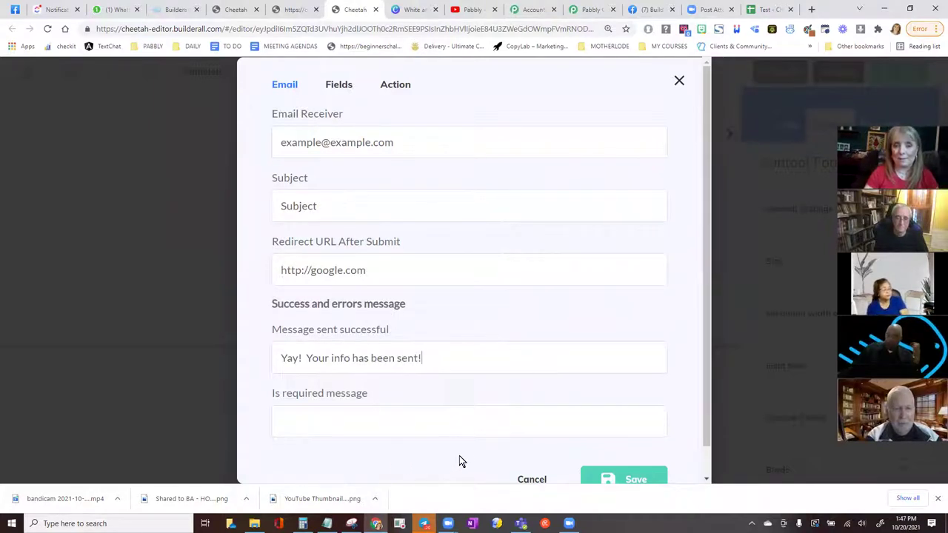
scroll(474, 455, down, 1)
click(627, 450)
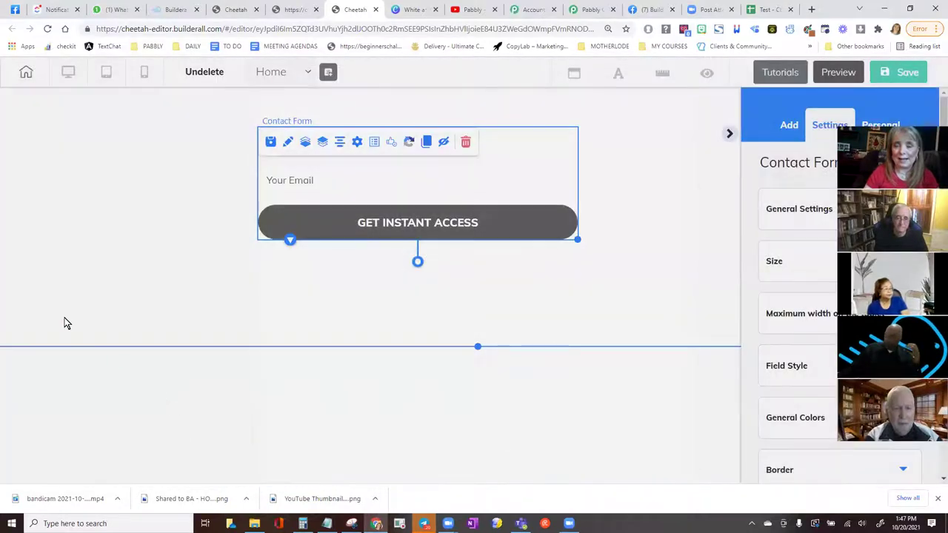
click(900, 72)
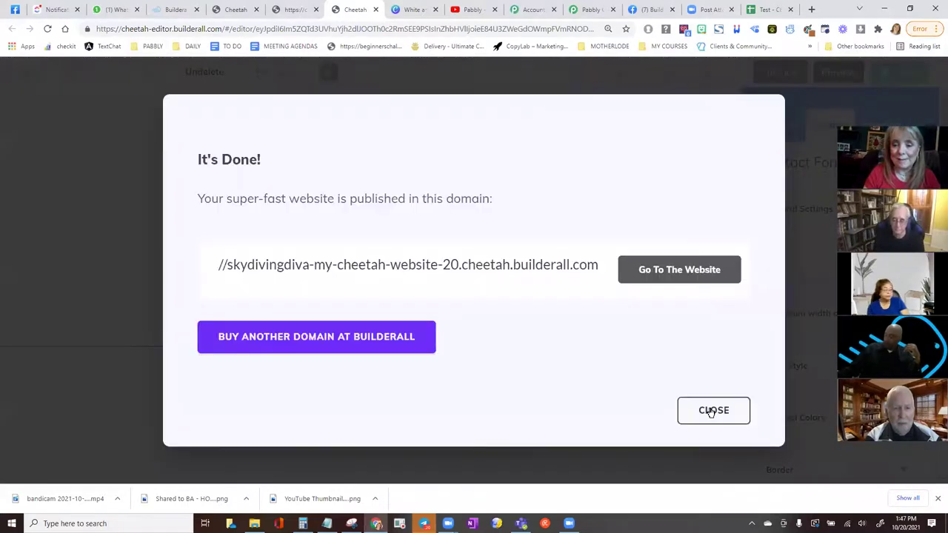
Close the It's Done! dialog and show the Canva slide of the Cheetah → Google Spreadsheet → MailingBoss flow
click(711, 410)
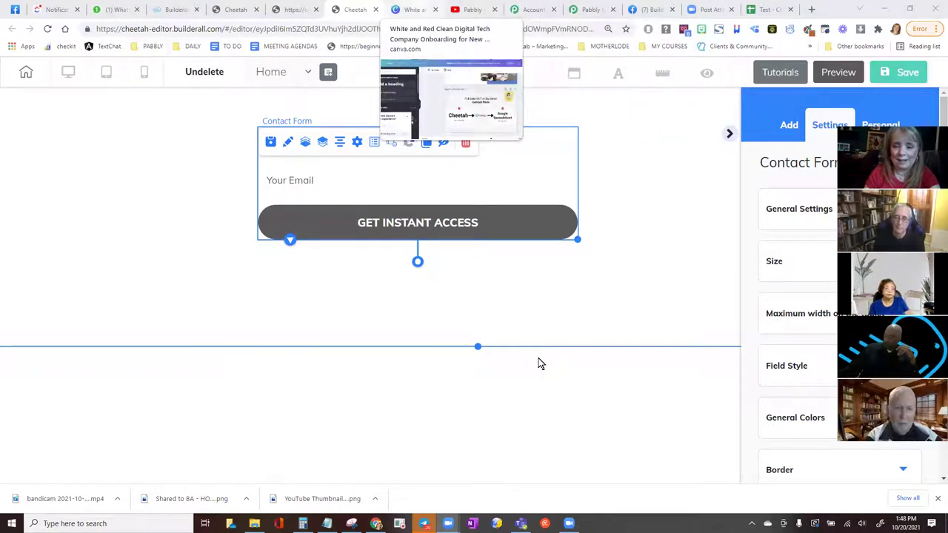
key(ctrl+Tab)
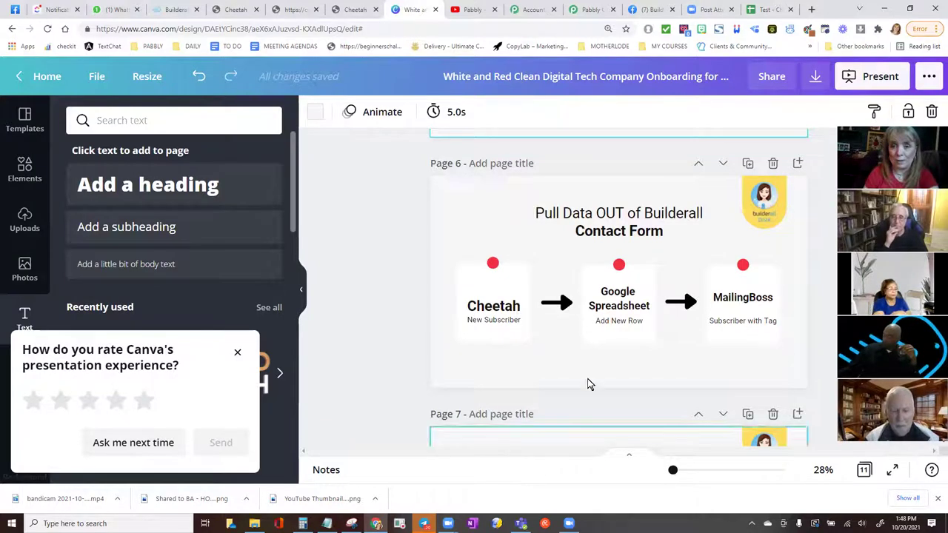
Collapse the Google Sheets Add New Row step in the Pabbly workflow and go to the Builderall dashboard
click(589, 10)
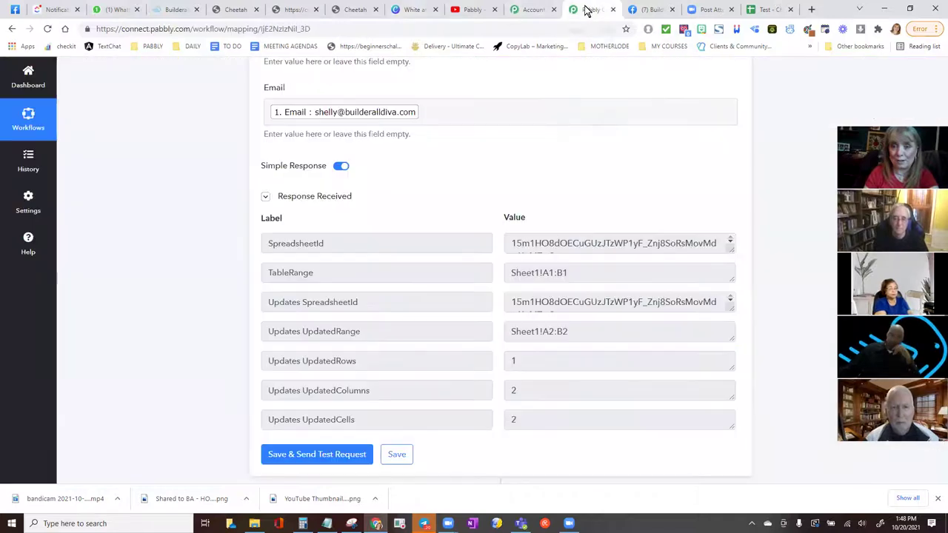
scroll(411, 259, up, 6)
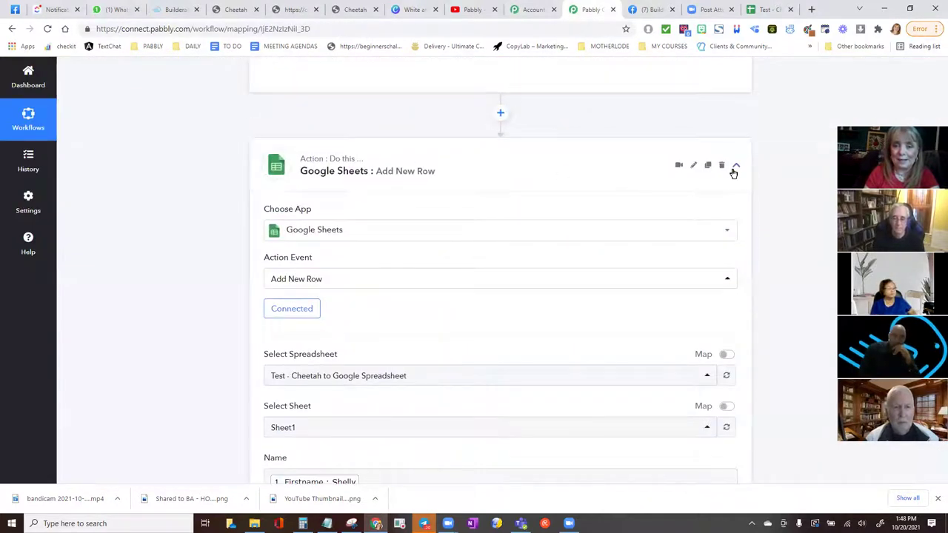
click(737, 167)
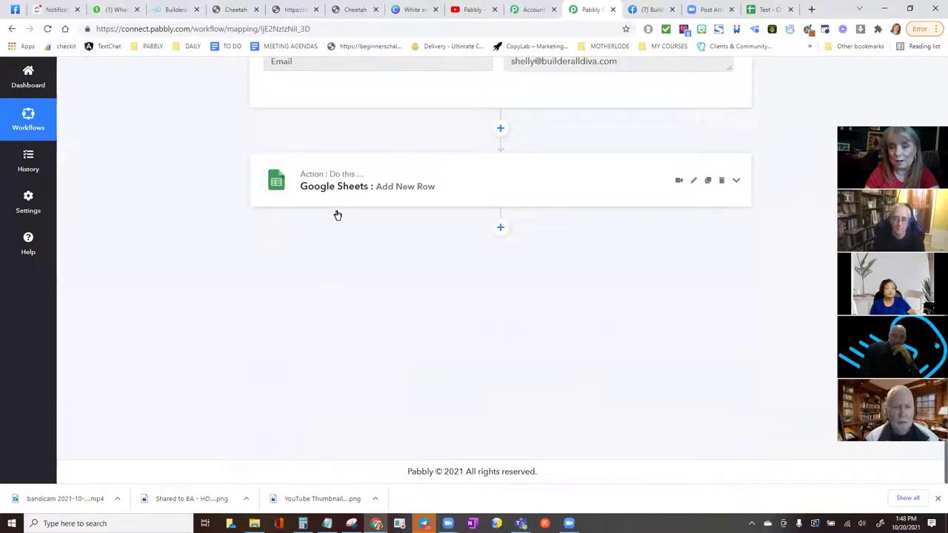
scroll(344, 262, up, 7)
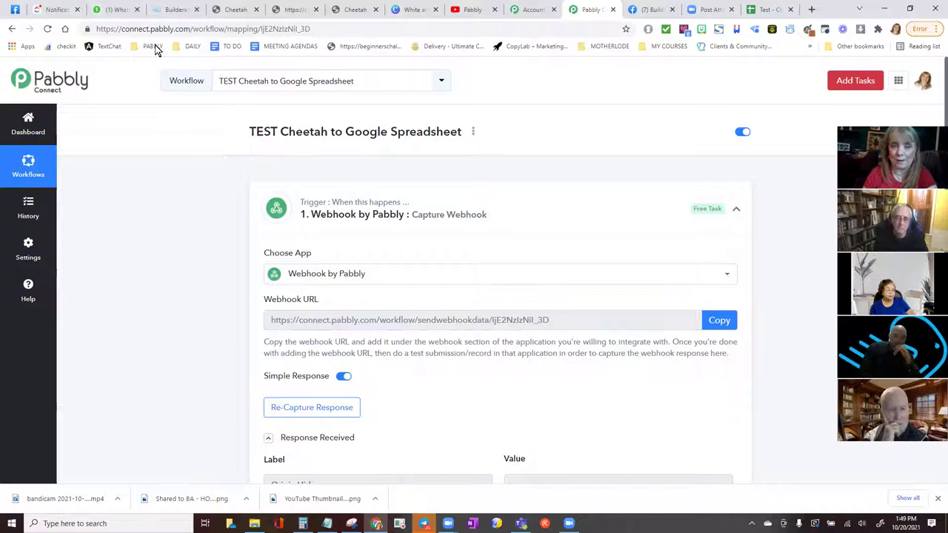
click(167, 9)
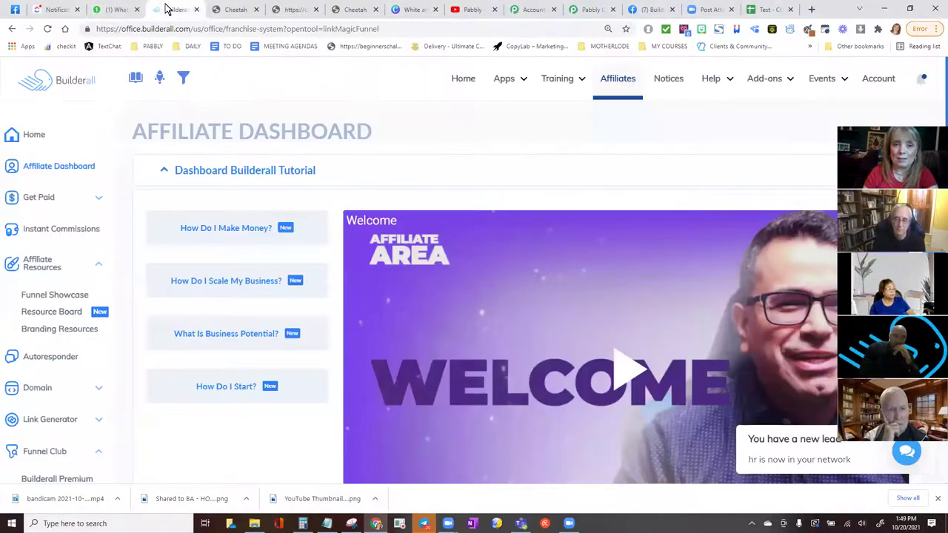
Launch MailingBoss and enter 'MailingBoss 4' as the new list's name, display name and description
click(511, 83)
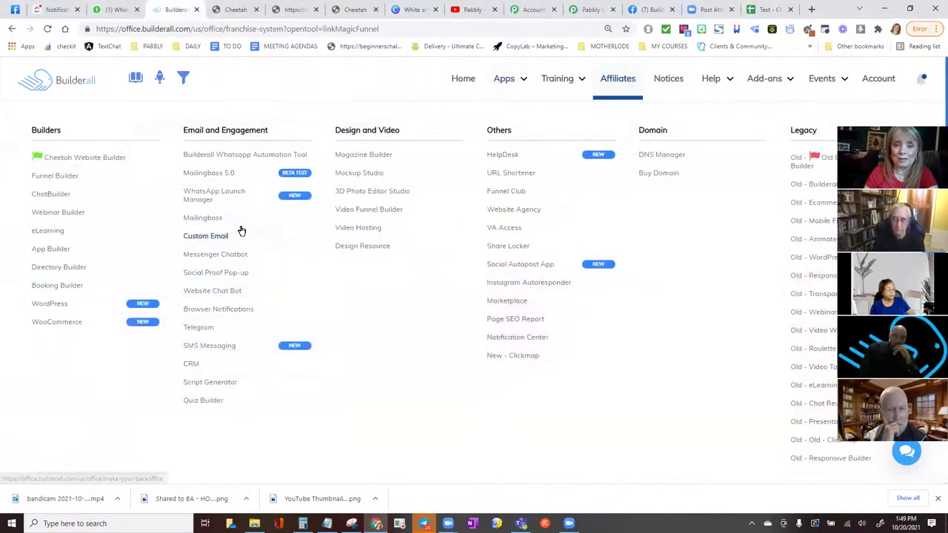
click(211, 215)
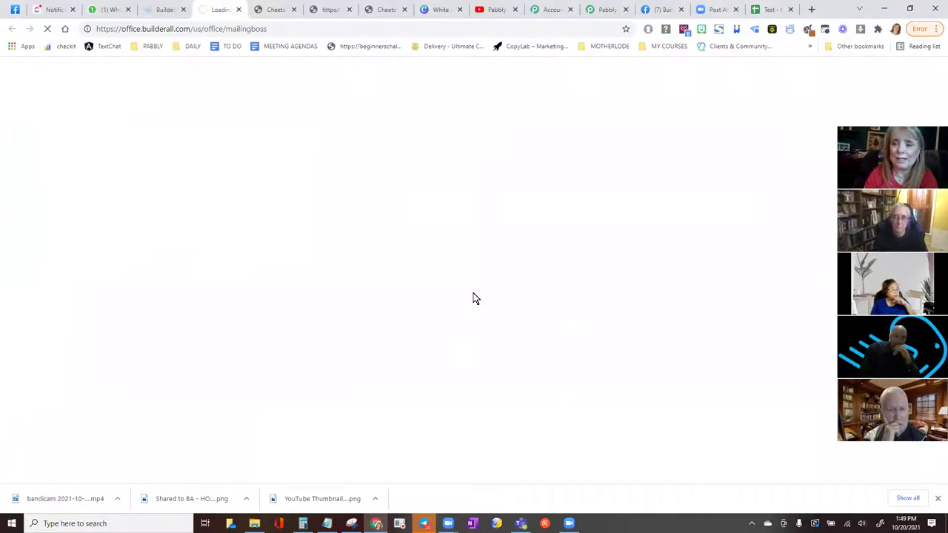
click(424, 208)
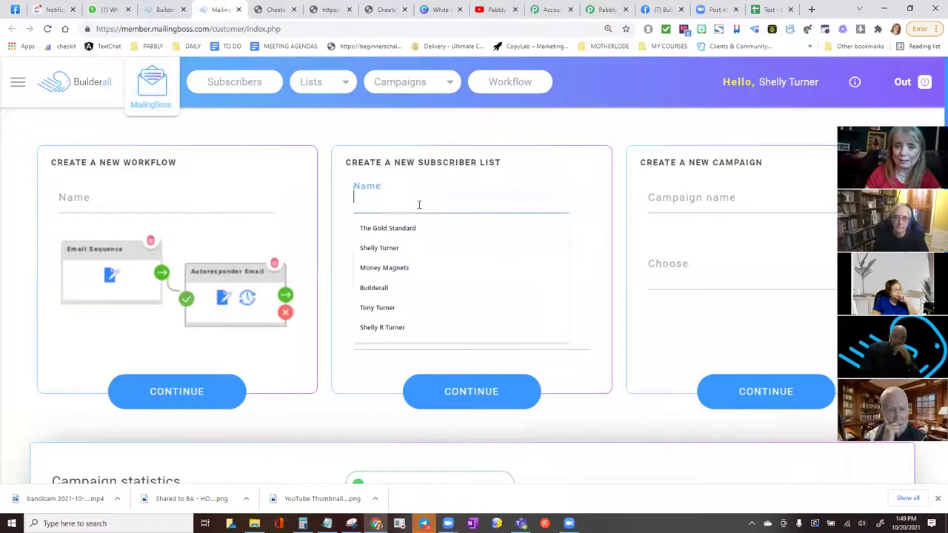
text(Mail)
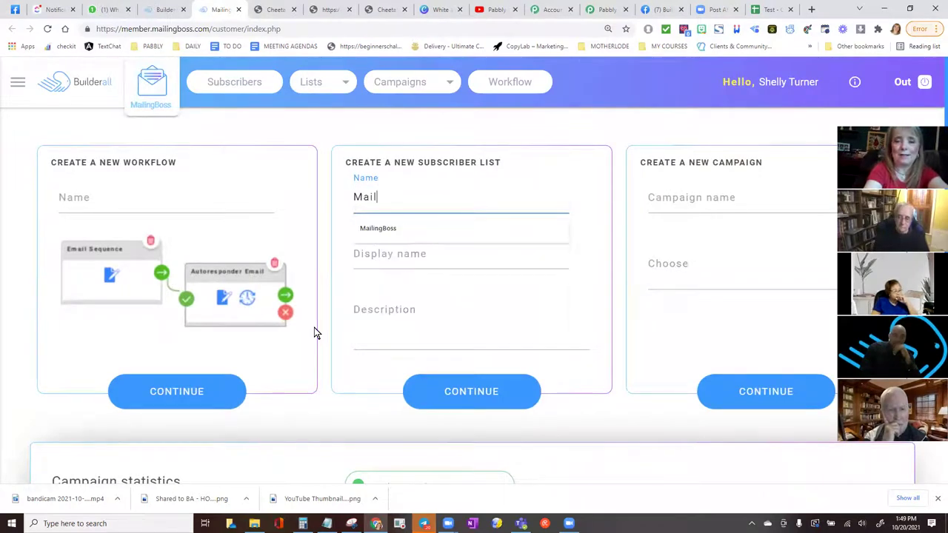
text(ingBoss 4)
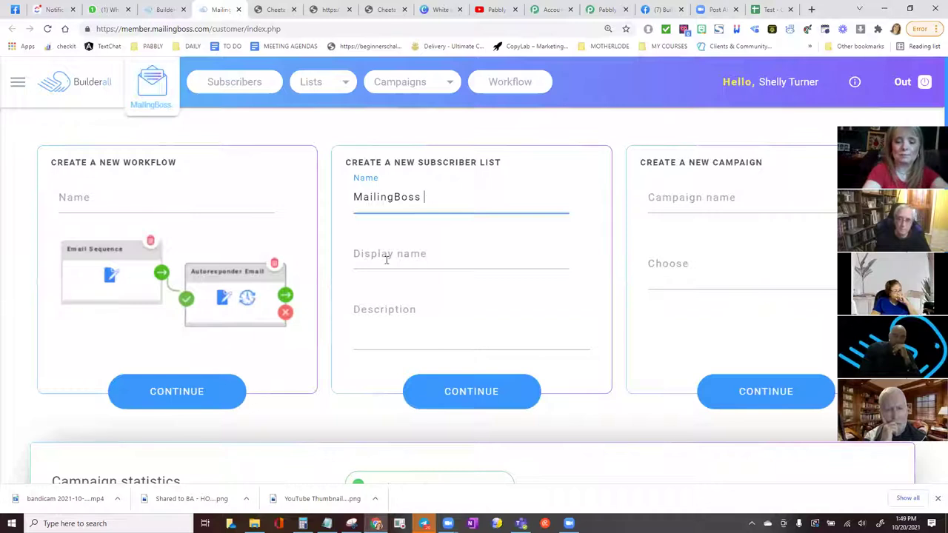
drag(432, 193, 352, 213)
key(ctrl+c)
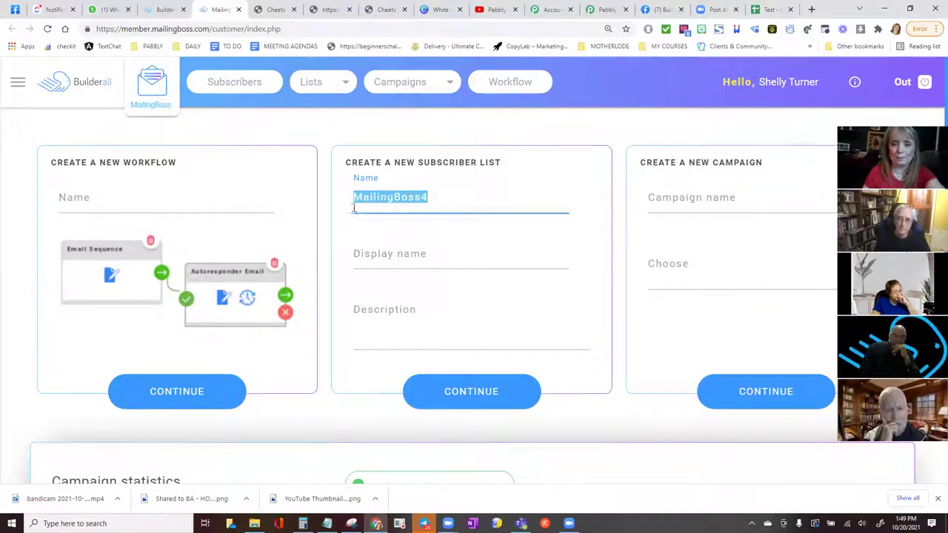
click(403, 262)
key(ctrl+v)
click(390, 309)
key(ctrl+v)
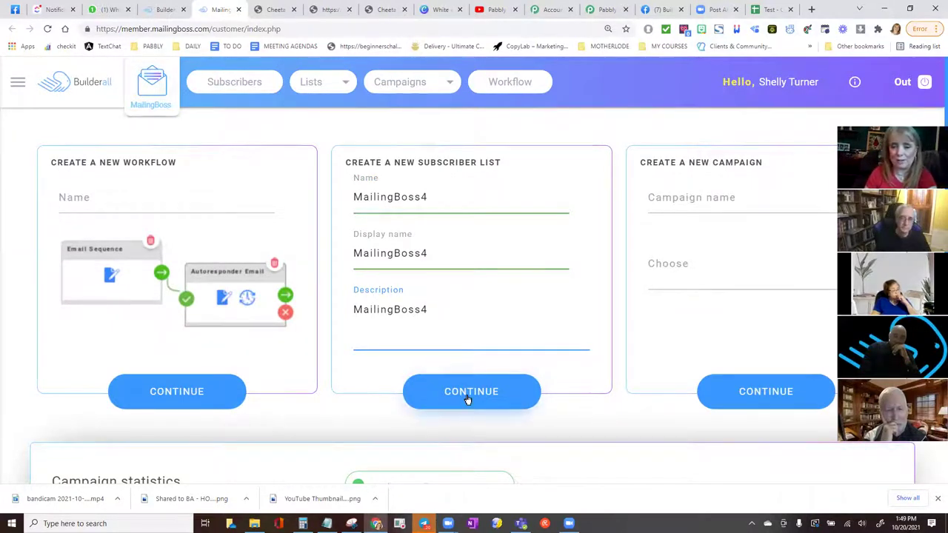
Keep double opt-in and save the list's general data and email/first-name fields
click(469, 392)
scroll(254, 353, down, 1)
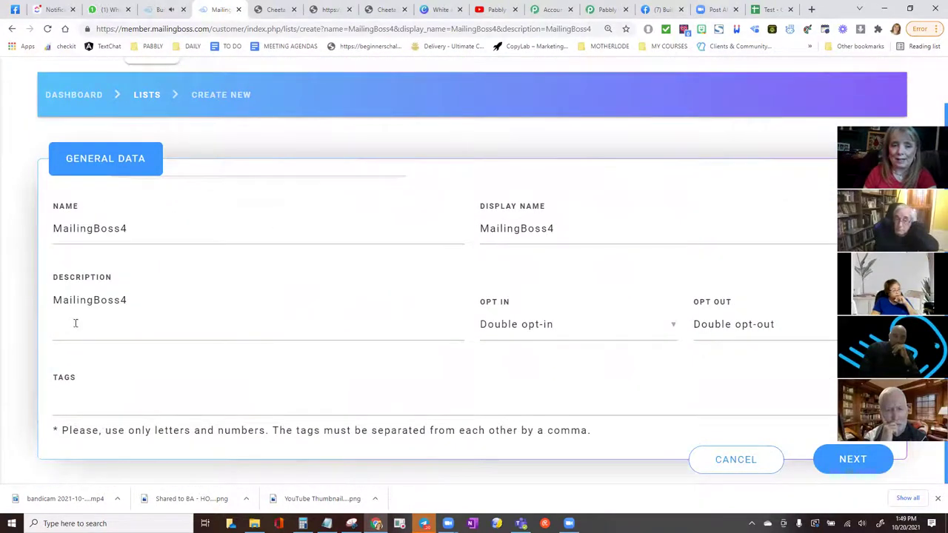
click(557, 328)
click(555, 329)
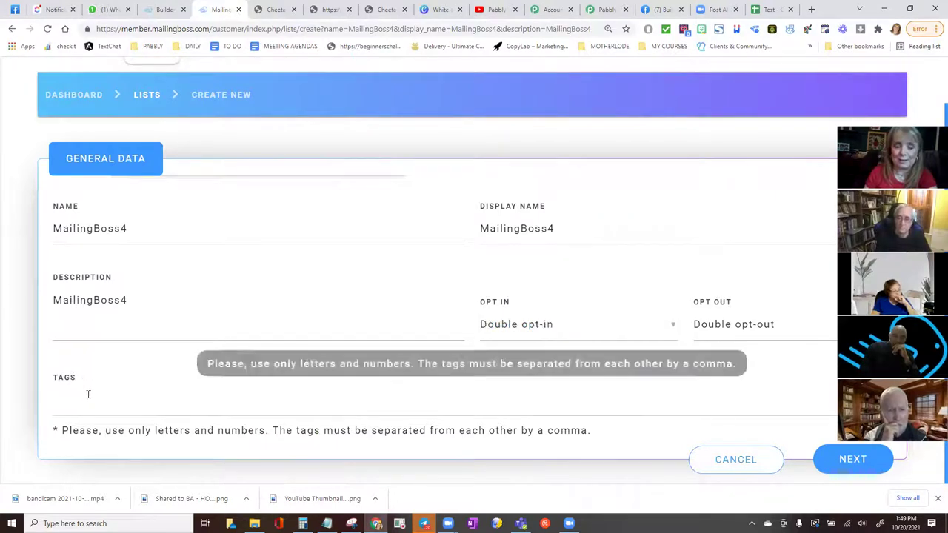
click(822, 460)
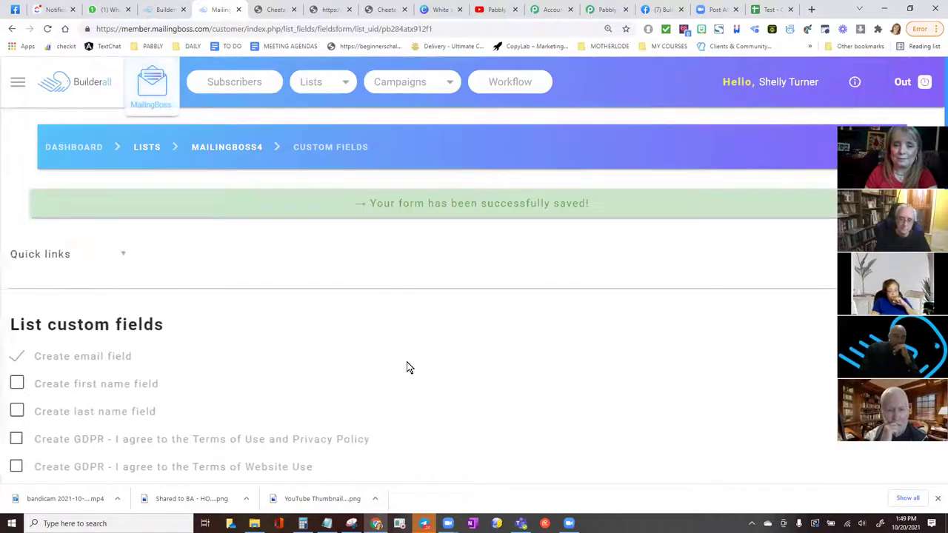
scroll(408, 366, down, 1)
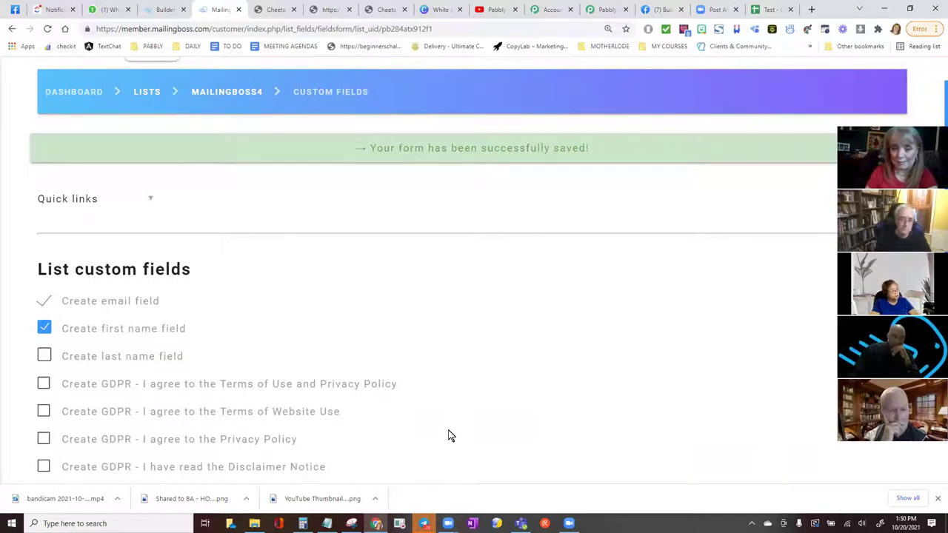
scroll(448, 436, down, 7)
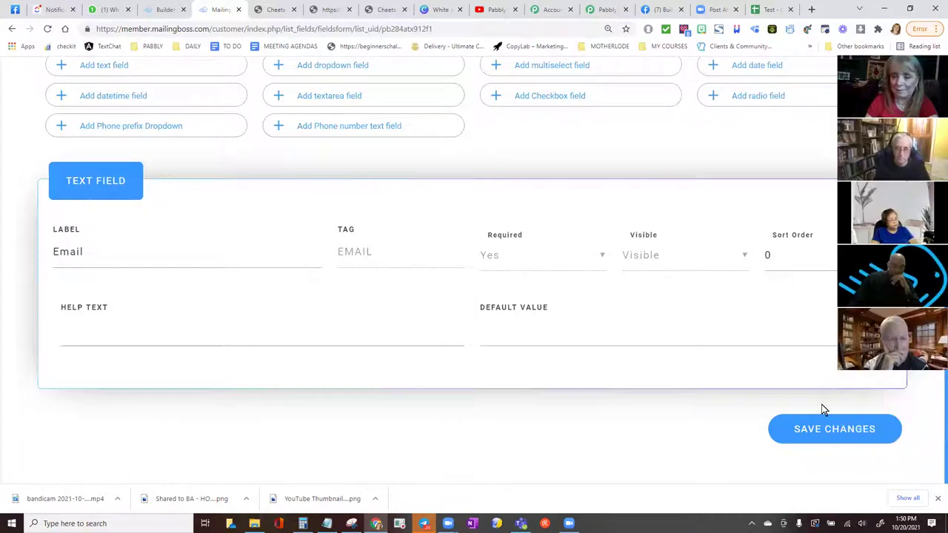
click(826, 428)
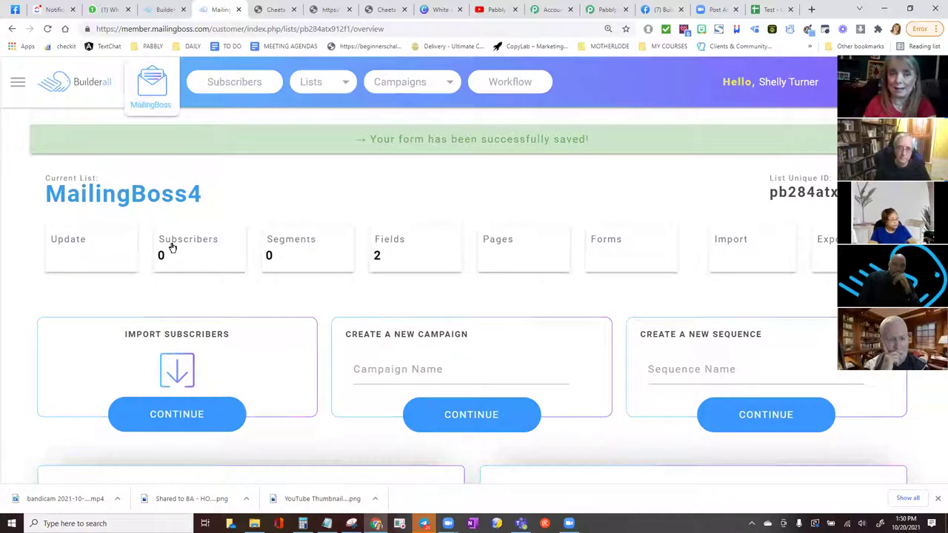
click(152, 8)
click(511, 89)
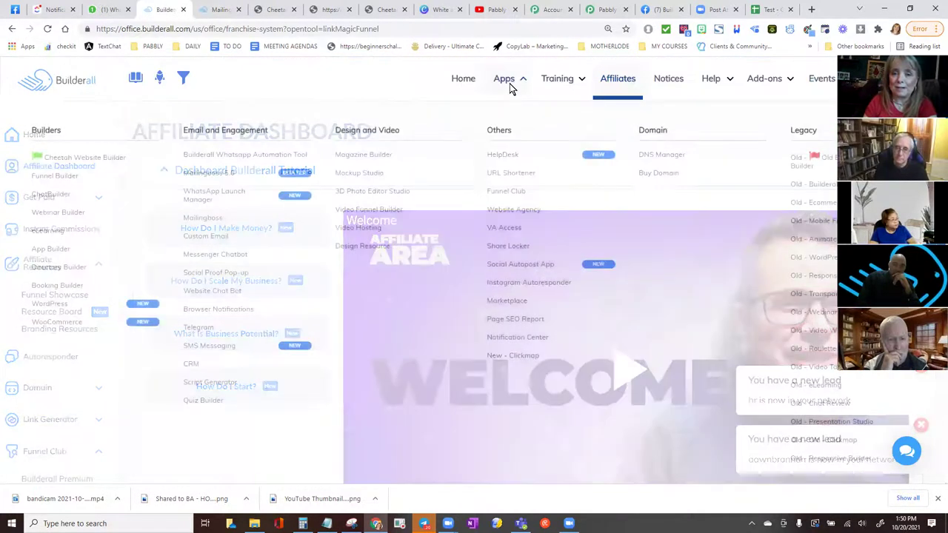
In MailingBoss 5.0 Subscribers > Lists, create a list named MailingBoss5 with description MailingBoss5
click(205, 173)
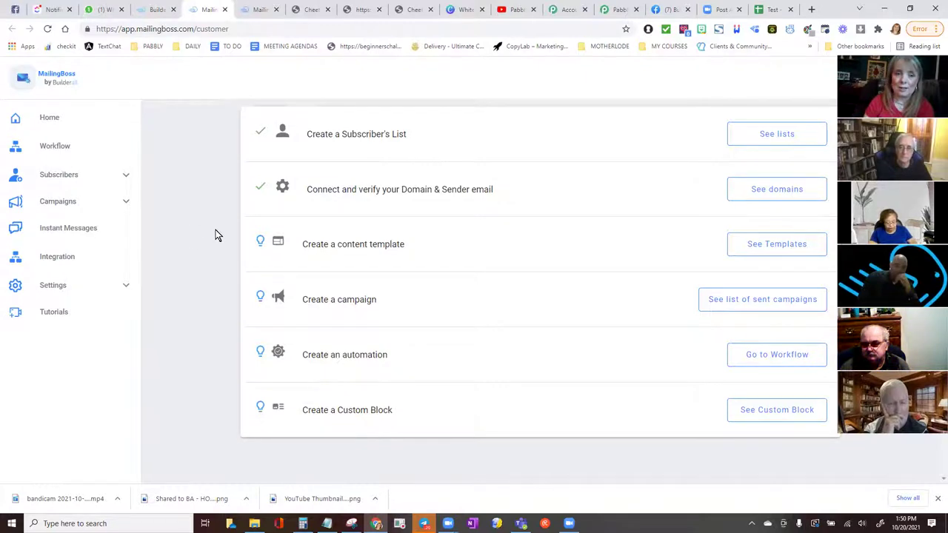
click(65, 176)
click(42, 200)
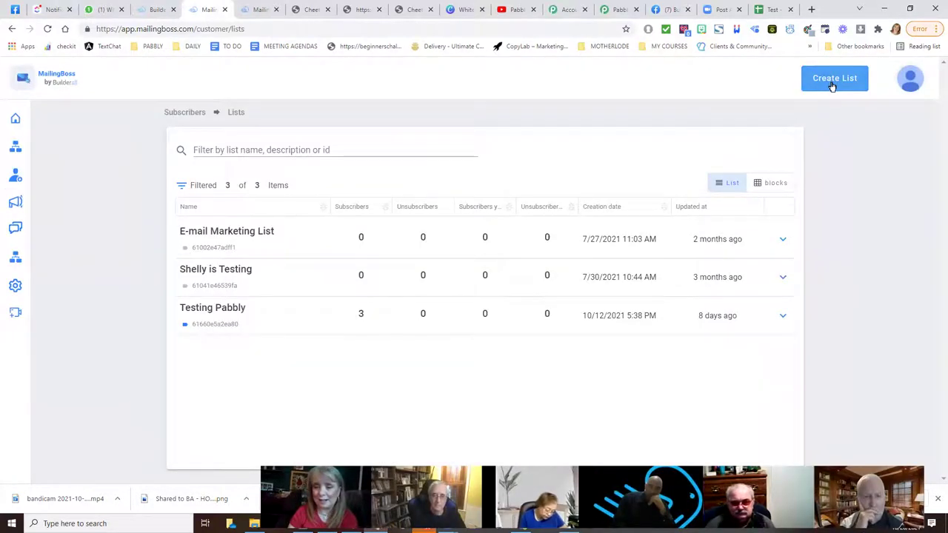
click(828, 89)
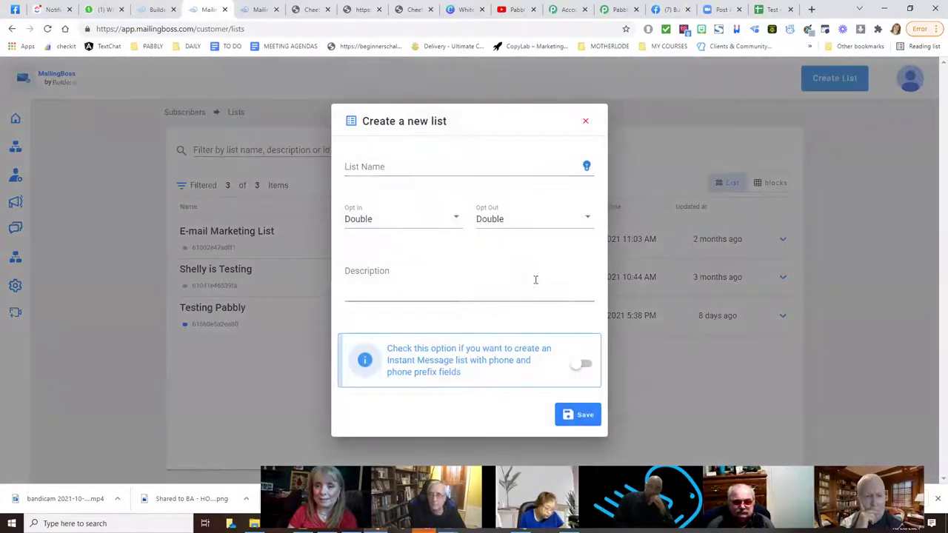
click(419, 168)
text(M)
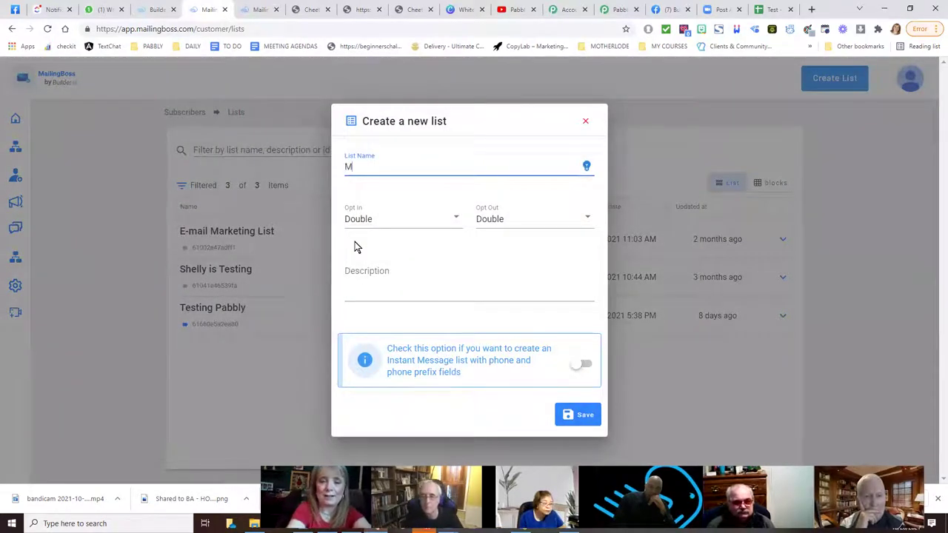
text(ailingBoss5)
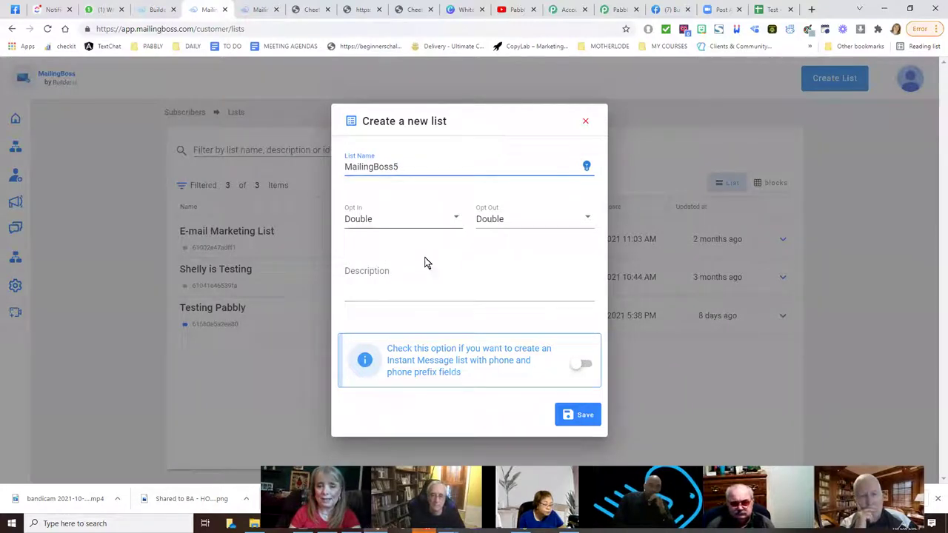
drag(420, 169, 371, 166)
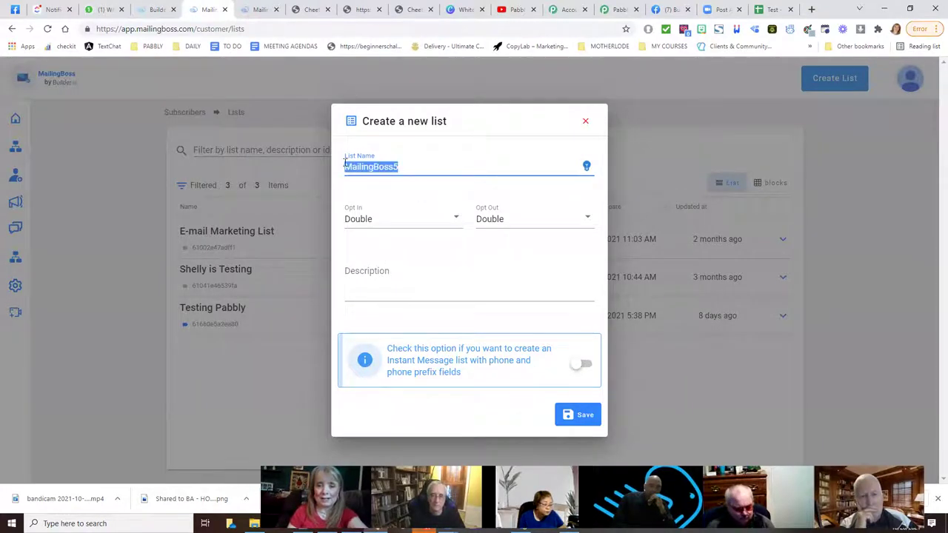
click(387, 286)
text(MailingBoss5)
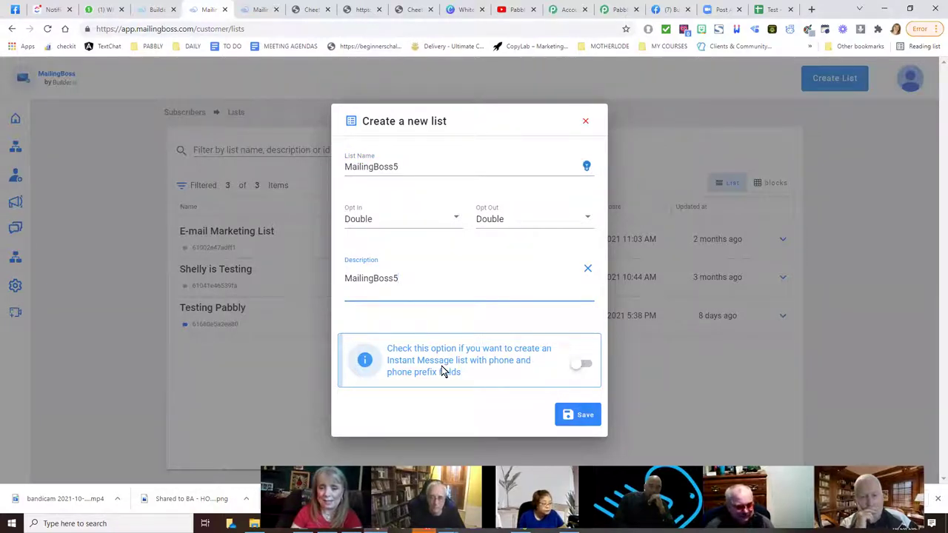
click(585, 418)
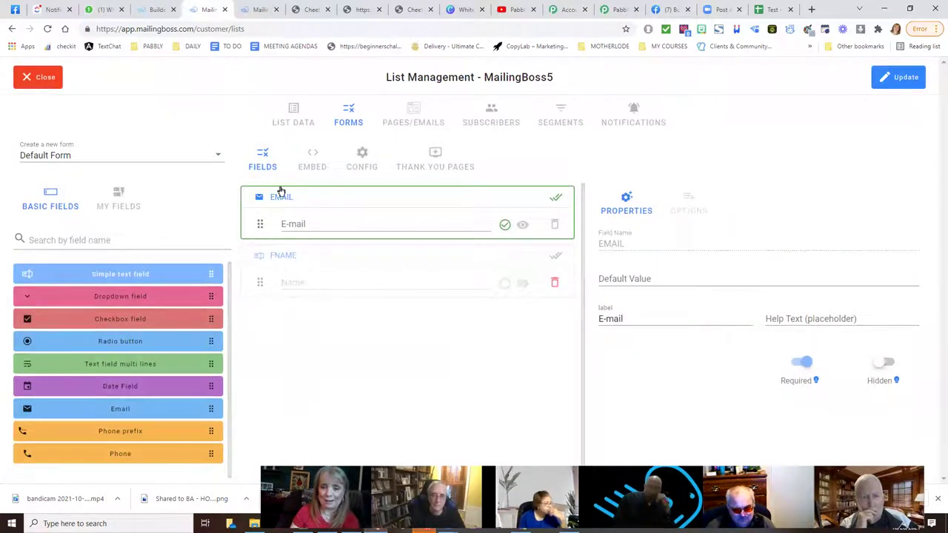
Inspect the FNAME field's properties on the MailingBoss5 form
click(277, 275)
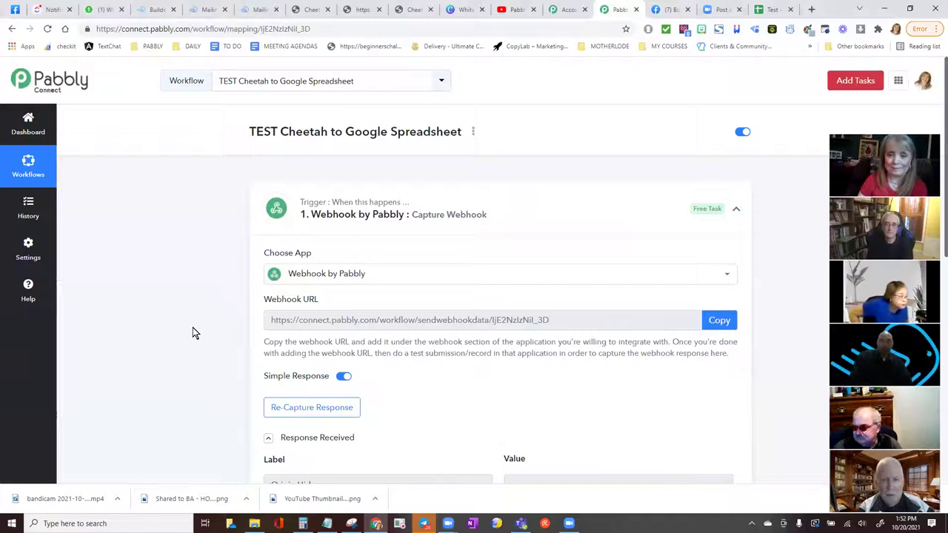
Try repeatedly to add a new step below the Google Sheets action
scroll(404, 255, down, 5)
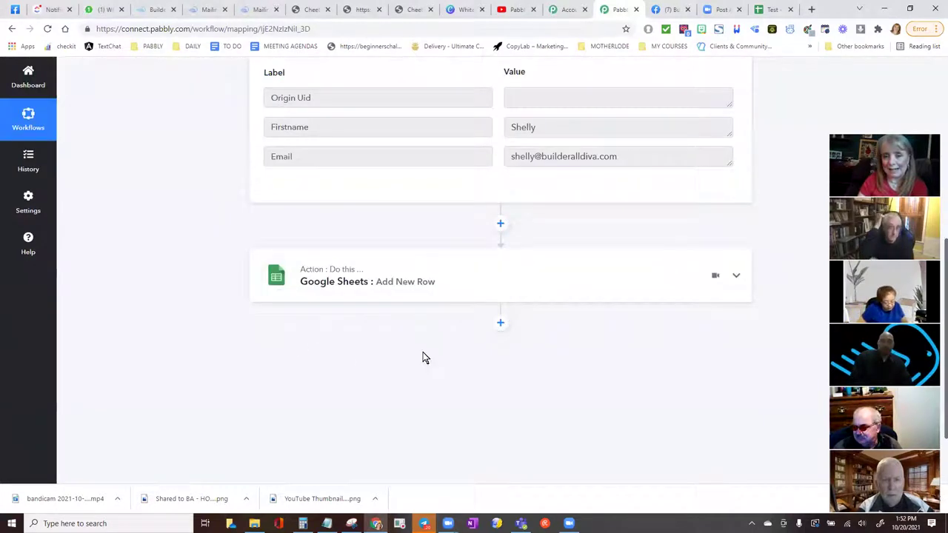
click(500, 323)
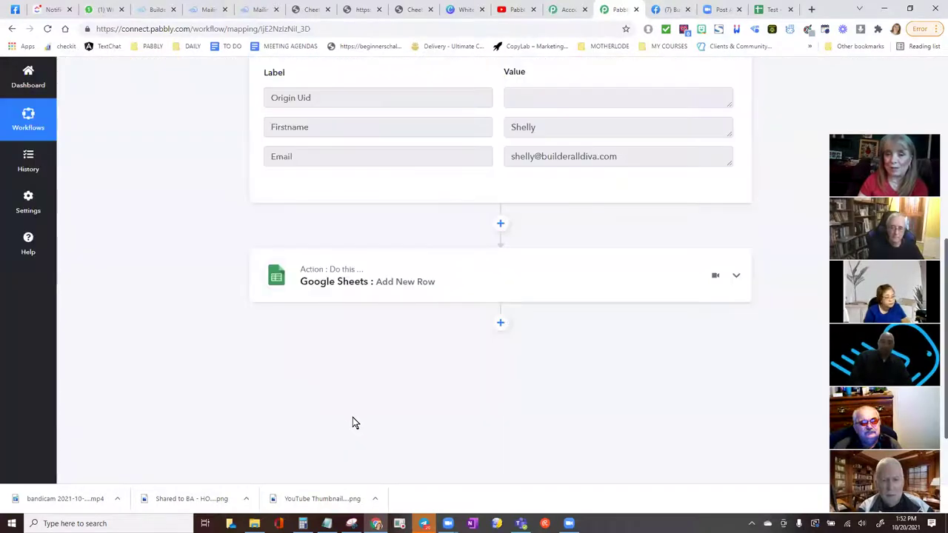
scroll(385, 363, down, 1)
scroll(386, 363, up, 6)
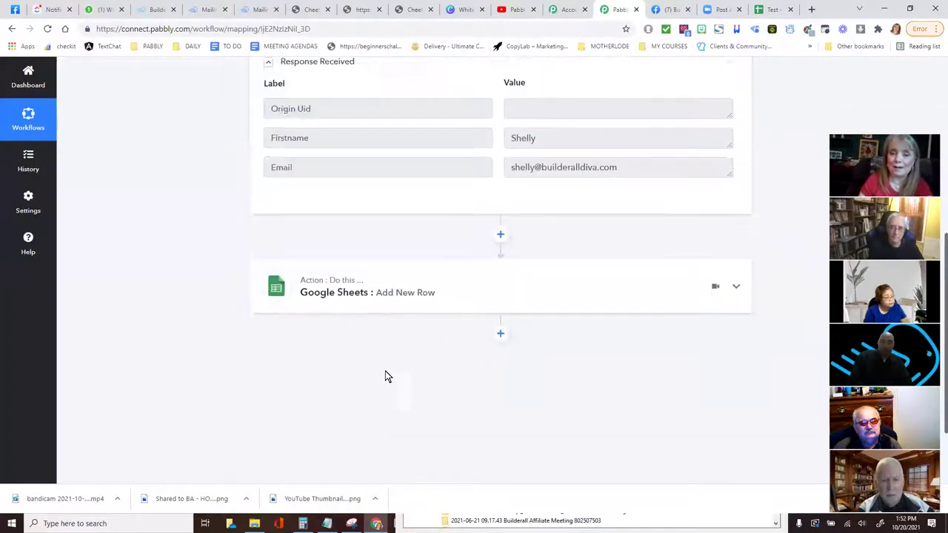
scroll(378, 367, down, 3)
scroll(377, 368, down, 3)
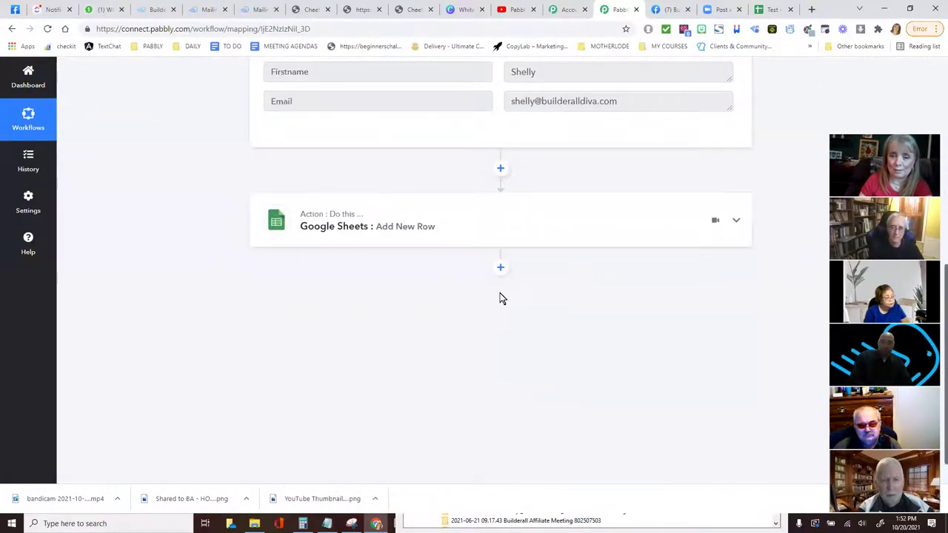
click(500, 268)
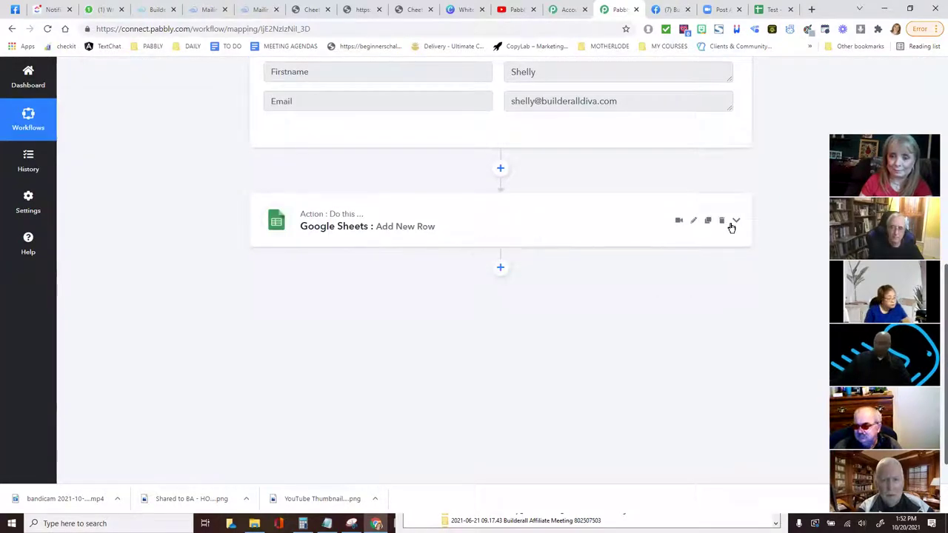
scroll(756, 193, up, 6)
scroll(741, 222, down, 6)
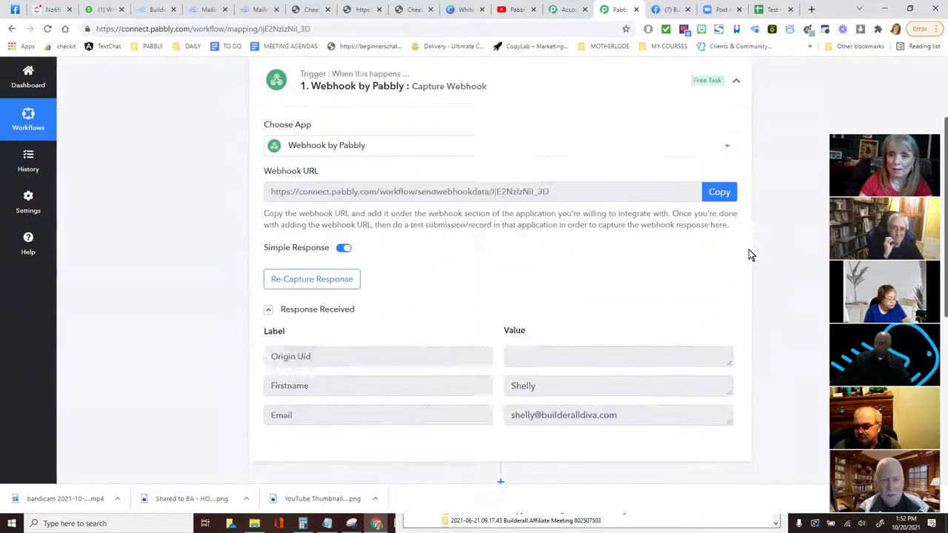
click(499, 227)
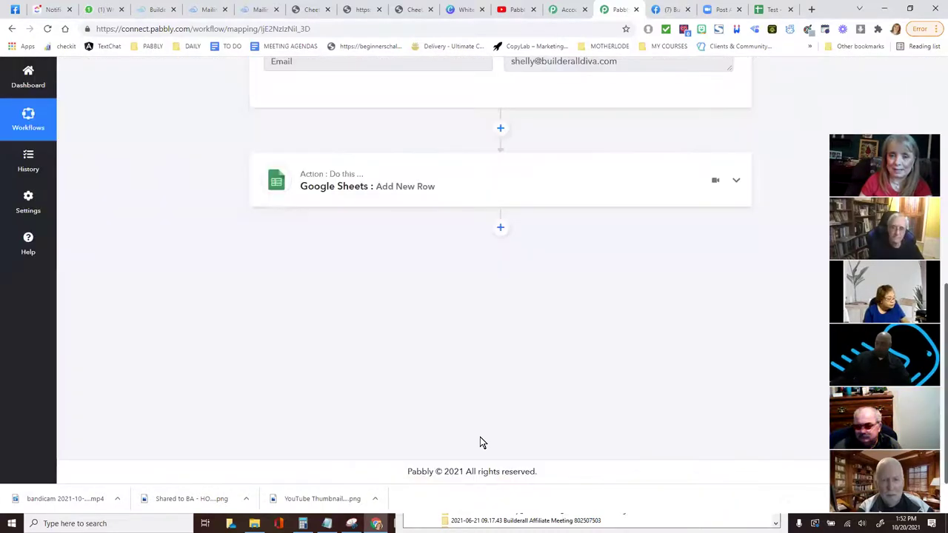
scroll(313, 322, up, 7)
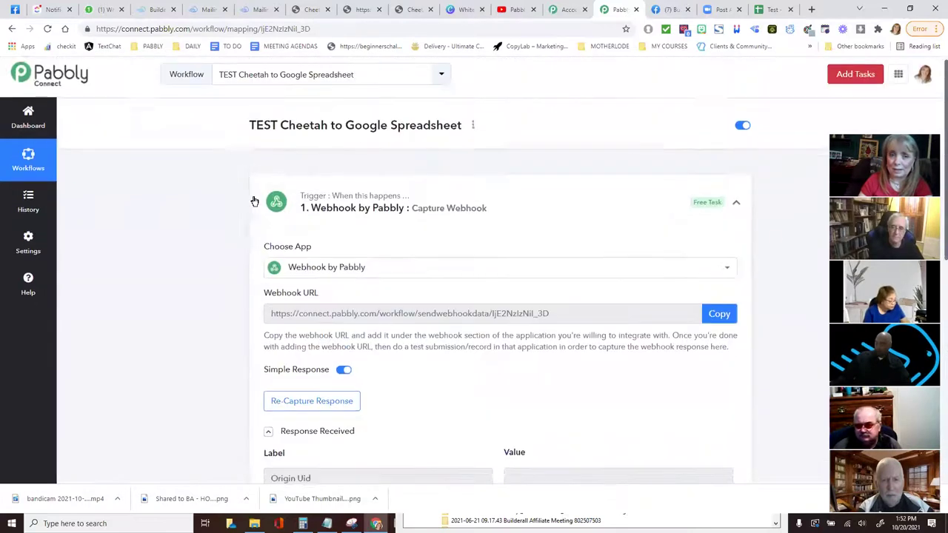
scroll(763, 259, down, 5)
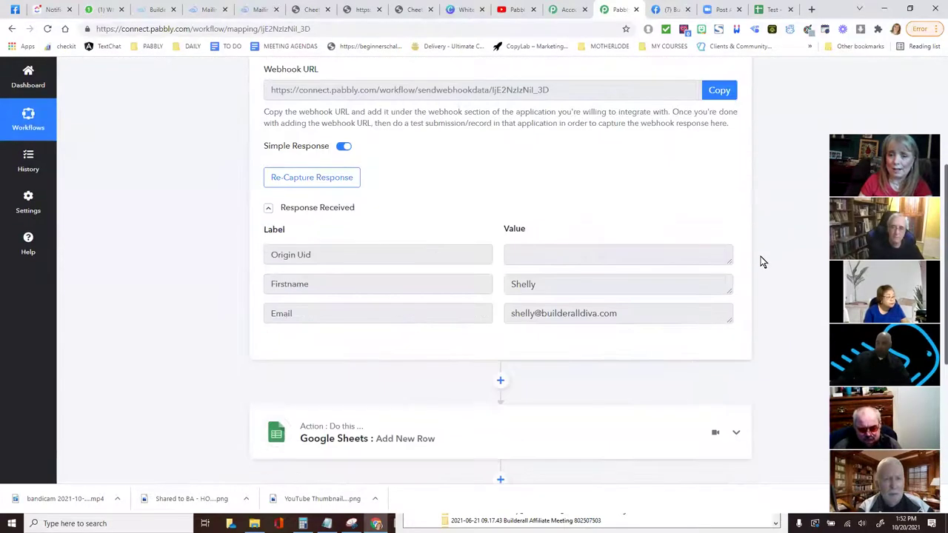
Expand and re-save the Google Sheets Add New Row step, then retry adding a step after it
click(419, 282)
scroll(507, 414, down, 4)
scroll(488, 369, down, 6)
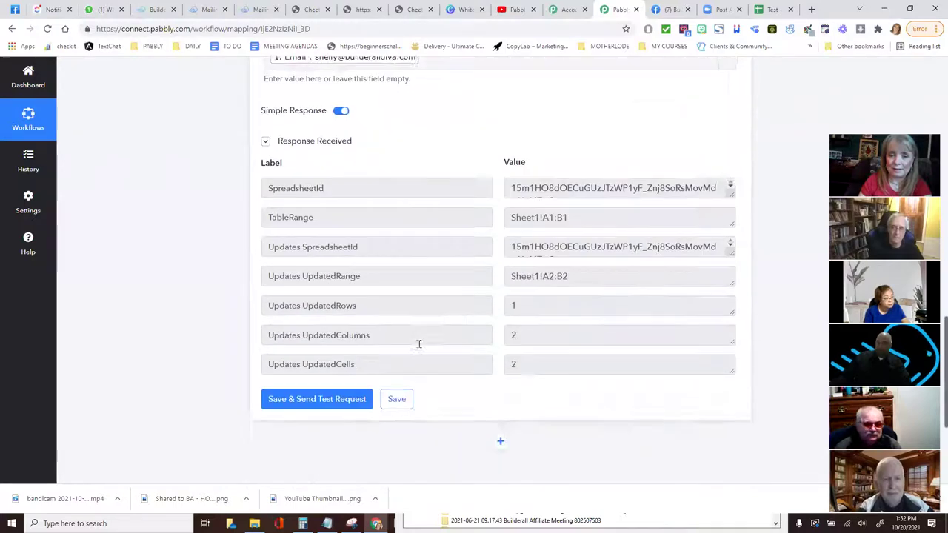
click(394, 243)
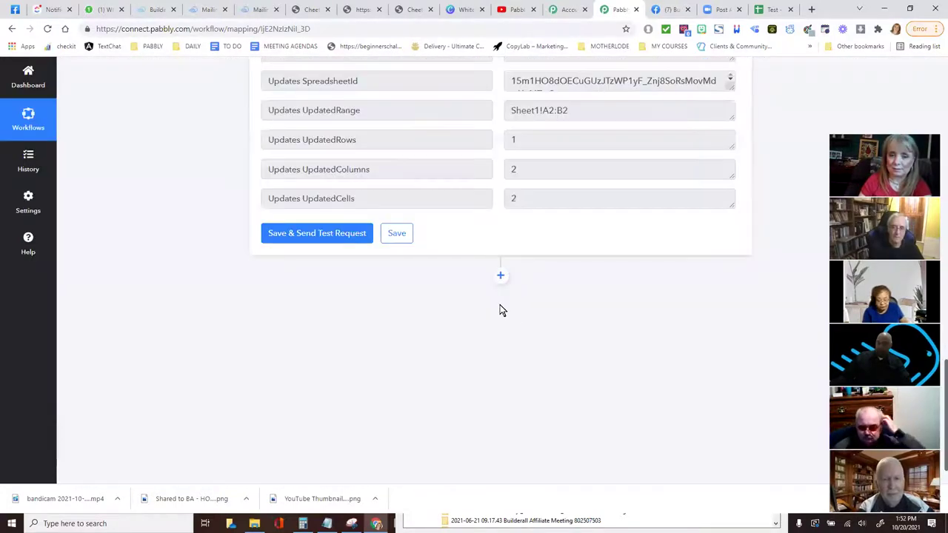
click(500, 275)
click(500, 274)
scroll(194, 293, up, 15)
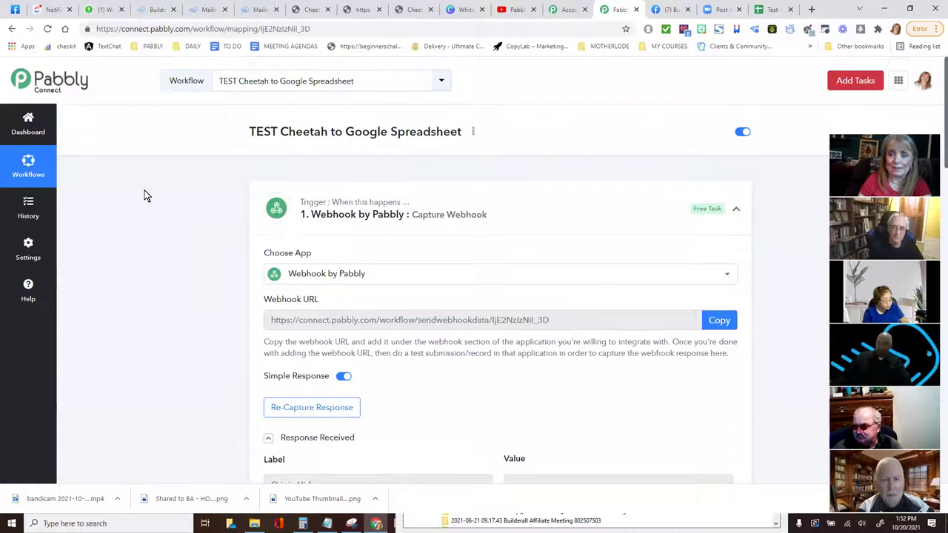
Reload the workflow page and review the webhook trigger and Google Sheets step cards
click(48, 29)
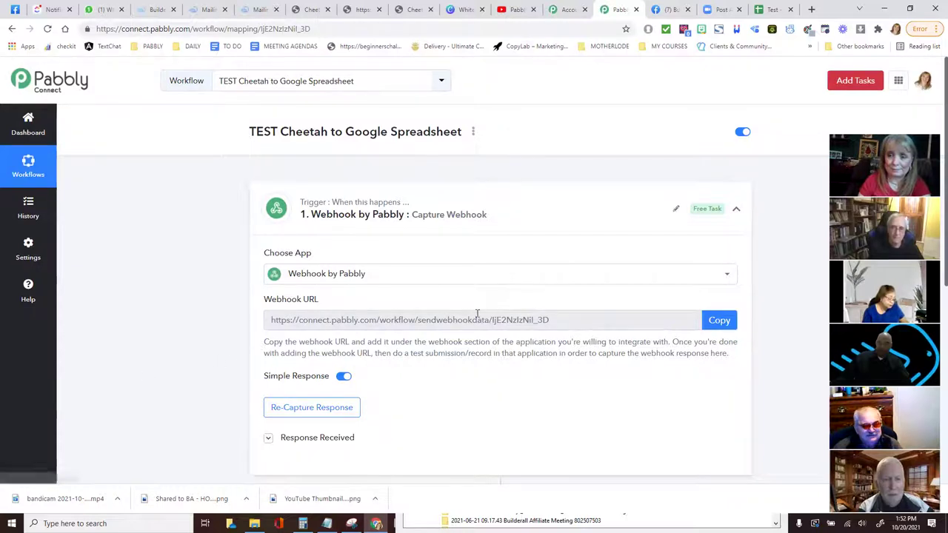
scroll(500, 351, down, 5)
scroll(496, 329, up, 2)
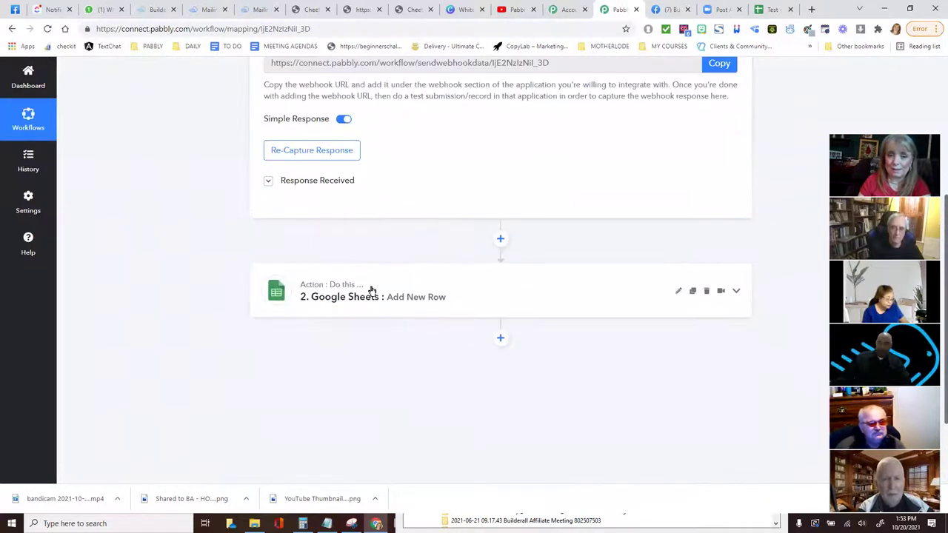
Add a new action step below Google Sheets and open its app chooser
click(501, 339)
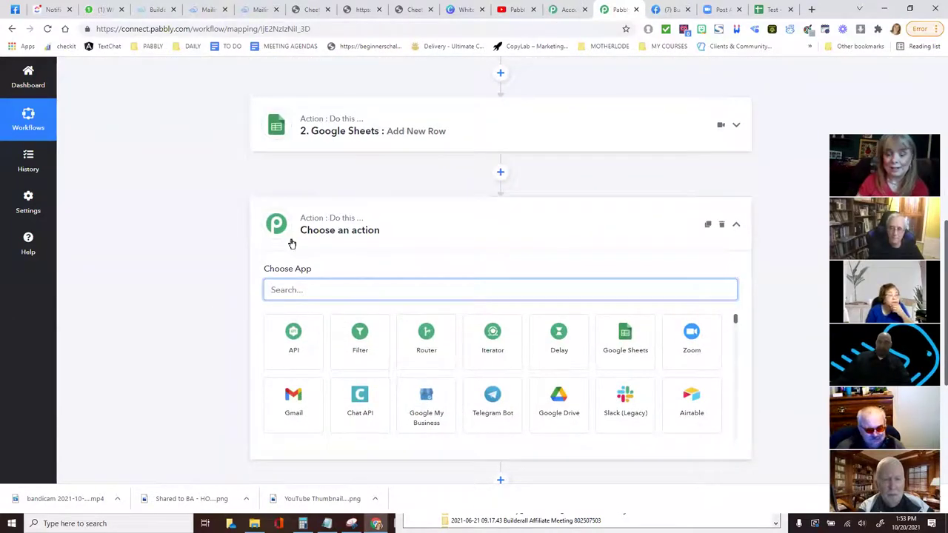
scroll(229, 220, up, 5)
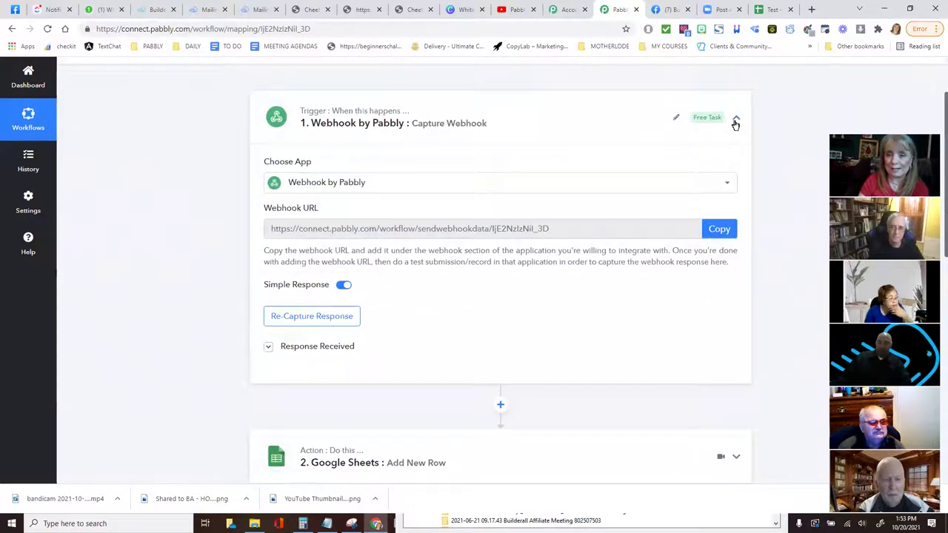
click(736, 123)
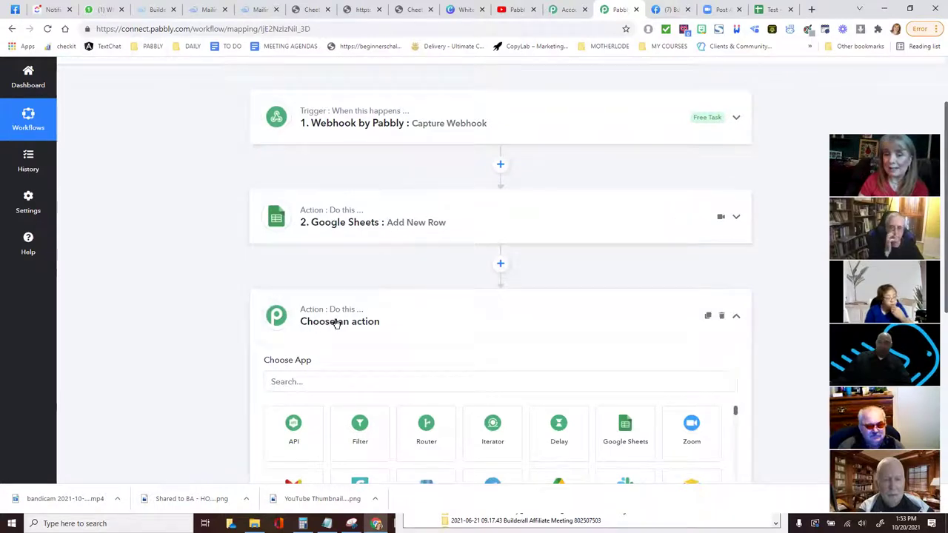
click(464, 328)
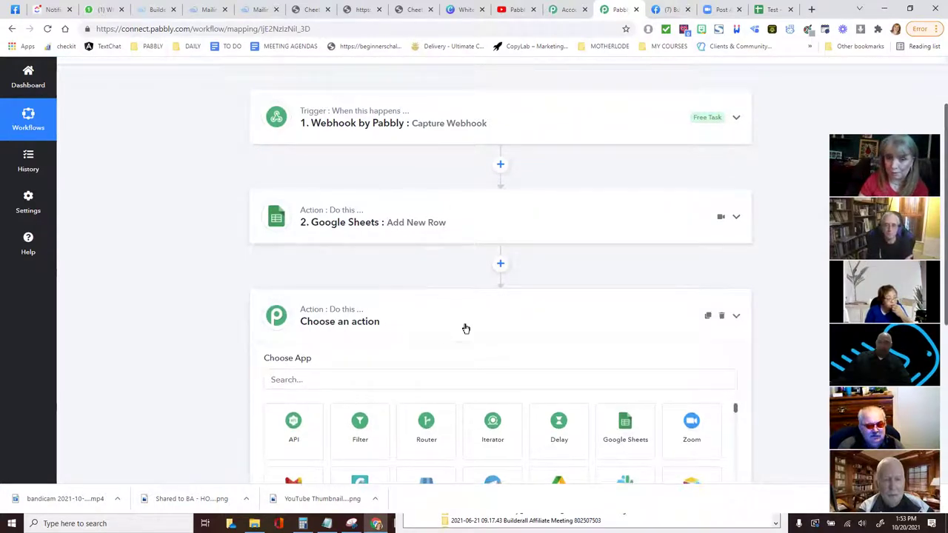
click(361, 325)
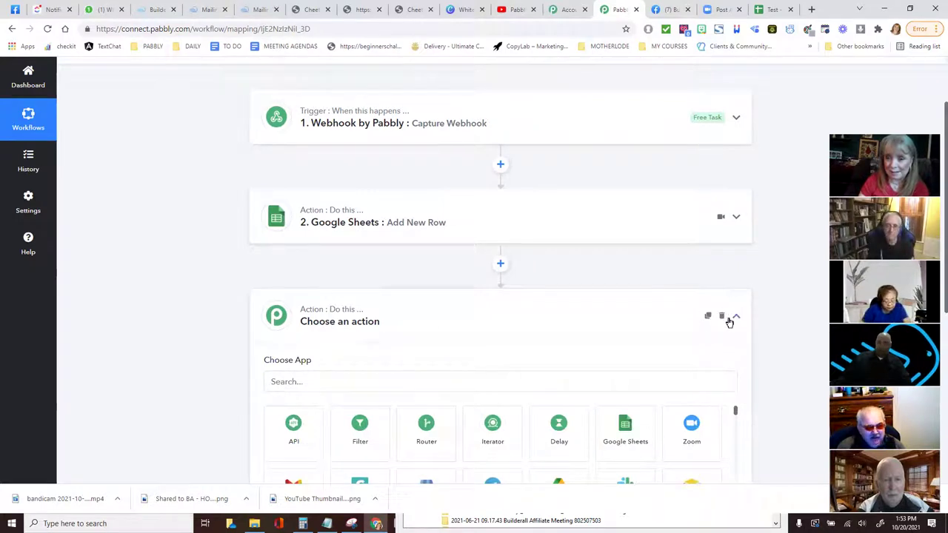
click(356, 322)
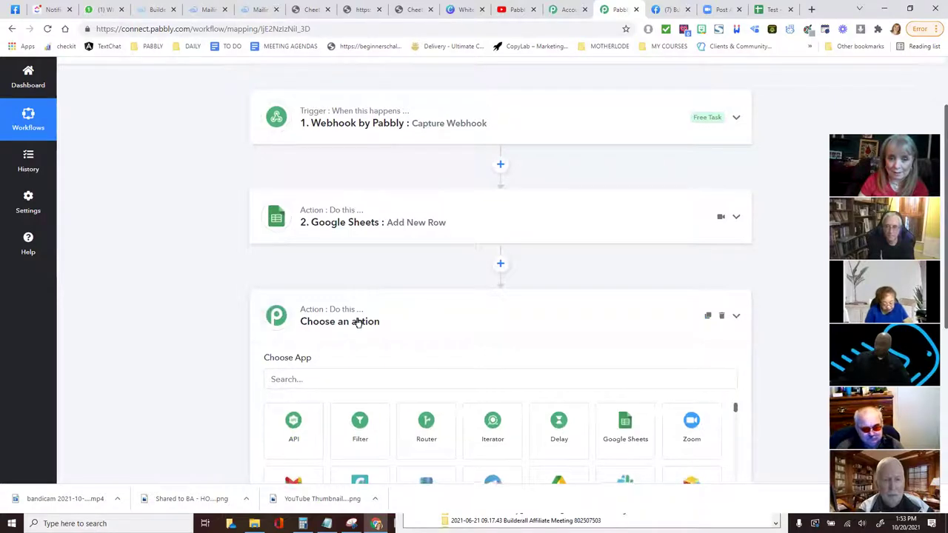
double_click(353, 323)
click(311, 323)
Search 'builderal' and choose Builderall Mailingboss as the step's app
click(295, 326)
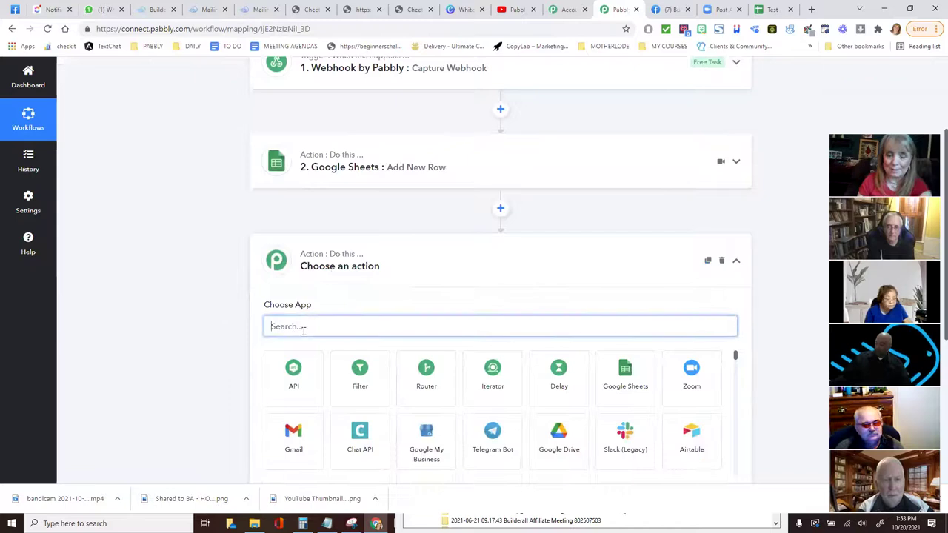
text(builderall)
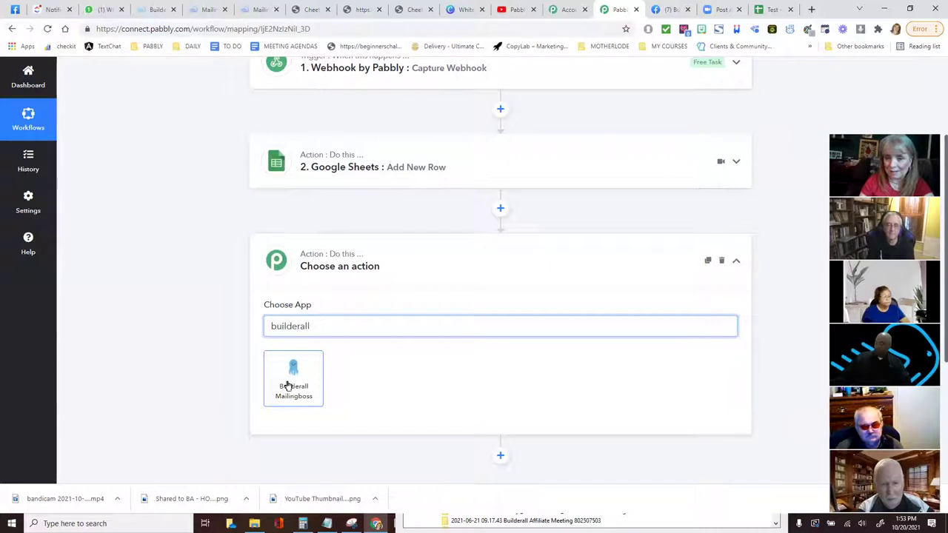
click(292, 375)
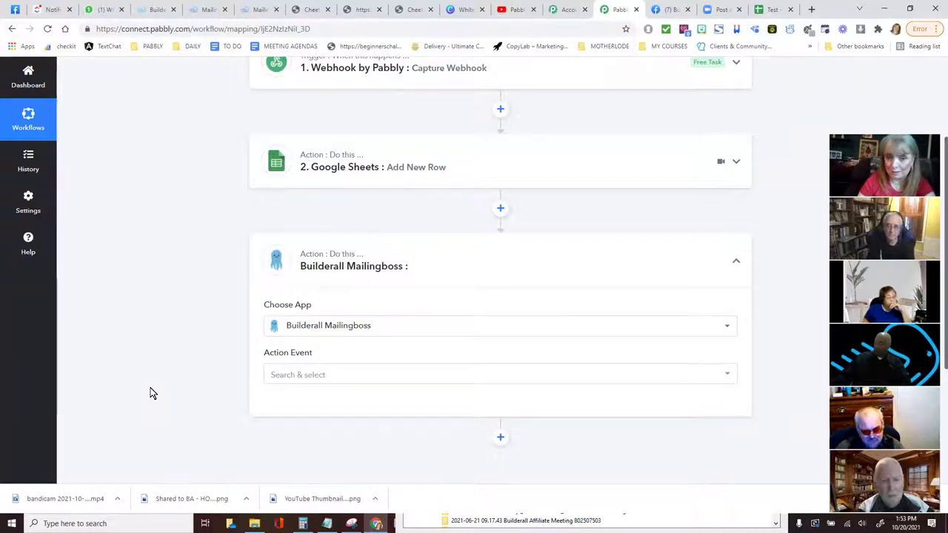
scroll(244, 333, down, 2)
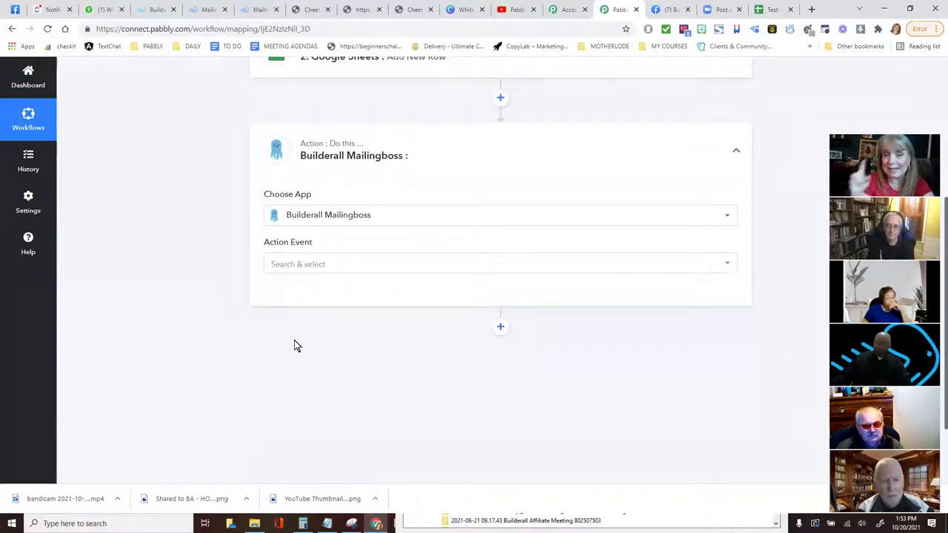
Set the Mailingboss action event to Add Lead in List and begin connecting an account
click(333, 265)
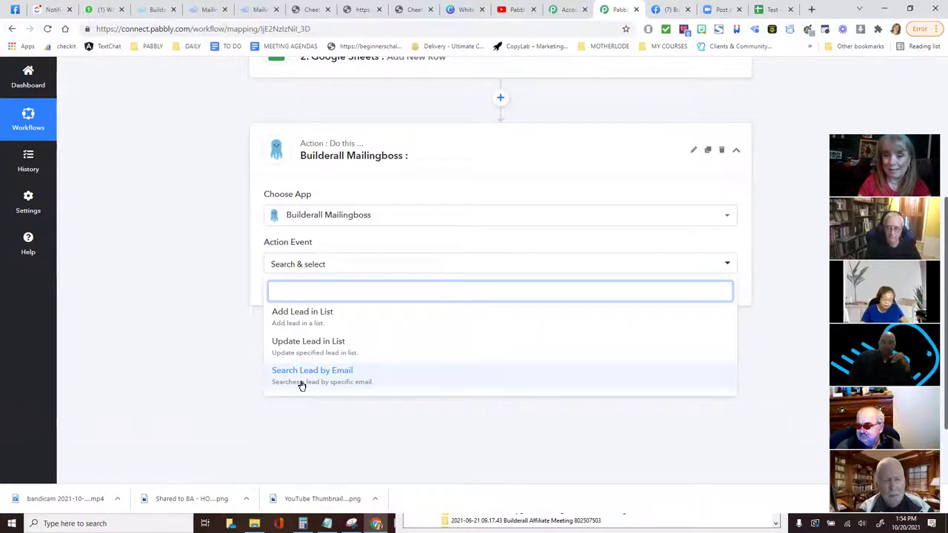
click(313, 315)
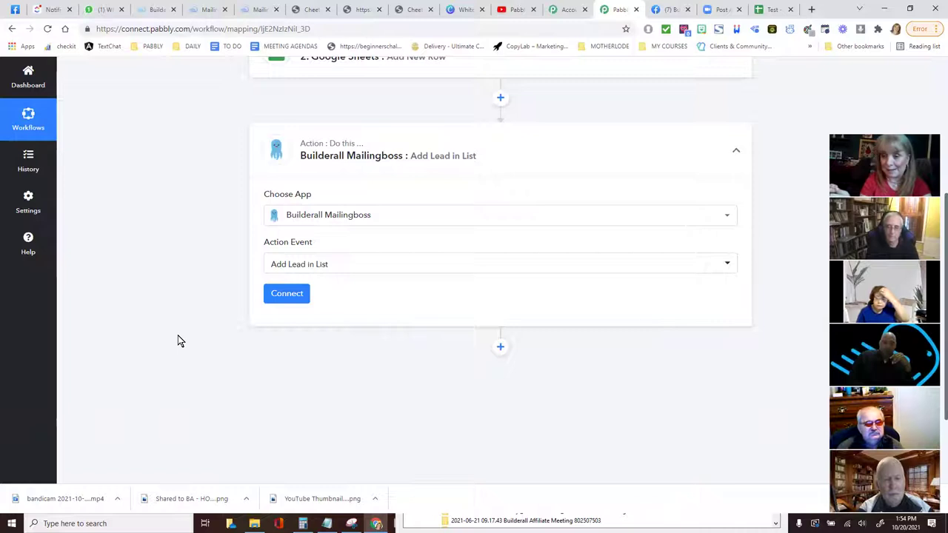
click(298, 294)
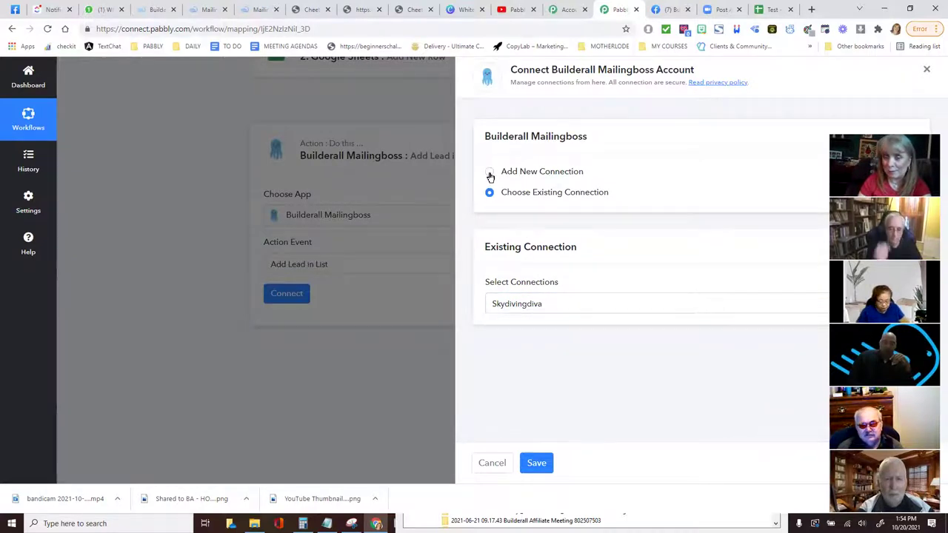
Choose Add New Connection and name it with the user's handle plus '#2'
click(489, 174)
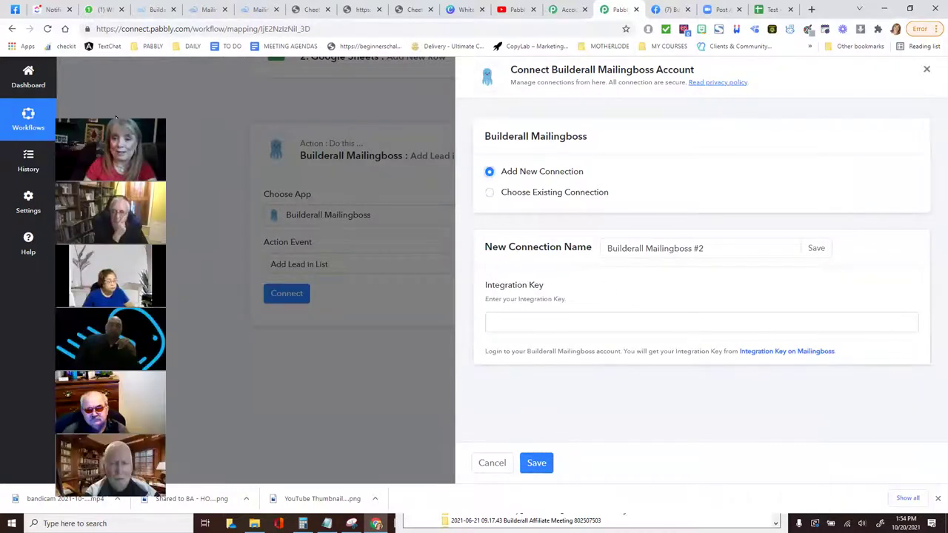
click(644, 248)
text(Skydivngdiva )
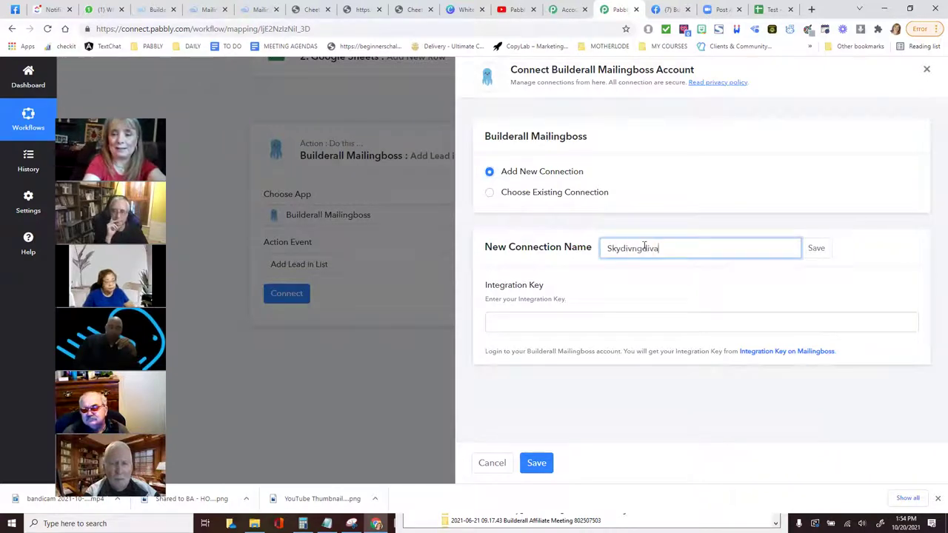
text(#2)
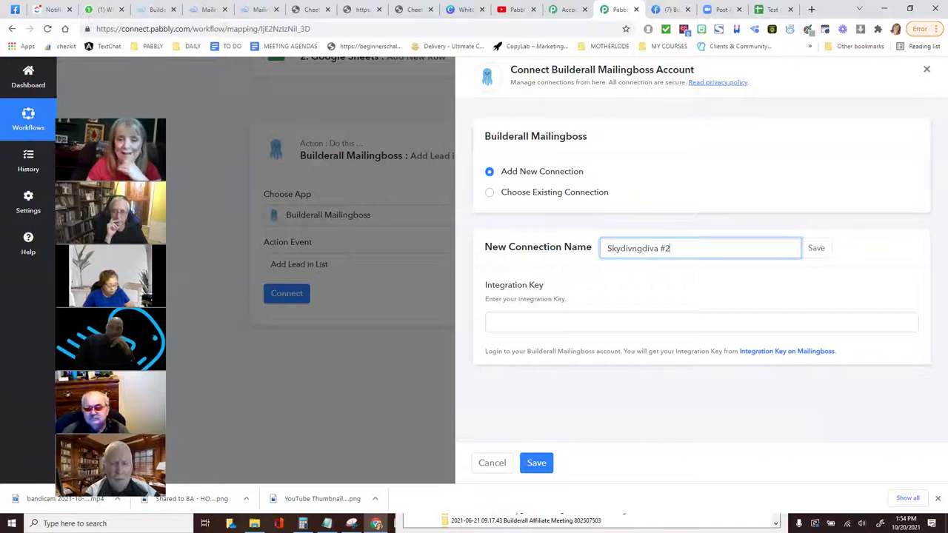
click(519, 328)
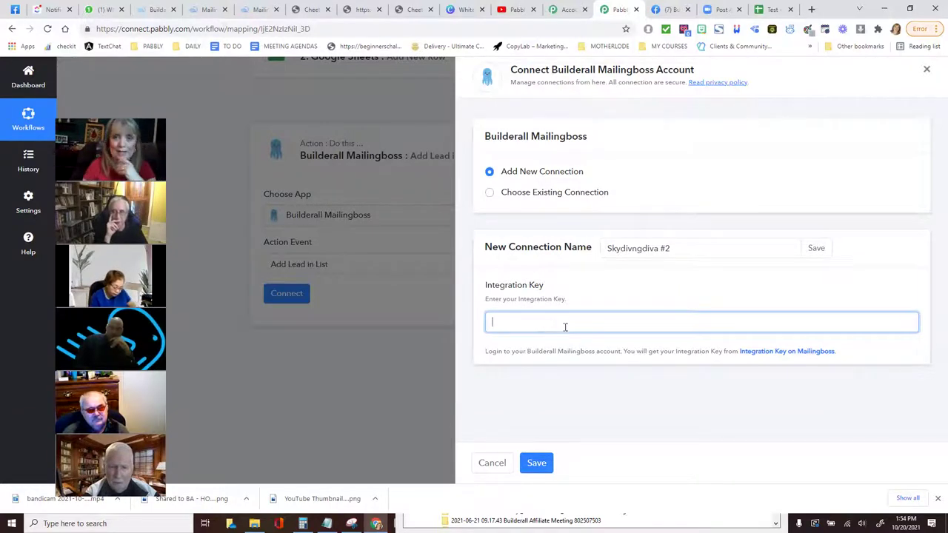
Go to MailingBoss's Integration page and copy the account's integration token
click(148, 9)
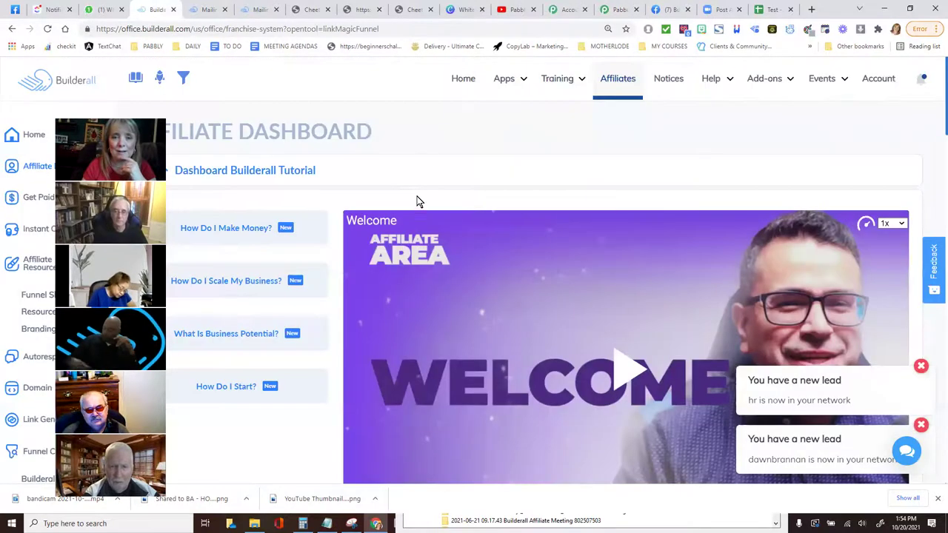
click(205, 8)
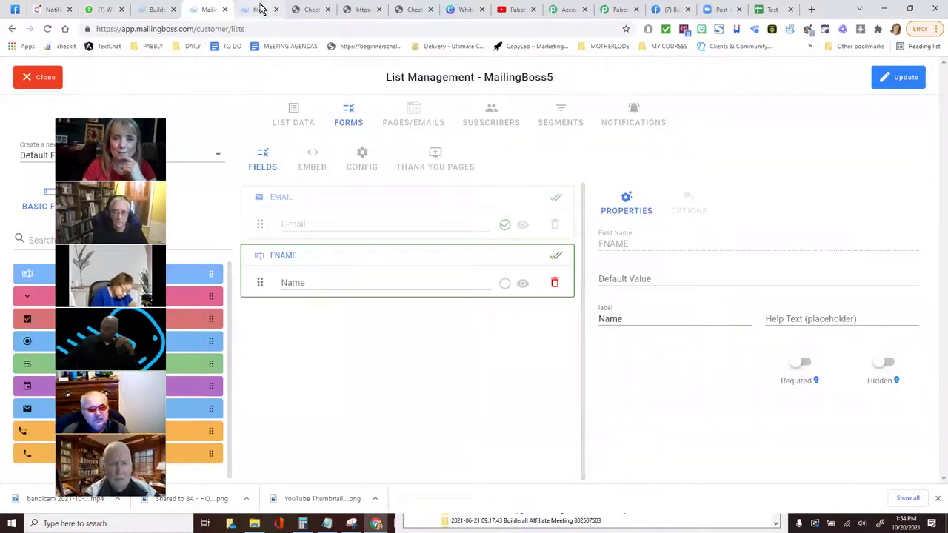
click(256, 9)
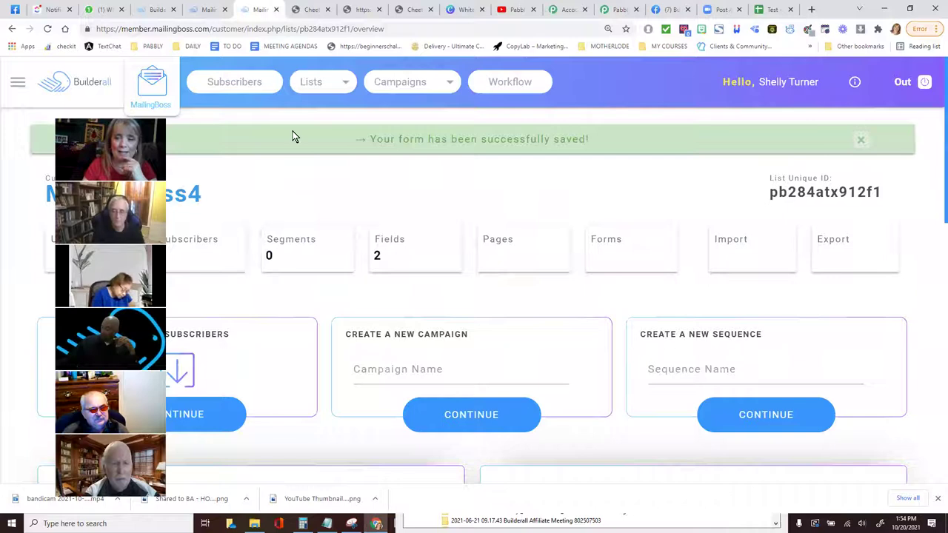
click(19, 84)
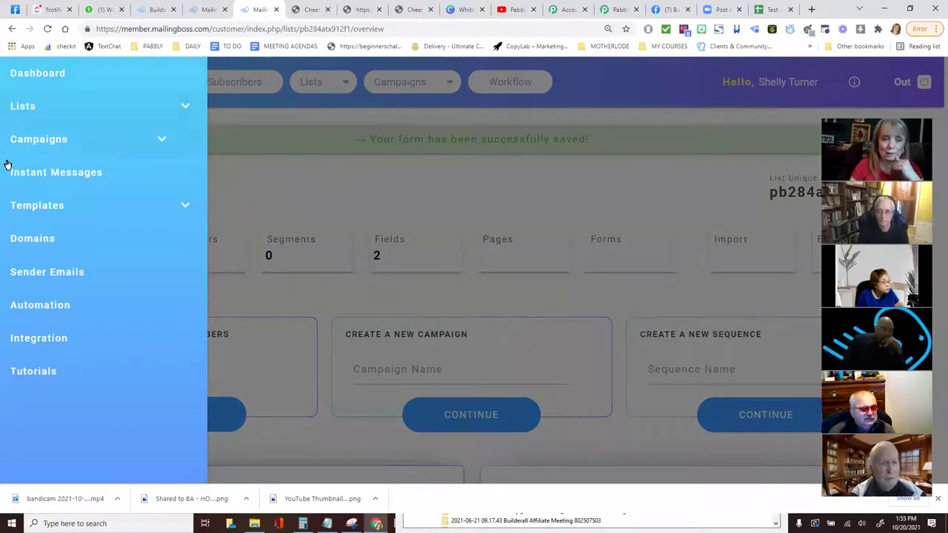
click(16, 342)
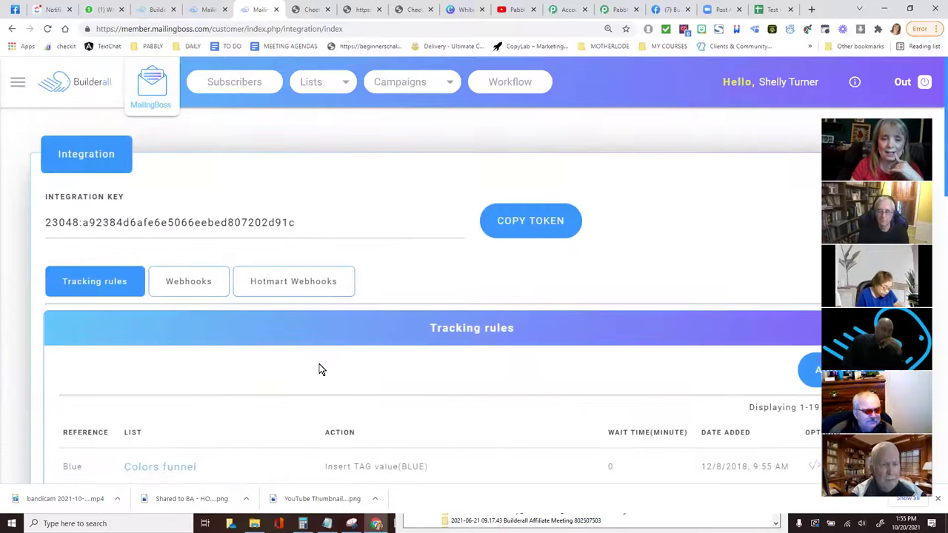
scroll(326, 373, down, 2)
scroll(326, 374, down, 1)
scroll(326, 370, up, 3)
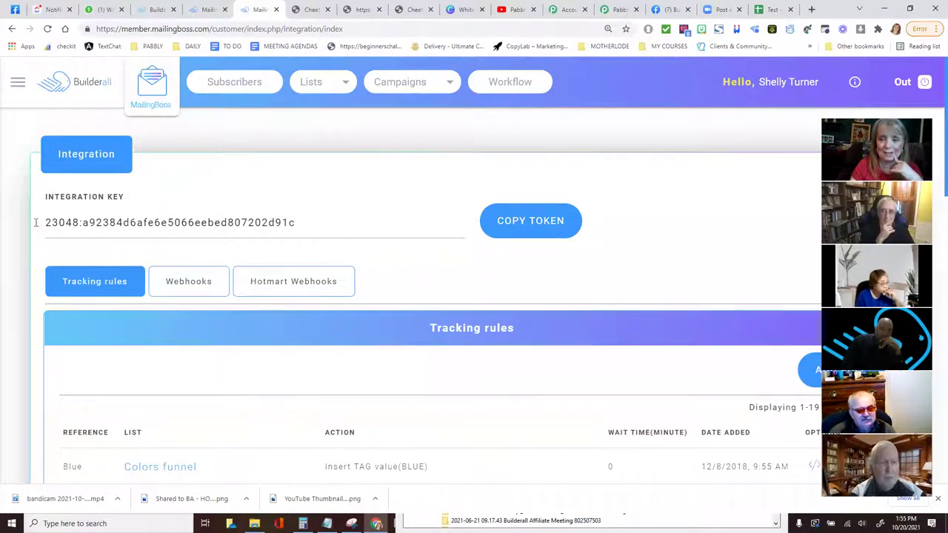
click(520, 219)
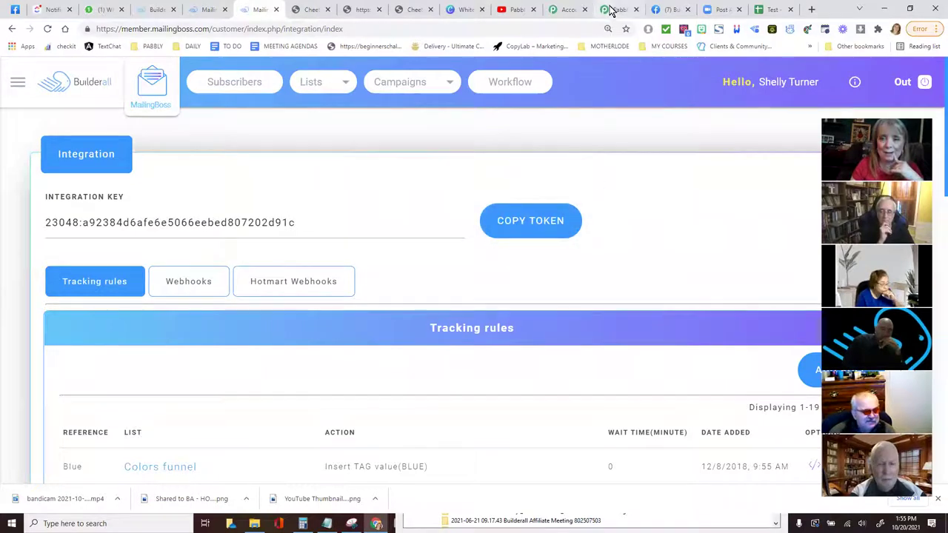
Paste the MailingBoss integration key into the new Pabbly connection and save it
click(614, 10)
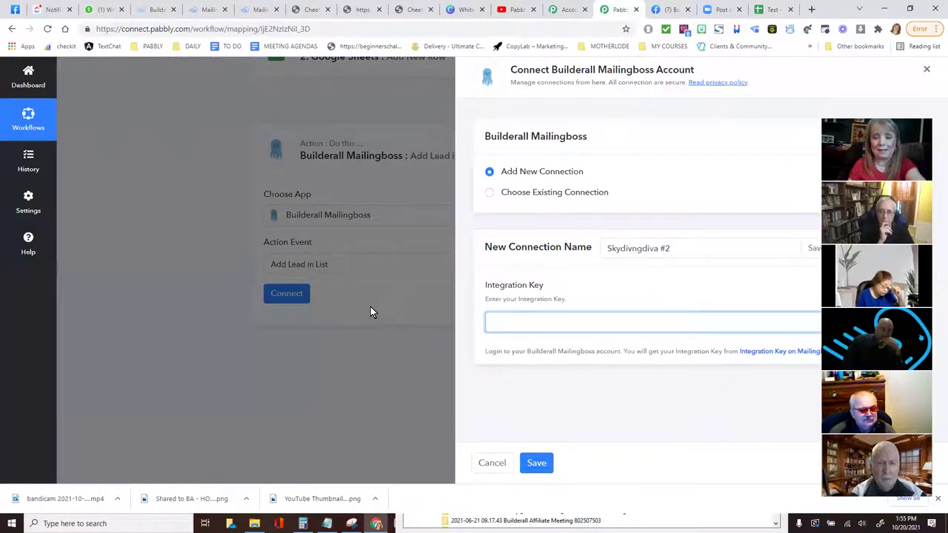
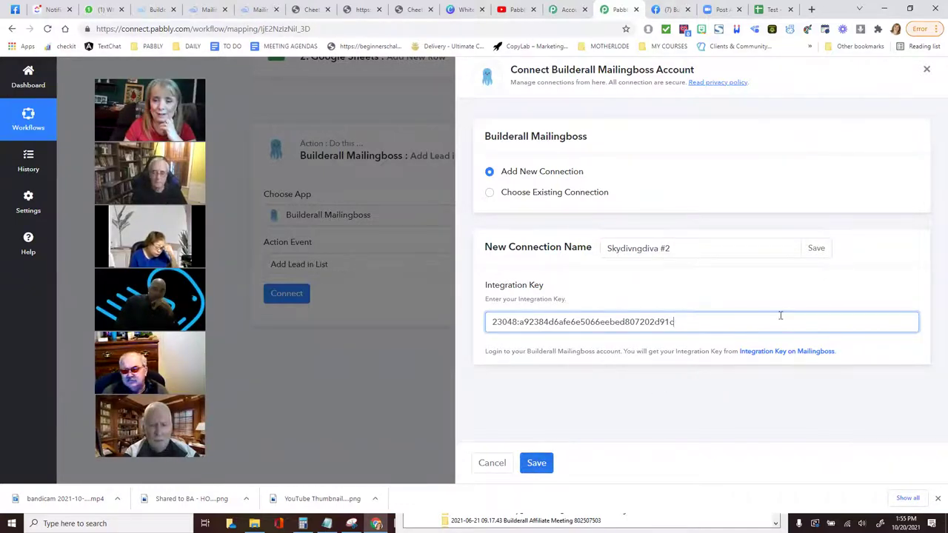
click(538, 463)
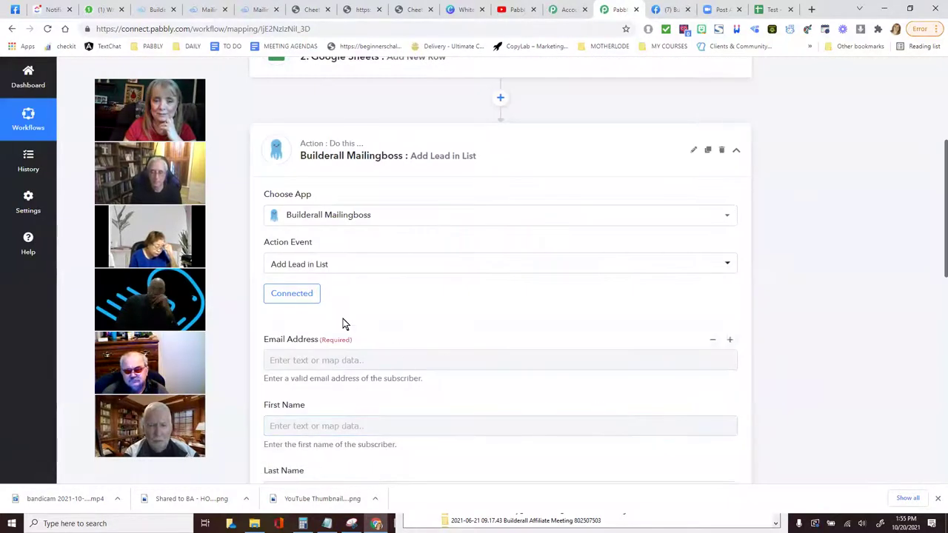
Map the webhook's captured Email value into the lead's Email Address field
scroll(341, 314, down, 1)
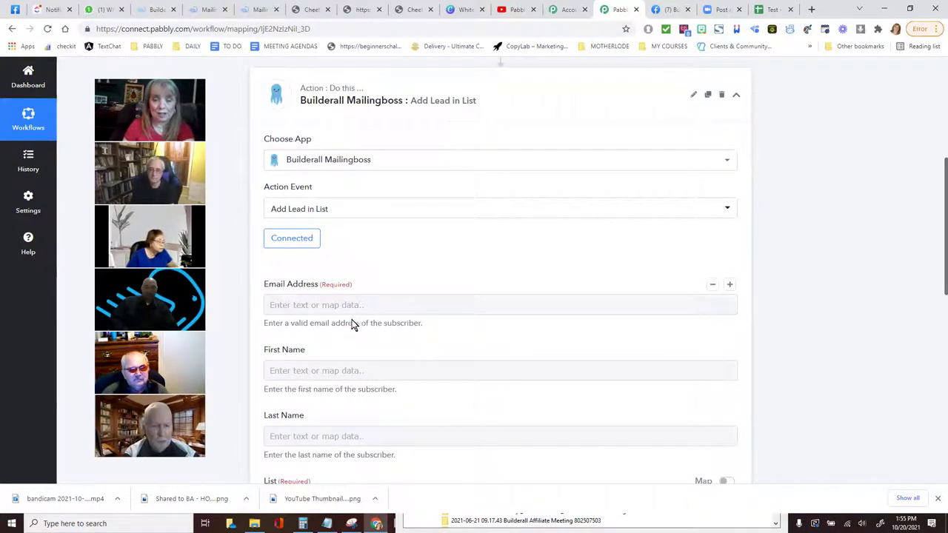
scroll(373, 318, down, 1)
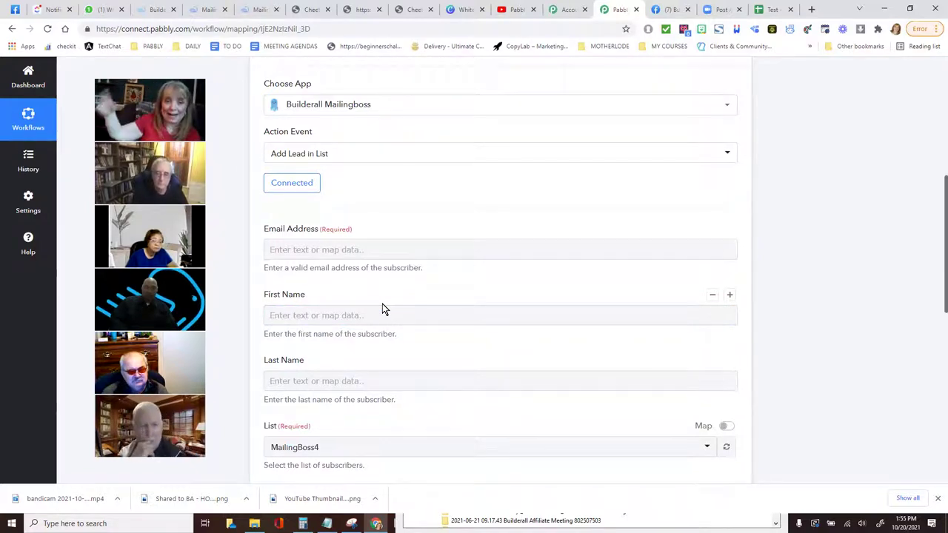
click(383, 311)
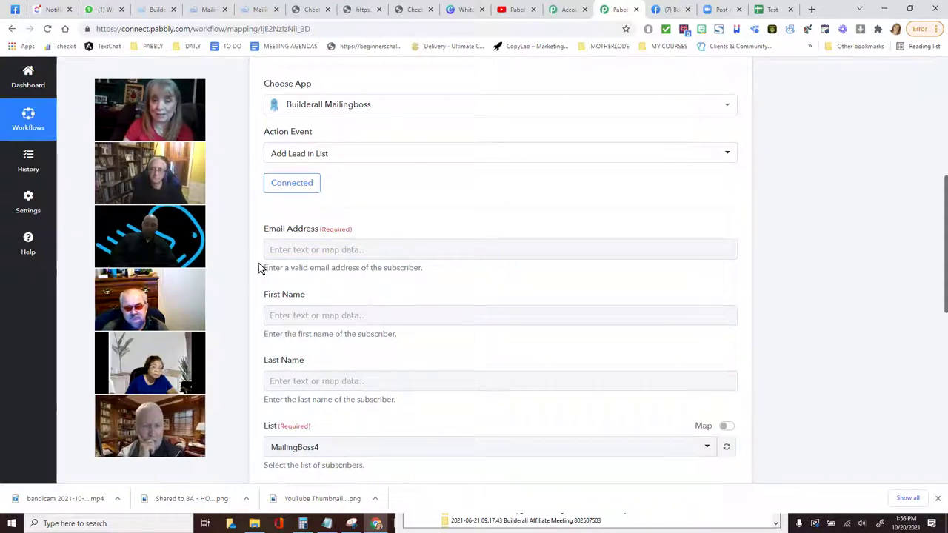
click(317, 250)
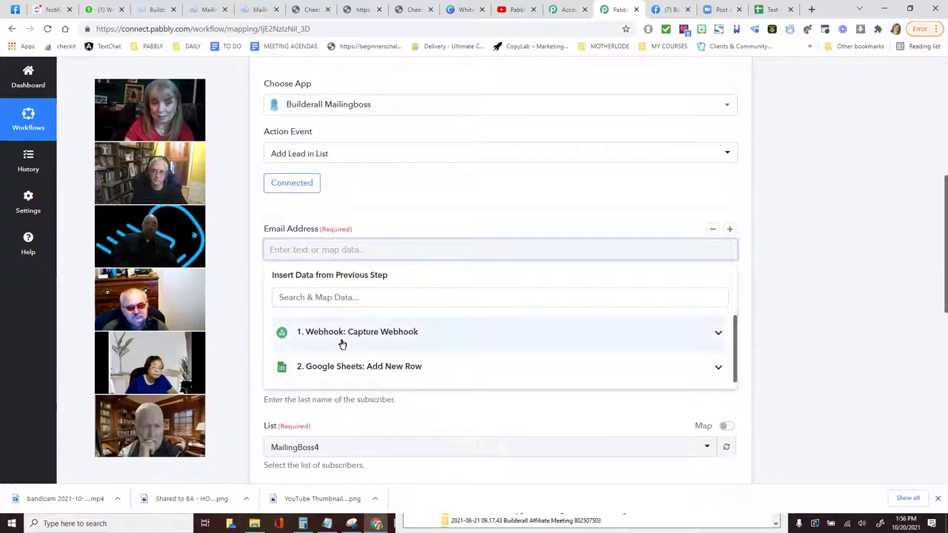
click(344, 333)
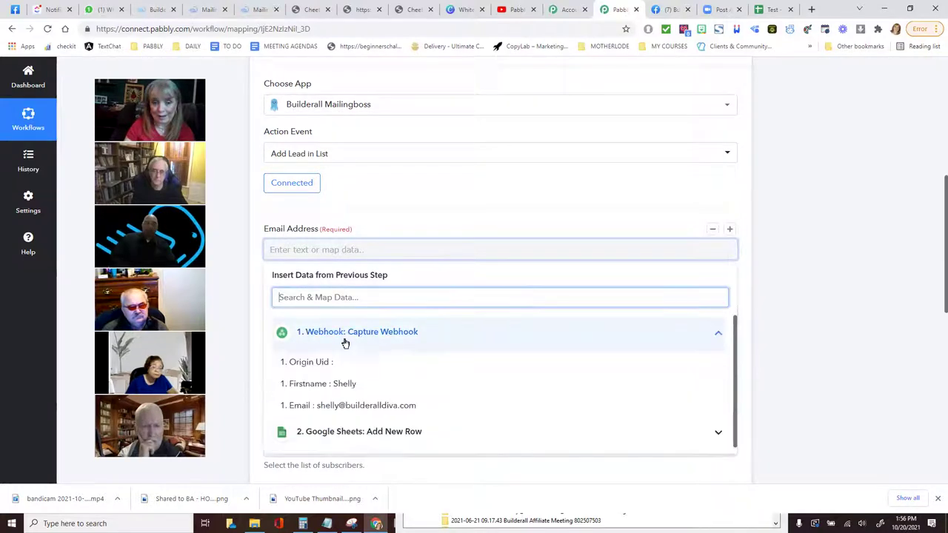
click(357, 406)
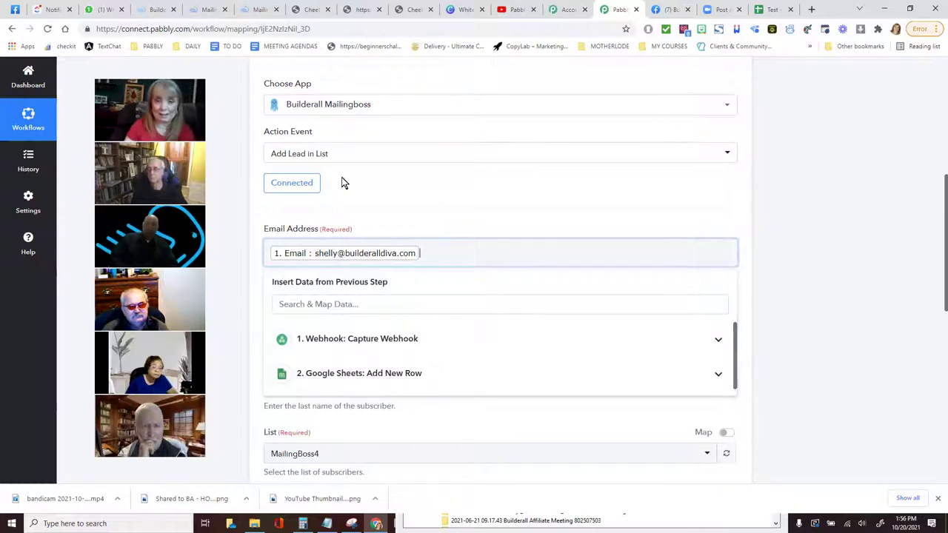
click(293, 252)
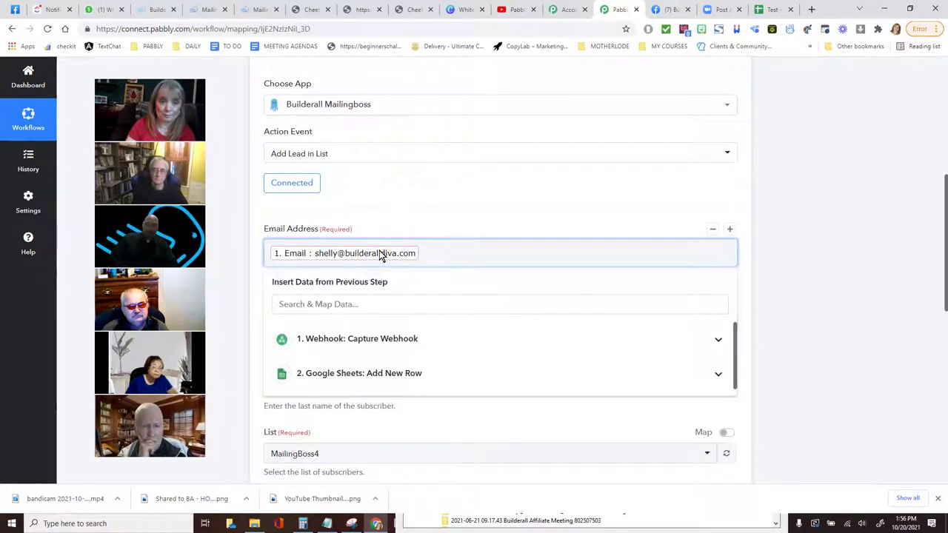
Map the webhook's Firstname into First Name, leaving Last Name unmapped
click(220, 267)
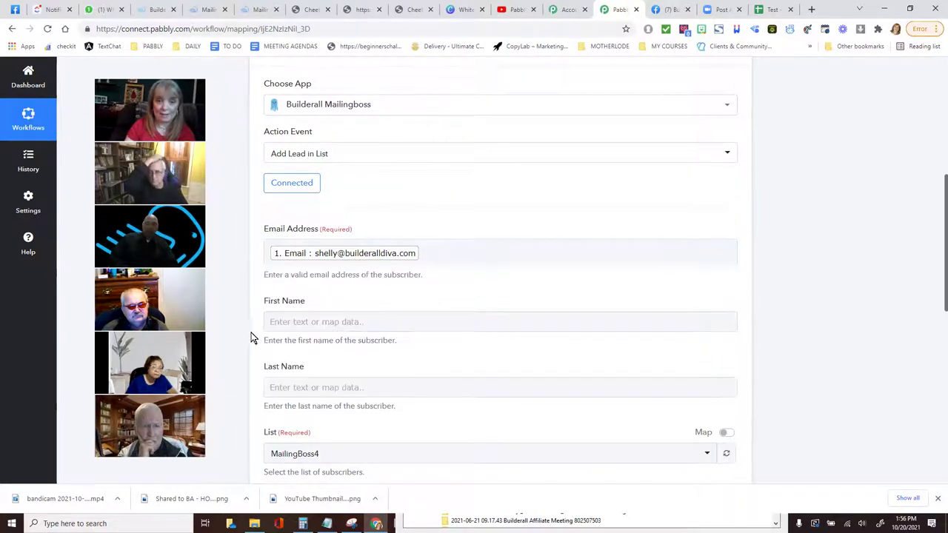
click(293, 318)
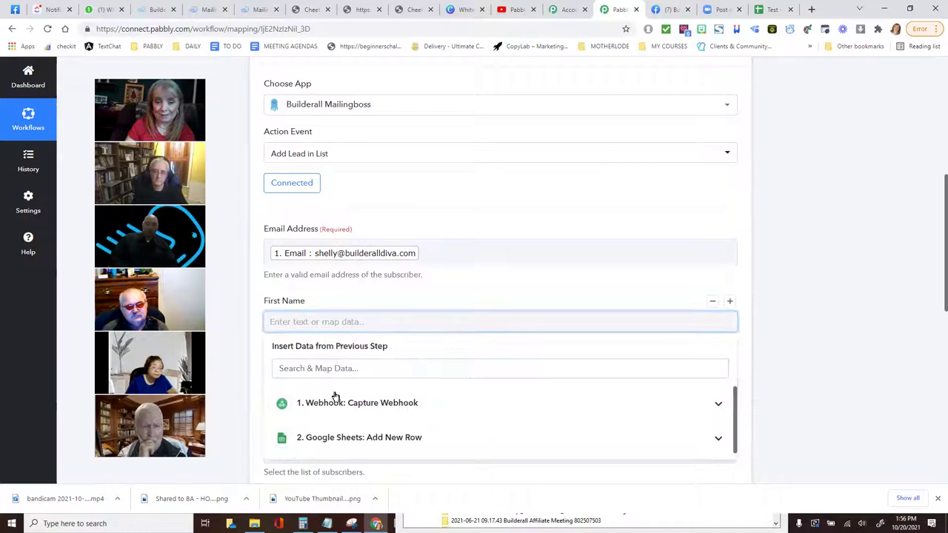
click(341, 401)
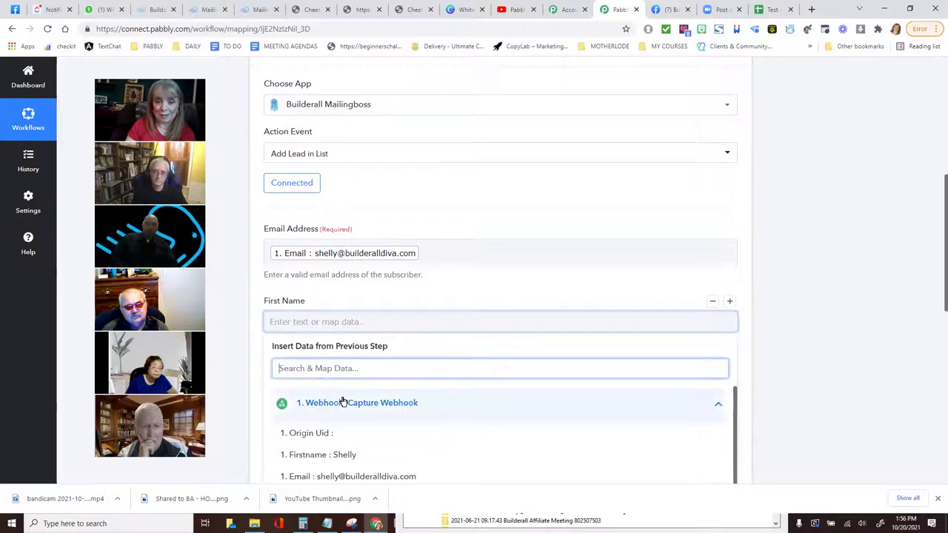
click(343, 455)
click(796, 311)
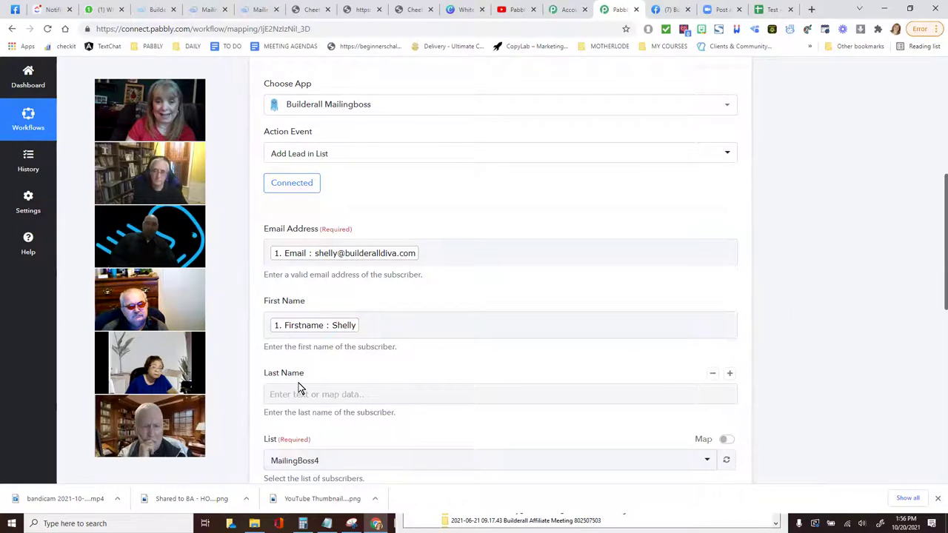
click(298, 384)
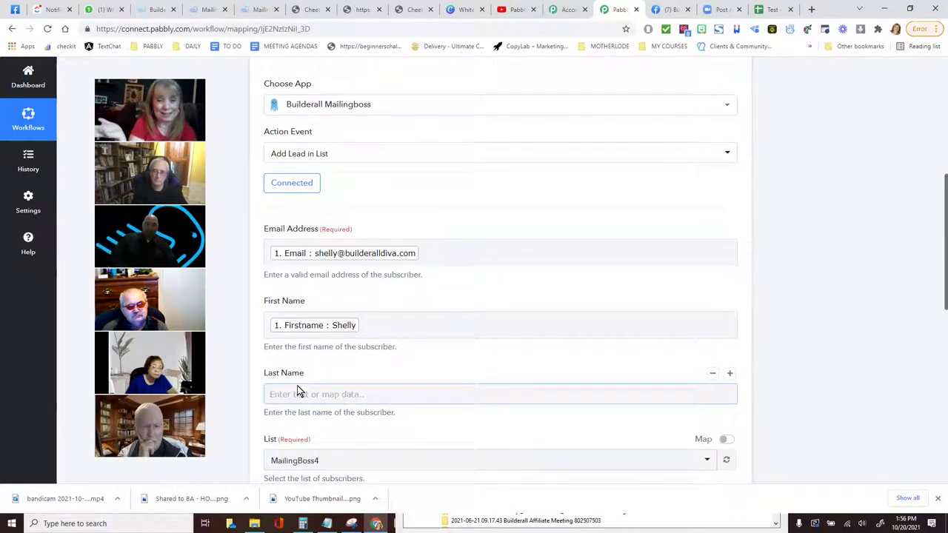
click(301, 428)
scroll(358, 397, down, 1)
scroll(358, 393, down, 2)
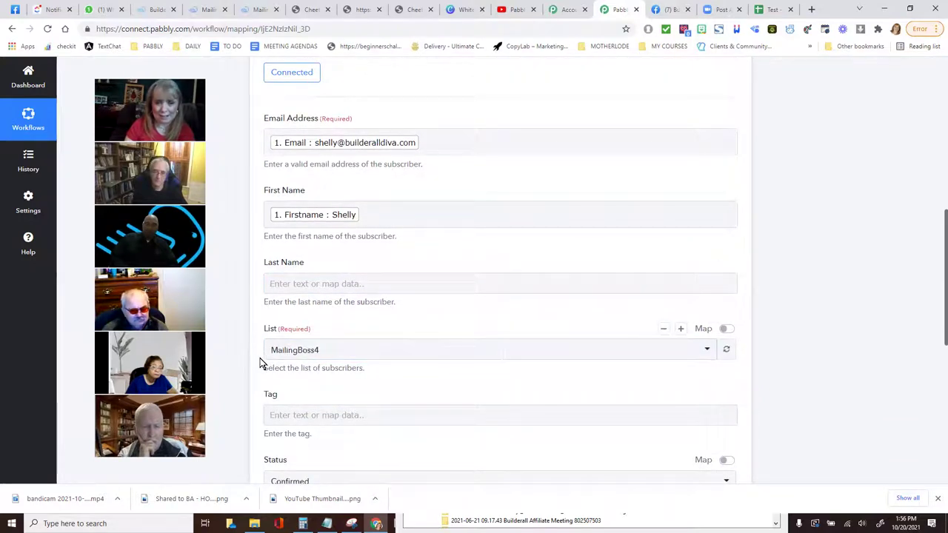
click(309, 351)
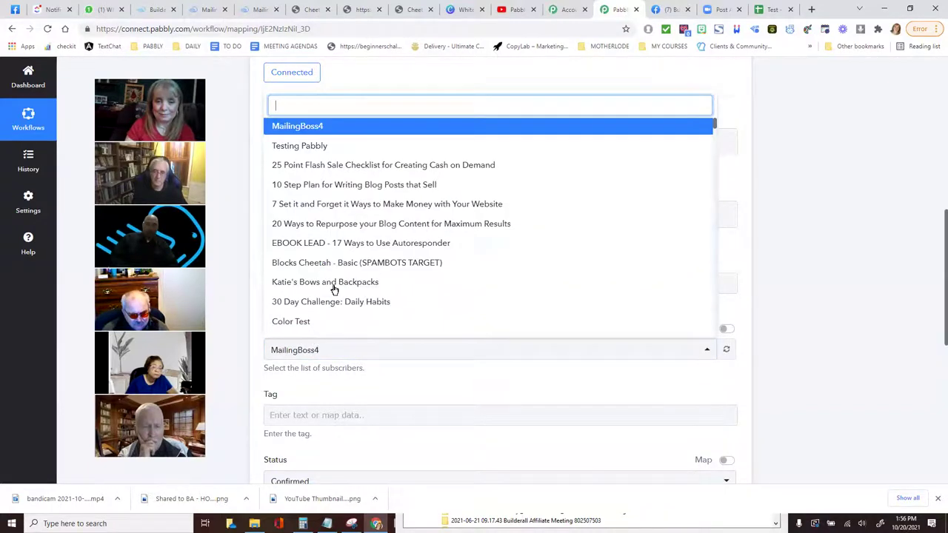
scroll(339, 222, down, 3)
scroll(331, 382, down, 20)
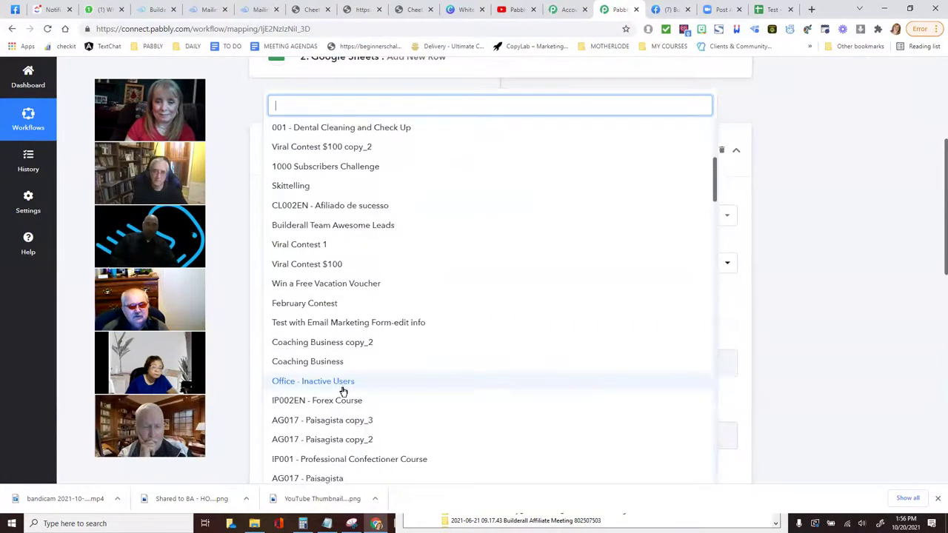
scroll(386, 412, down, 20)
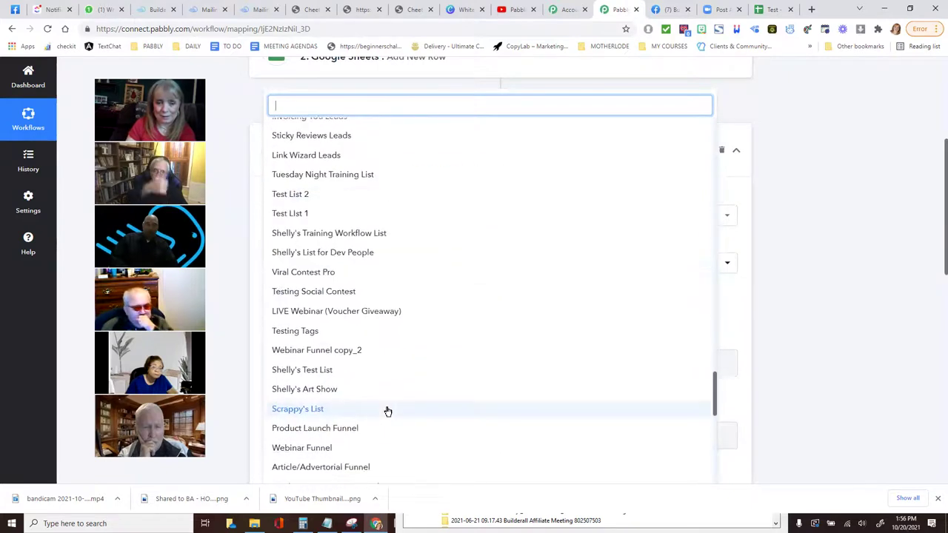
scroll(391, 407, down, 5)
scroll(500, 334, down, 10)
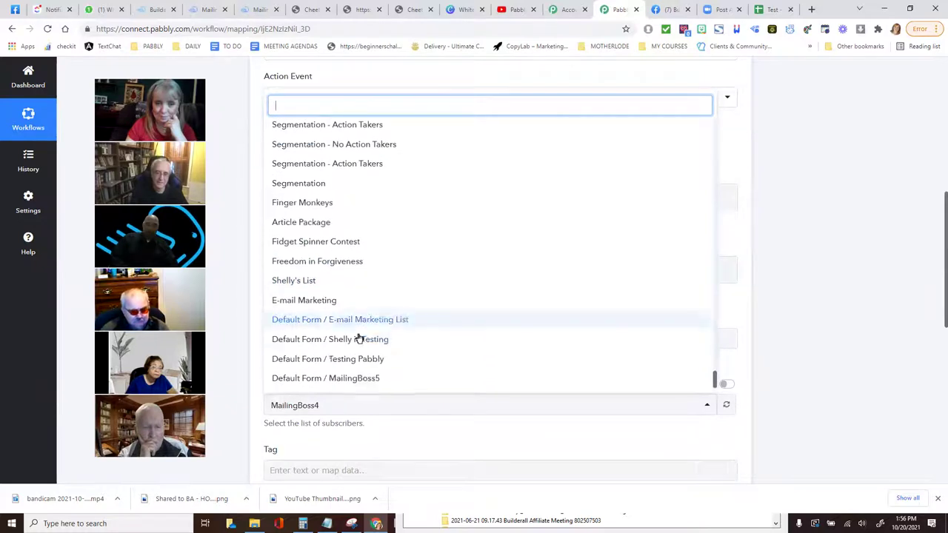
scroll(525, 241, down, 3)
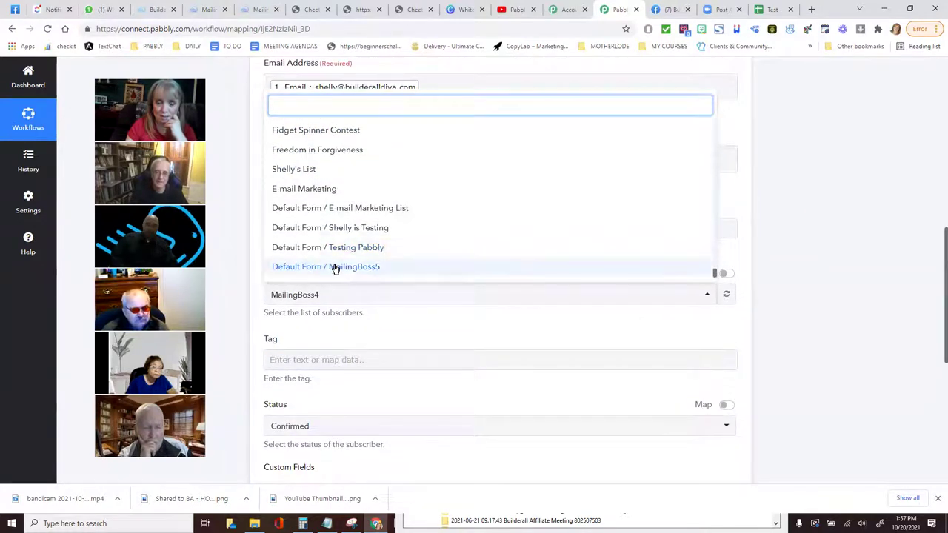
scroll(337, 265, up, 6)
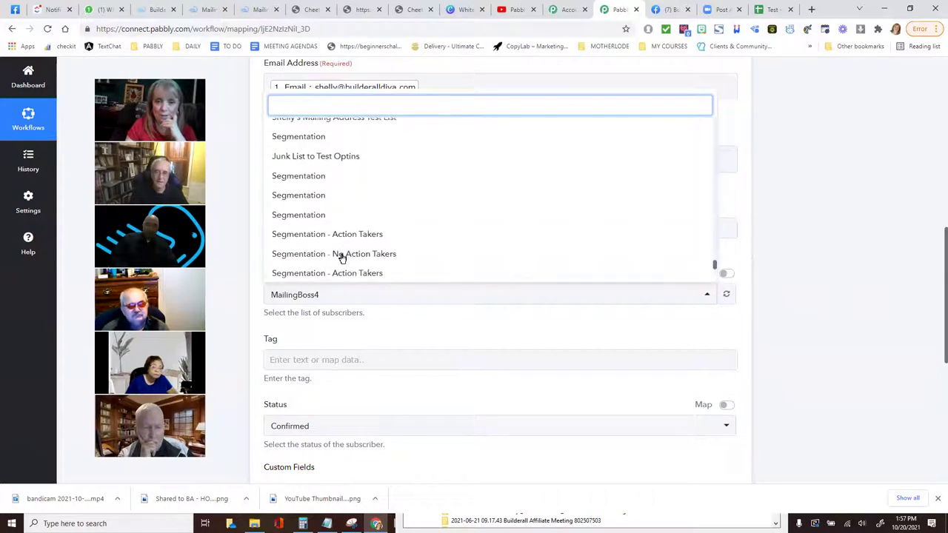
scroll(342, 258, up, 5)
scroll(339, 256, down, 2)
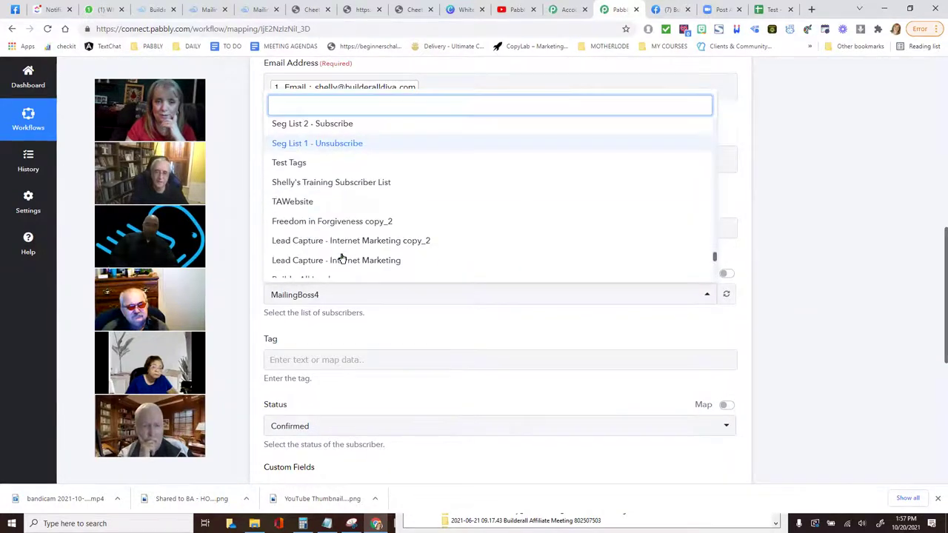
scroll(549, 130, up, 4)
scroll(549, 130, down, 1)
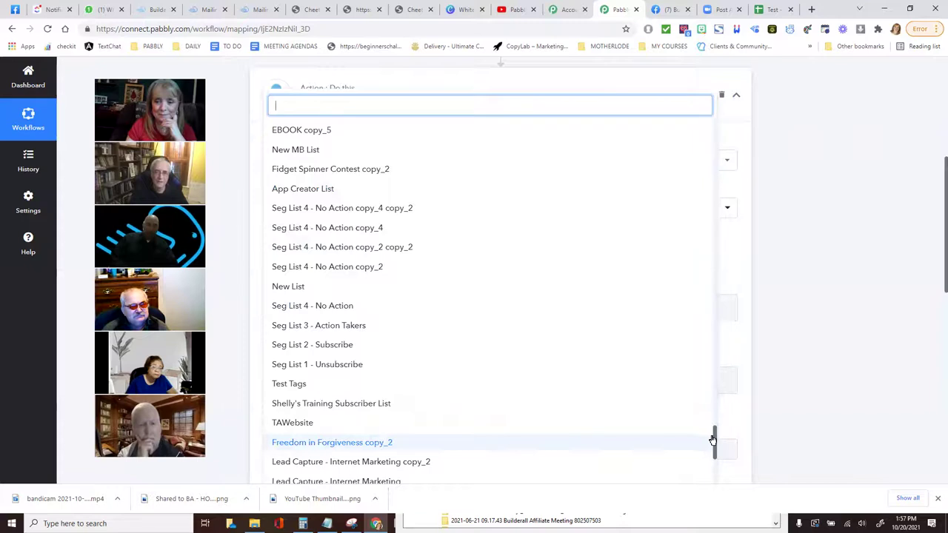
drag(717, 442, 700, 118)
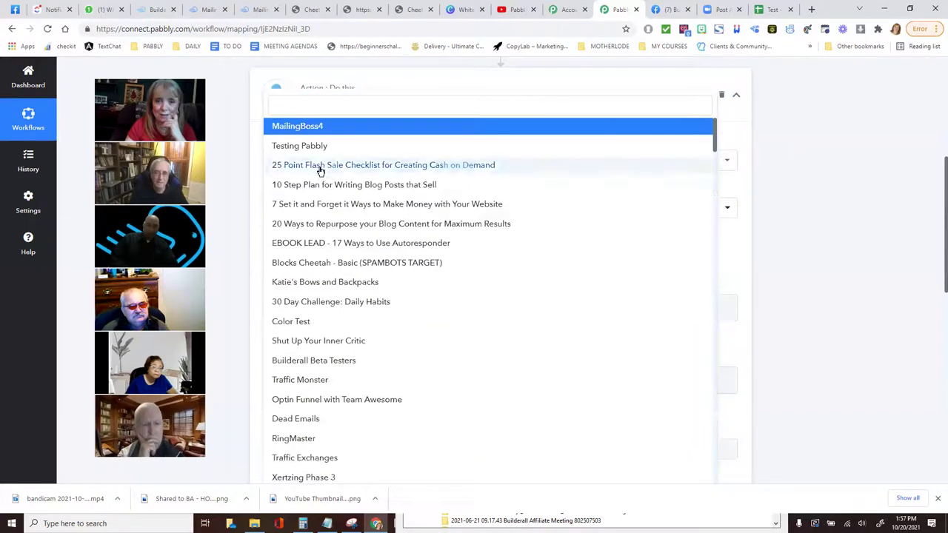
click(309, 131)
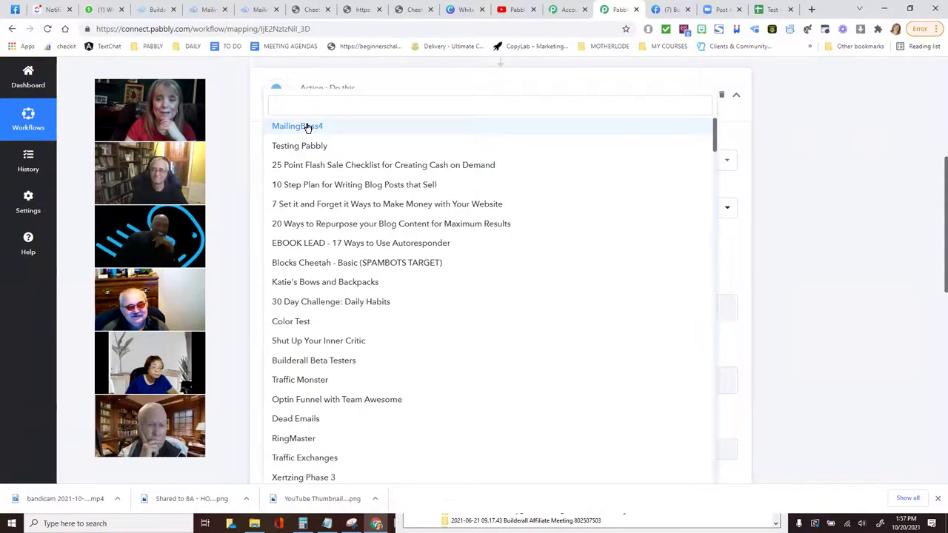
click(307, 127)
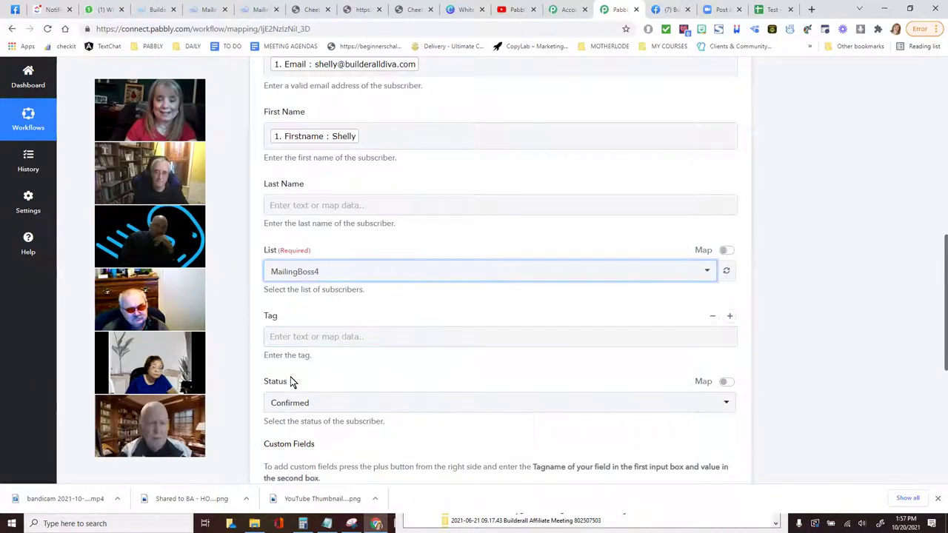
Give the lead tag TAG1 and set the subscriber status to Confirmed
click(280, 336)
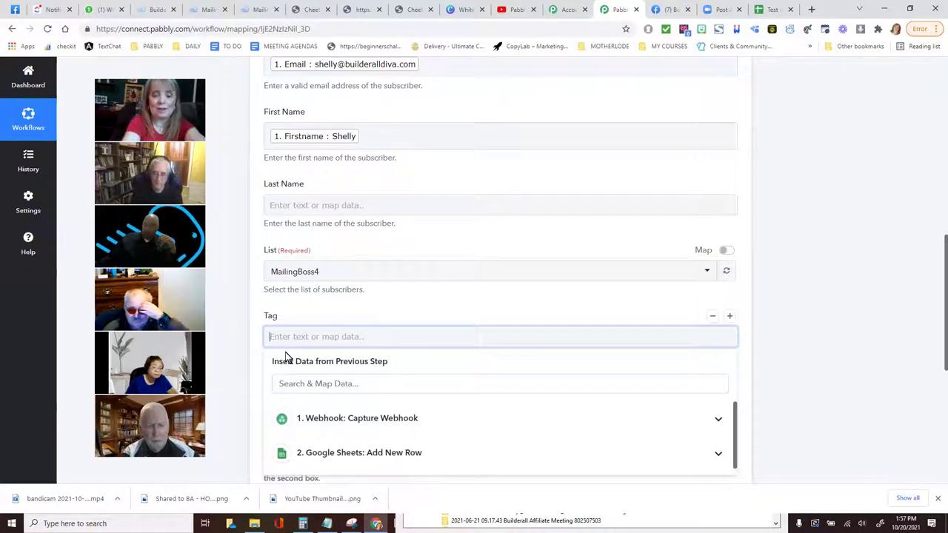
text(TAG)
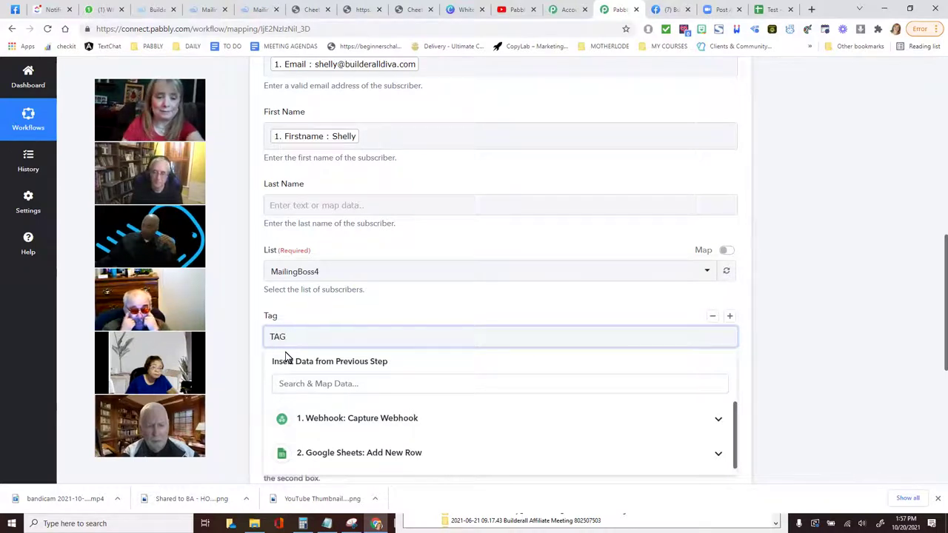
click(806, 266)
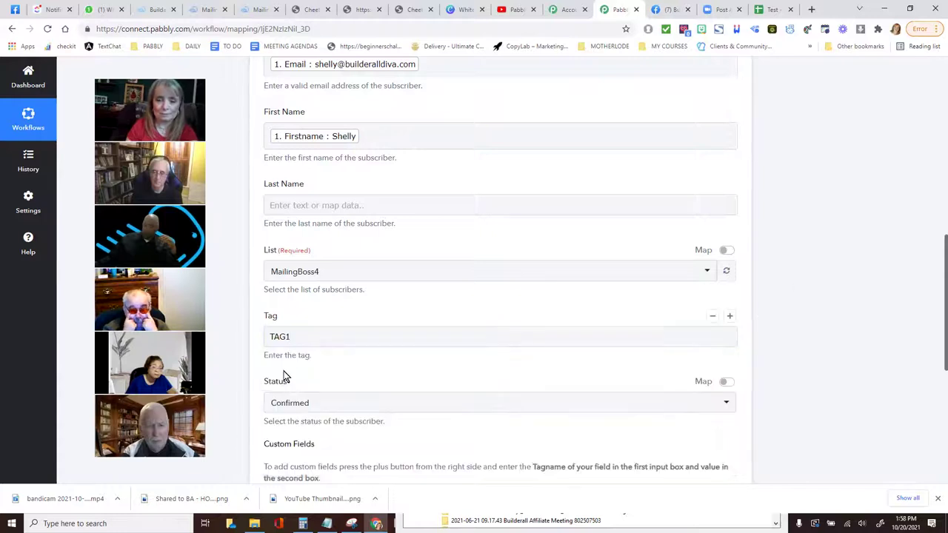
scroll(283, 371, down, 2)
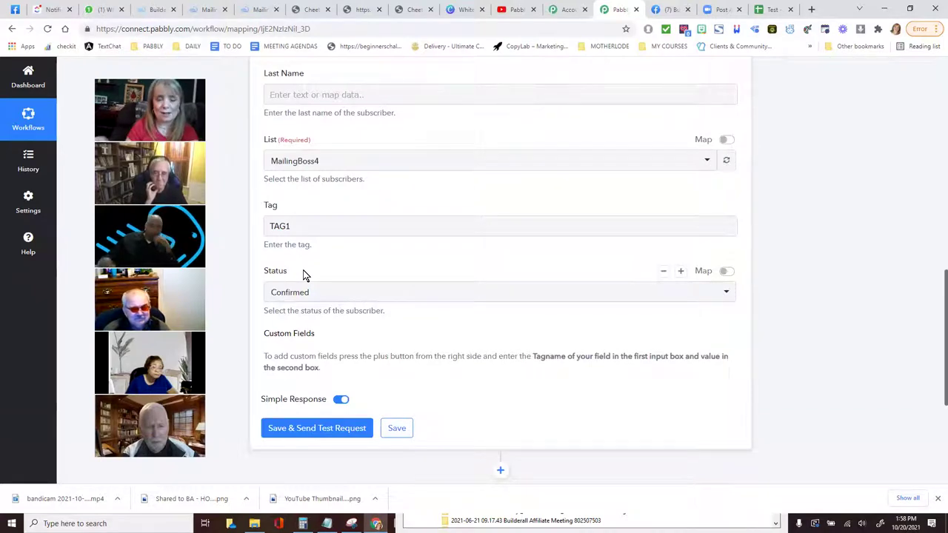
click(320, 298)
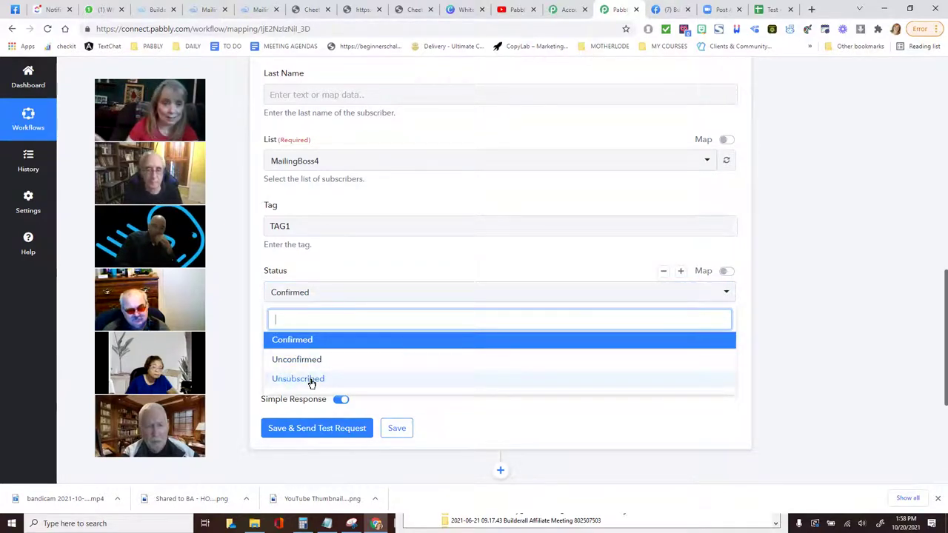
click(299, 339)
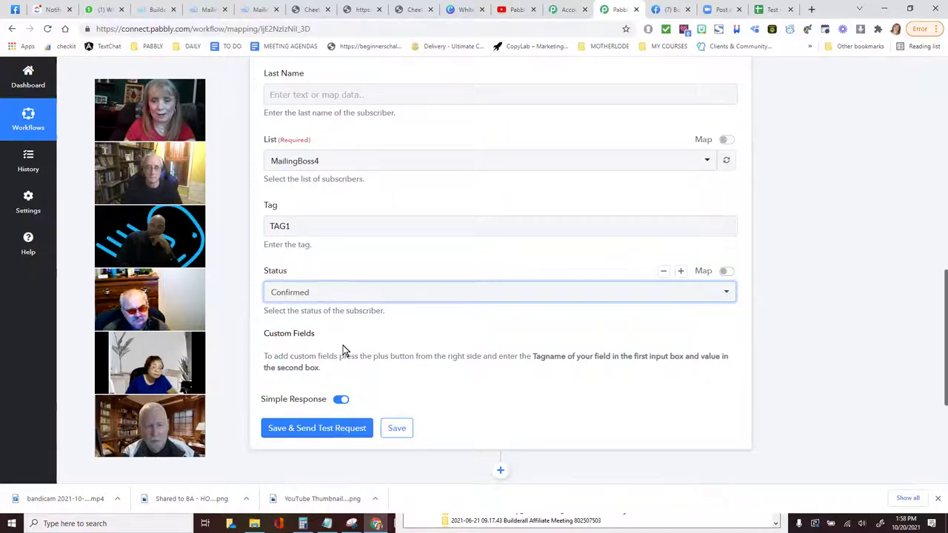
scroll(385, 344, down, 1)
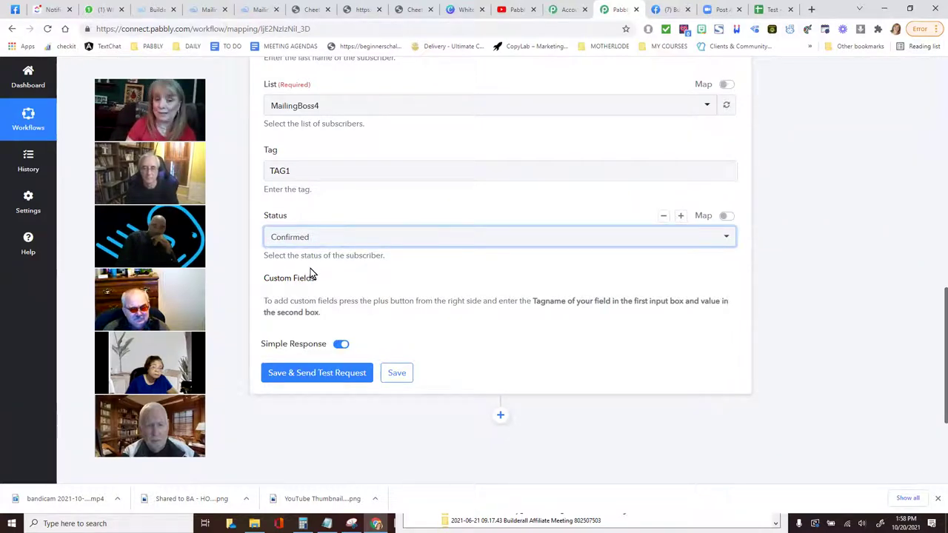
Save and send a test request, checking the response shows the subscriber added with TAG1
mouse_move(291, 351)
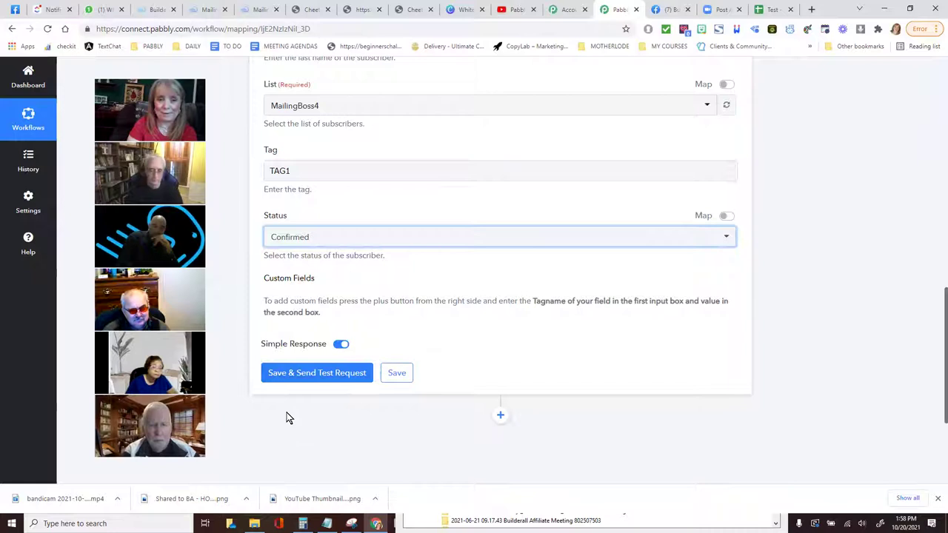
click(300, 376)
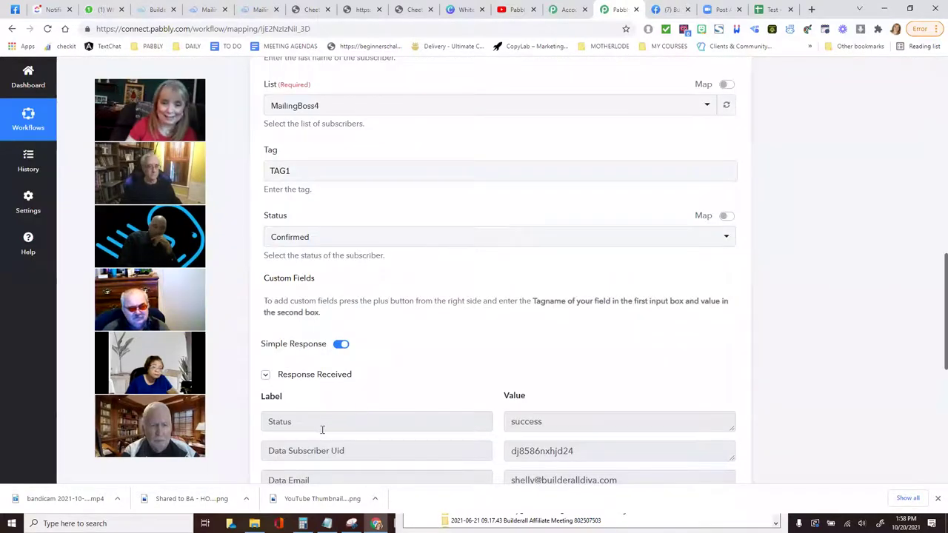
scroll(384, 397, down, 2)
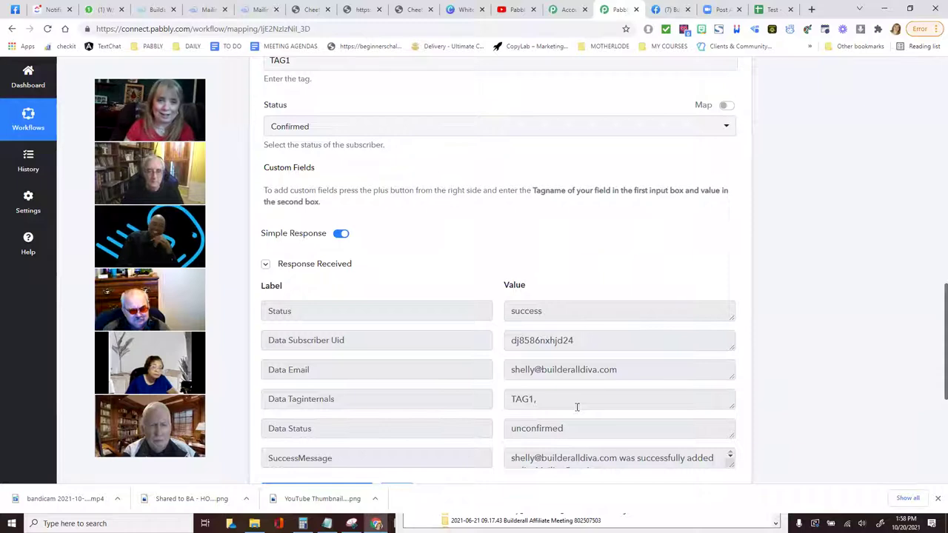
Open the MailingBoss4 list's subscribers to find the new unconfirmed subscriber tagged TAG1
click(259, 9)
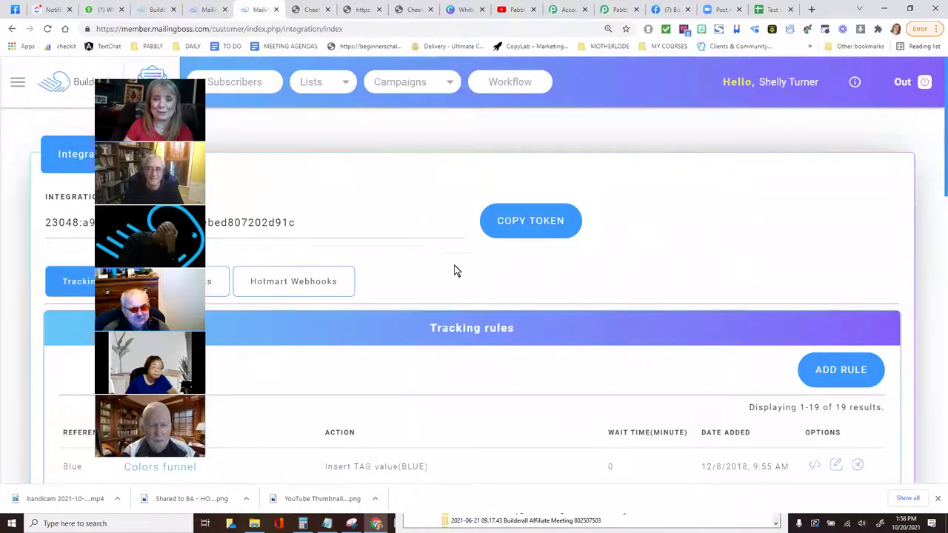
scroll(361, 330, down, 2)
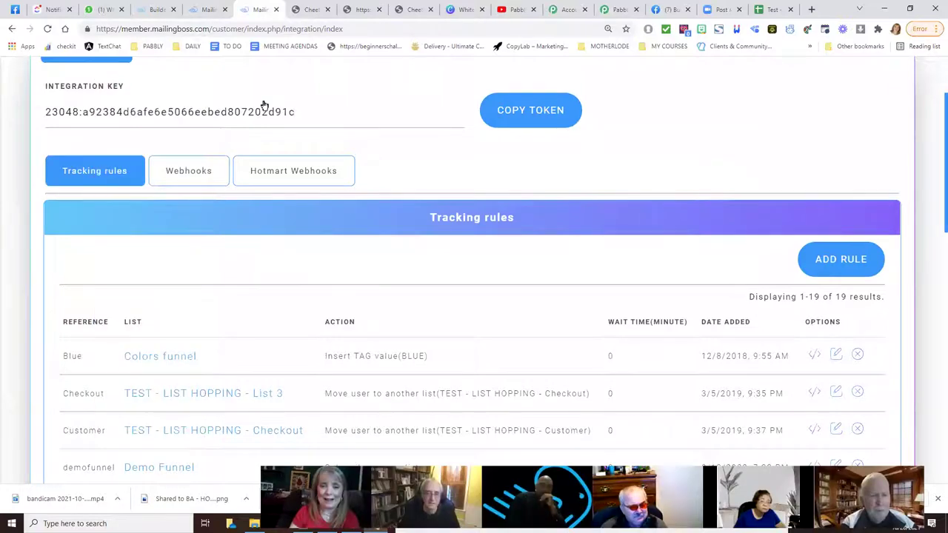
scroll(354, 209, up, 2)
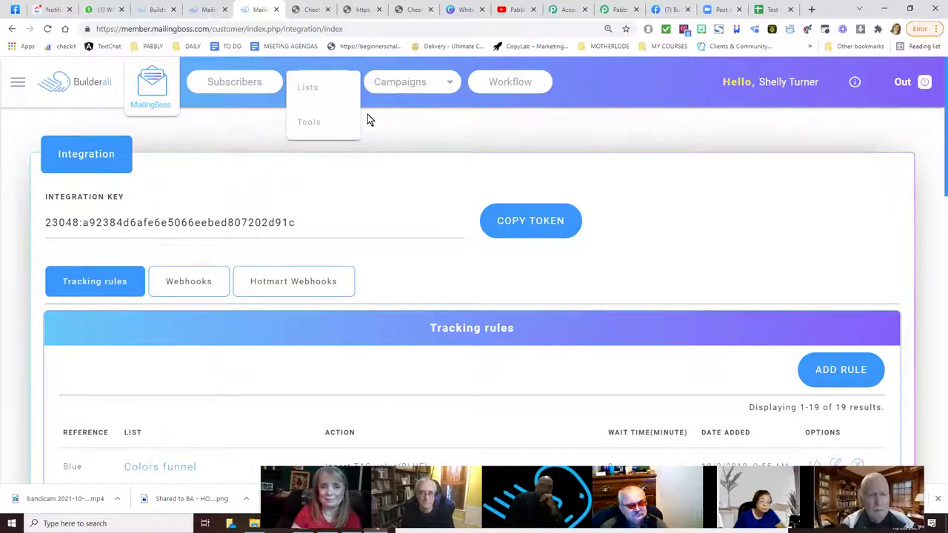
click(311, 90)
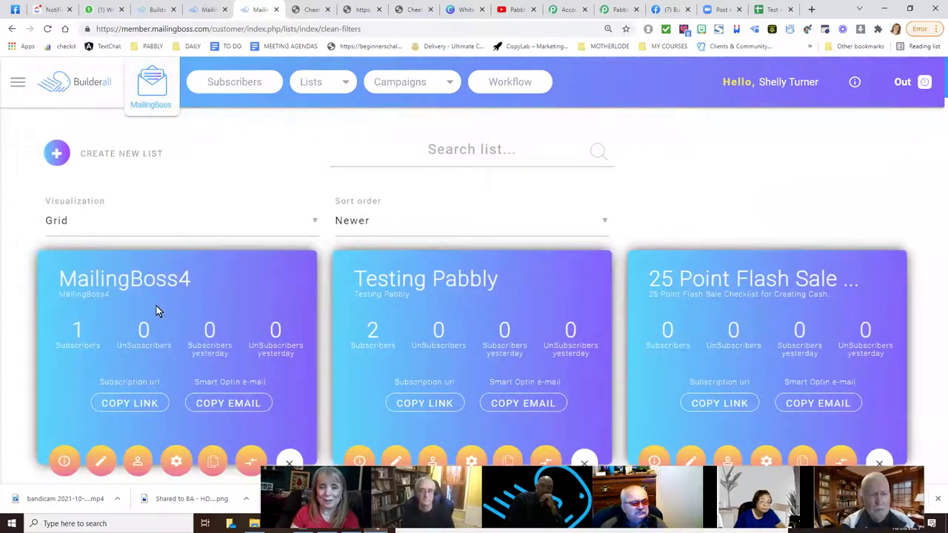
scroll(156, 305, down, 1)
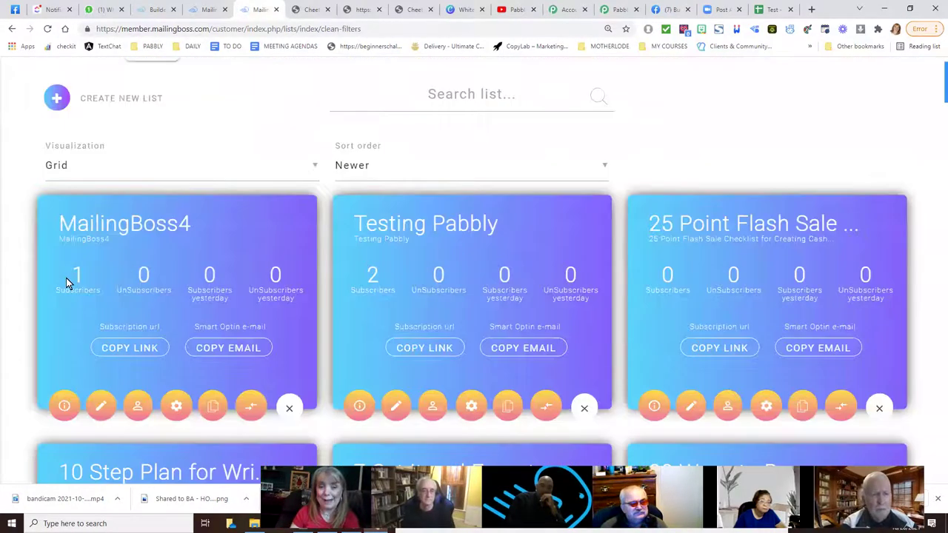
click(132, 405)
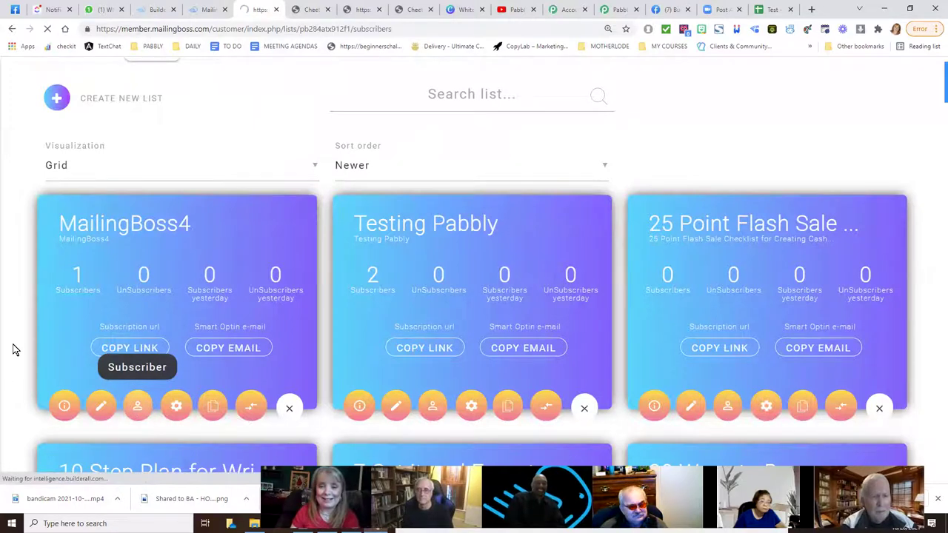
scroll(521, 358, down, 3)
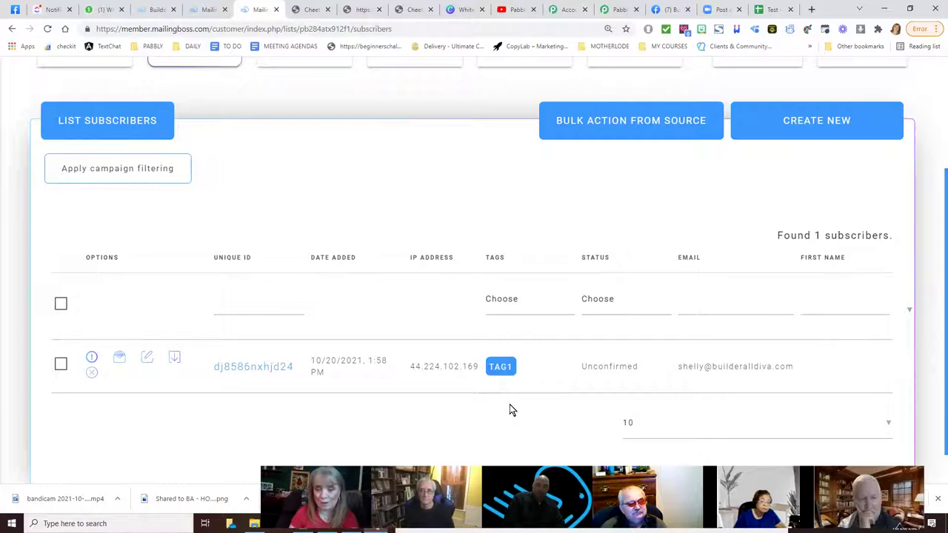
scroll(388, 426, down, 1)
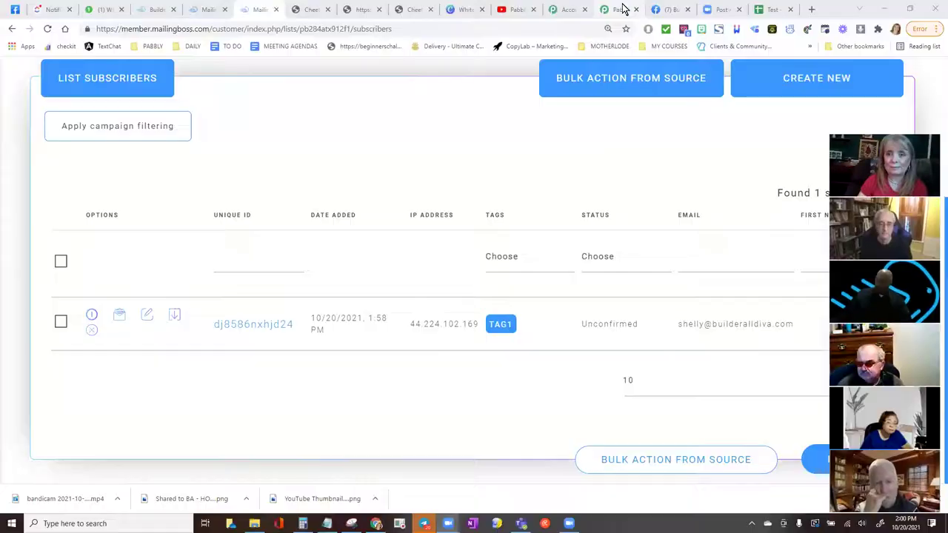
Save the Mailingboss Add Lead in List step's settings
click(619, 9)
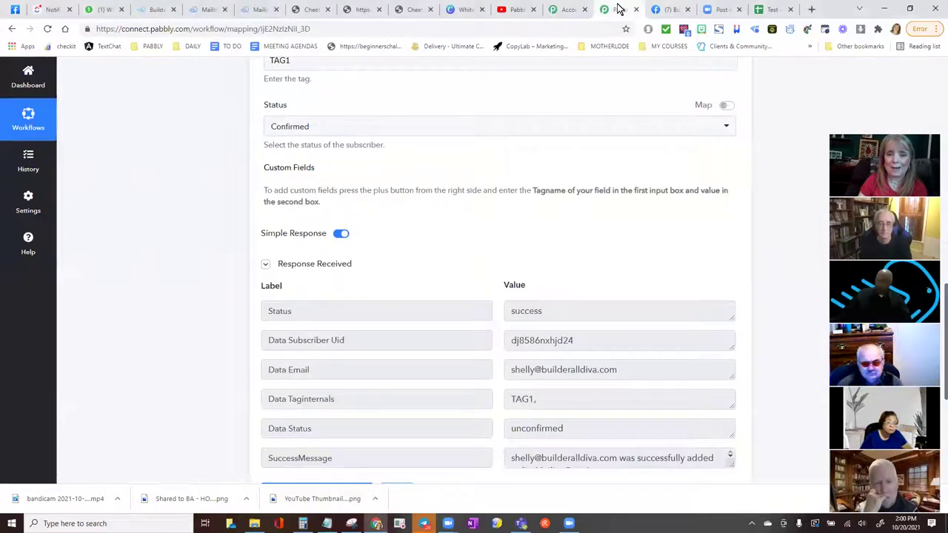
scroll(233, 239, up, 4)
scroll(419, 333, down, 4)
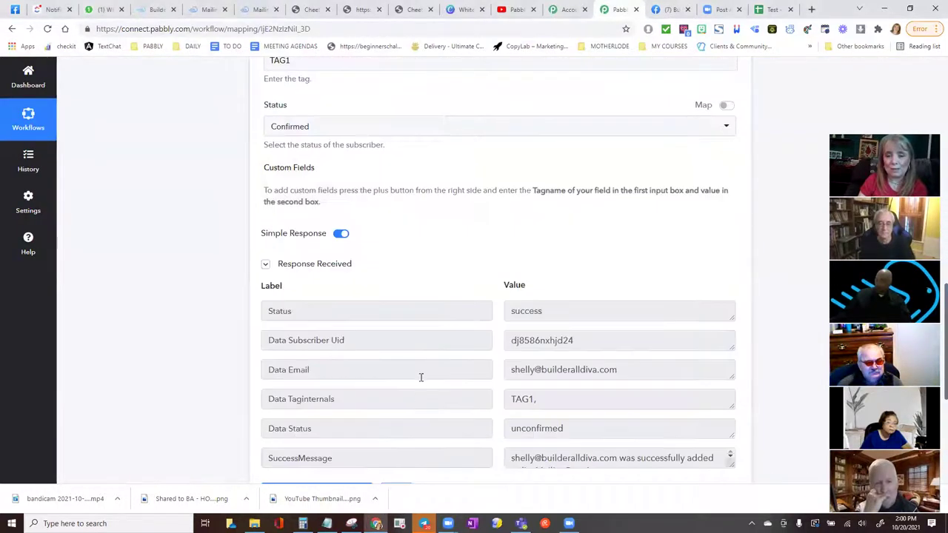
scroll(421, 377, down, 4)
click(395, 187)
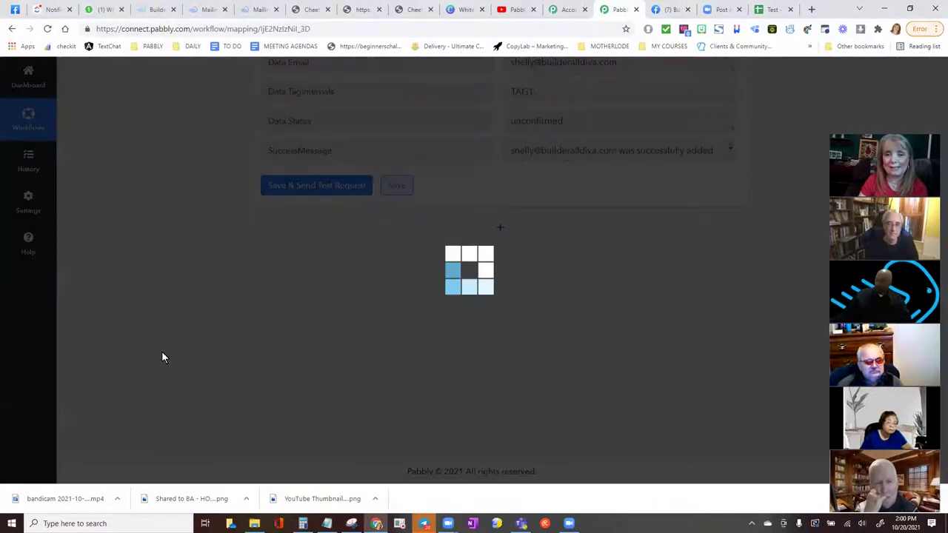
Collapse the Google Sheets and Builderall Mailingboss step cards
scroll(740, 222, up, 4)
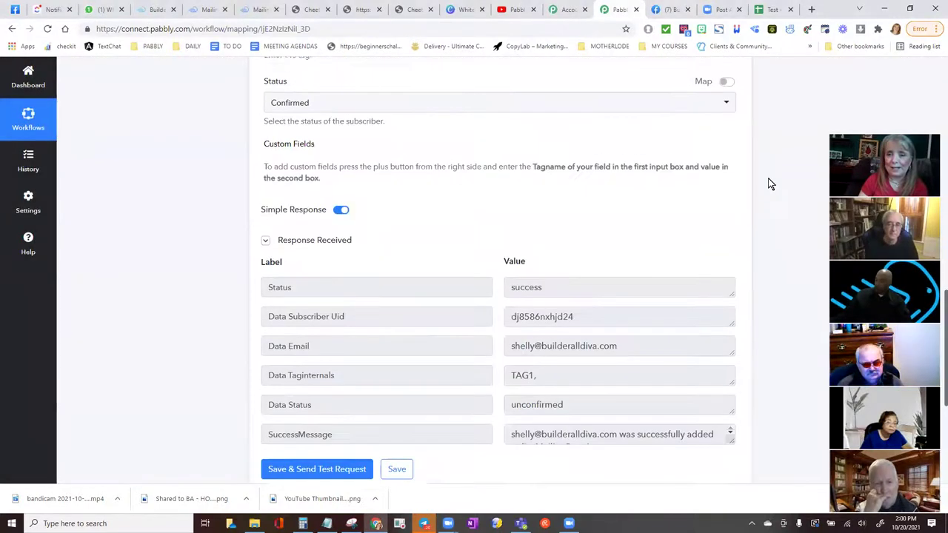
scroll(771, 184, up, 10)
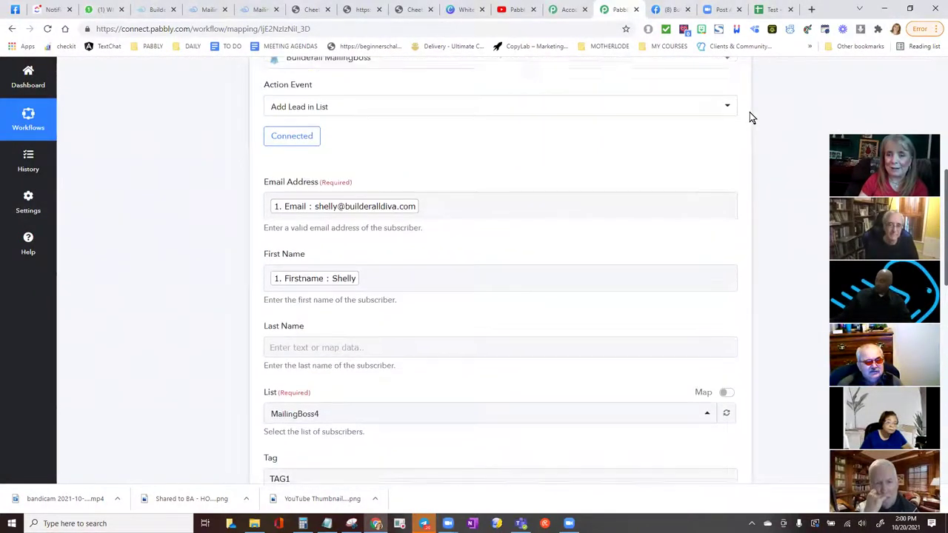
scroll(750, 113, up, 3)
click(736, 110)
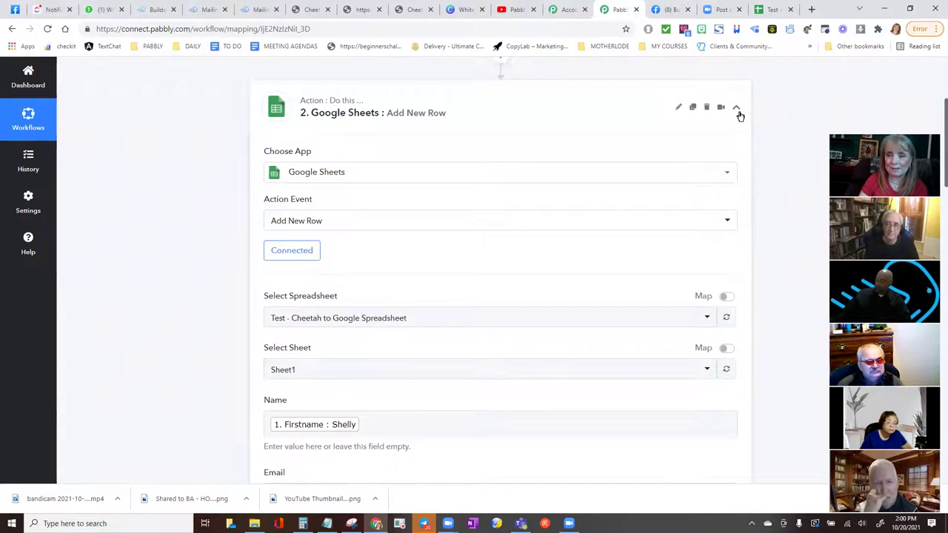
click(736, 110)
click(736, 151)
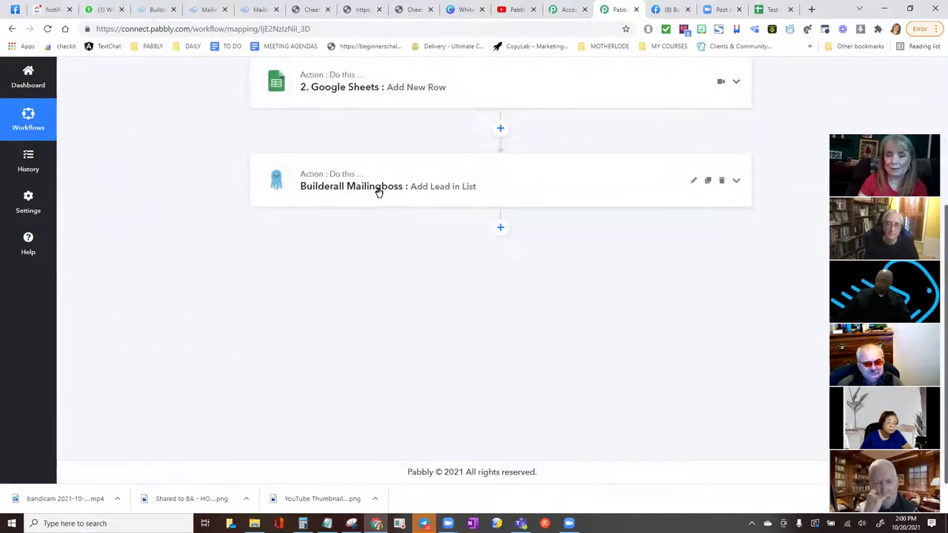
Rename the Mailingboss Add Lead in List step to 'MB4'
click(692, 182)
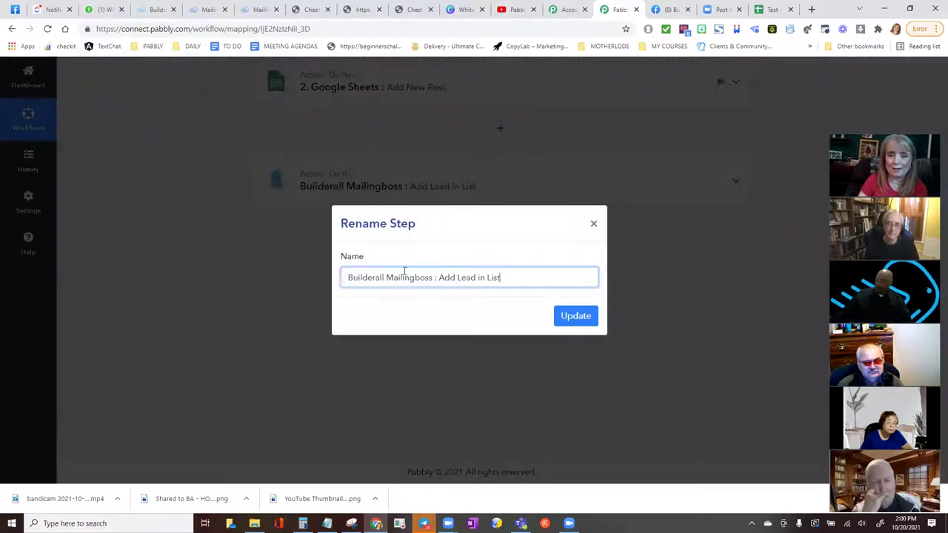
drag(509, 278, 337, 280)
text(MB4)
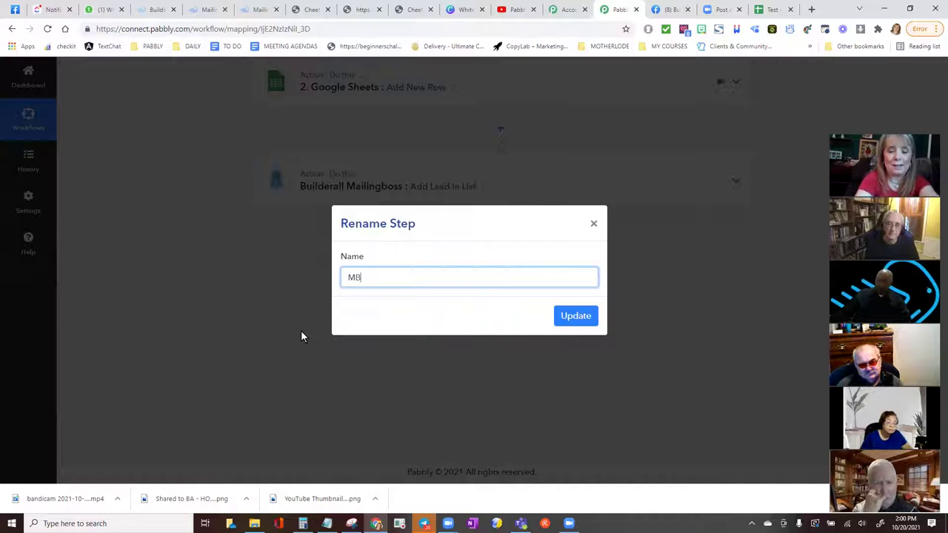
click(581, 316)
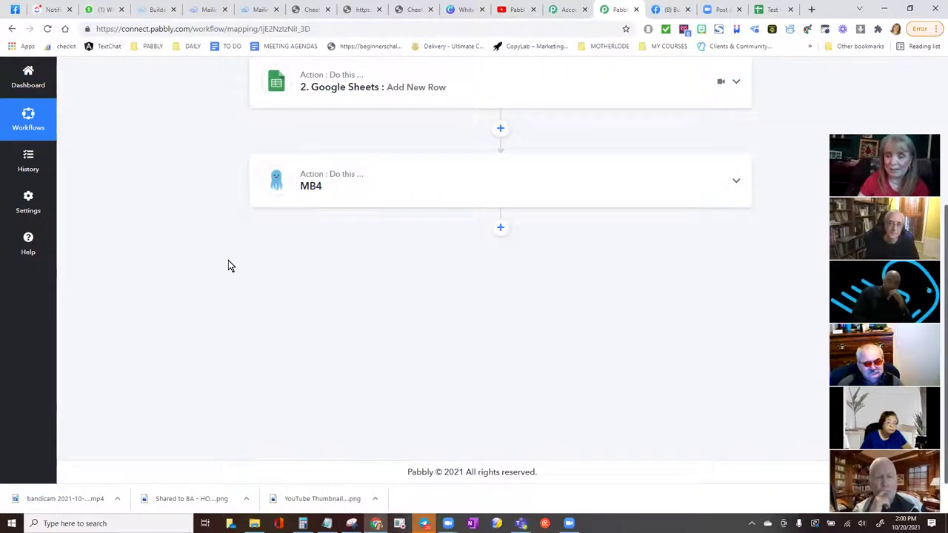
scroll(144, 267, up, 3)
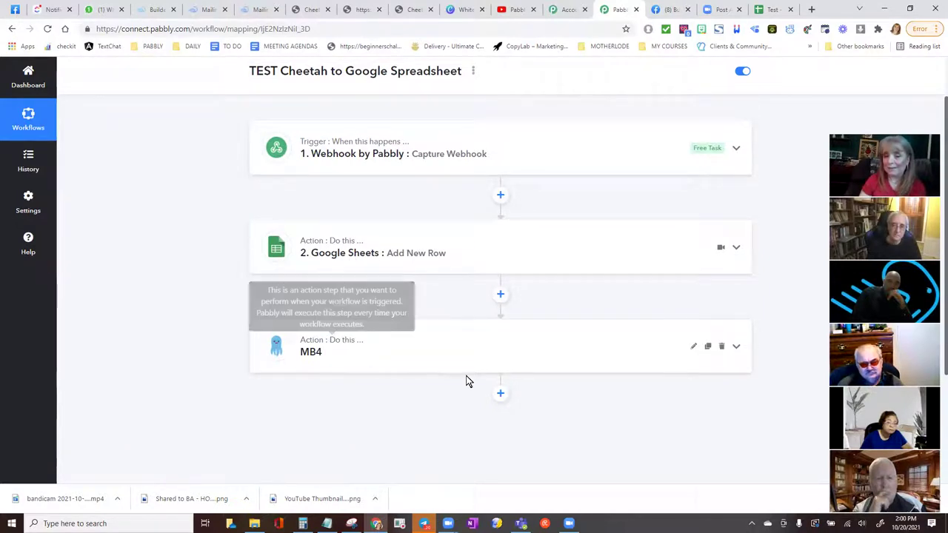
Insert a fourth step below MB4 using the API by Pabbly app
click(500, 394)
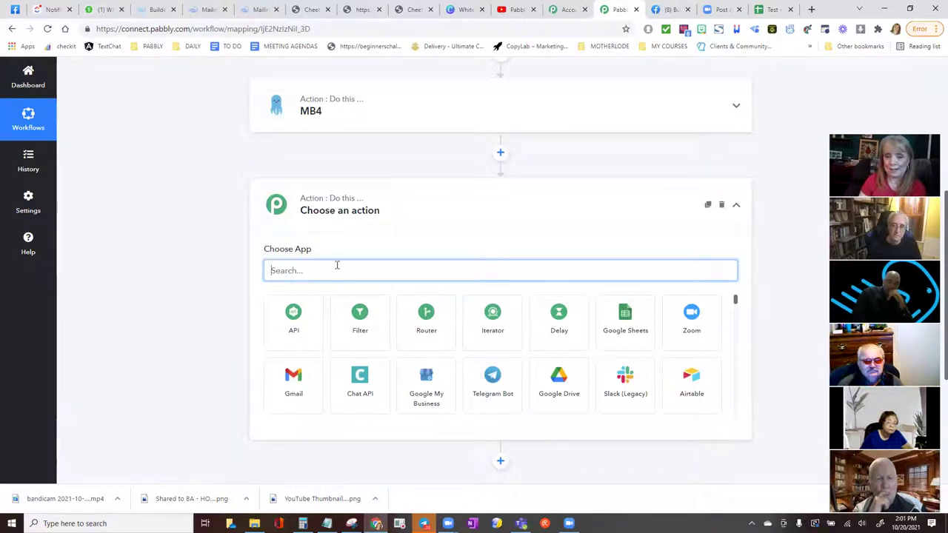
text(ebhook)
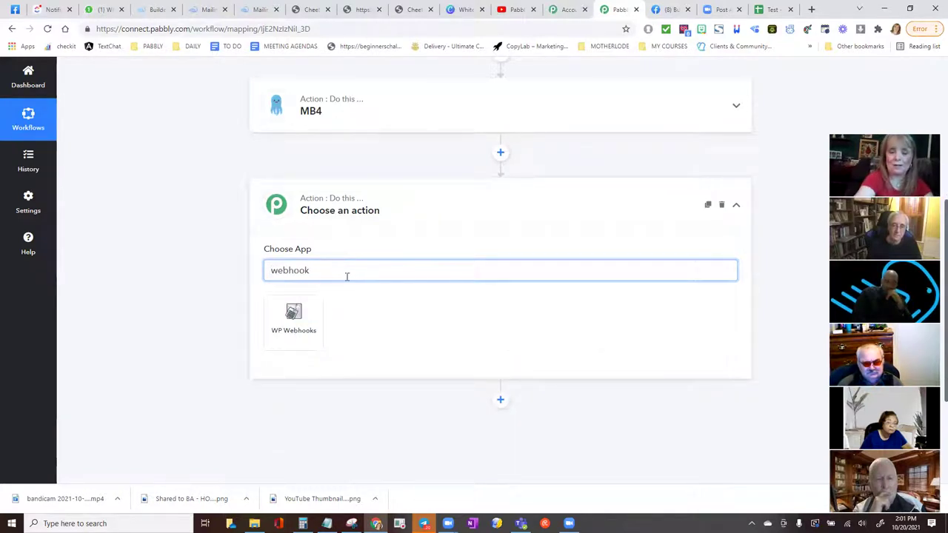
key(BackSpace)
key(BackSpace)
key(BackSpace)
click(271, 328)
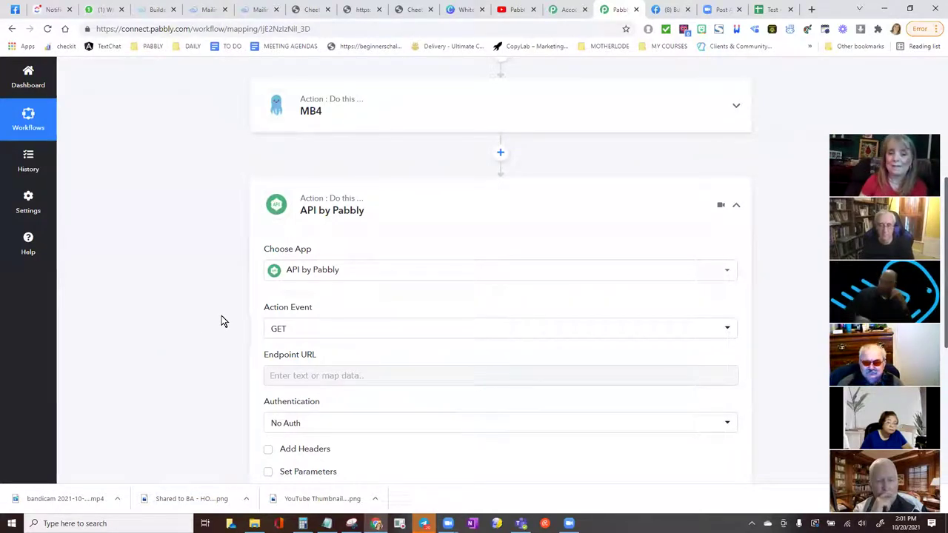
scroll(234, 304, down, 1)
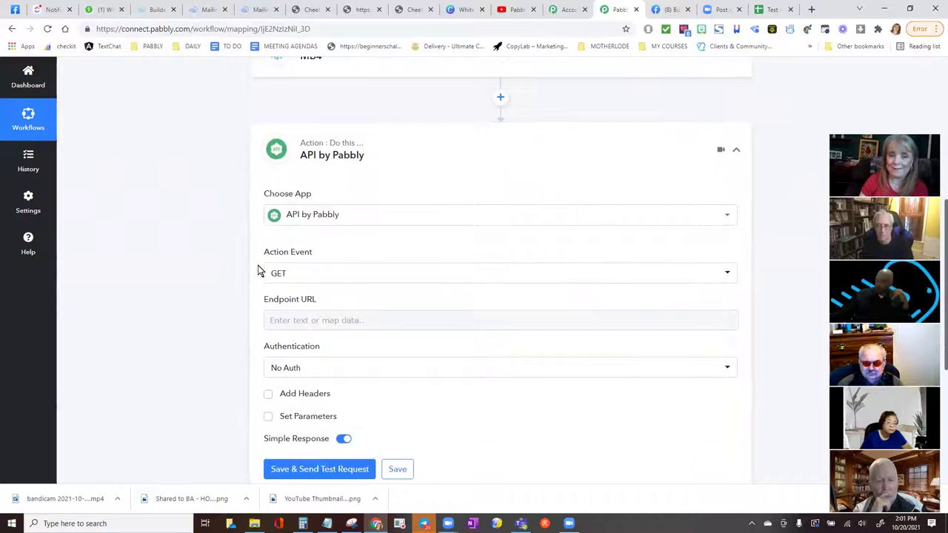
Change the API by Pabbly action event from GET to POST, leaving Endpoint URL empty
click(306, 273)
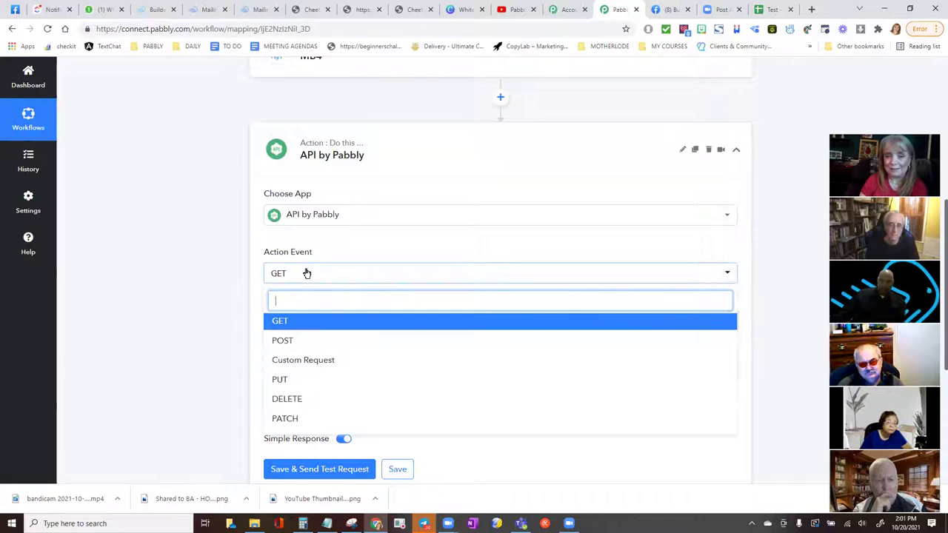
click(286, 342)
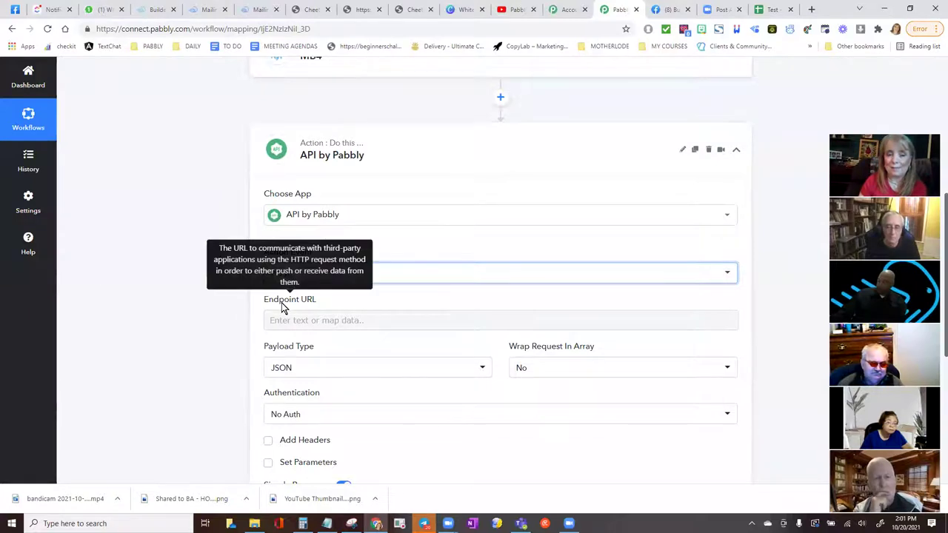
click(300, 319)
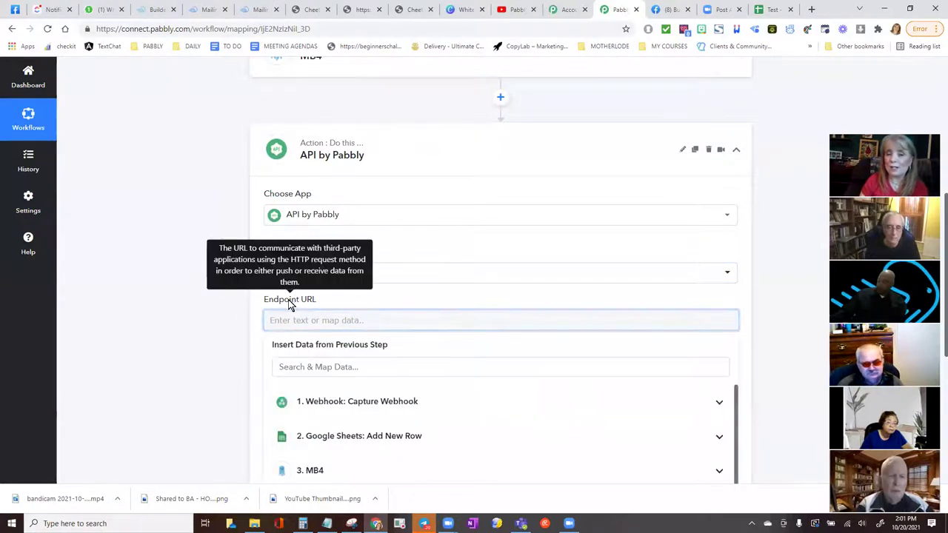
click(236, 316)
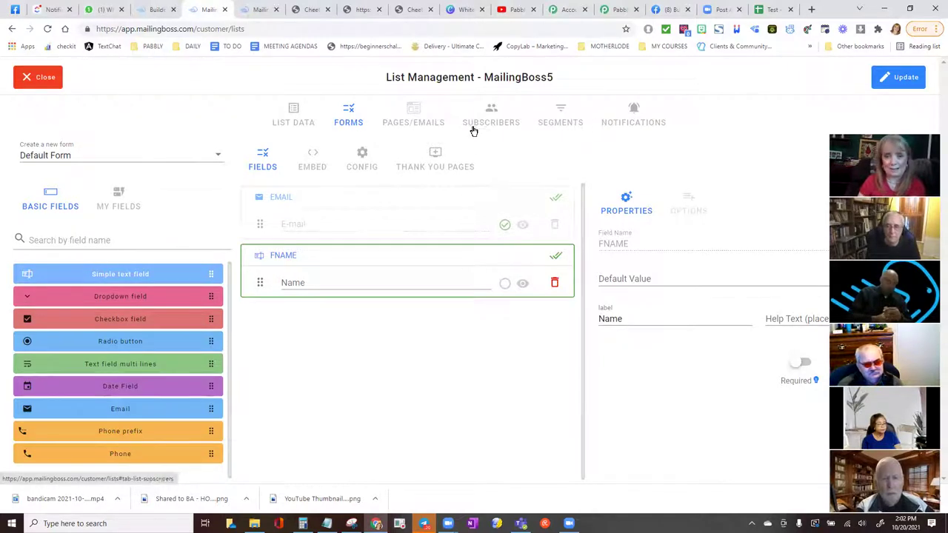
Copy the MailingBoss5 form's subscribe URL from its Forms > Embed codes, then return to Pabbly Connect
click(344, 118)
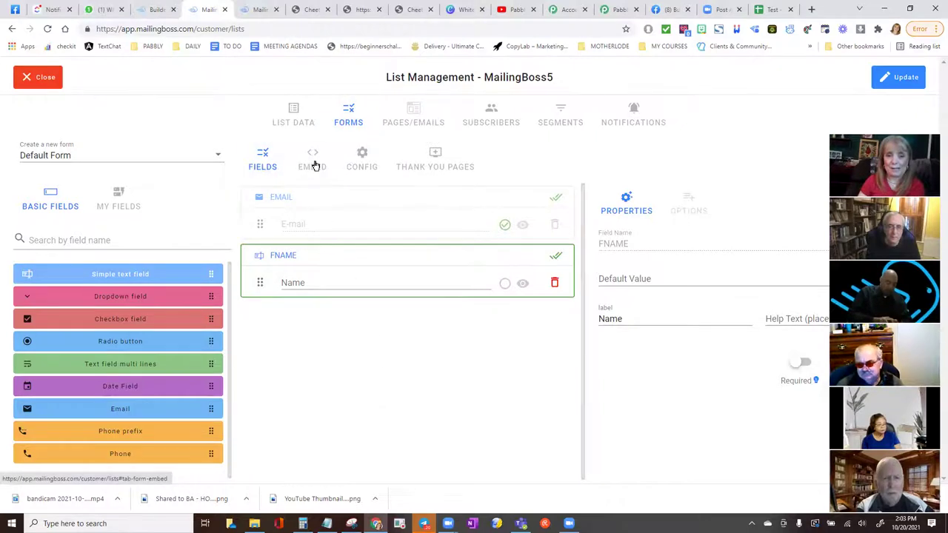
click(314, 163)
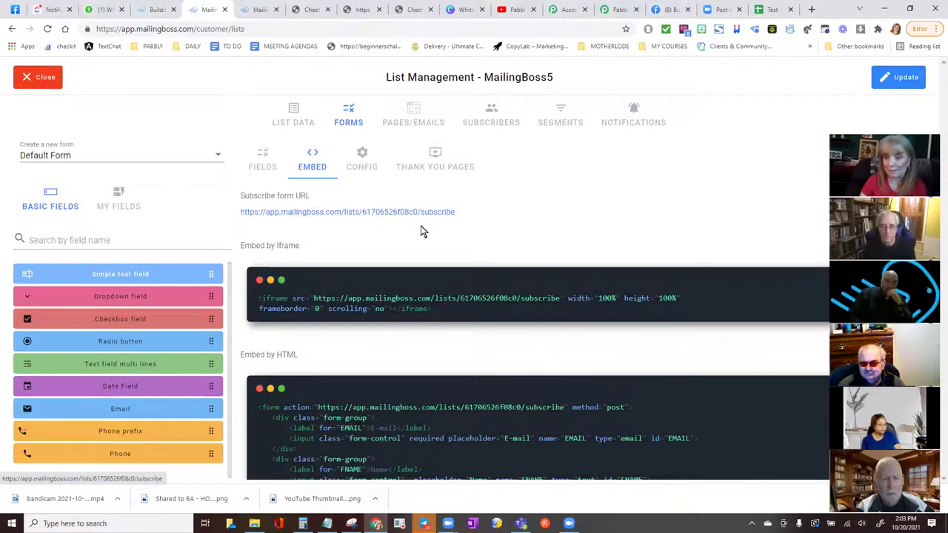
drag(459, 211, 243, 211)
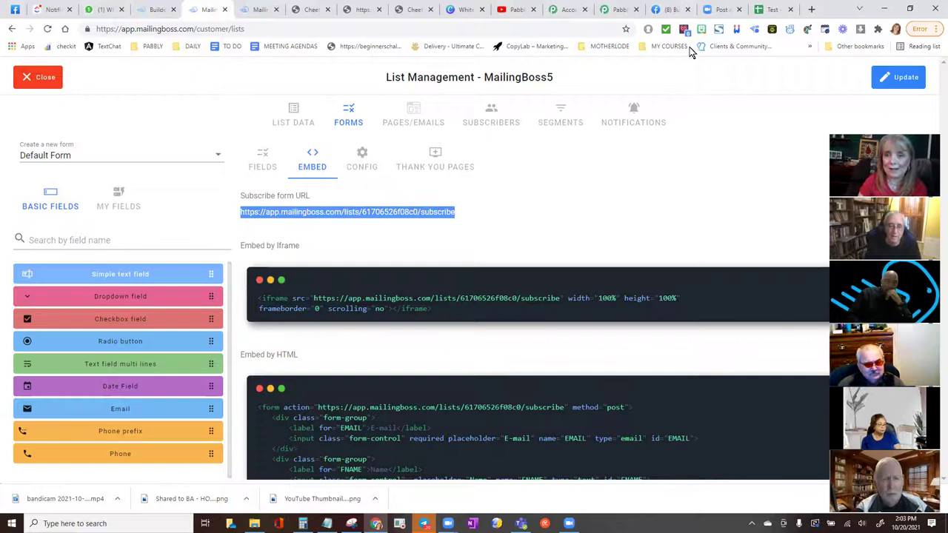
click(609, 10)
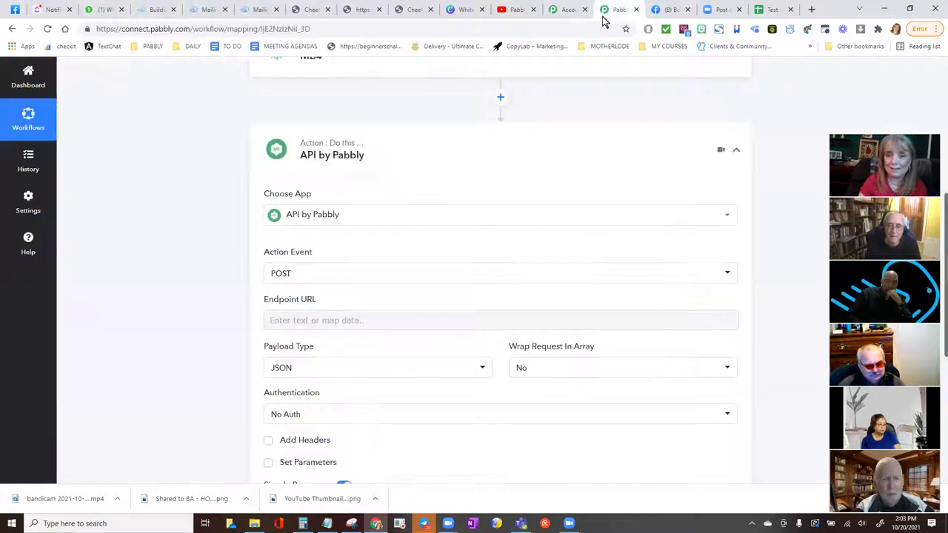
Paste the MailingBoss5 subscribe URL as the POST endpoint and turn on Set Parameters
click(312, 321)
text(https://app.mailingboss.com/lists/61706526f08c0/subscribe)
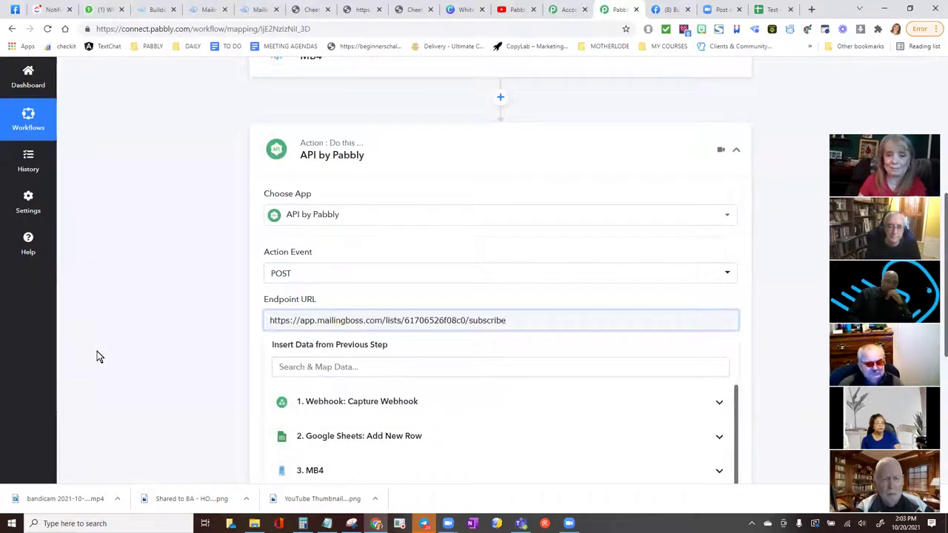
click(97, 352)
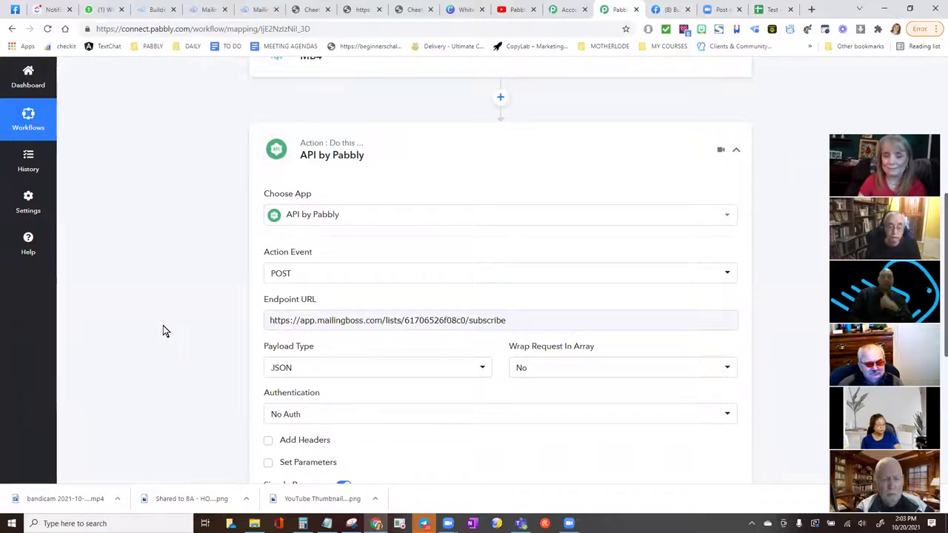
scroll(172, 321, down, 2)
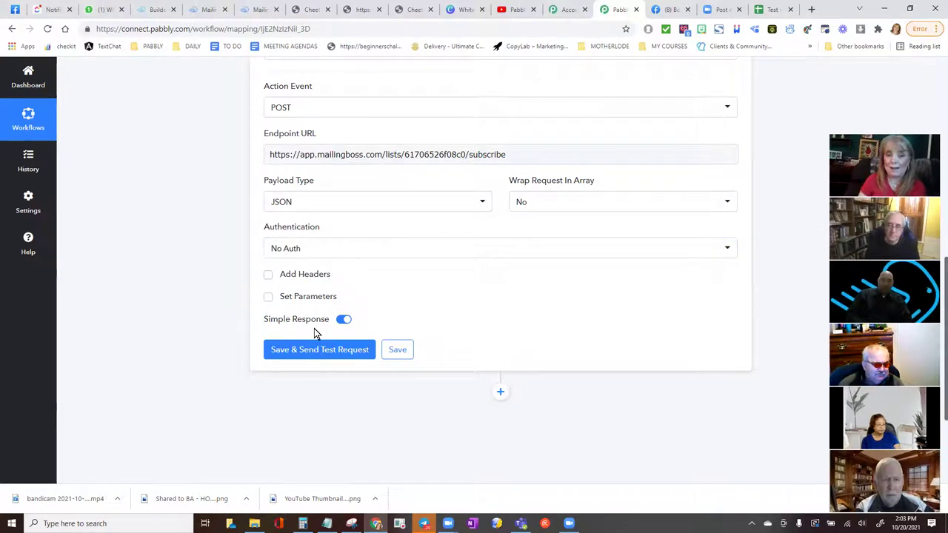
click(268, 297)
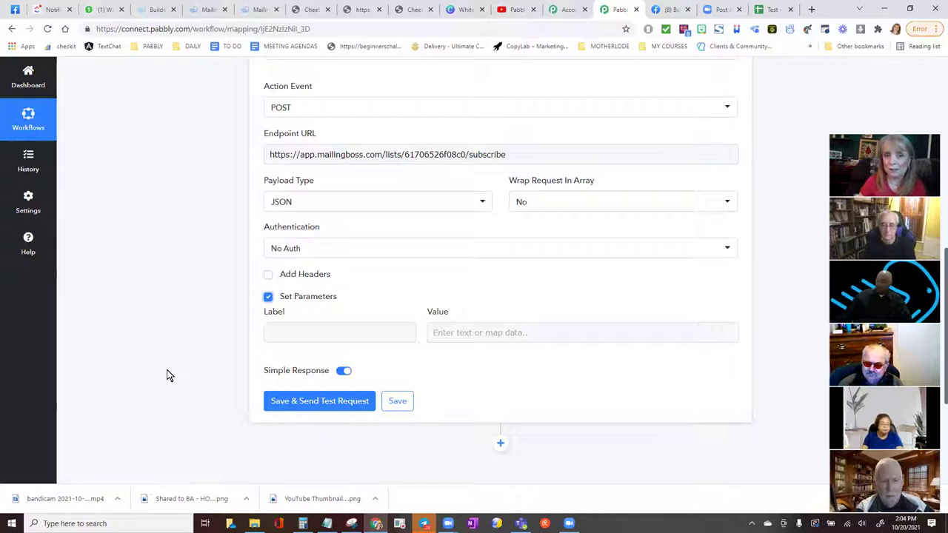
click(210, 10)
click(265, 158)
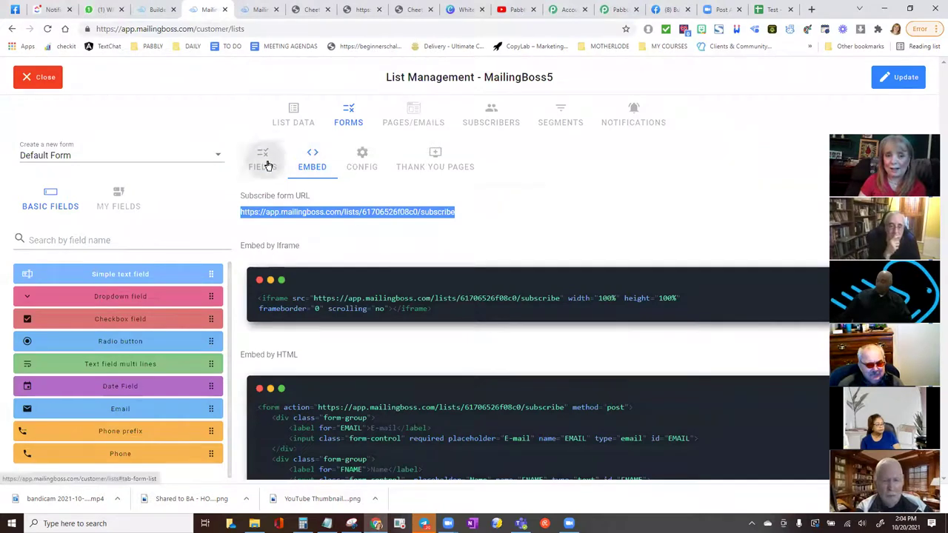
click(289, 215)
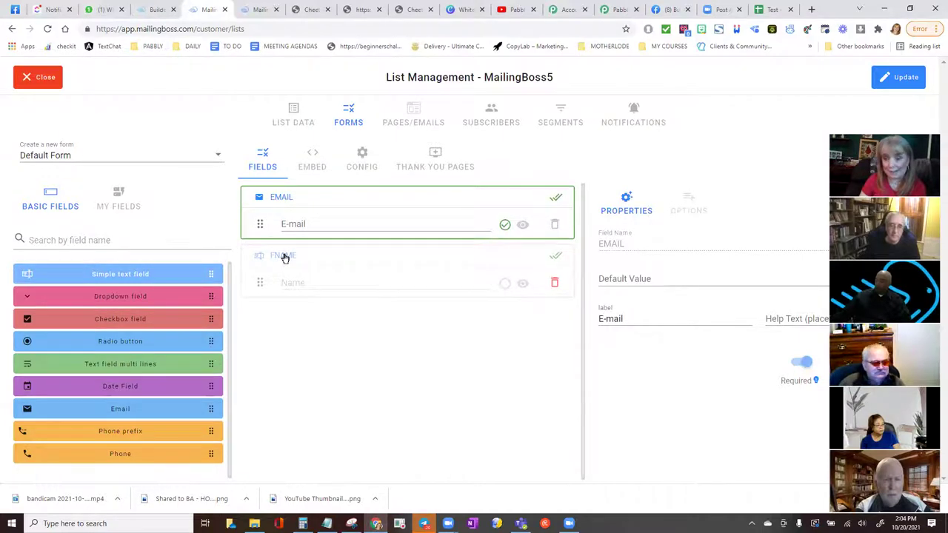
click(614, 12)
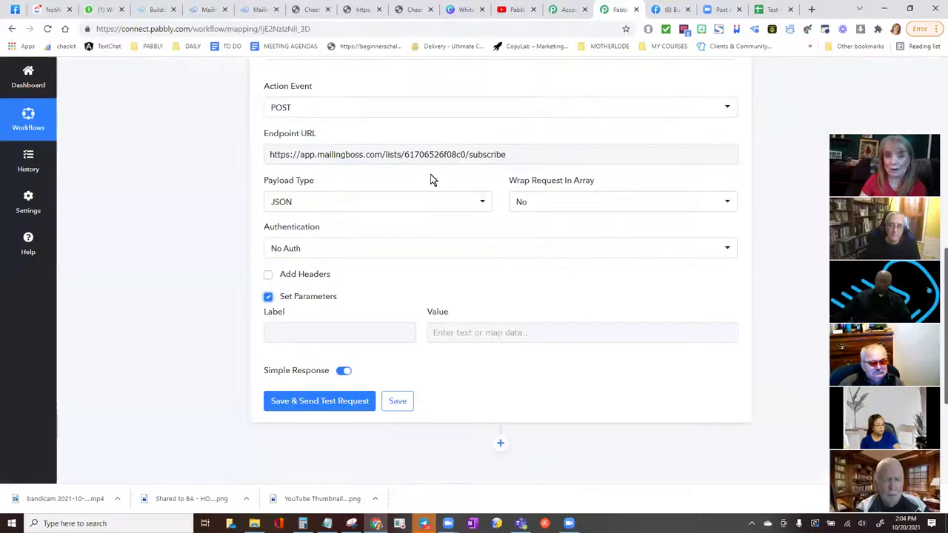
Create two parameter rows labelled FNAME and EMAIL
click(299, 333)
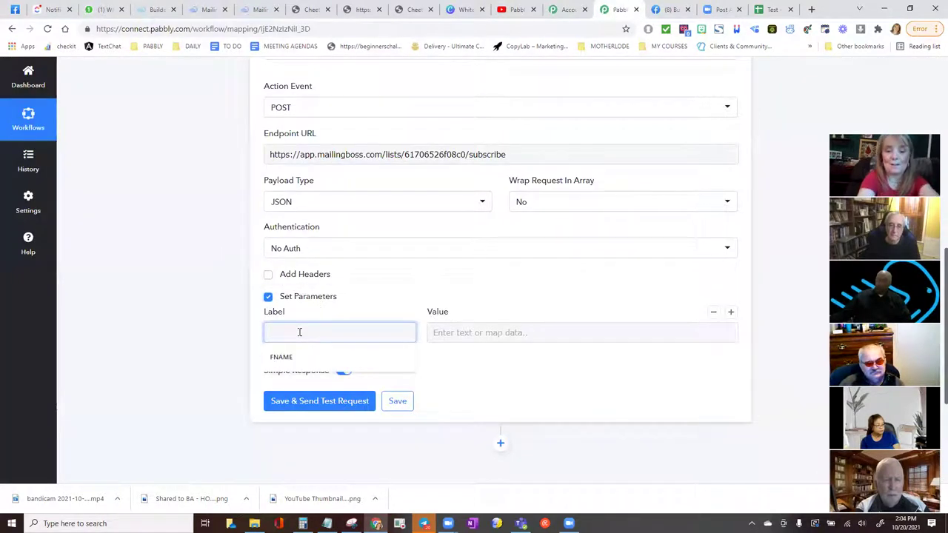
text(FNAME)
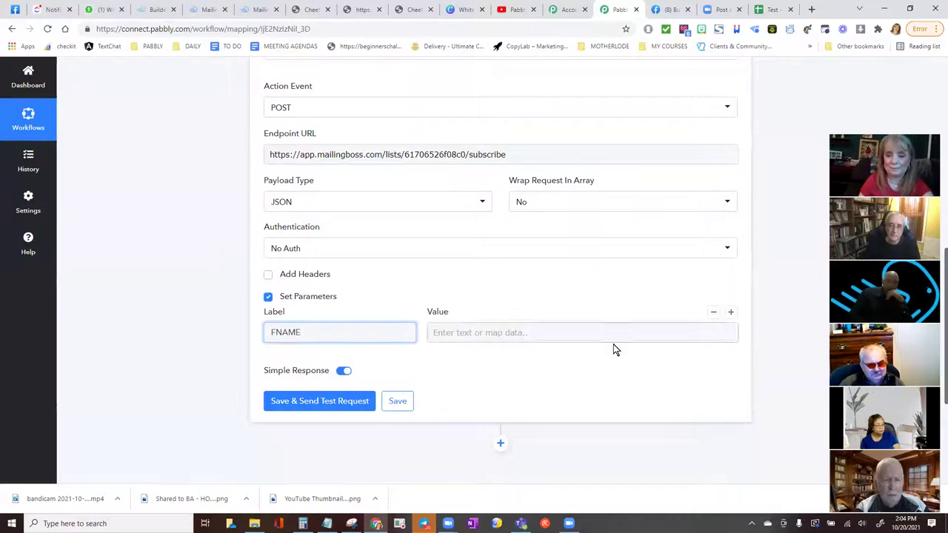
click(730, 312)
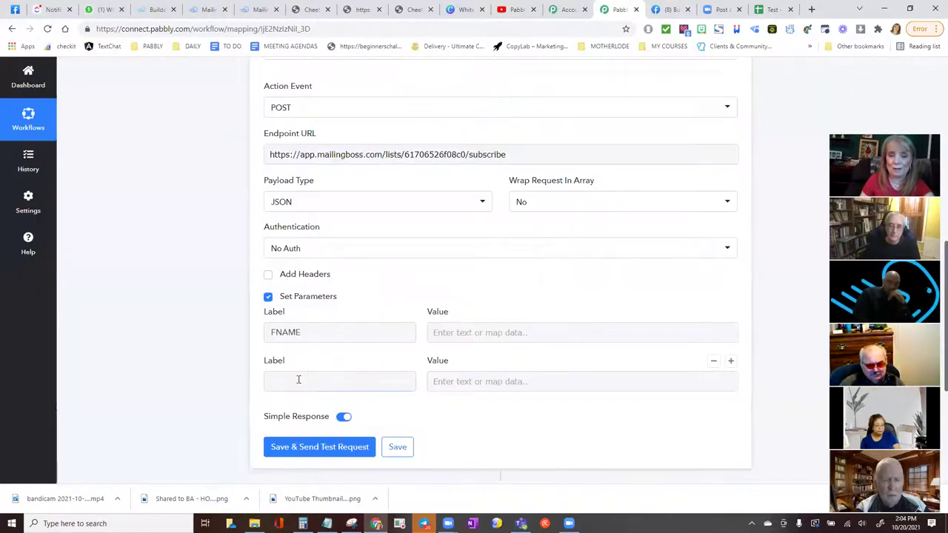
click(316, 382)
text(EMAIL)
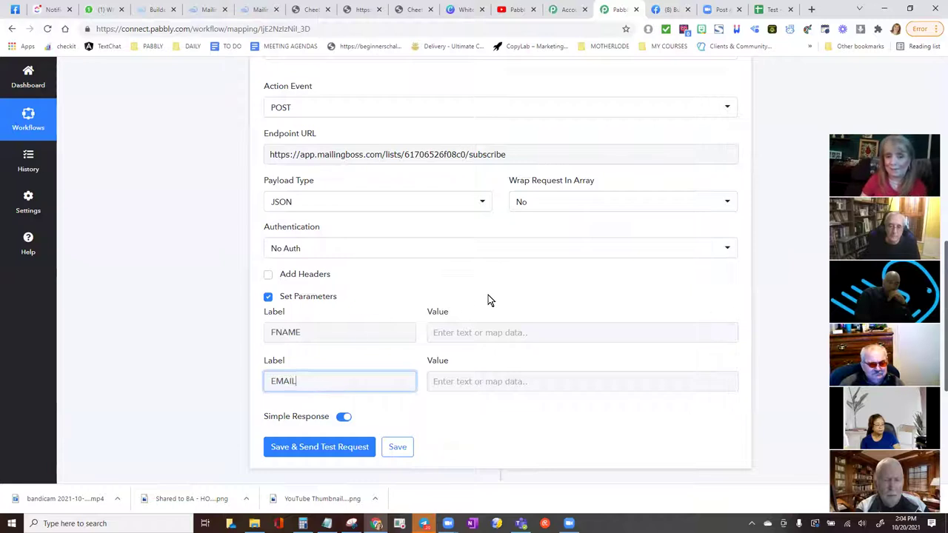
click(502, 285)
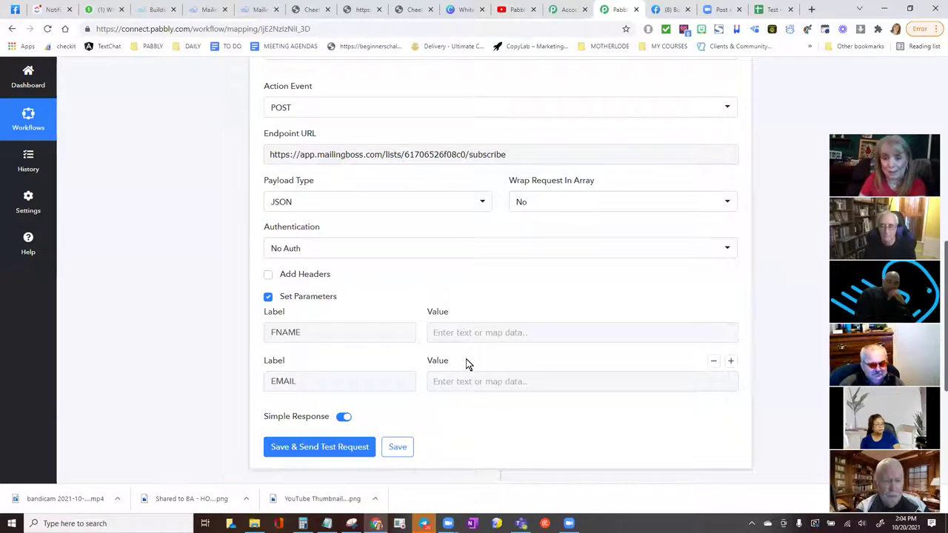
Map the webhook's Firstname into FNAME and its Email into EMAIL
click(470, 333)
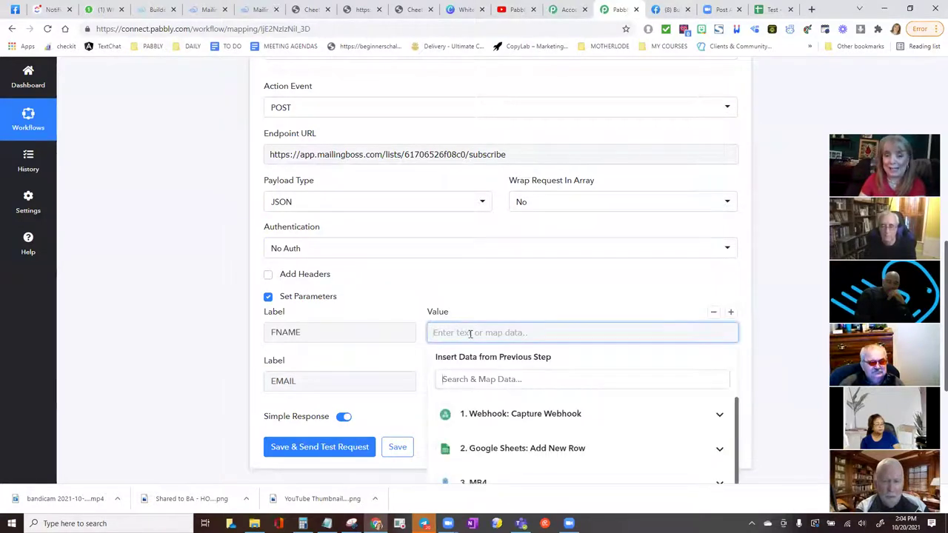
click(502, 415)
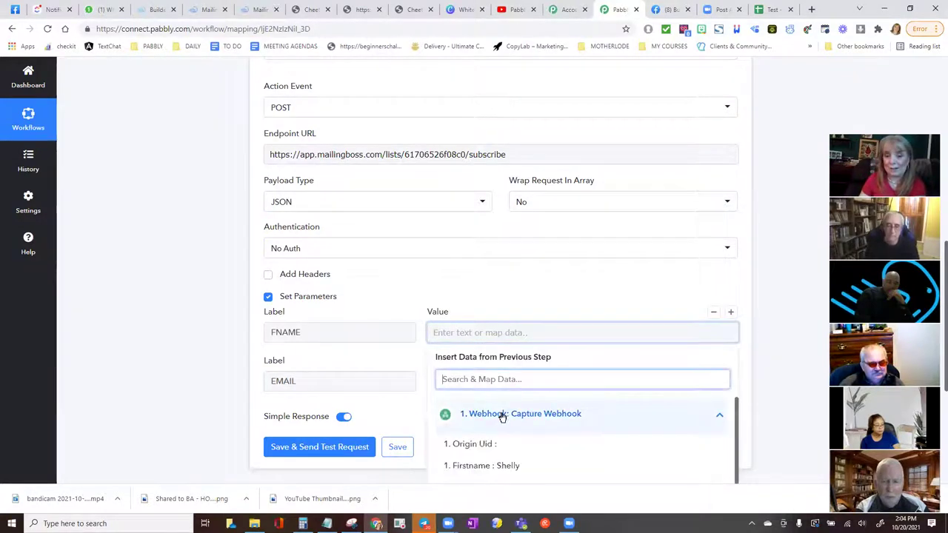
click(474, 464)
click(497, 386)
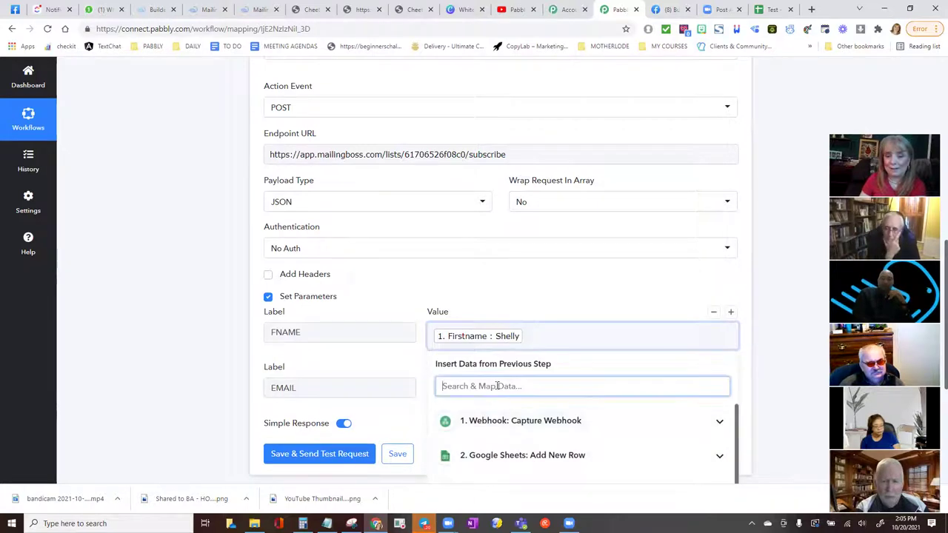
click(466, 394)
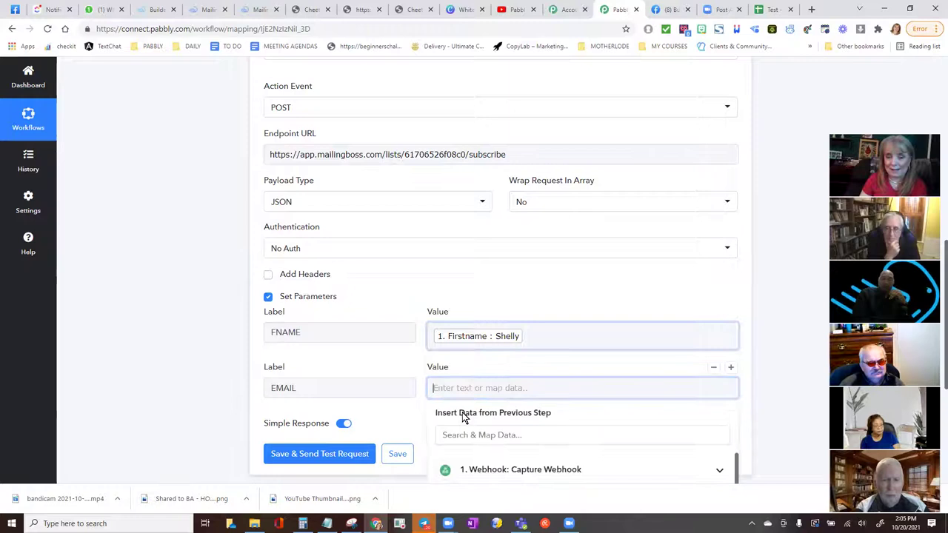
click(627, 432)
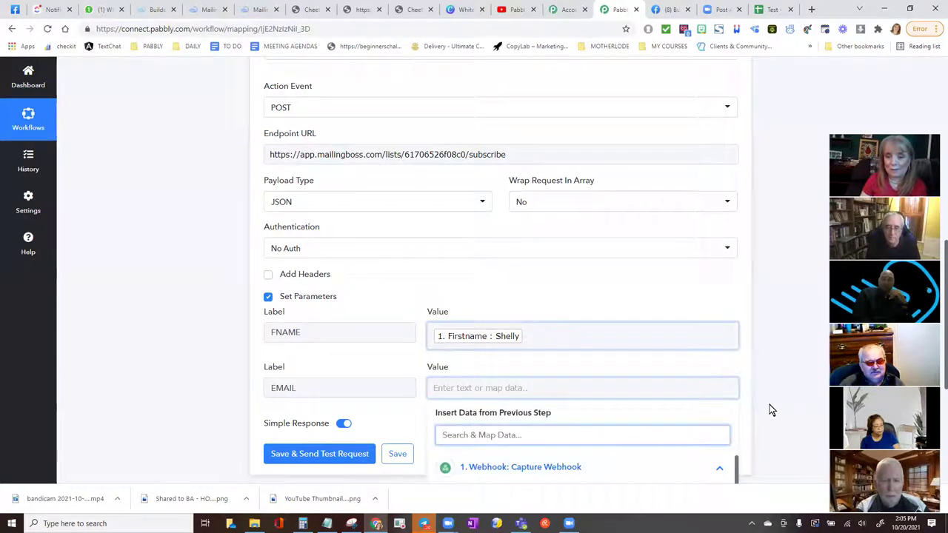
click(493, 435)
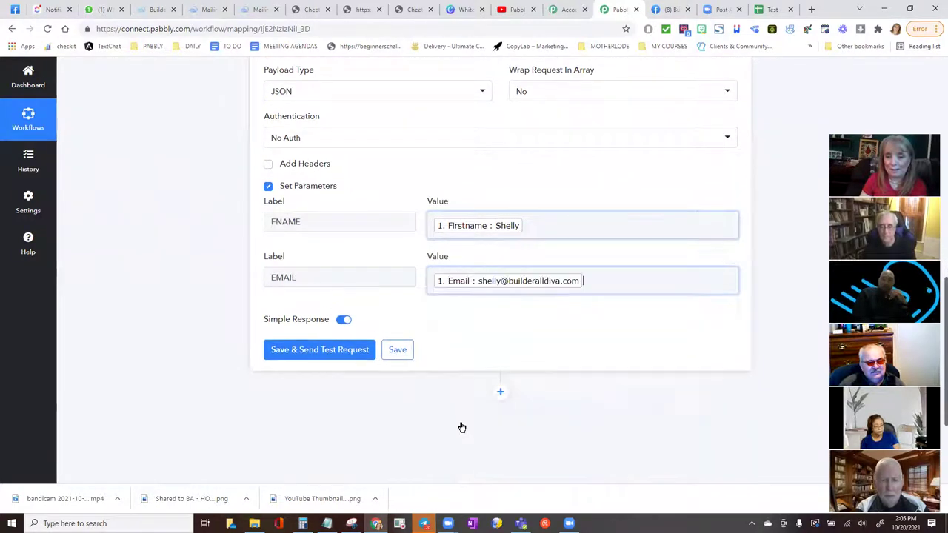
click(772, 226)
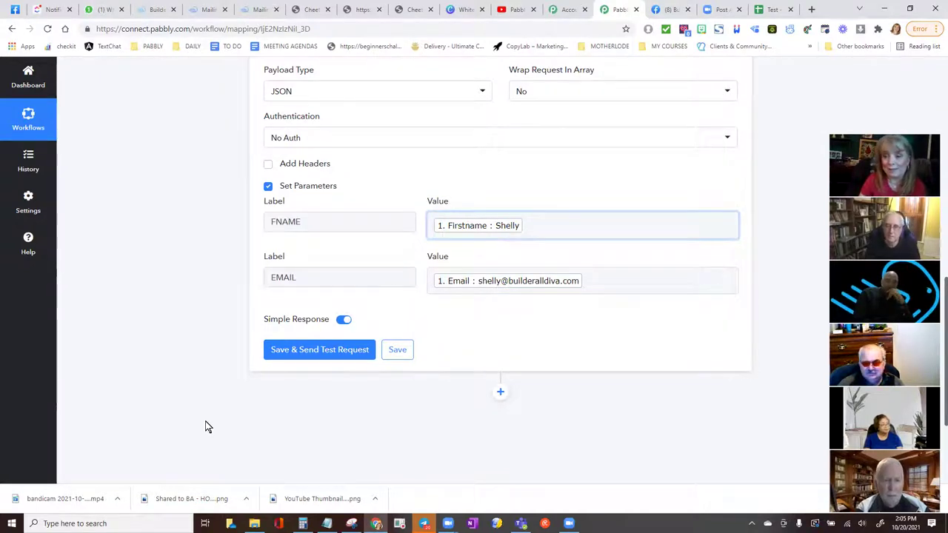
Save and send the POST test, then check MailingBoss5 subscribers for the new unconfirmed signup
click(310, 351)
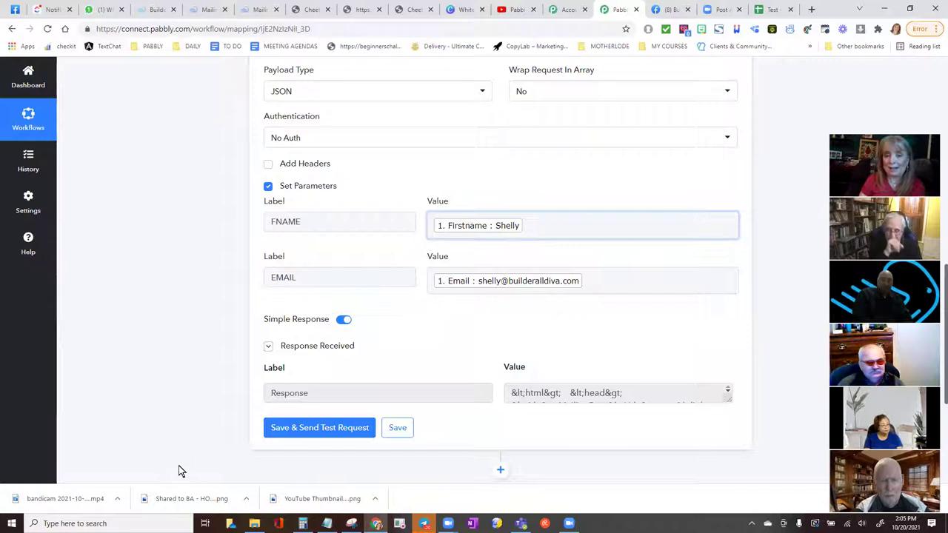
scroll(730, 381, down, 2)
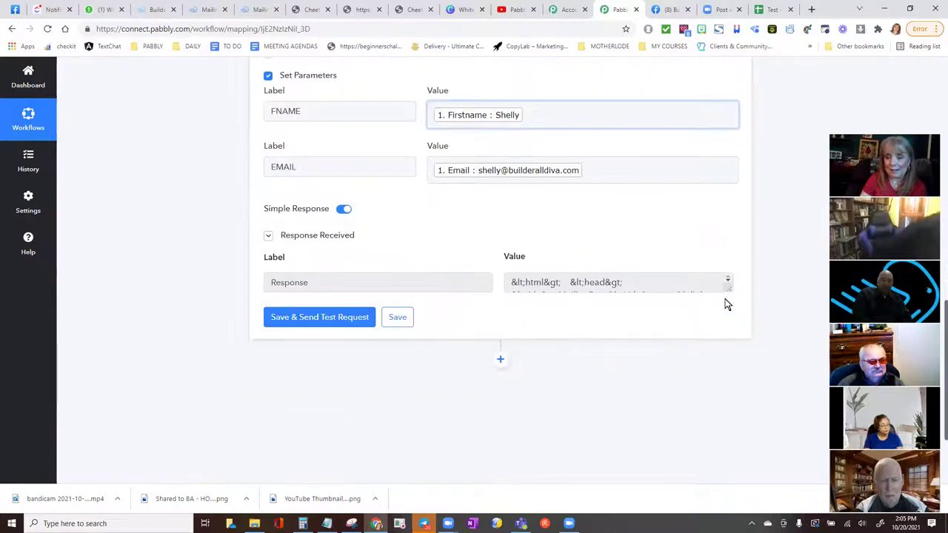
drag(729, 290, 758, 420)
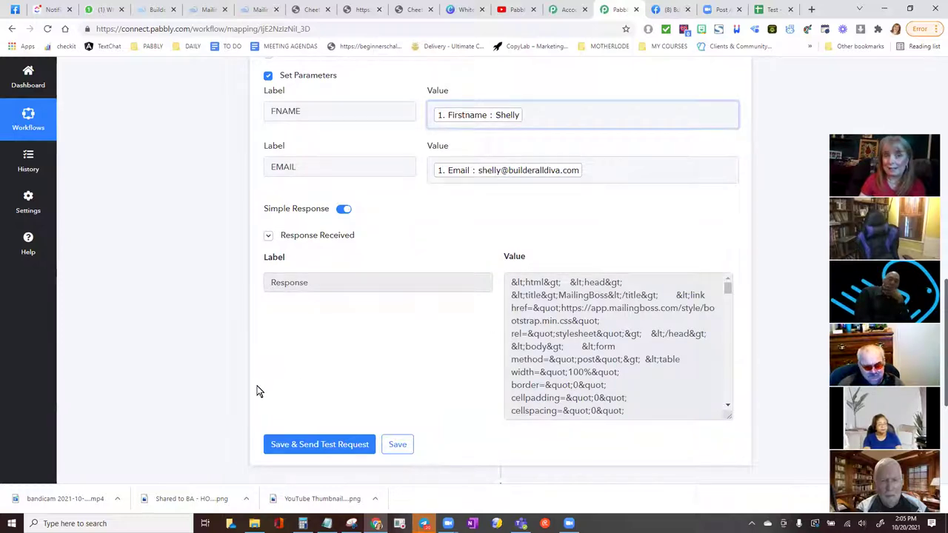
click(203, 9)
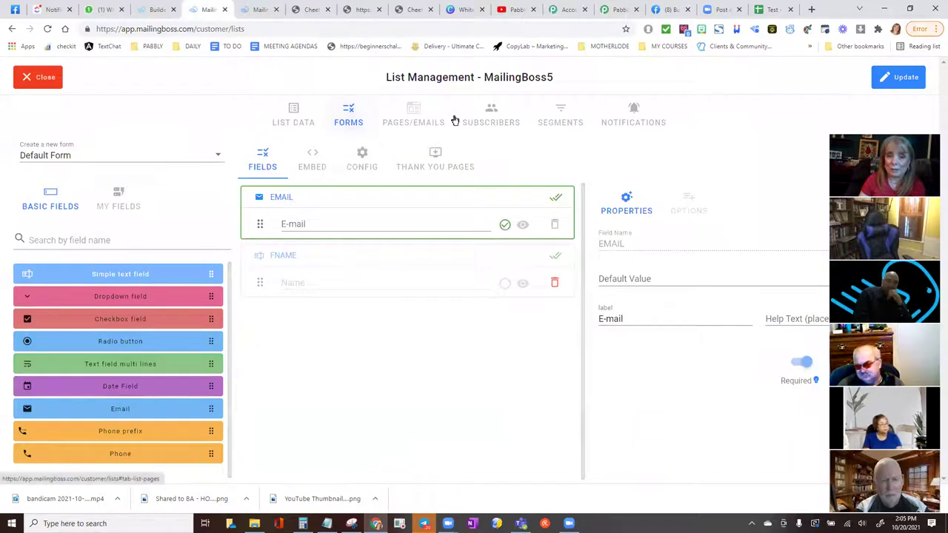
click(489, 113)
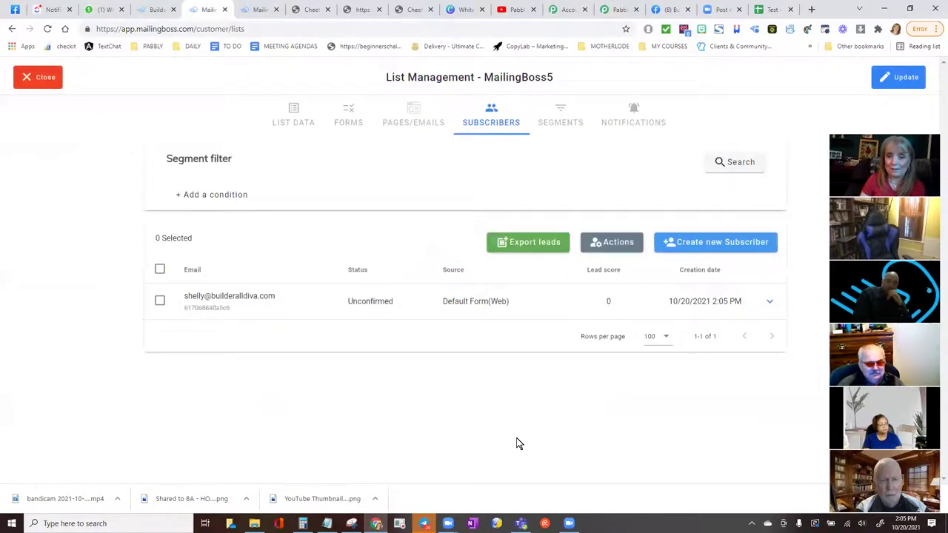
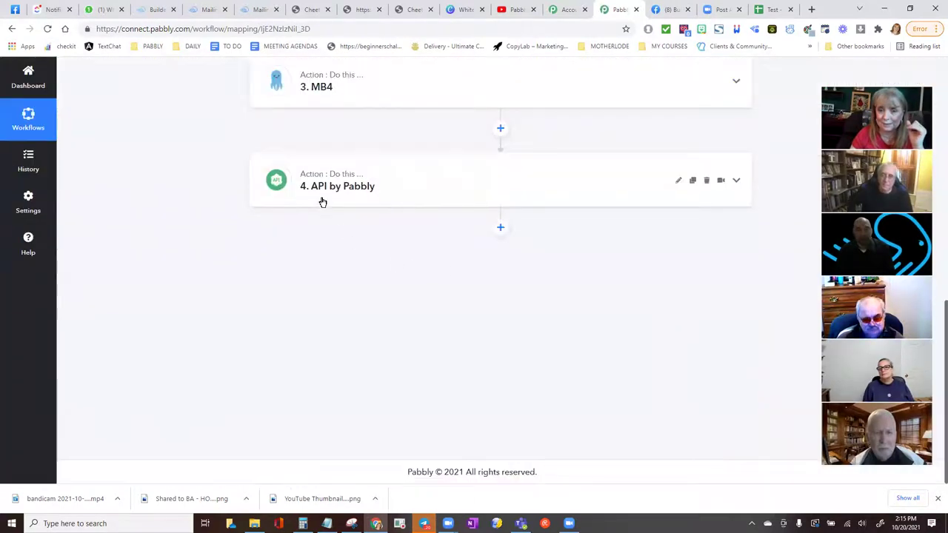
Collapse the Webhook by Pabbly trigger at the top of the Cheetah-to-Google-Sheets workflow
scroll(677, 310, up, 10)
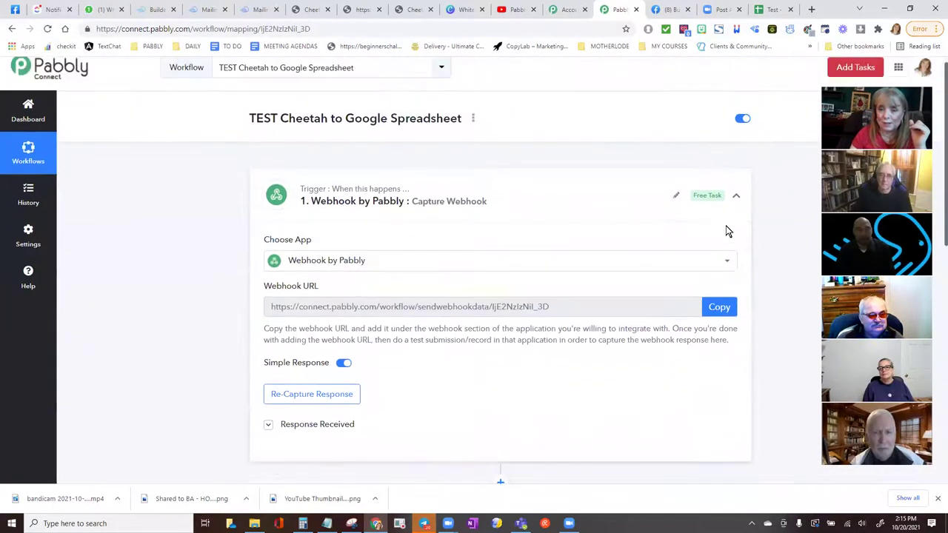
click(737, 195)
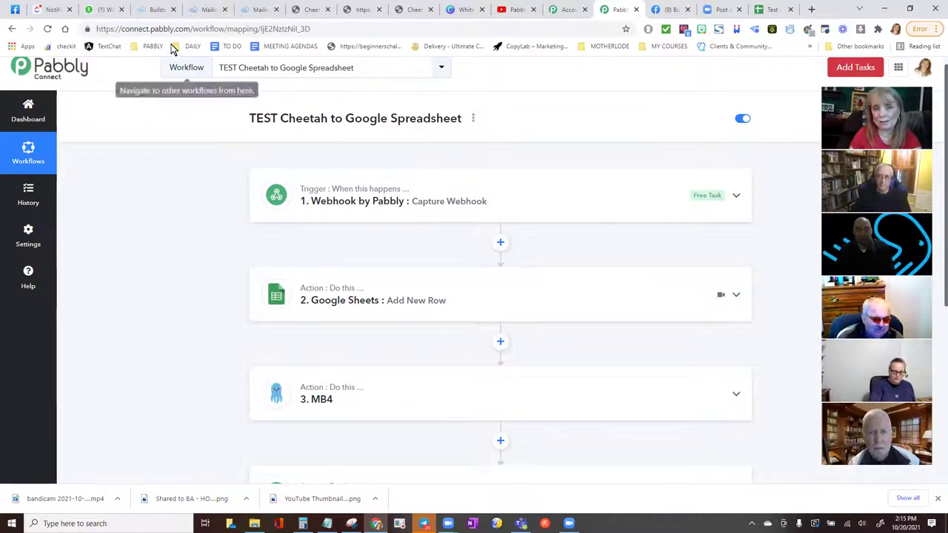
click(154, 9)
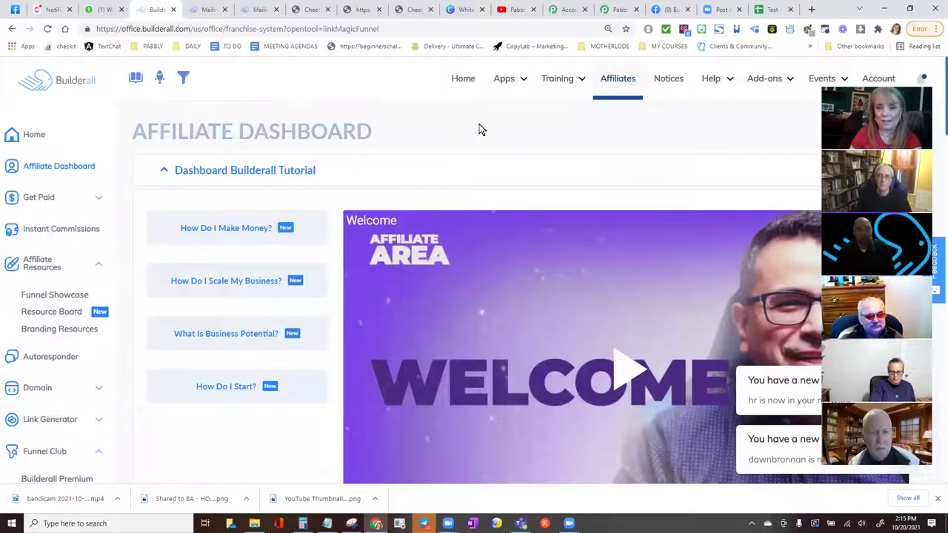
Launch Cheetah Website Builder from the Builderall apps menu
mouse_move(507, 83)
click(115, 157)
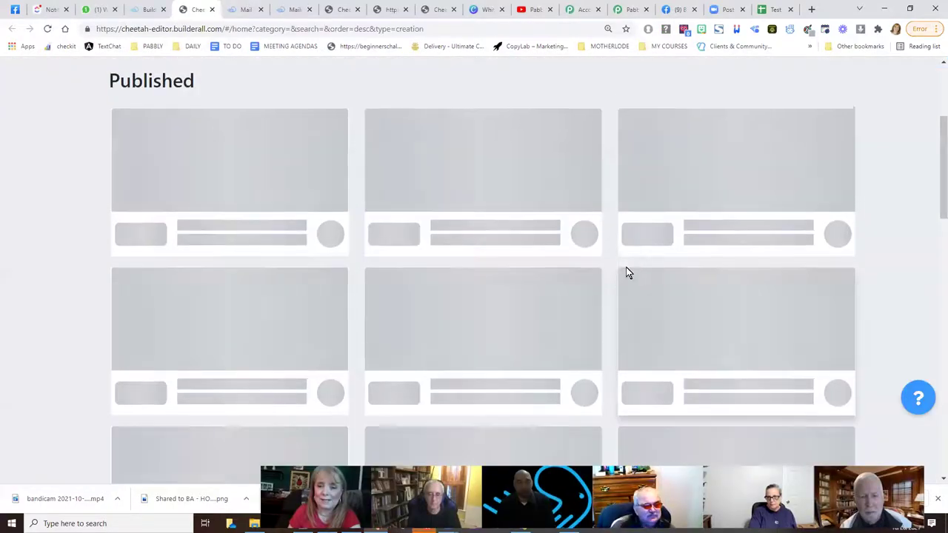
Browse the second and third pages of published sites, then return to page 1
scroll(545, 420, down, 8)
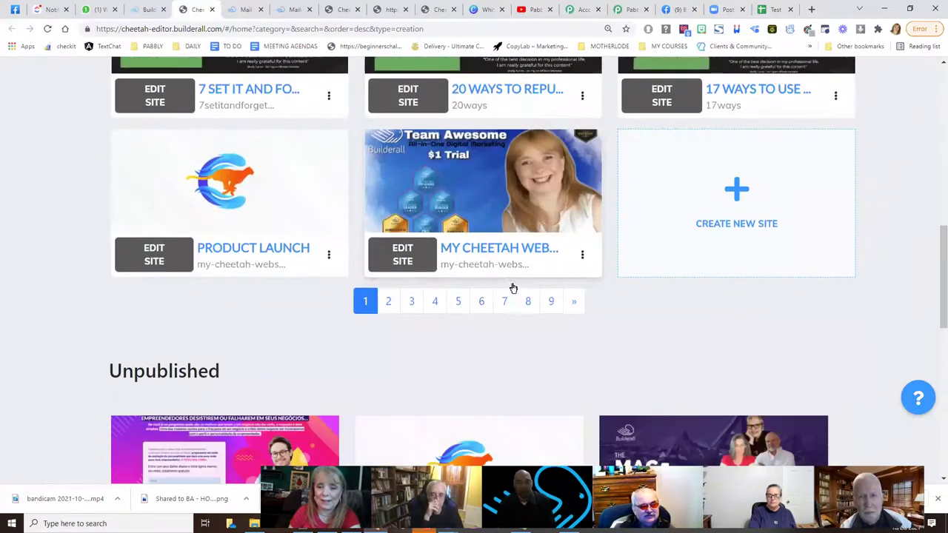
click(390, 301)
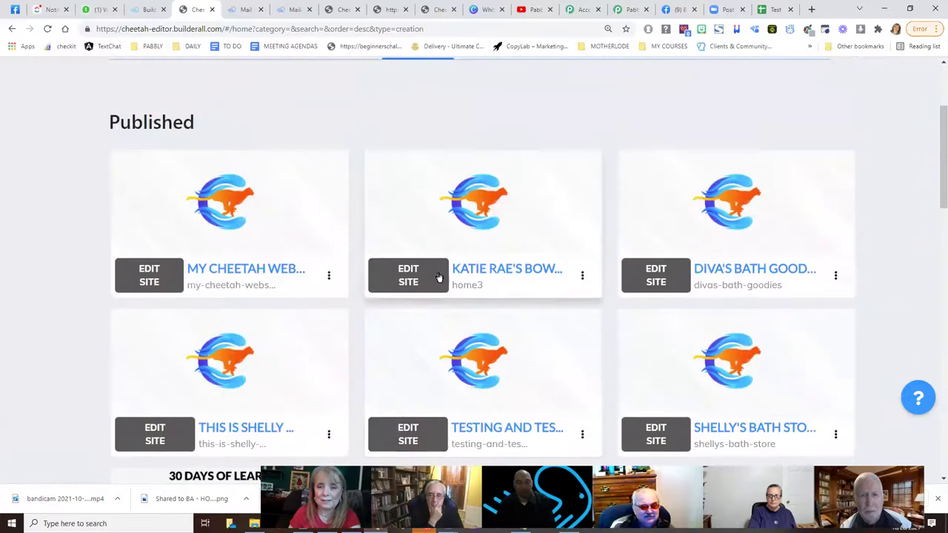
scroll(422, 266, down, 5)
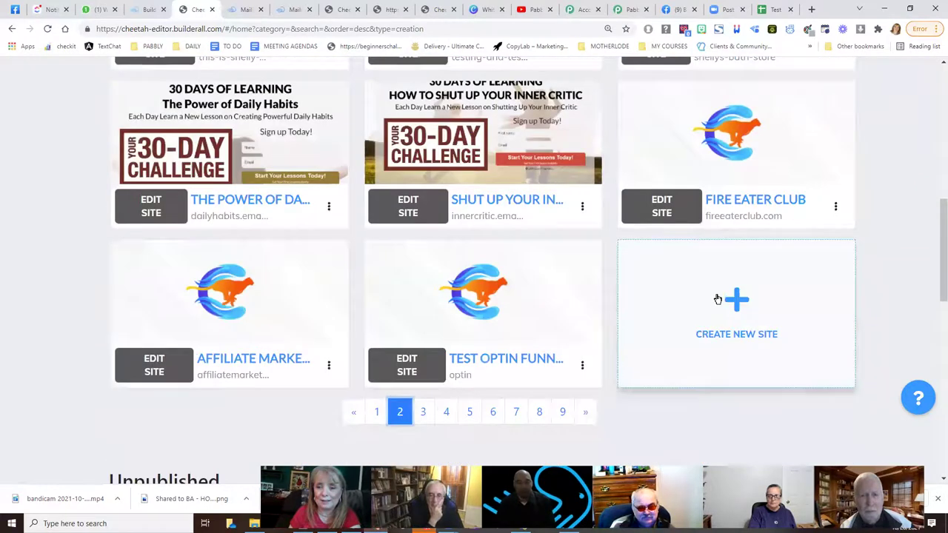
click(423, 412)
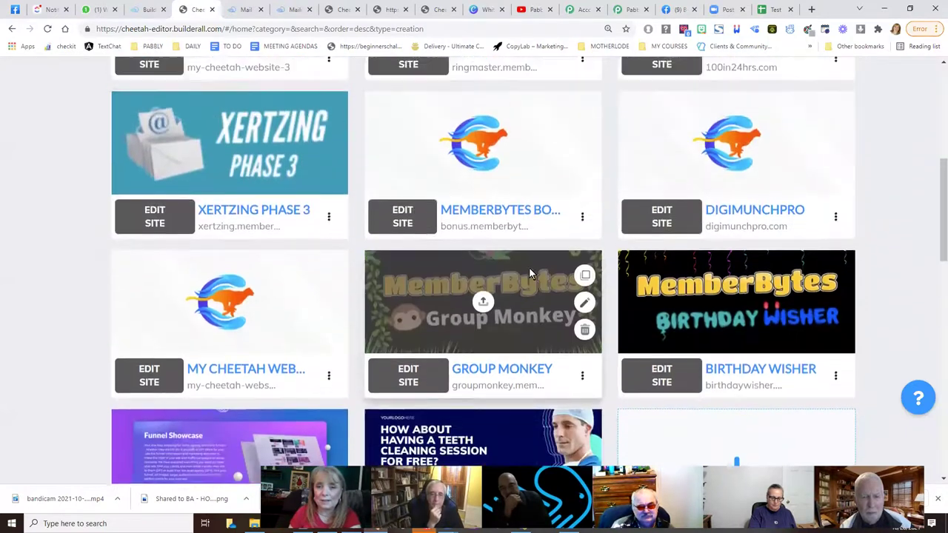
scroll(444, 222, up, 2)
scroll(668, 325, down, 3)
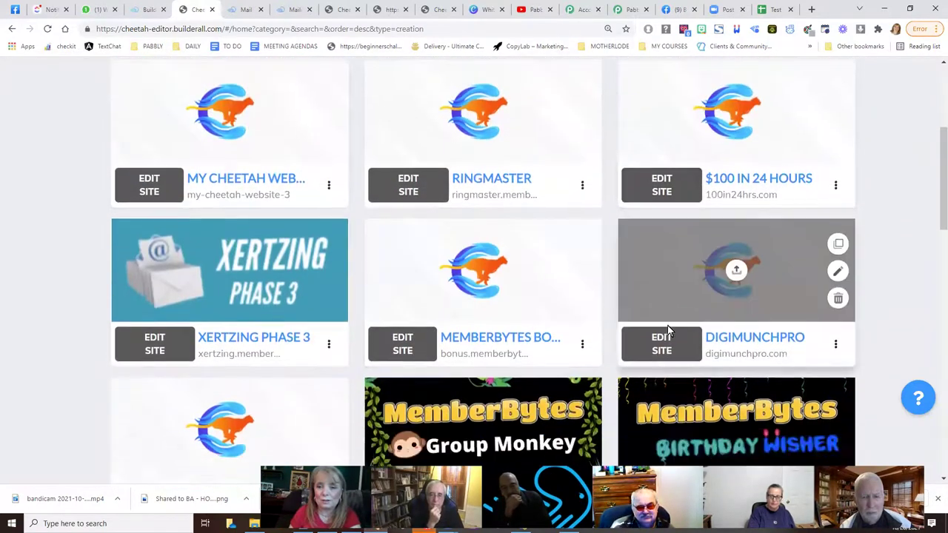
scroll(316, 378, down, 2)
scroll(482, 354, up, 7)
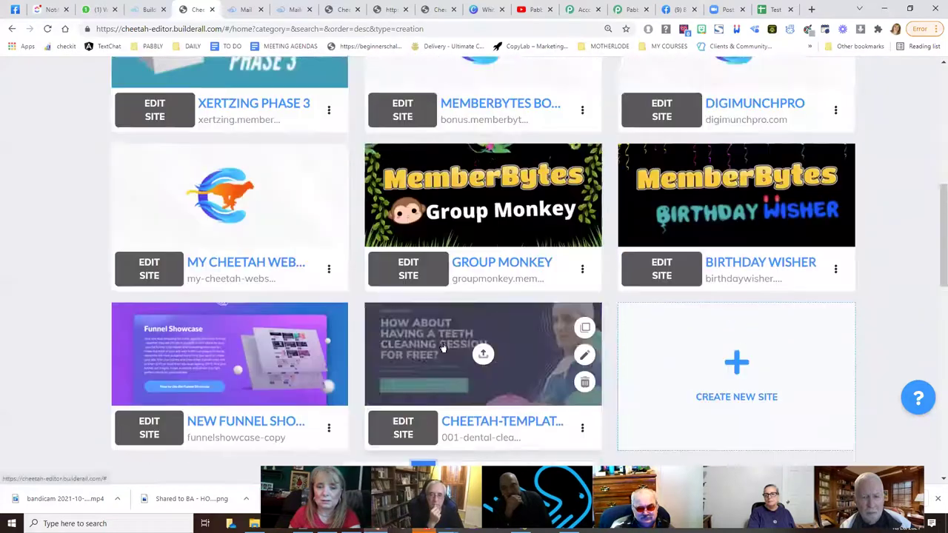
scroll(483, 266, up, 1)
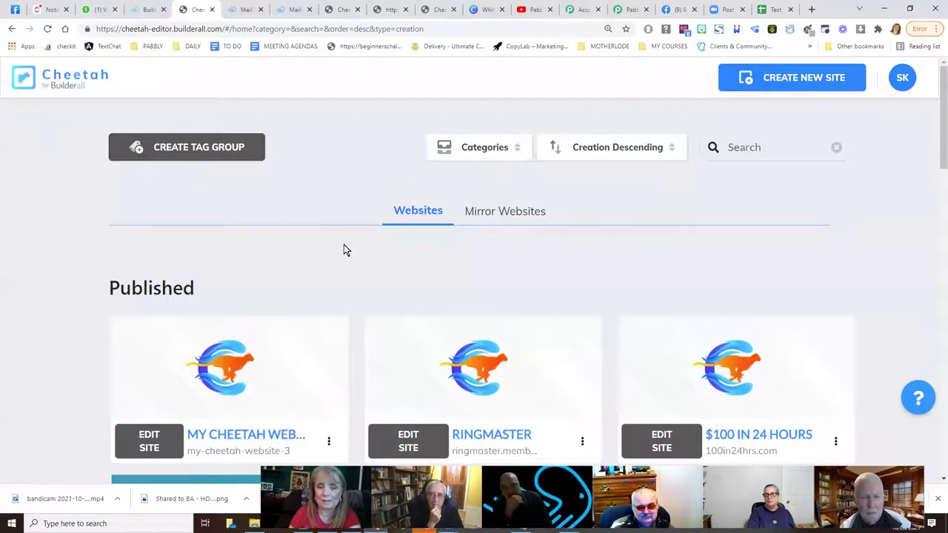
scroll(272, 317, down, 10)
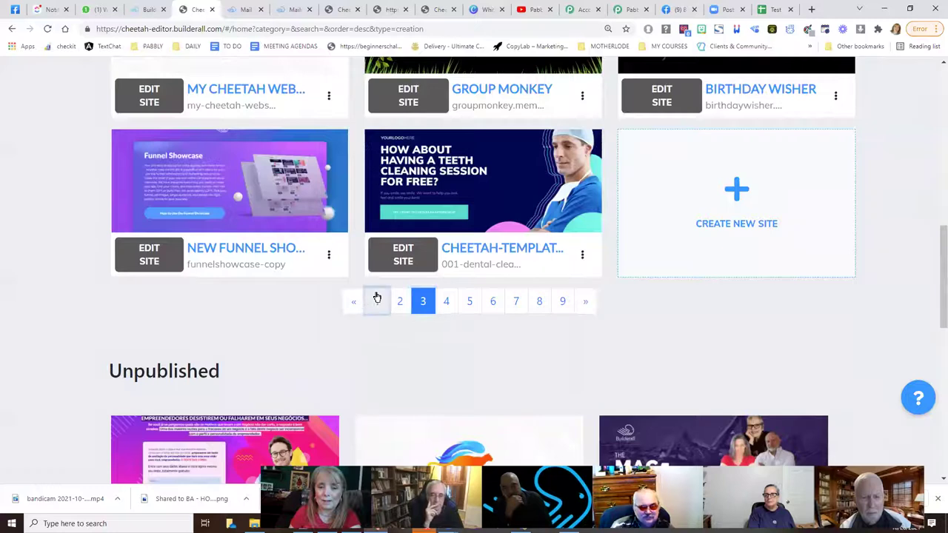
click(377, 300)
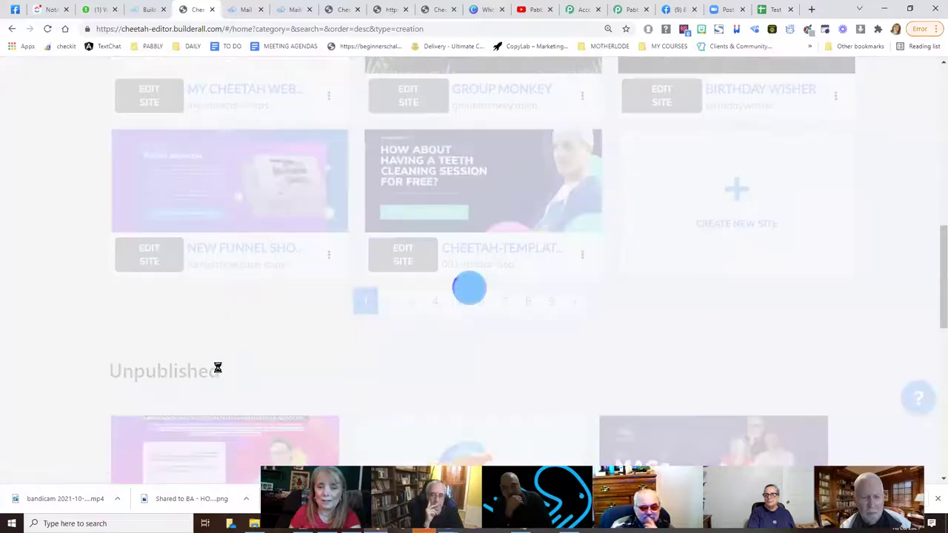
Edit the first published site and launch its SuperCheckout setup
scroll(478, 282, up, 6)
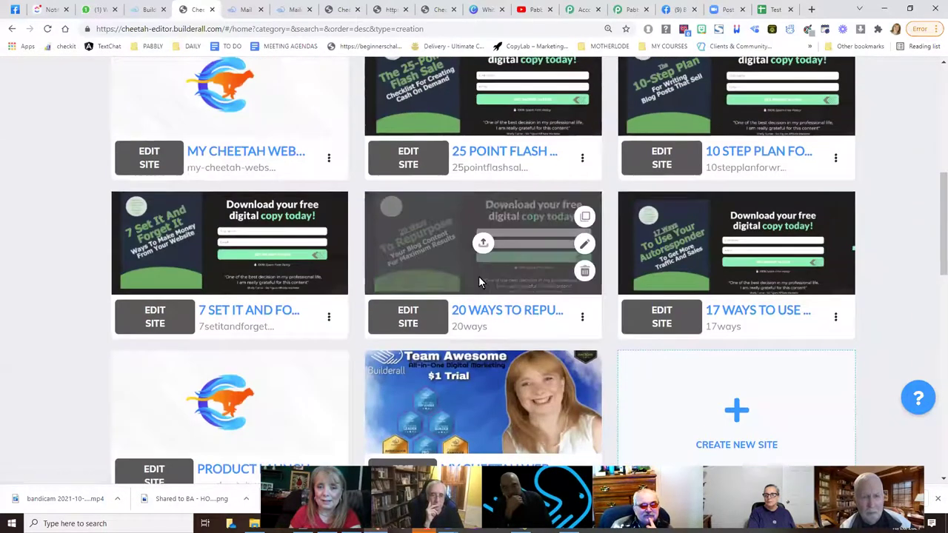
scroll(480, 280, up, 3)
scroll(487, 309, down, 2)
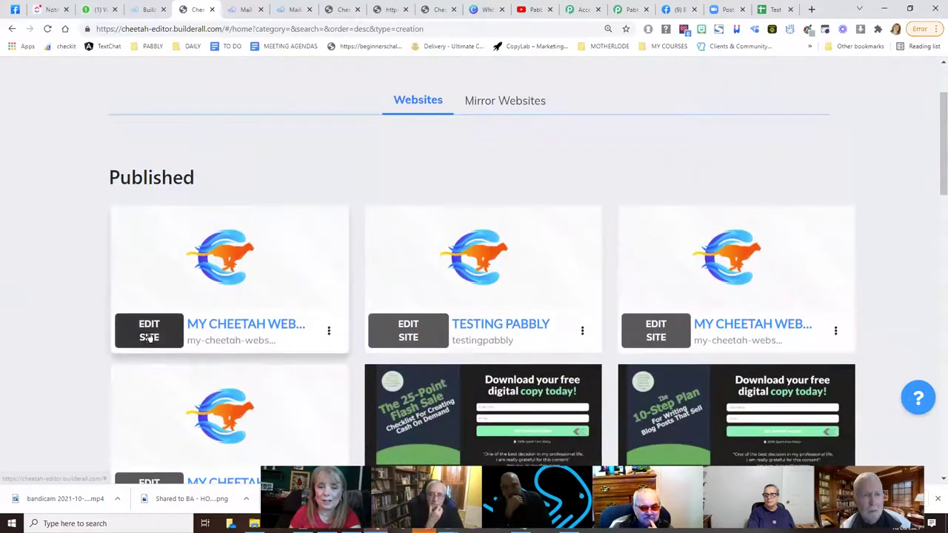
click(148, 333)
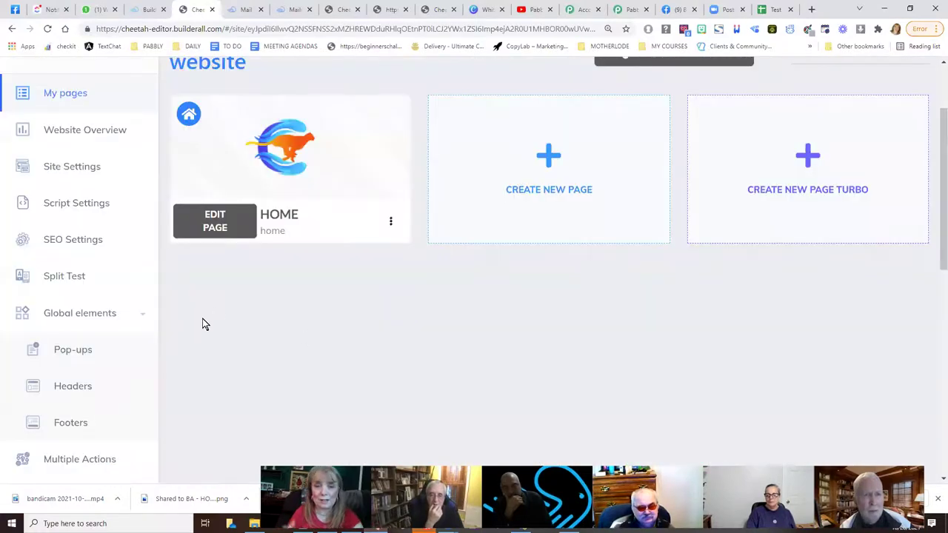
scroll(22, 318, down, 2)
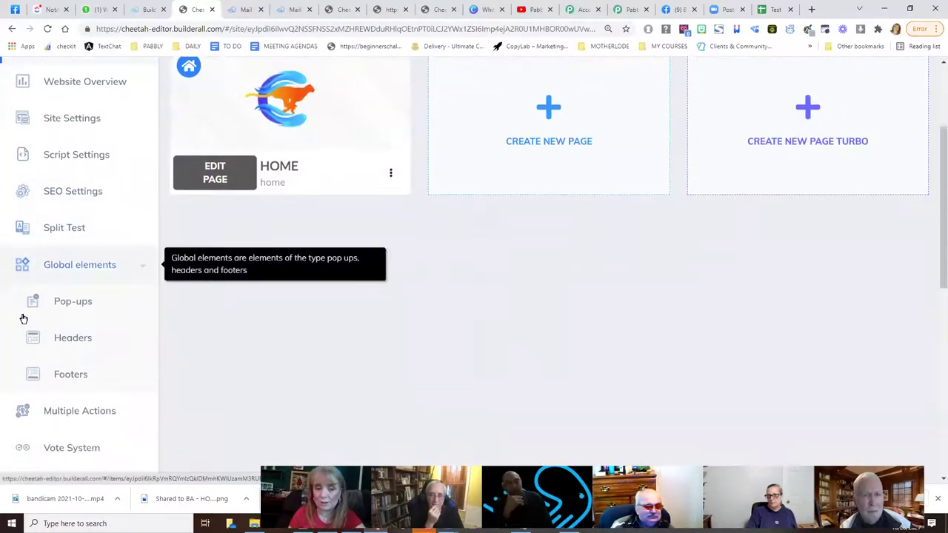
scroll(83, 373, down, 2)
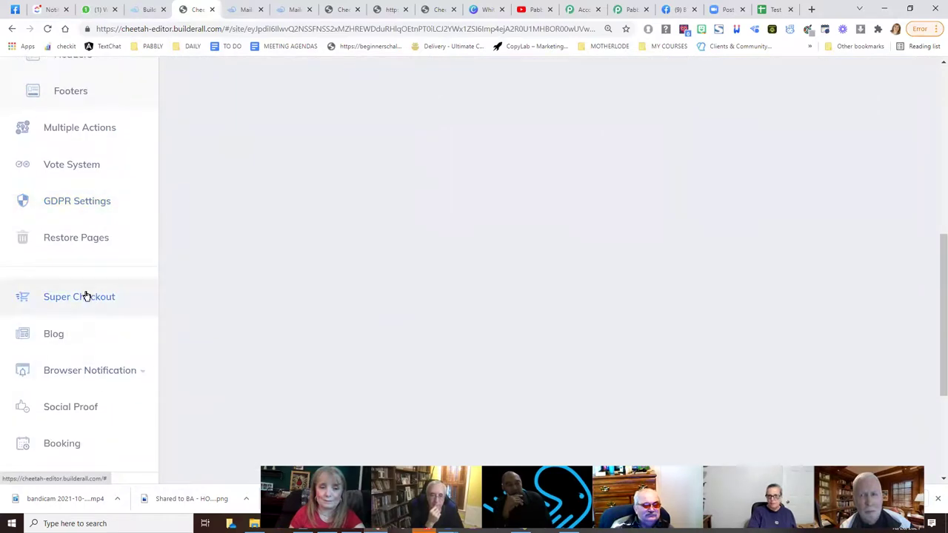
click(85, 296)
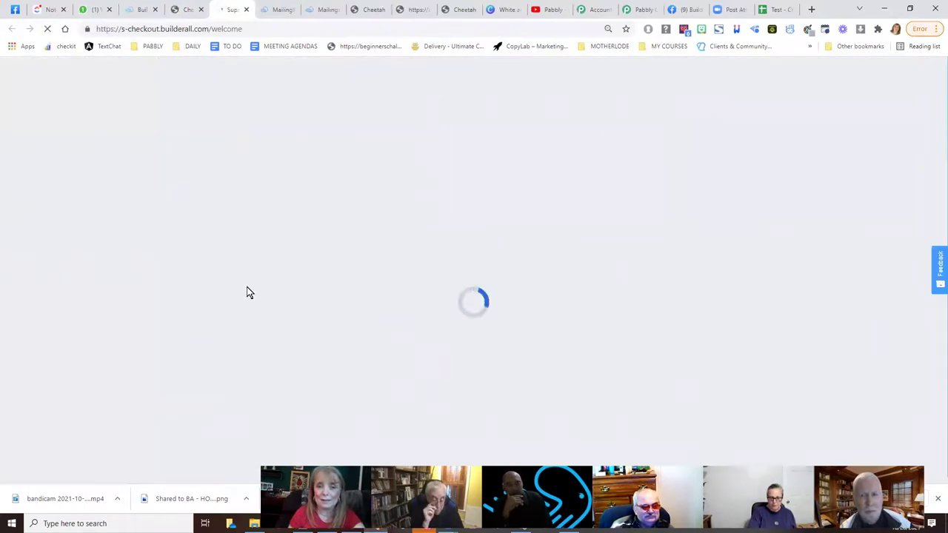
Fill the SuperCheckout business details from a saved profile and continue
click(302, 176)
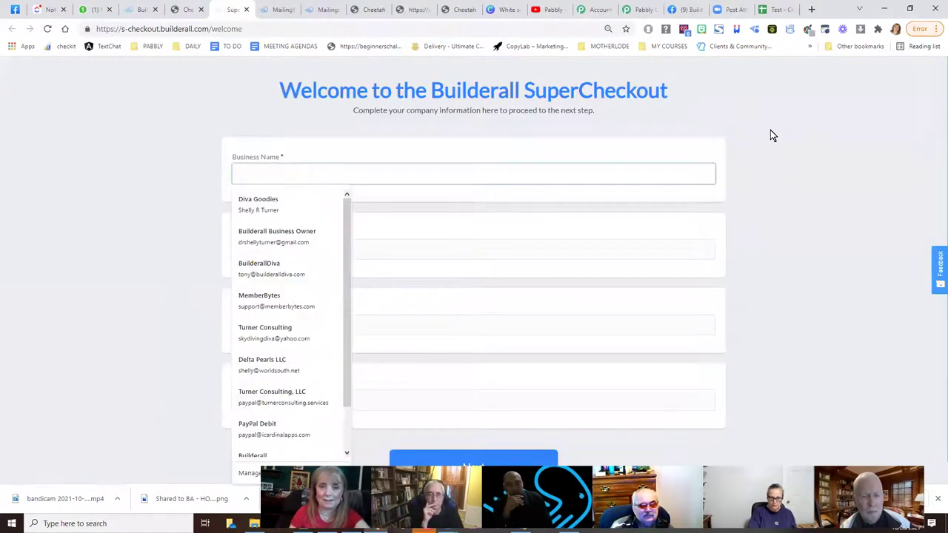
click(286, 268)
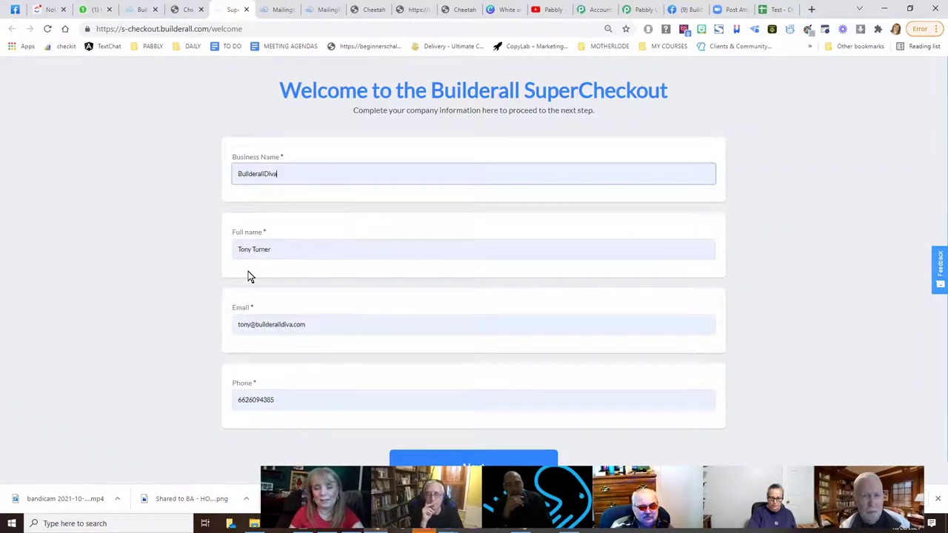
scroll(248, 274, down, 1)
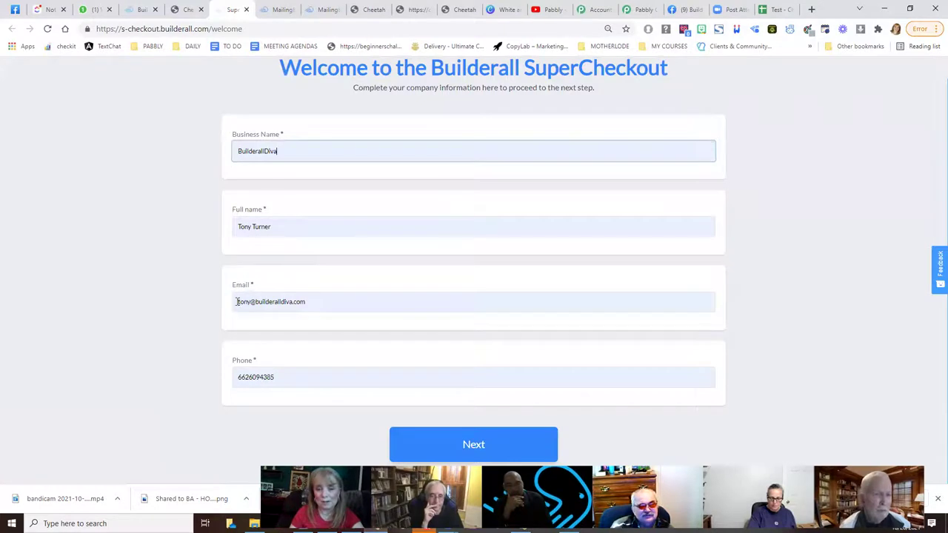
click(489, 445)
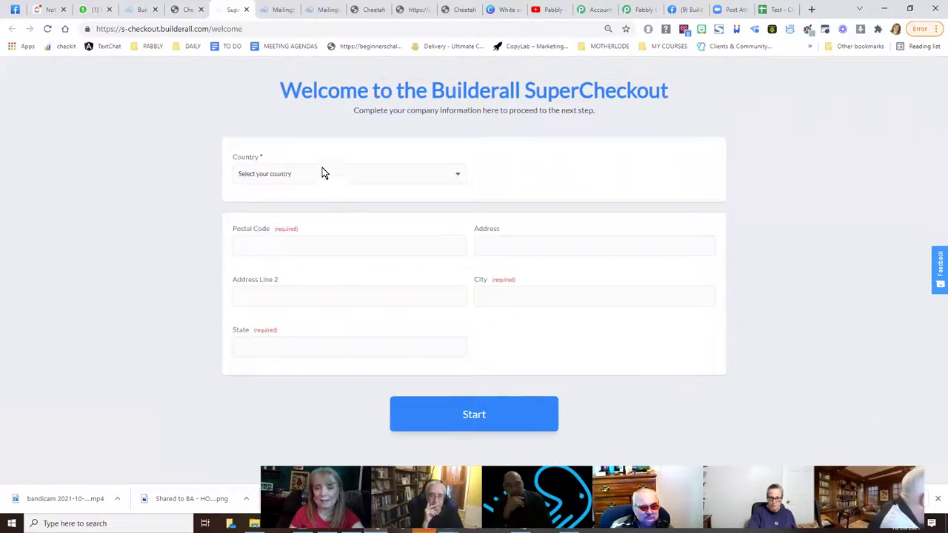
Set the country to United States, autofill the address from the postal code, and submit
click(322, 173)
key(u)
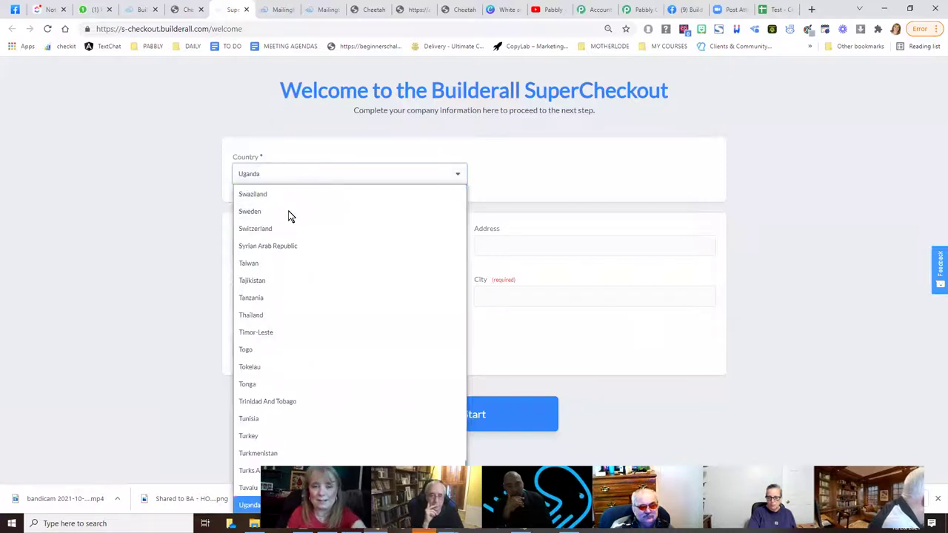
scroll(273, 355, down, 3)
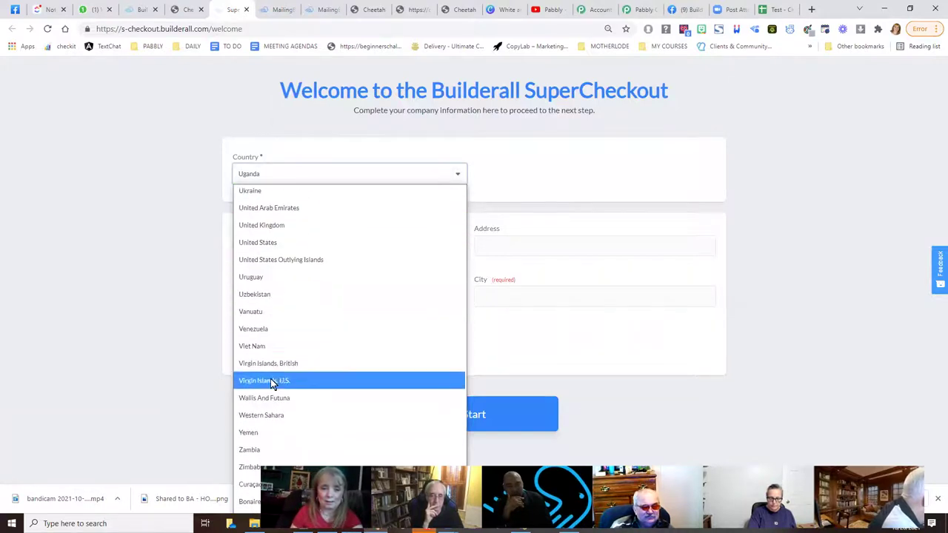
click(273, 244)
click(290, 246)
click(276, 281)
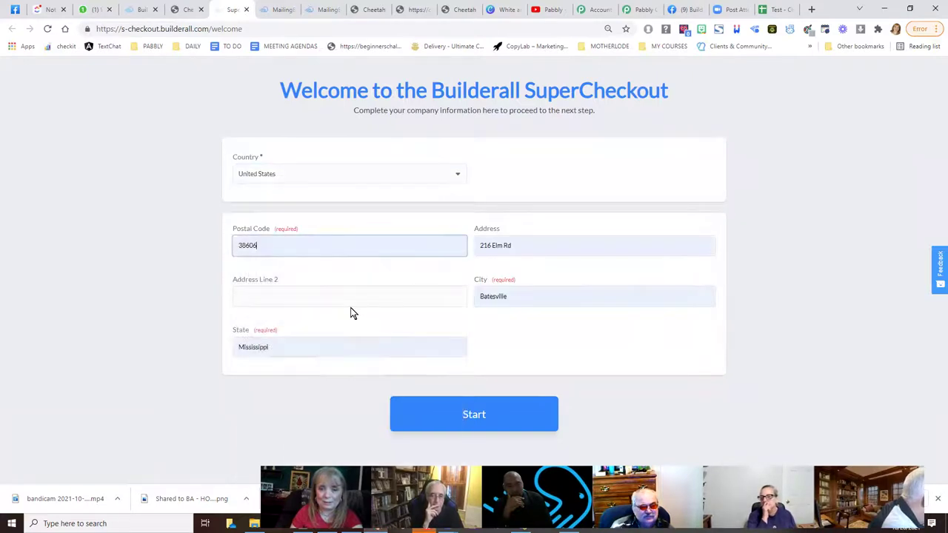
click(475, 421)
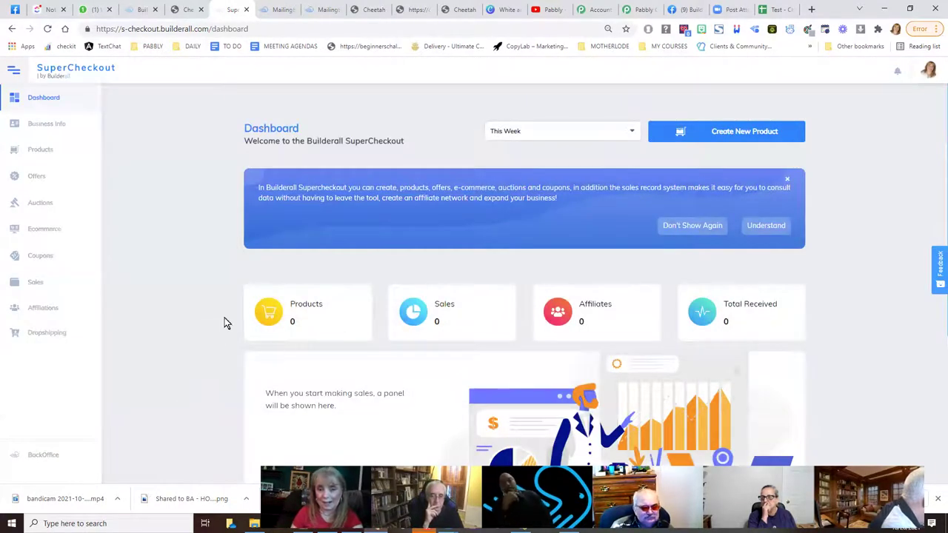
click(43, 151)
Start a new product named 'Shelly's New Product'
scroll(585, 262, down, 1)
scroll(584, 263, up, 1)
click(748, 141)
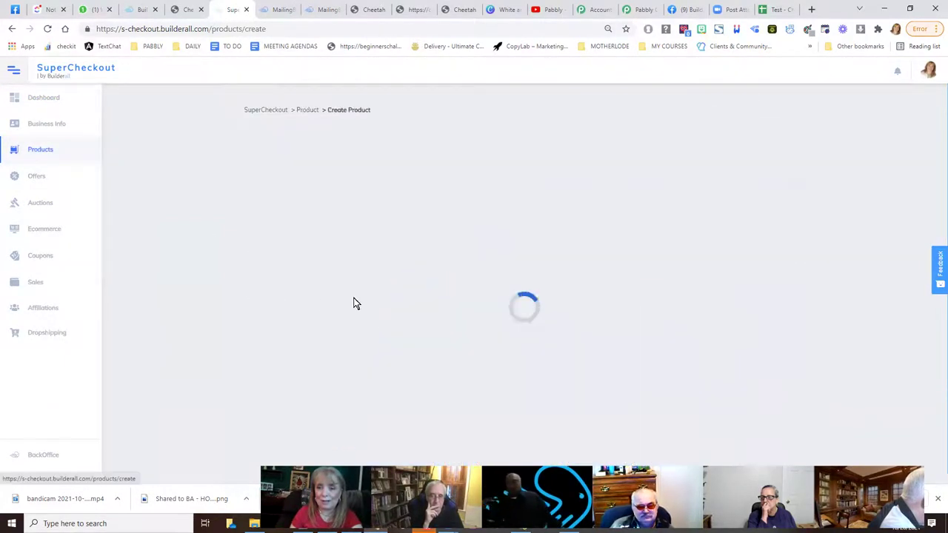
scroll(358, 311, down, 1)
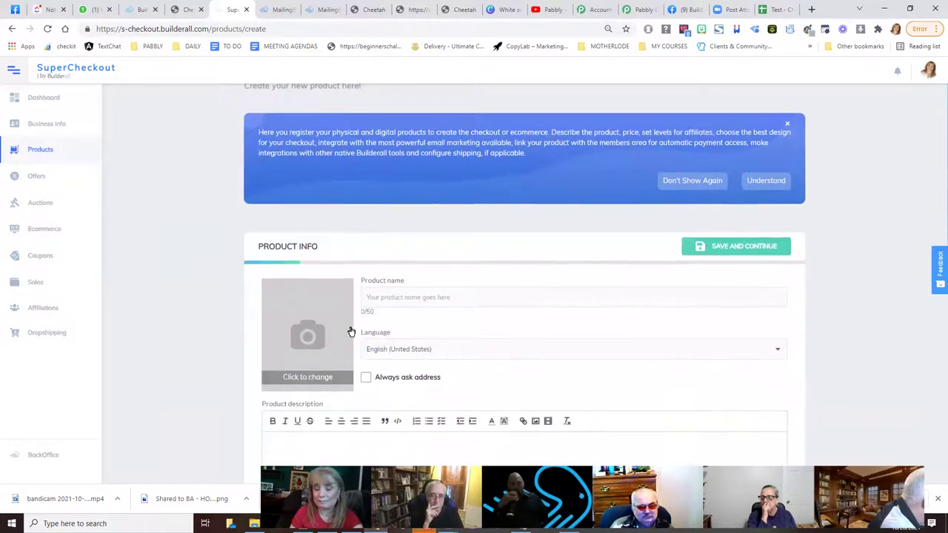
scroll(382, 292, down, 1)
click(392, 245)
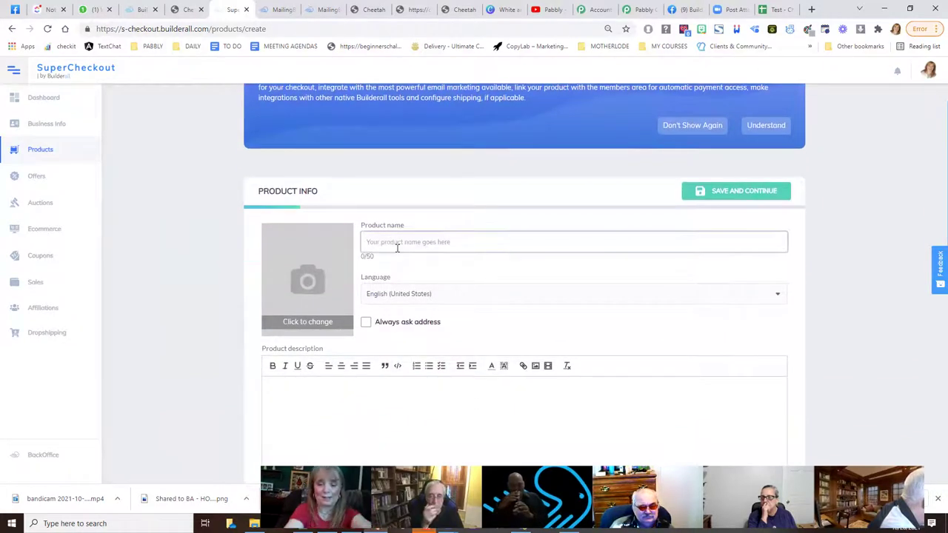
text(Shelly's New Product)
Set the two-person photo as the product image, cropped to cover the whole photo
click(283, 289)
scroll(234, 225, down, 5)
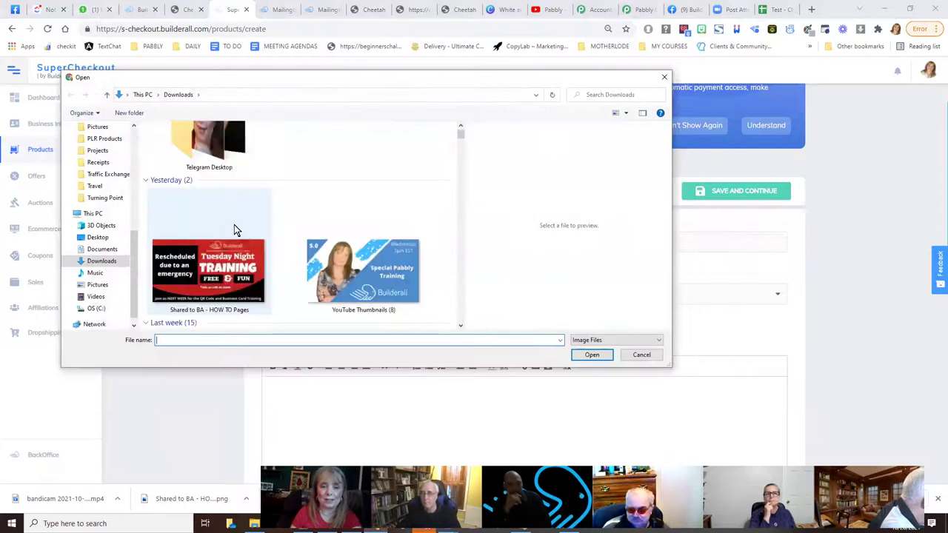
scroll(331, 257, up, 5)
scroll(337, 267, down, 8)
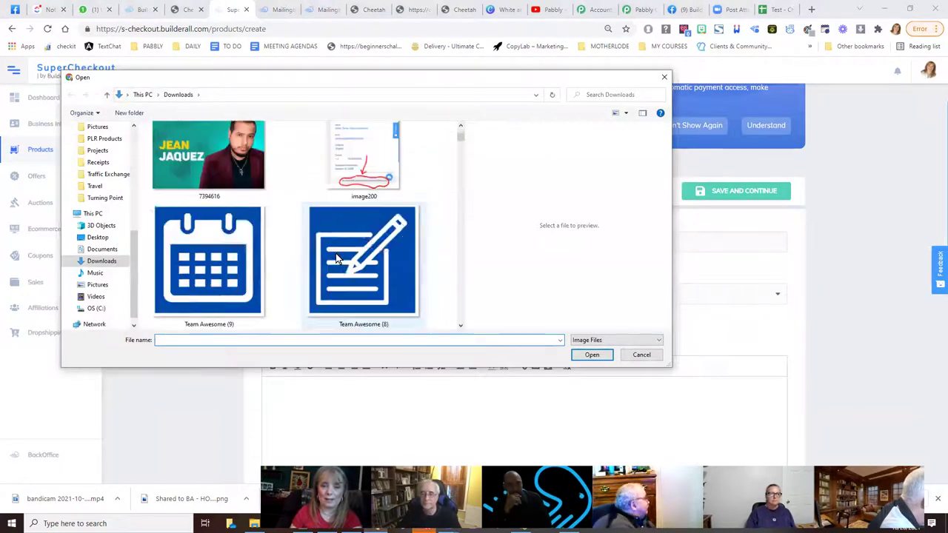
scroll(345, 278, down, 5)
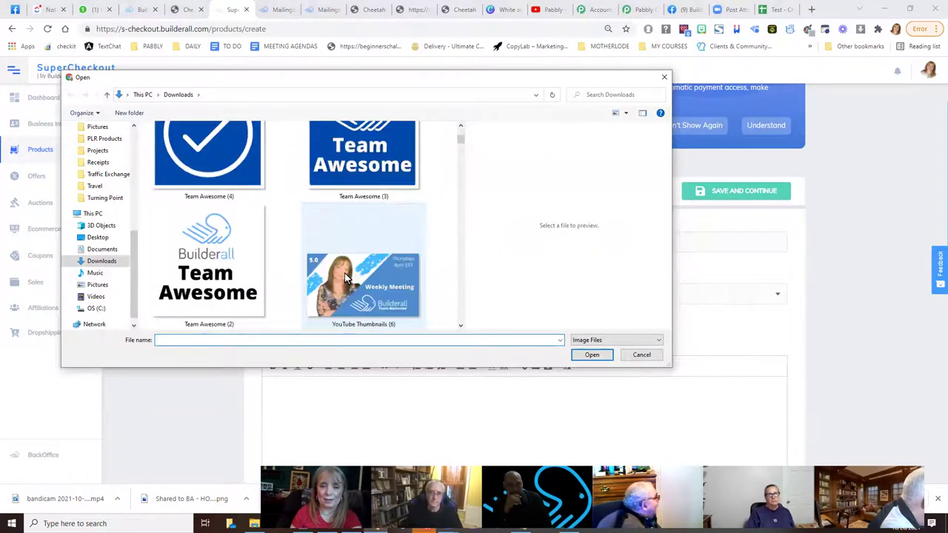
scroll(345, 278, down, 6)
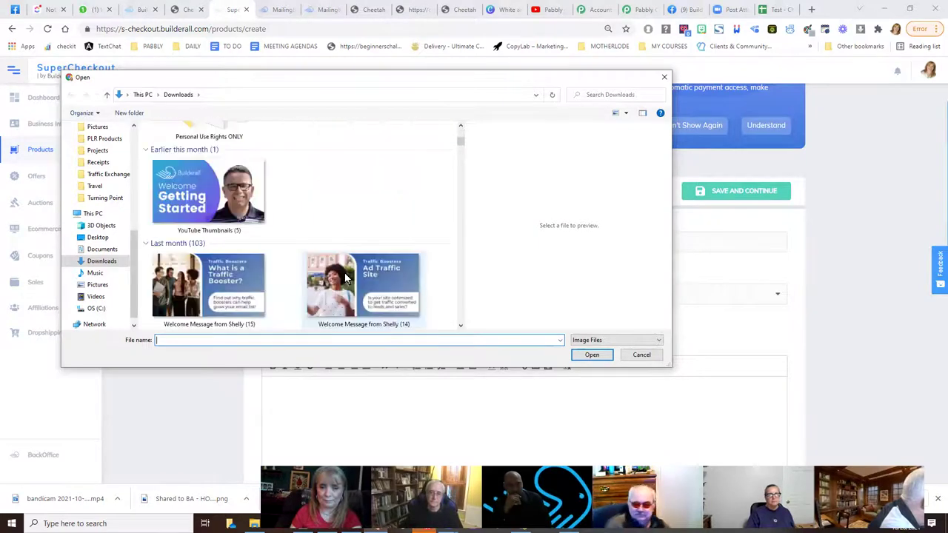
scroll(346, 274, down, 4)
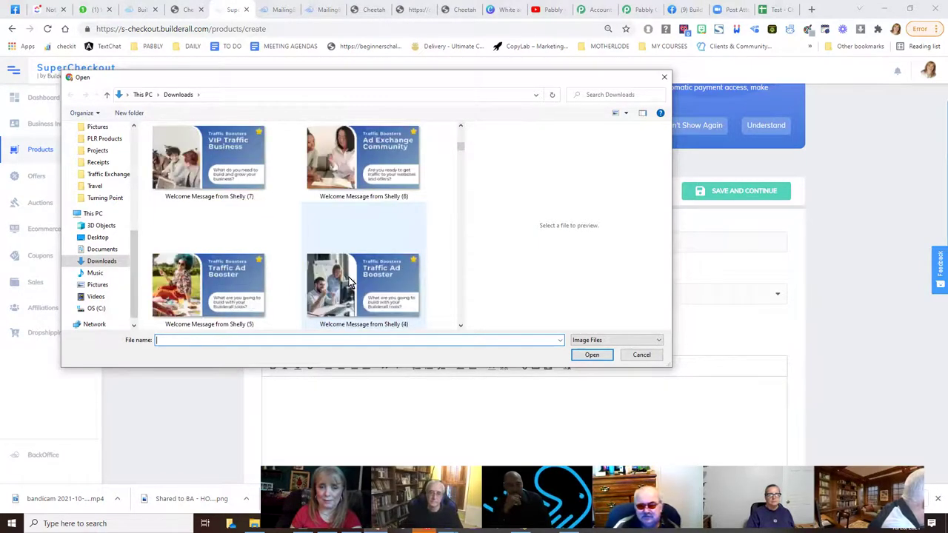
scroll(349, 277, down, 3)
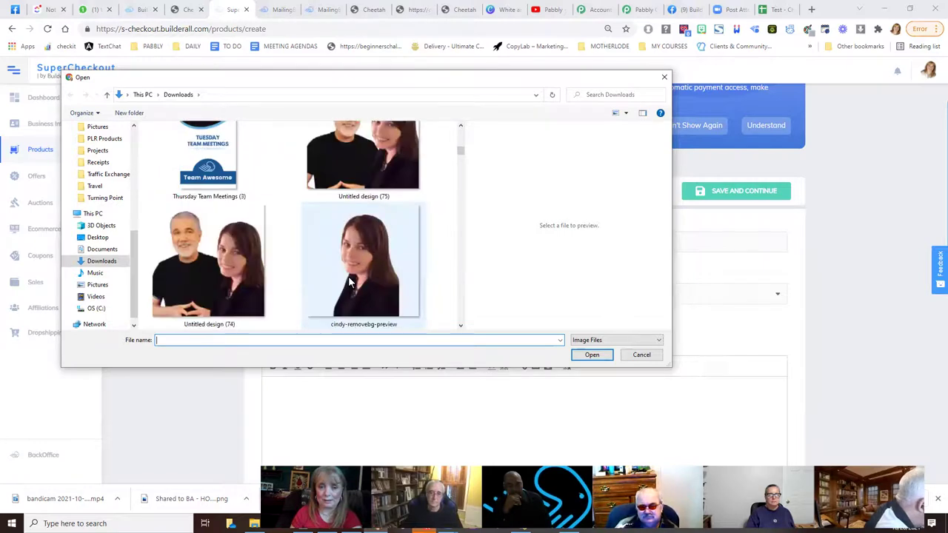
scroll(348, 276, up, 1)
click(366, 199)
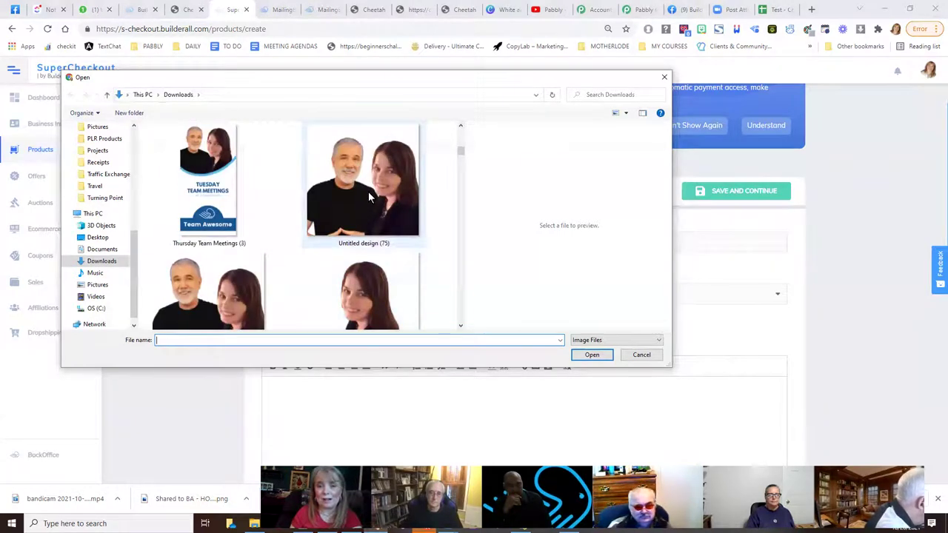
click(592, 355)
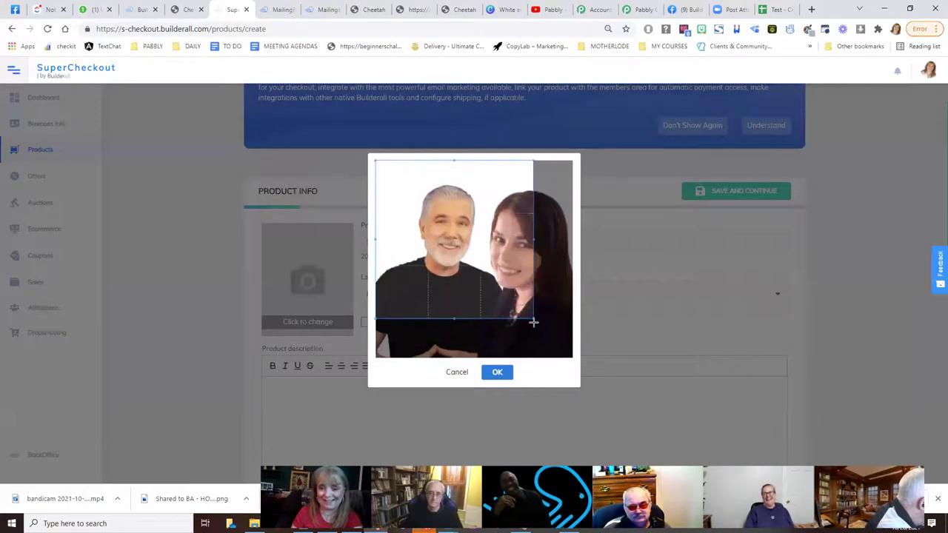
drag(533, 322, 593, 368)
click(500, 375)
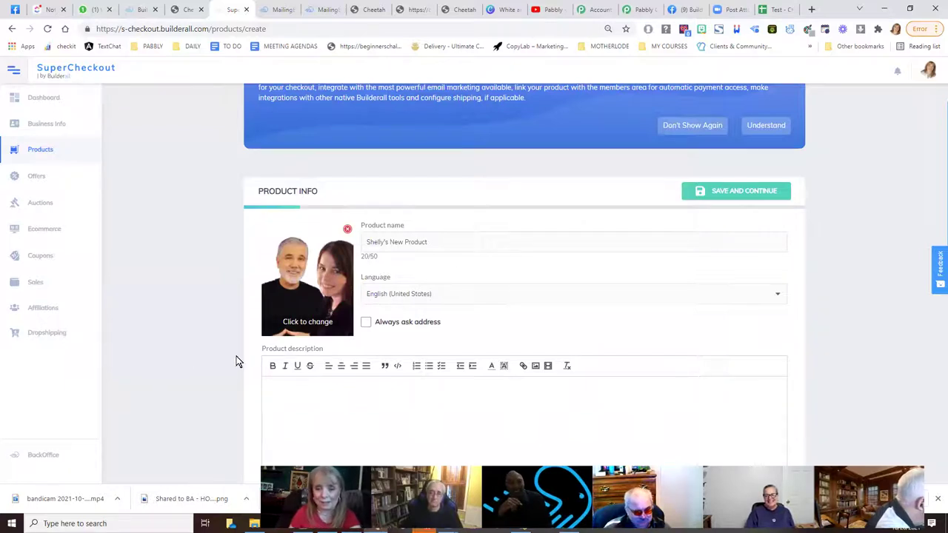
Finish the short product description and save the product info
scroll(331, 342, down, 1)
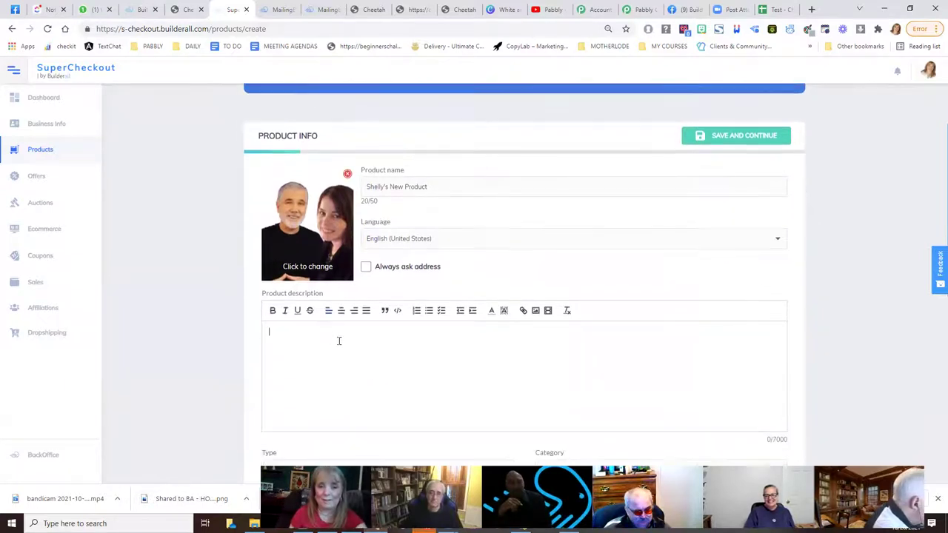
text(ris and Cindy)
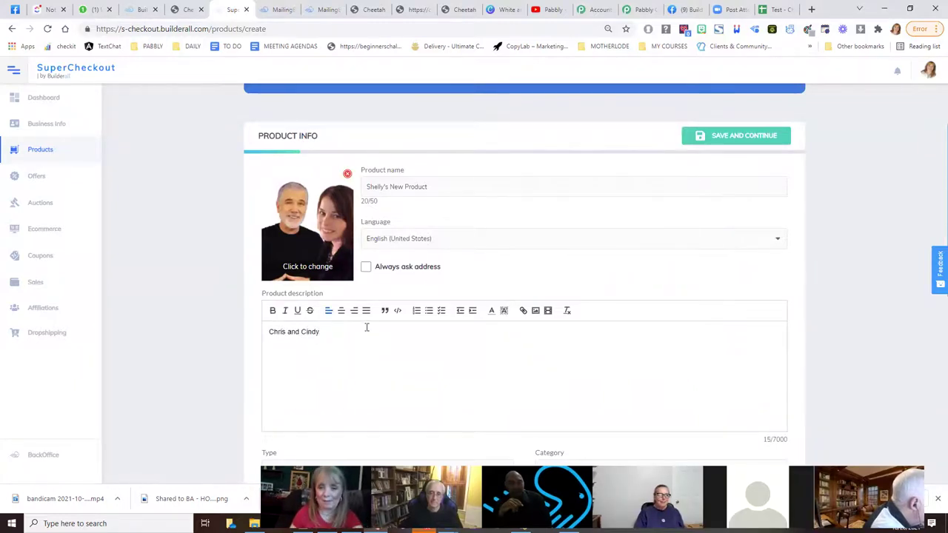
scroll(366, 326, down, 4)
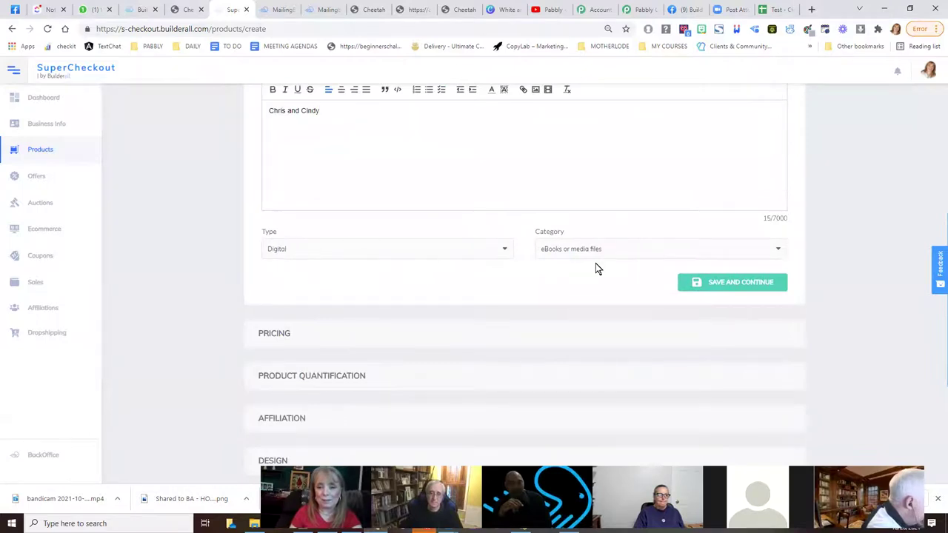
click(713, 283)
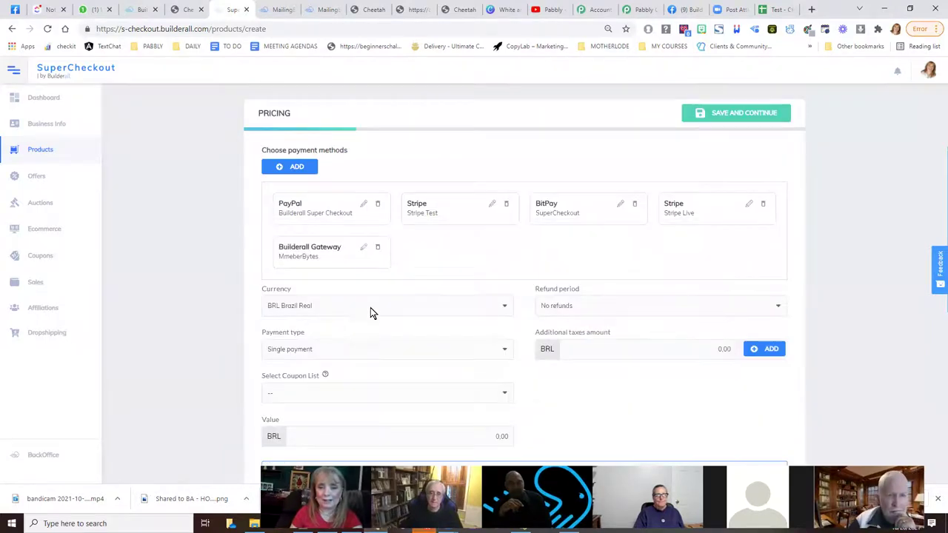
Choose Stripe Test as payment method and United States Dollar as currency, with no coupon list
click(431, 213)
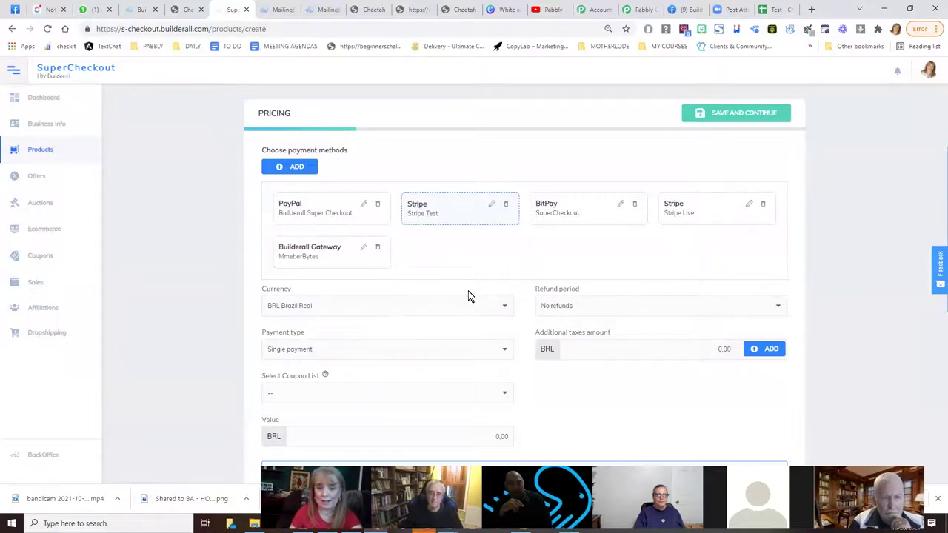
click(350, 303)
scroll(351, 257, down, 1)
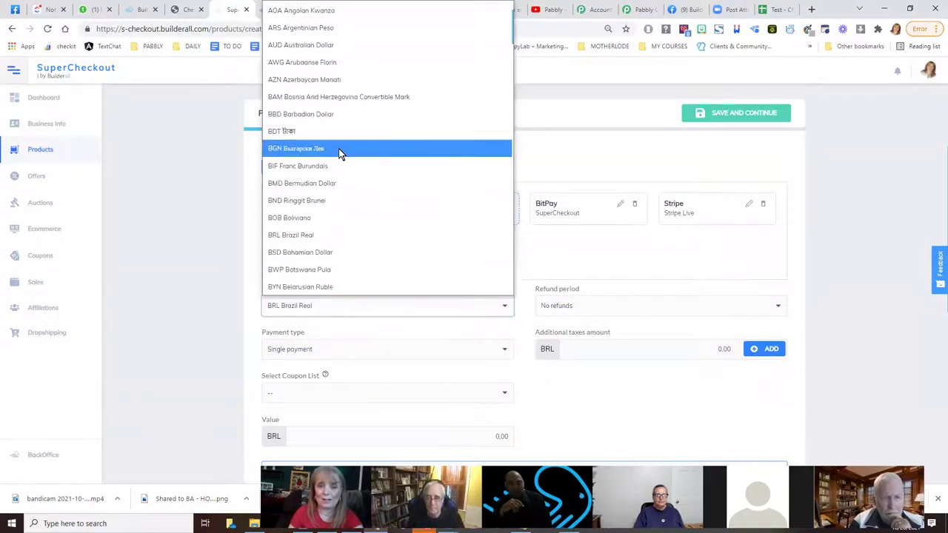
key(u)
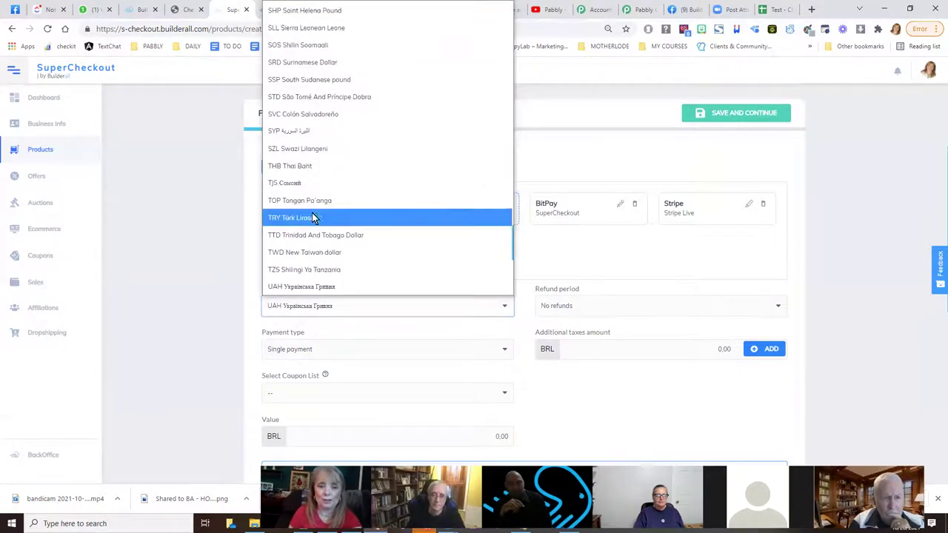
scroll(314, 217, down, 2)
click(302, 217)
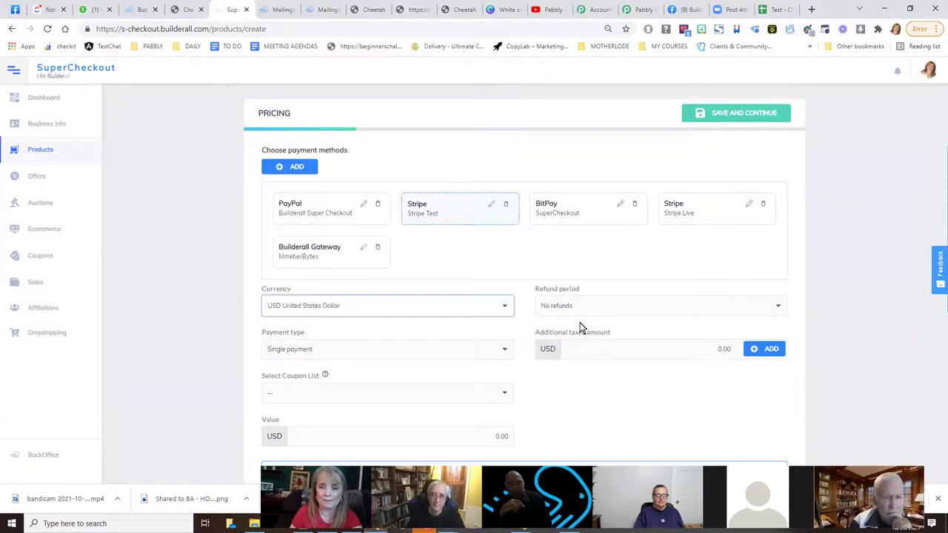
scroll(379, 376, down, 1)
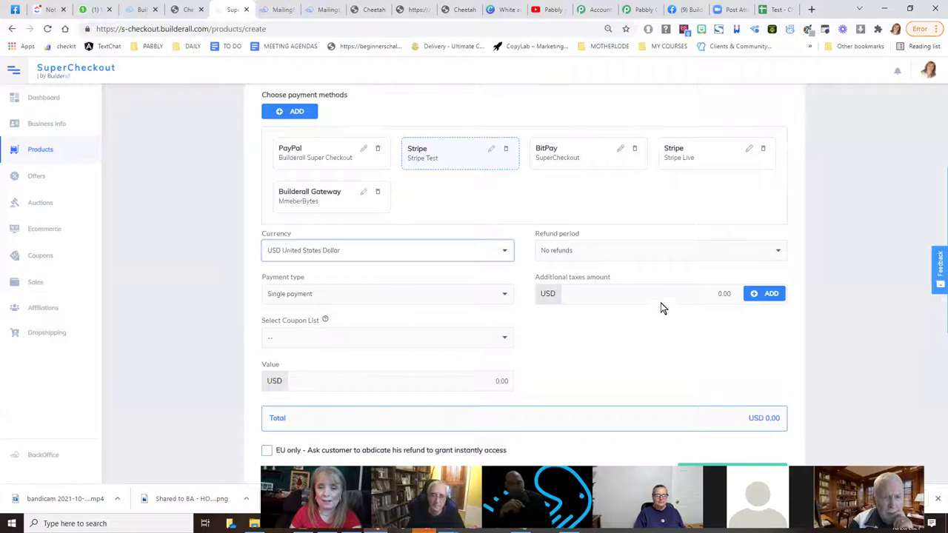
scroll(302, 339, down, 1)
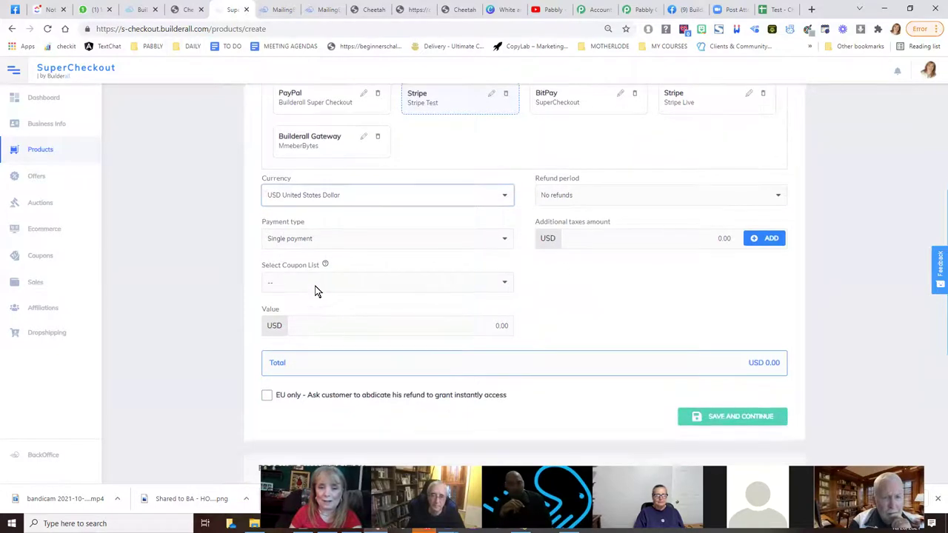
click(312, 283)
click(311, 282)
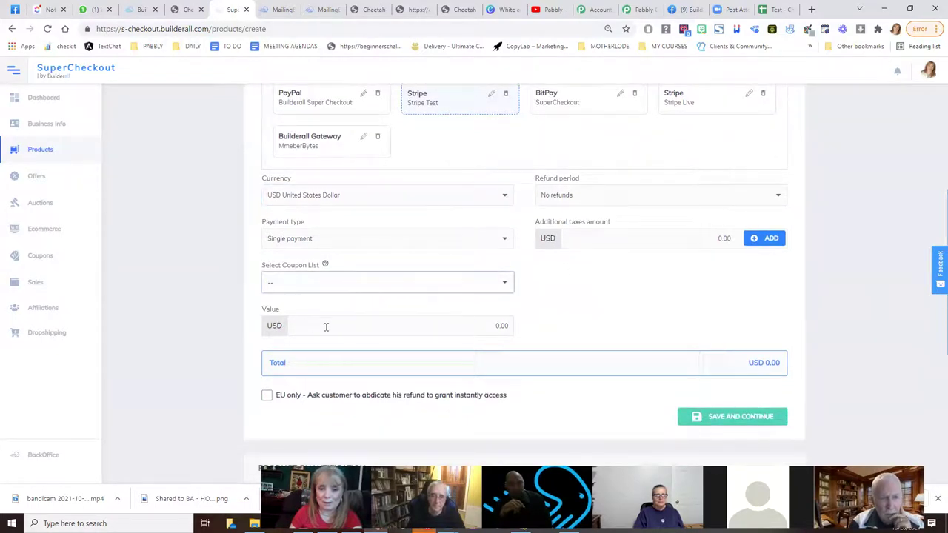
Set the price value to 1000000.00 and save the pricing step
click(461, 325)
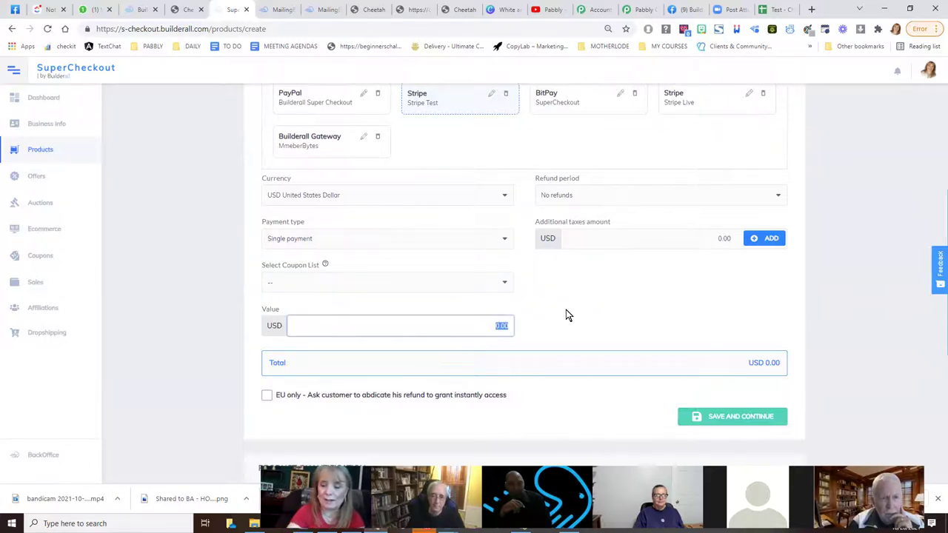
text(1)
text(000000.)
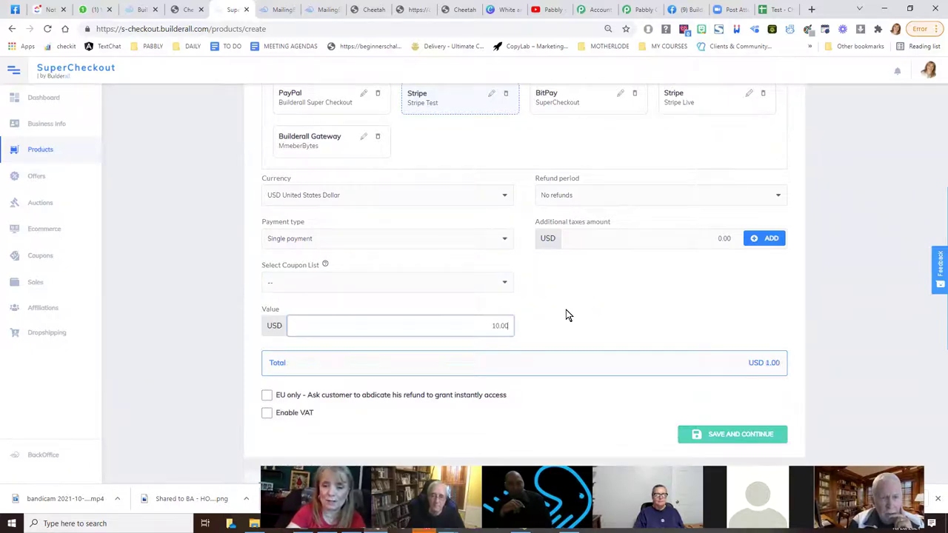
text(00)
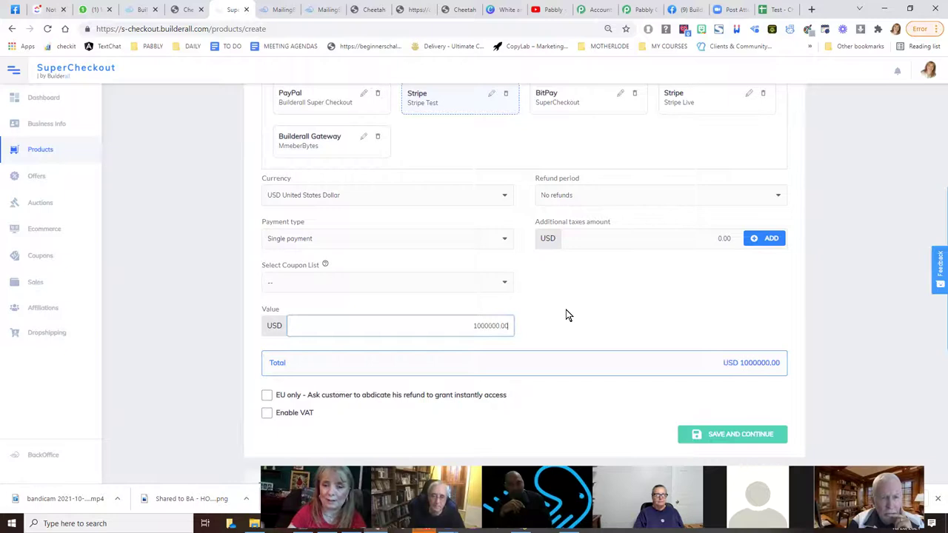
click(486, 344)
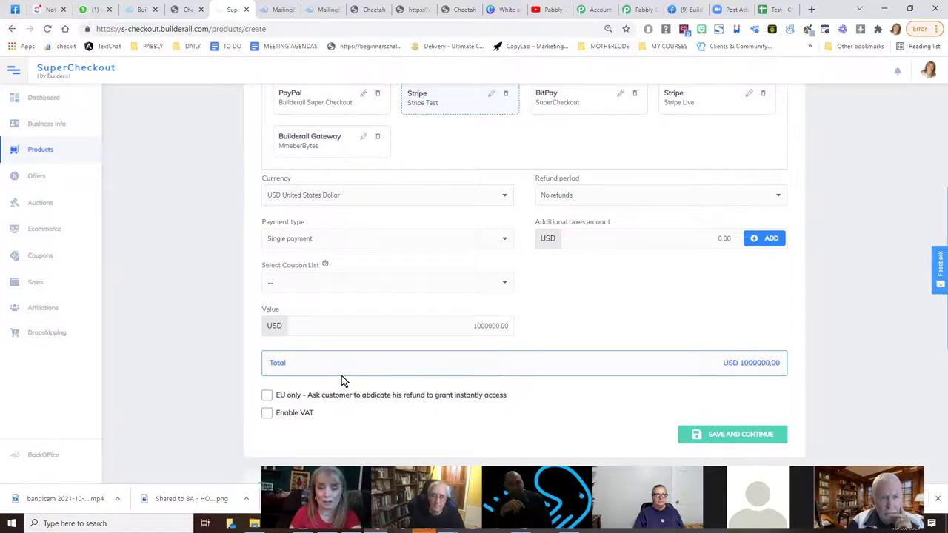
scroll(326, 370, down, 1)
click(719, 379)
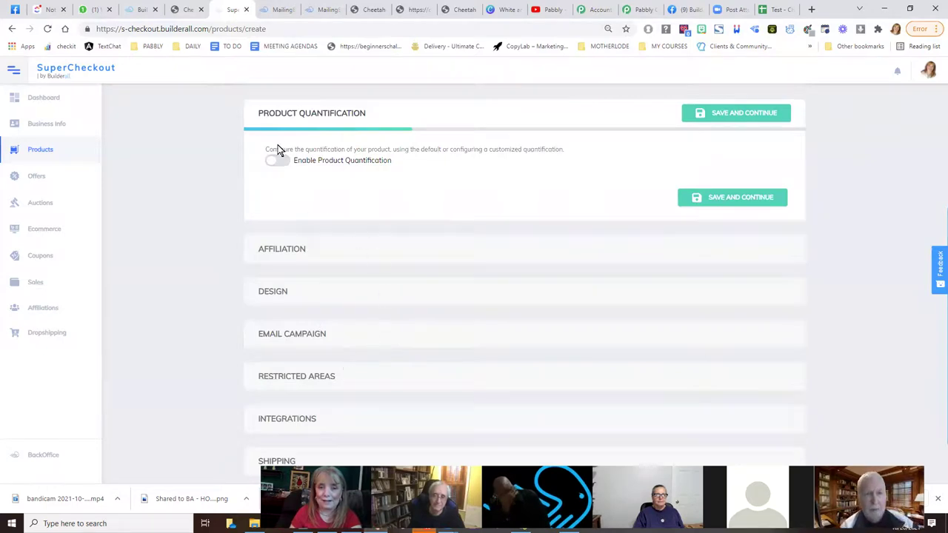
Save Product Quantification unchanged, retry saving Affiliation after its error, then reload the page
click(741, 197)
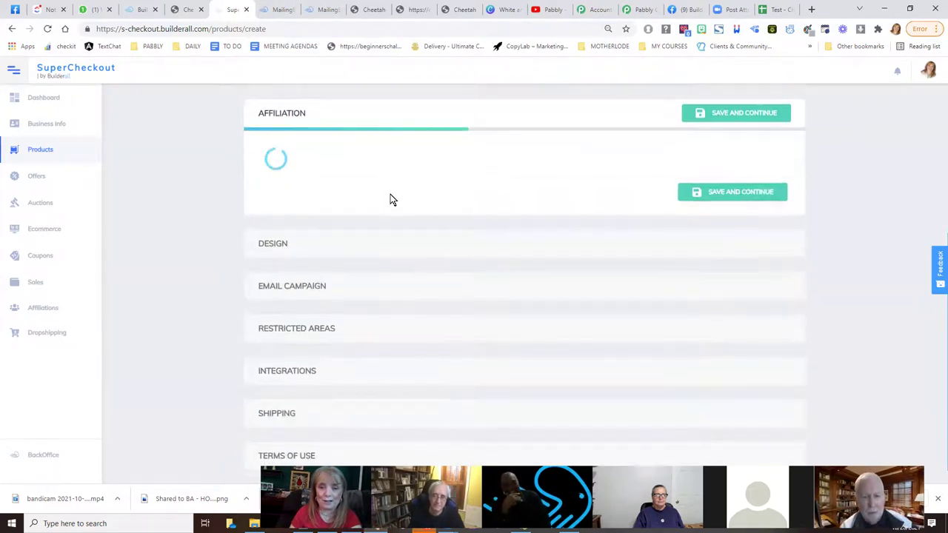
click(730, 198)
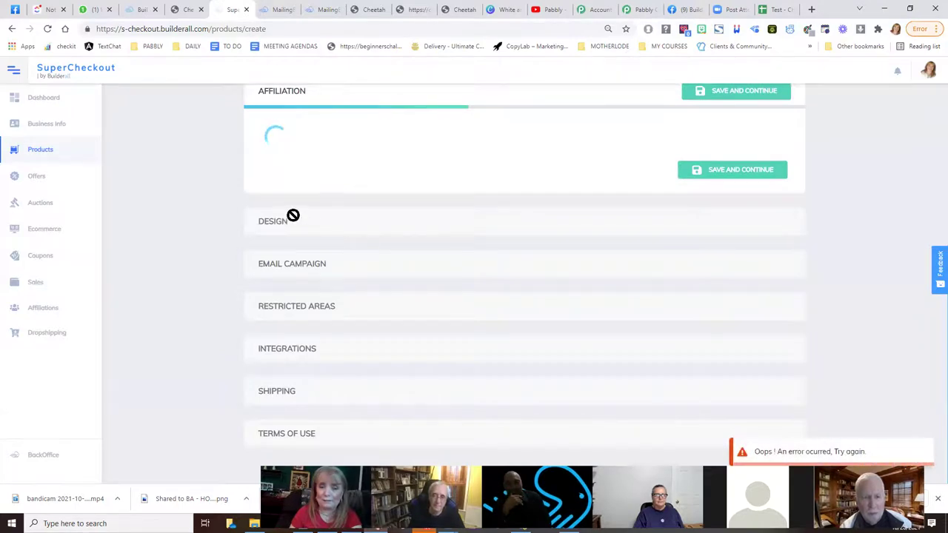
scroll(400, 236, up, 2)
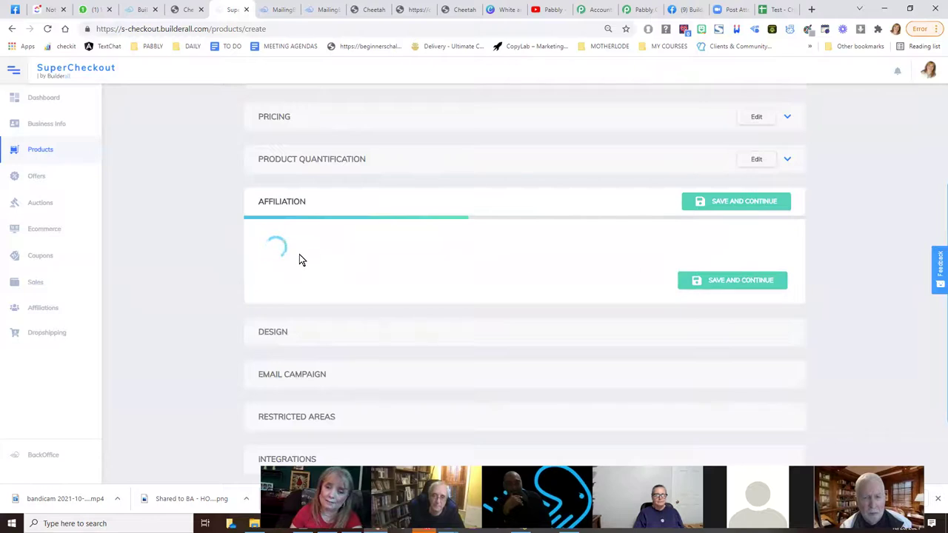
click(725, 209)
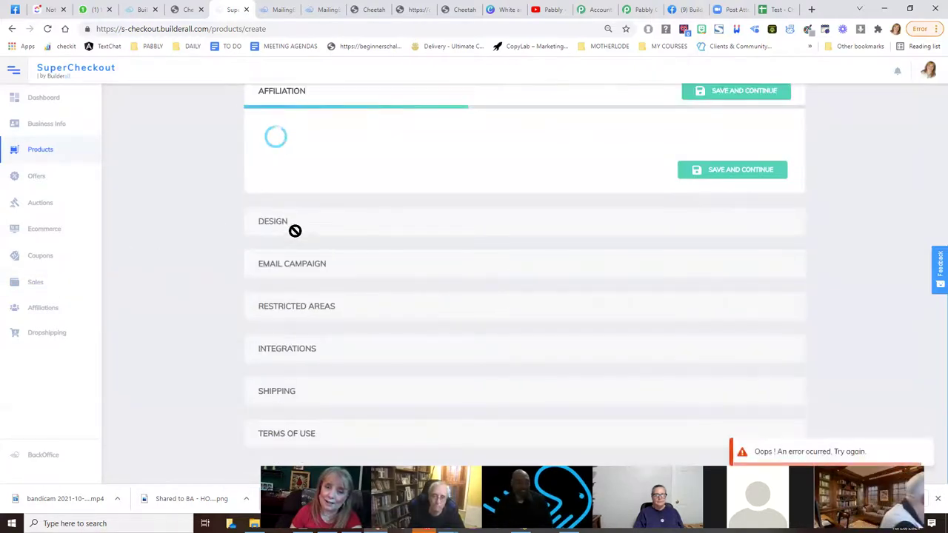
click(47, 29)
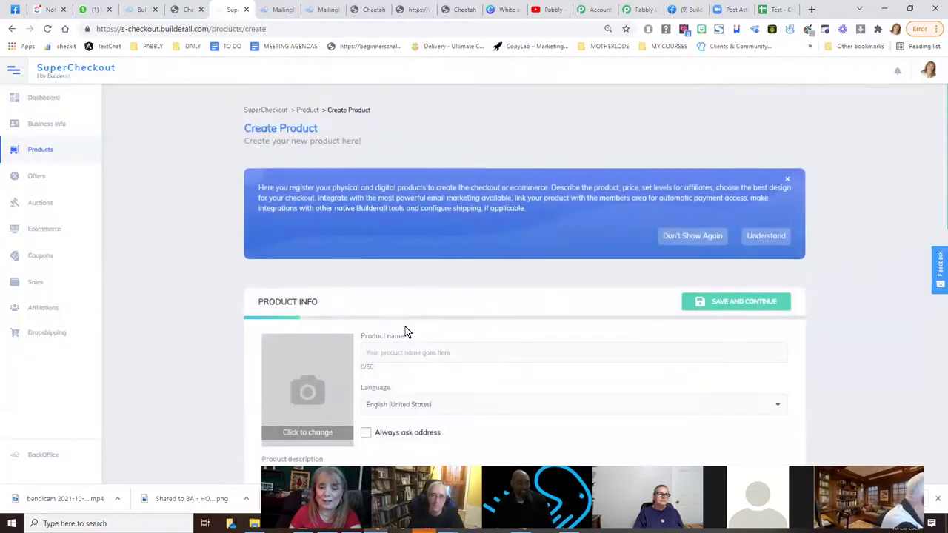
Append 'C' to the product name in the reloaded form
scroll(407, 332, down, 6)
scroll(649, 228, up, 5)
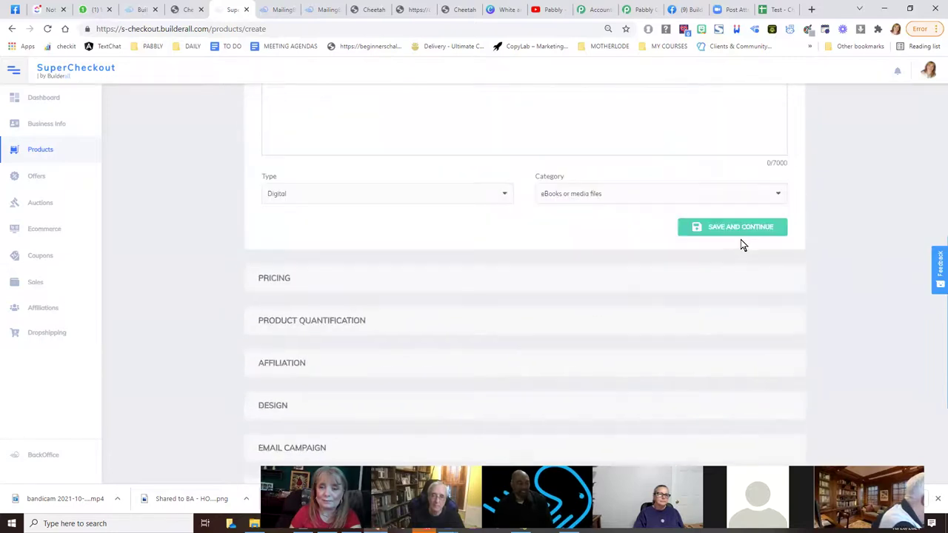
scroll(385, 186, up, 3)
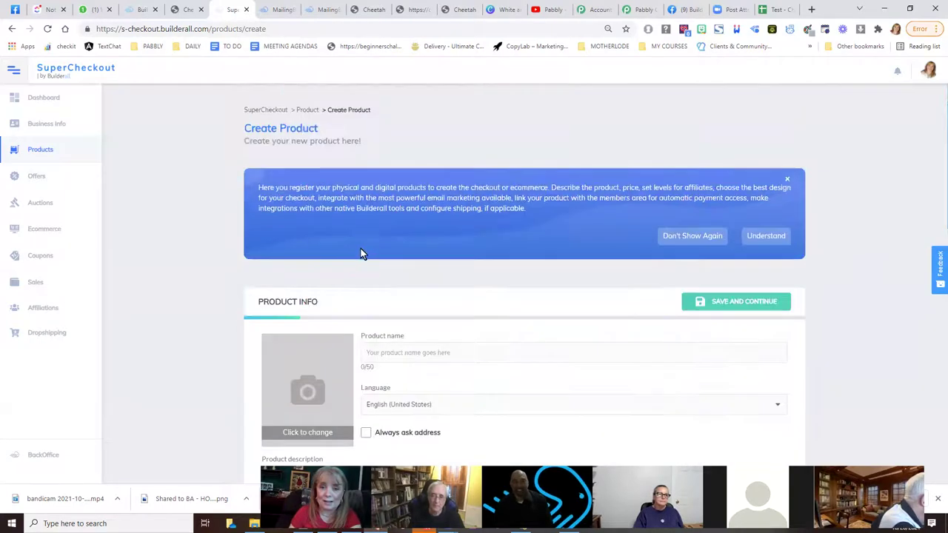
scroll(321, 260, down, 2)
click(419, 237)
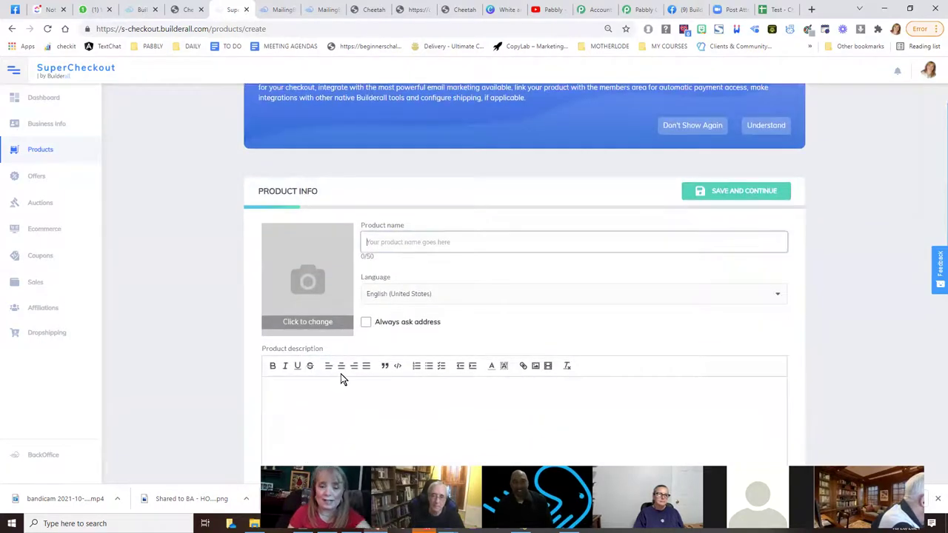
text(C)
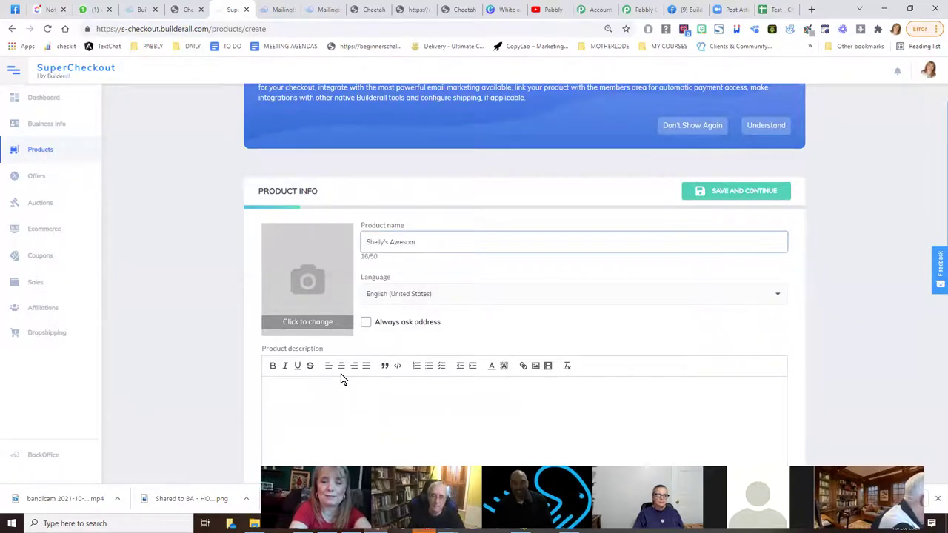
click(388, 384)
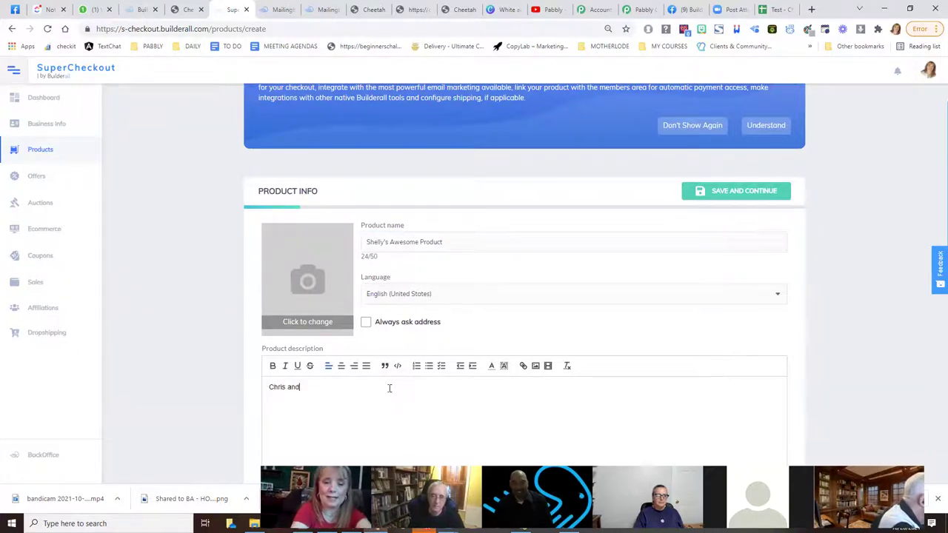
Upload the Untitled design (74) photo as the product image, cropped to the full photo
click(347, 317)
scroll(330, 269, down, 15)
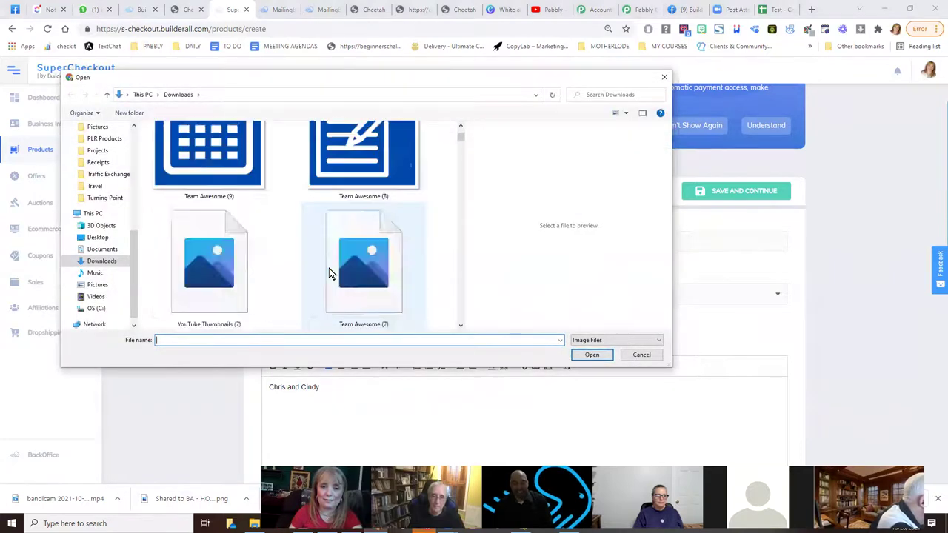
scroll(333, 278, down, 12)
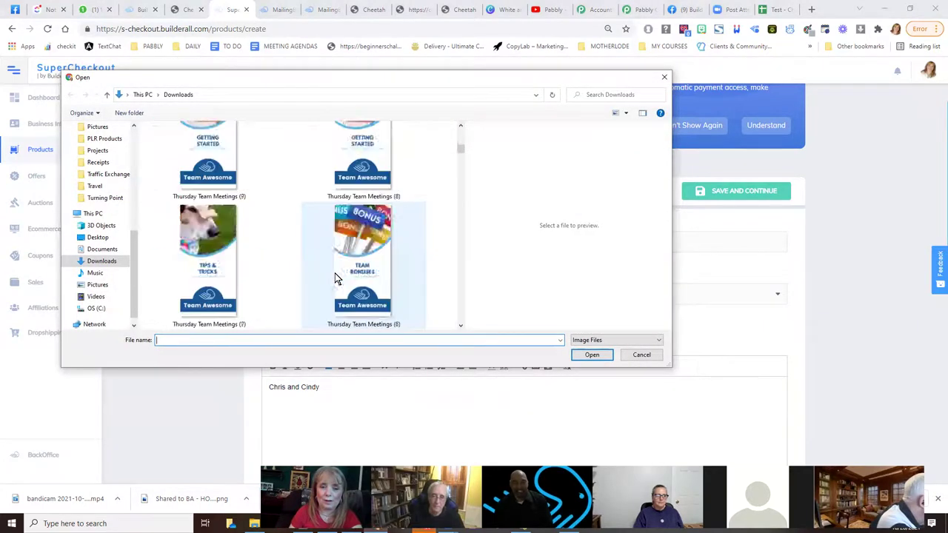
scroll(338, 271, up, 2)
click(246, 192)
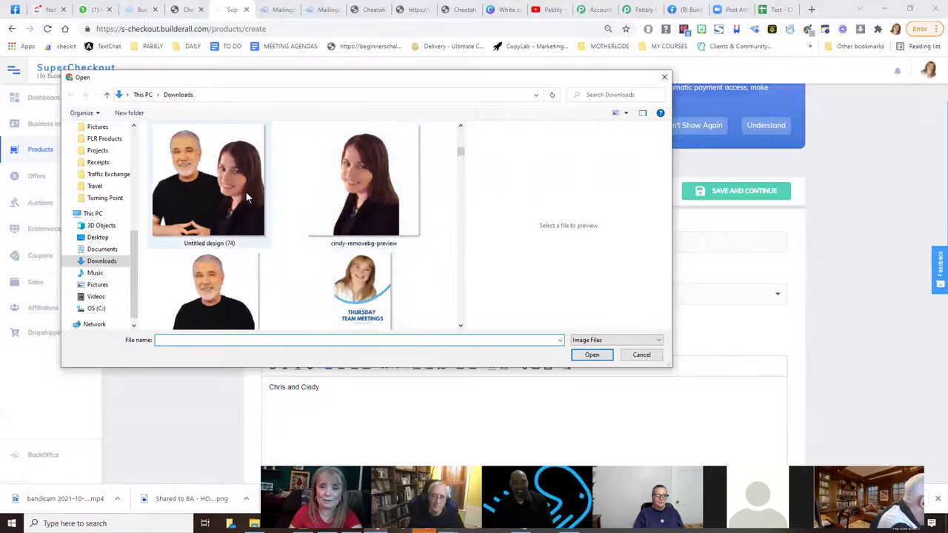
click(593, 356)
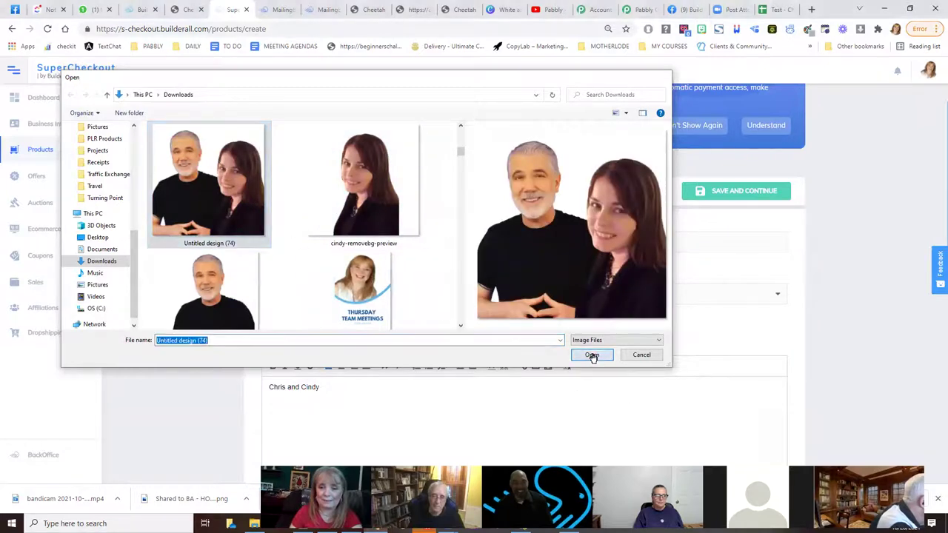
drag(489, 262, 462, 243)
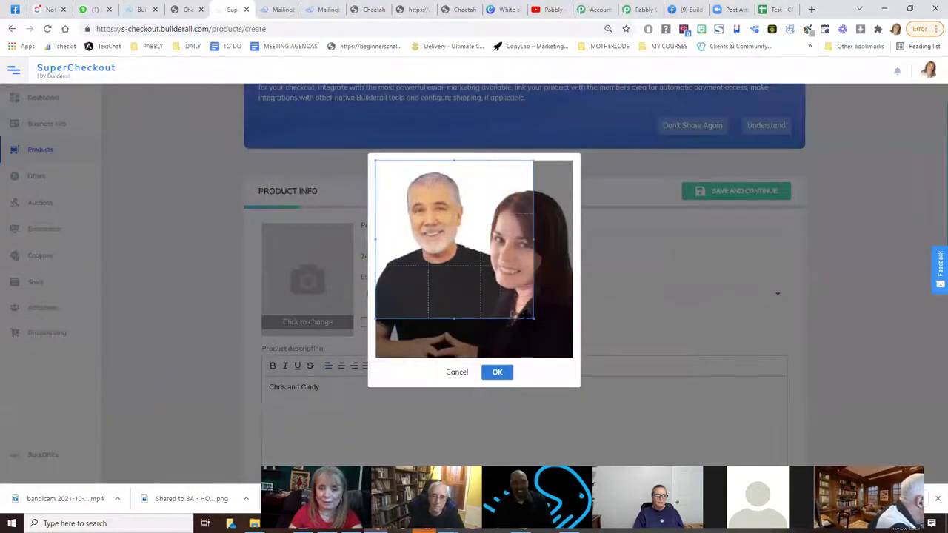
drag(533, 318, 578, 371)
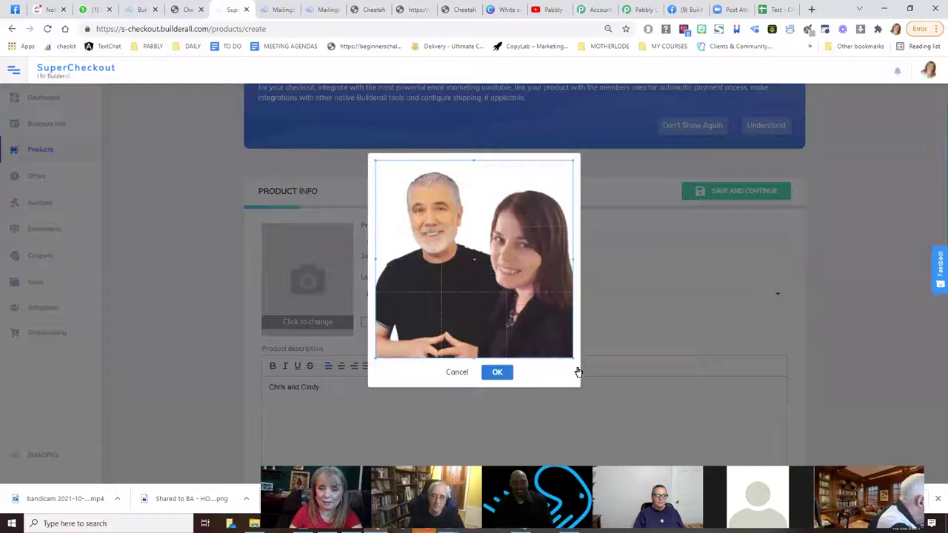
click(497, 372)
scroll(382, 403, down, 1)
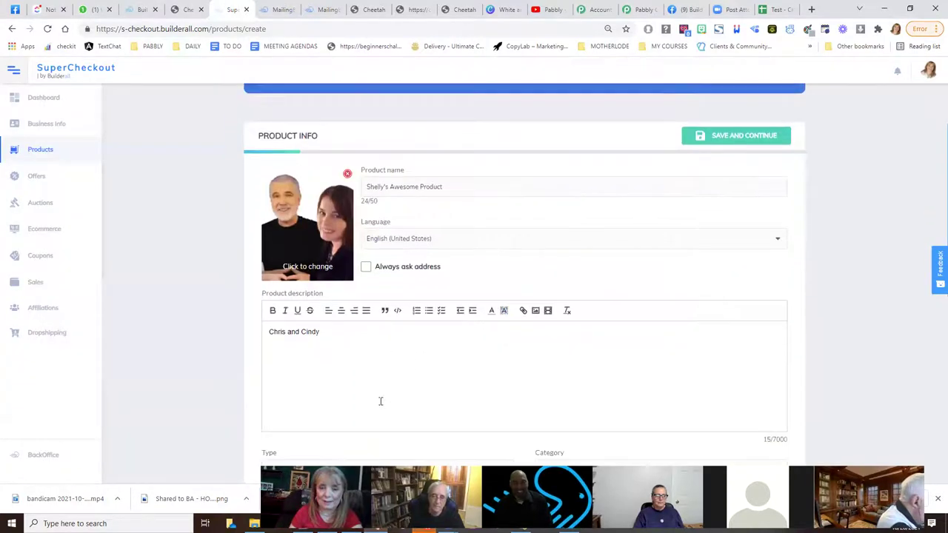
Replace it with the Team Awesome (7) YouTube logo, cropped to the whole image
click(348, 176)
click(304, 222)
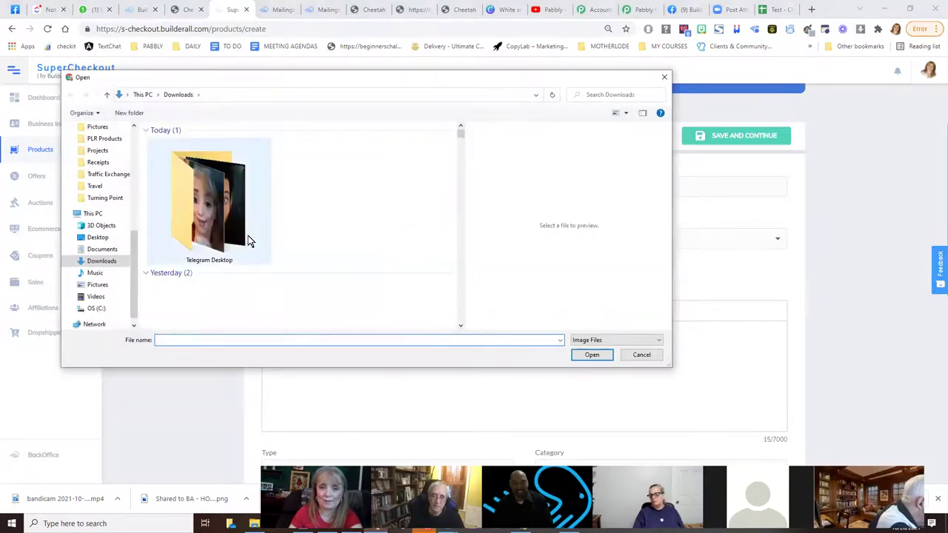
scroll(289, 243, down, 5)
scroll(292, 243, down, 2)
scroll(292, 246, down, 4)
scroll(324, 244, up, 5)
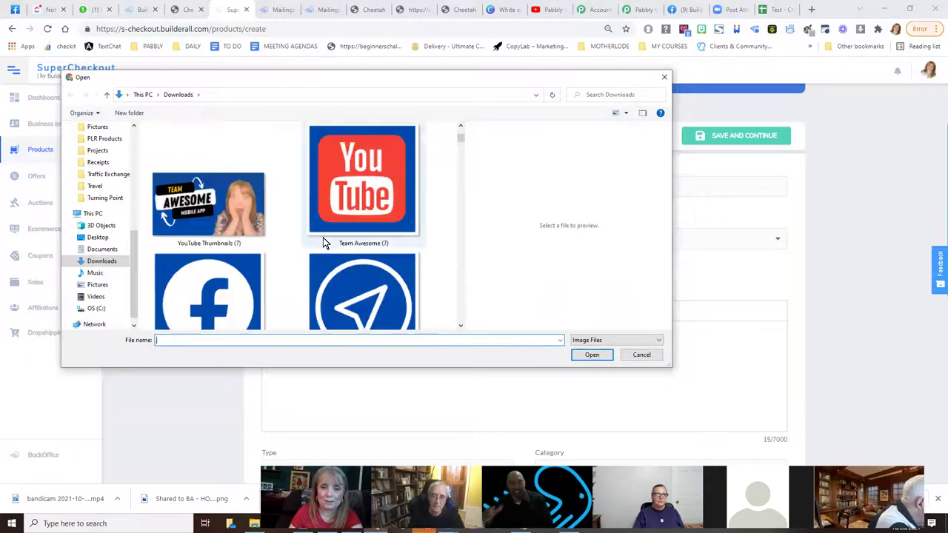
click(371, 190)
click(590, 354)
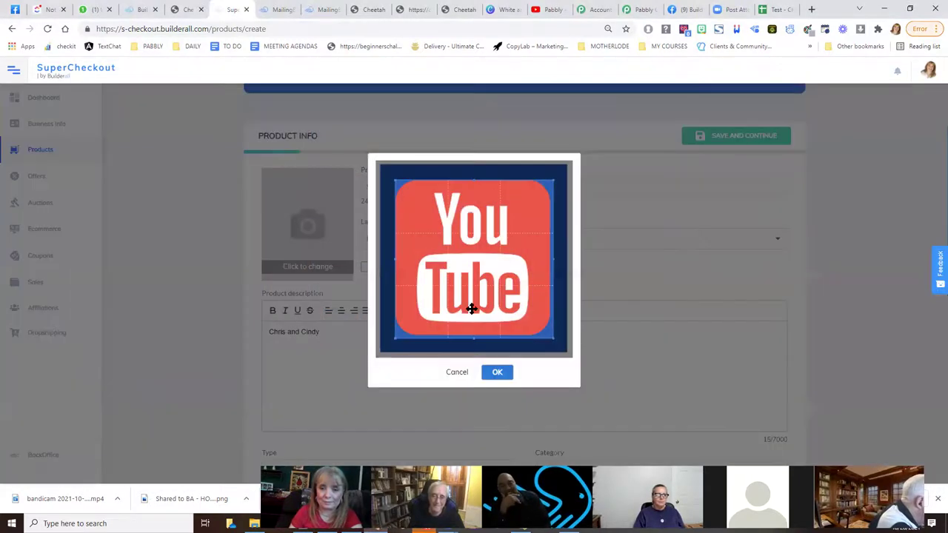
drag(472, 309, 441, 281)
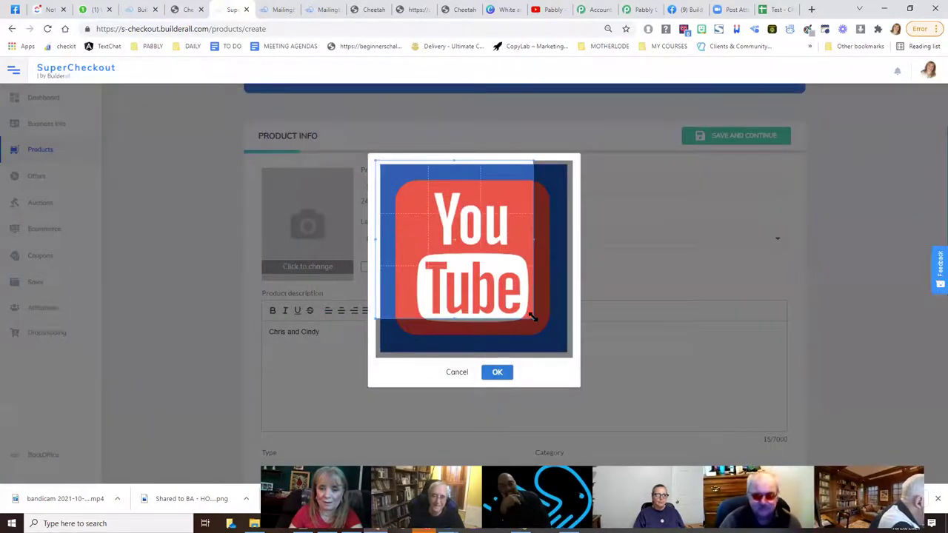
drag(531, 316, 571, 363)
click(497, 372)
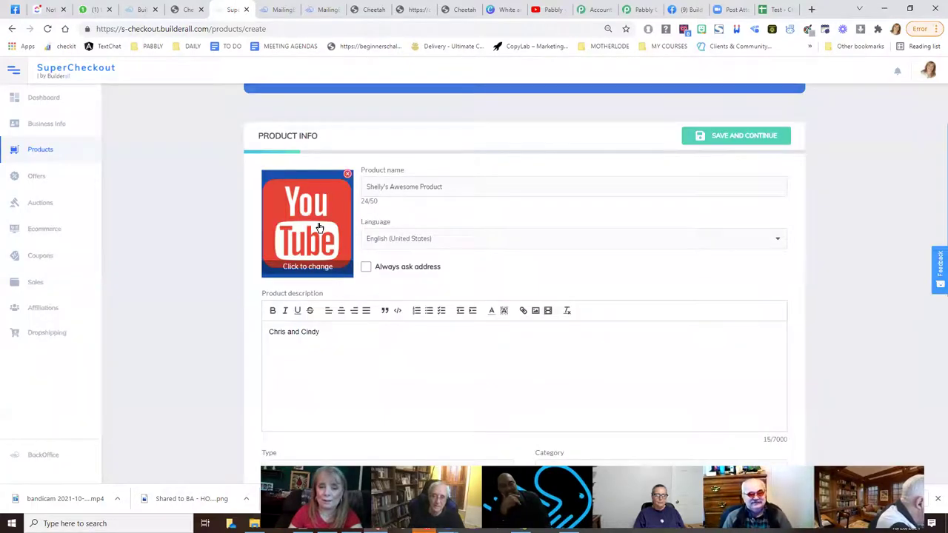
scroll(379, 289, down, 1)
Change the description to 'We are selling YouTube' and save the product info
drag(338, 275, 264, 273)
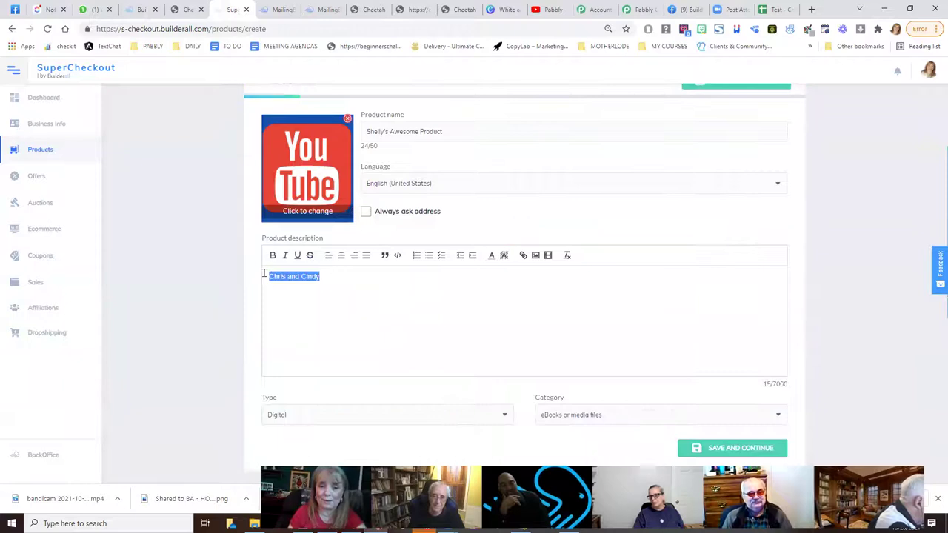
text(WE are)
key(BackSpace)
key(BackSpace)
key(BackSpace)
text(e are se)
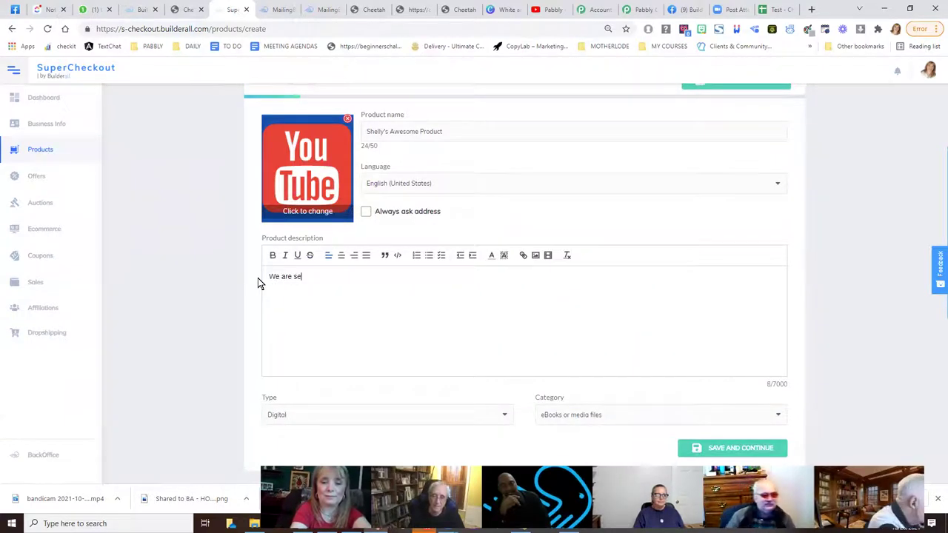
text(lling YouTube)
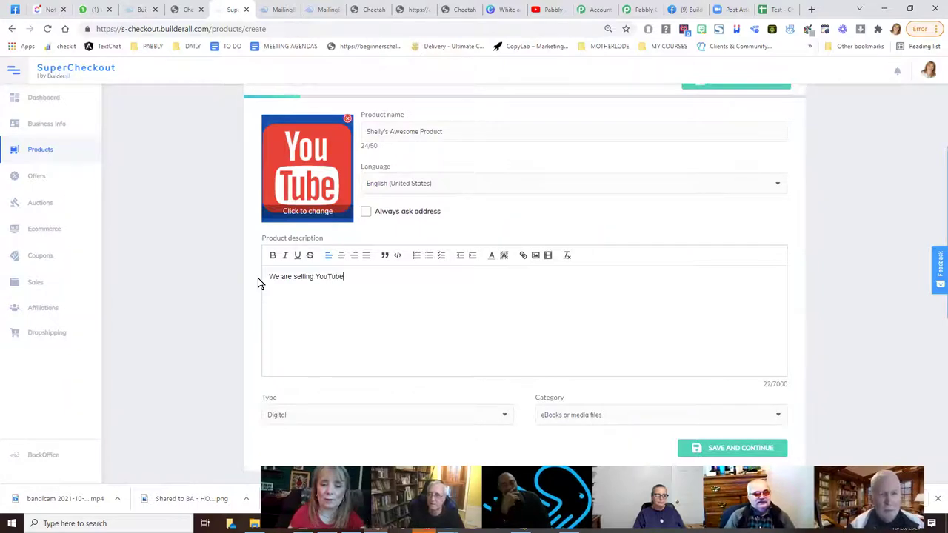
scroll(637, 422, down, 2)
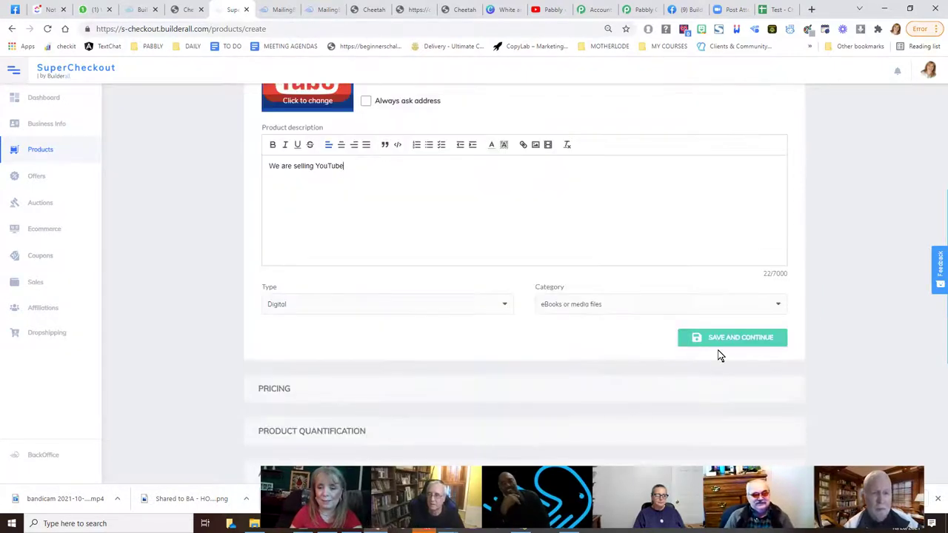
click(720, 342)
Choose Stripe Test as payment method and USD United States Dollar as currency
click(445, 216)
click(324, 306)
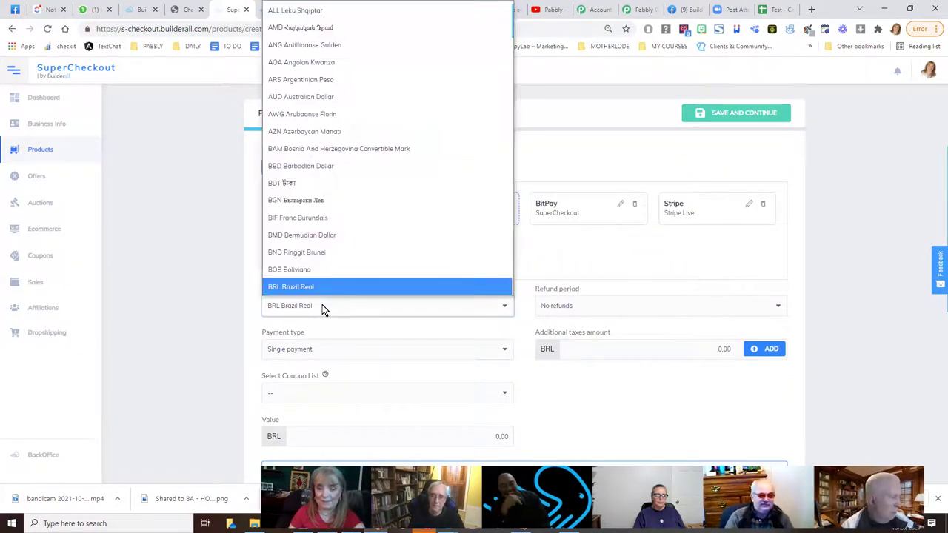
key(y)
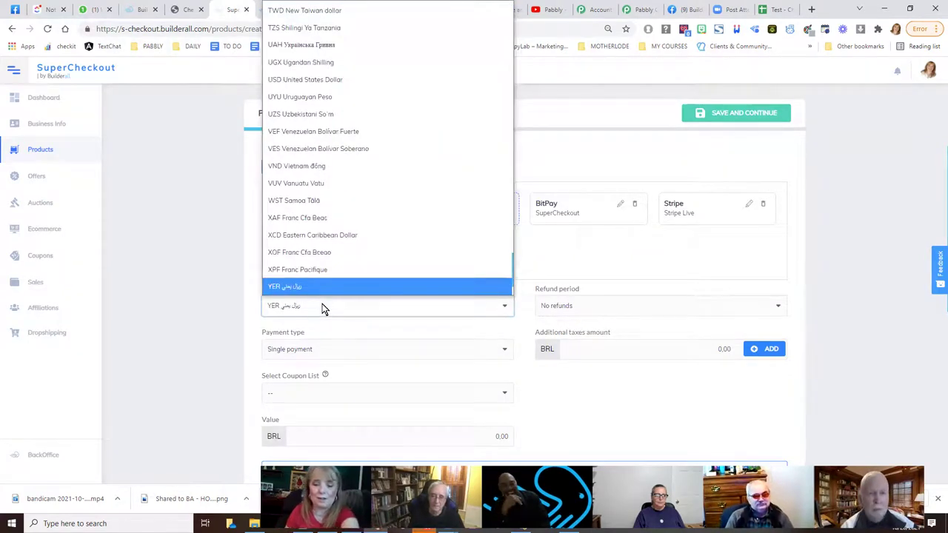
key(u)
scroll(311, 204, down, 2)
scroll(307, 187, up, 4)
click(289, 233)
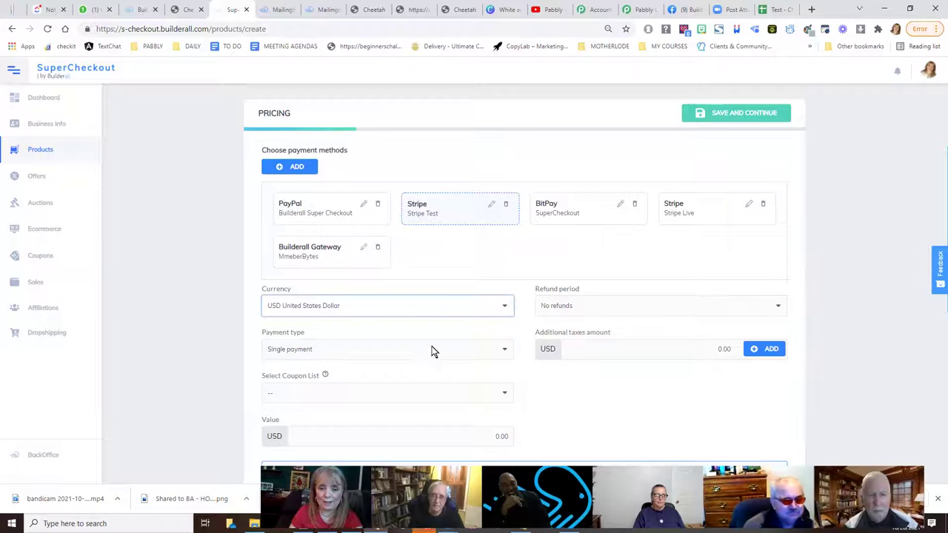
Enter a price of 1000.00 and save the pricing step
scroll(370, 385, down, 1)
click(496, 380)
text(10000.00)
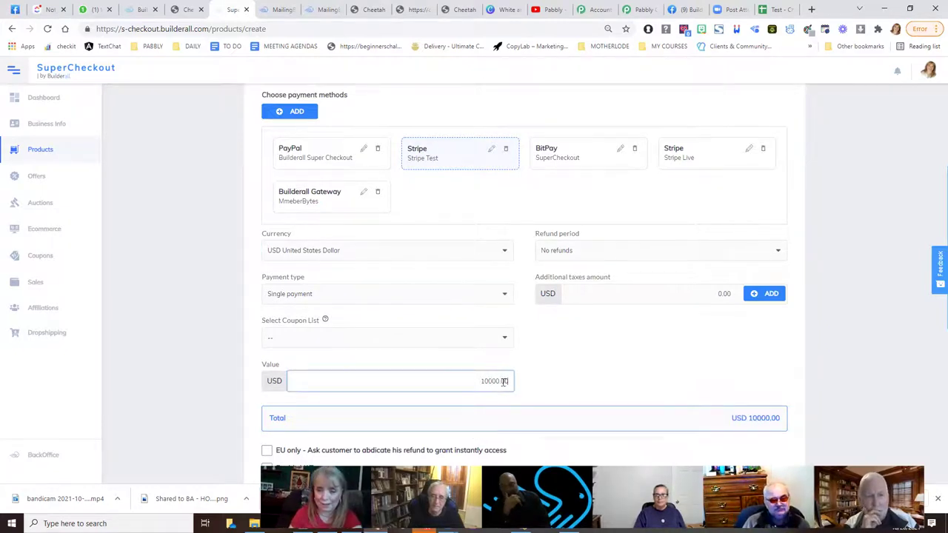
key(BackSpace)
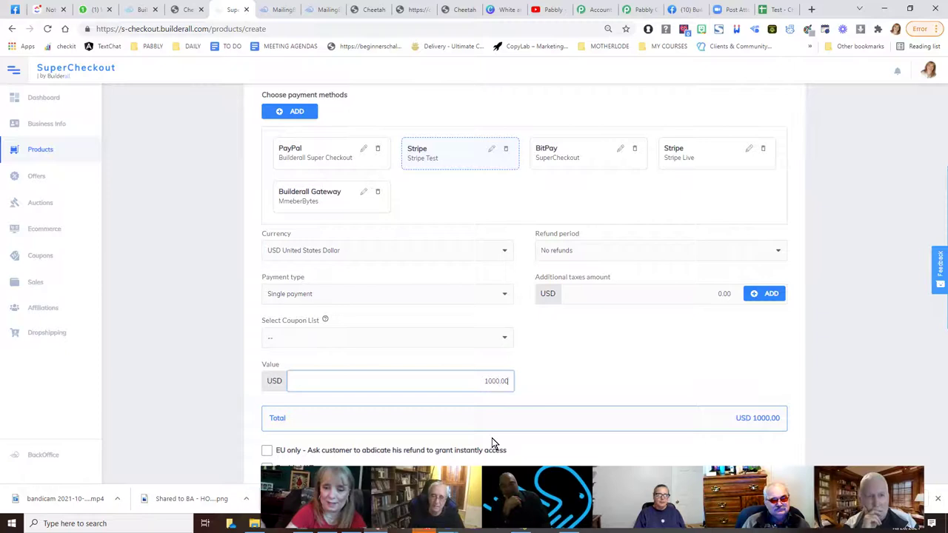
scroll(256, 410, down, 2)
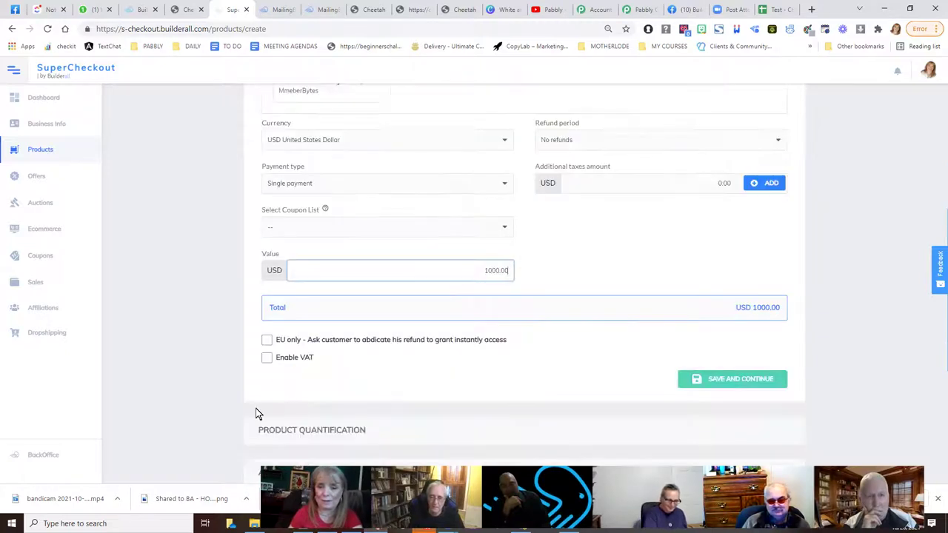
scroll(352, 222, up, 4)
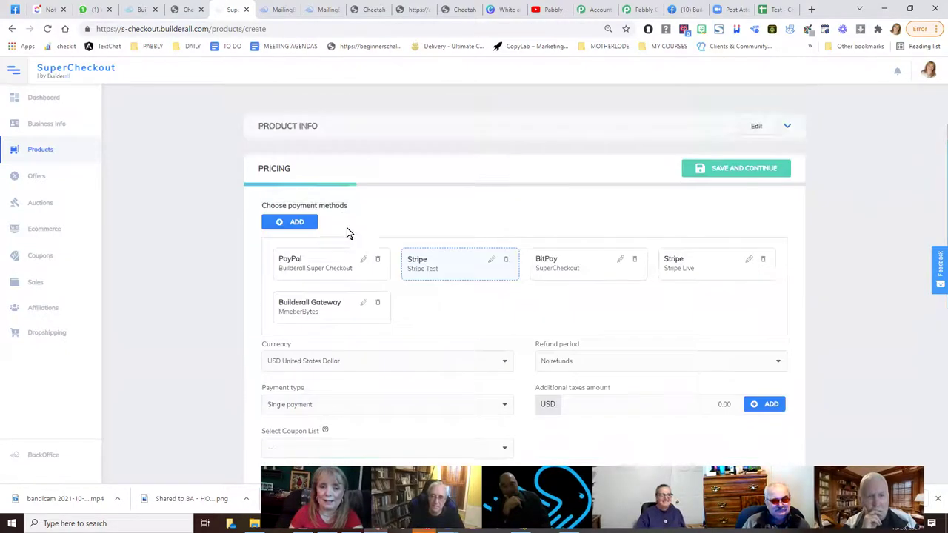
scroll(406, 308, down, 4)
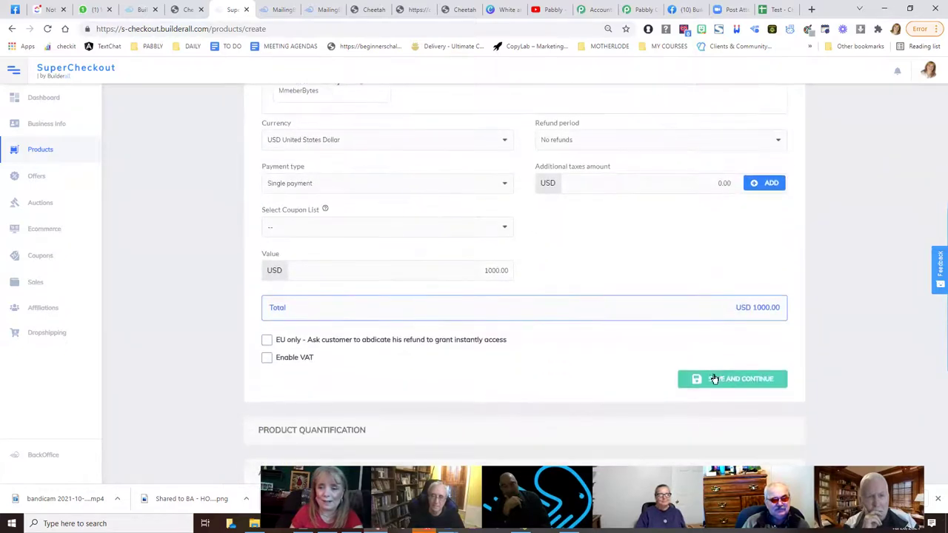
click(728, 380)
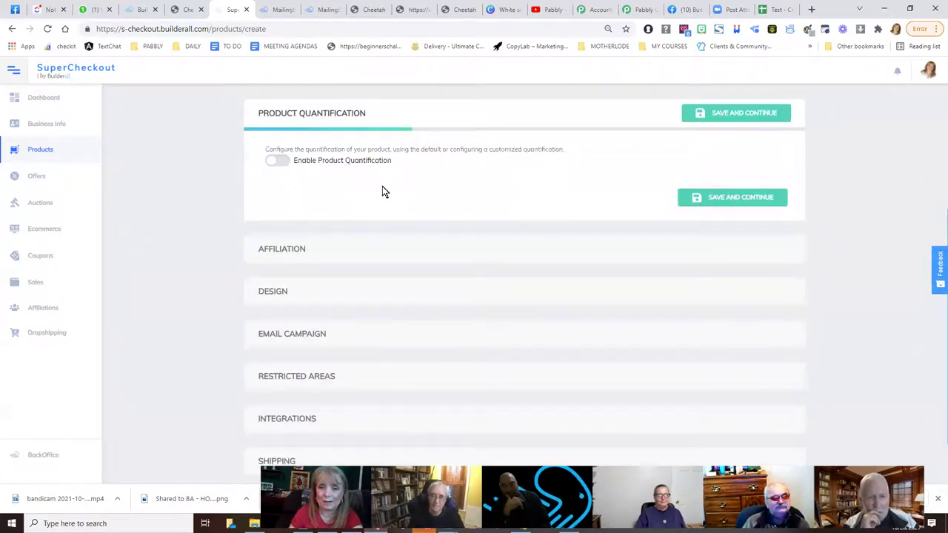
Save Quantification and Affiliation as they are and pick the 3 Steps Checkout design
click(728, 199)
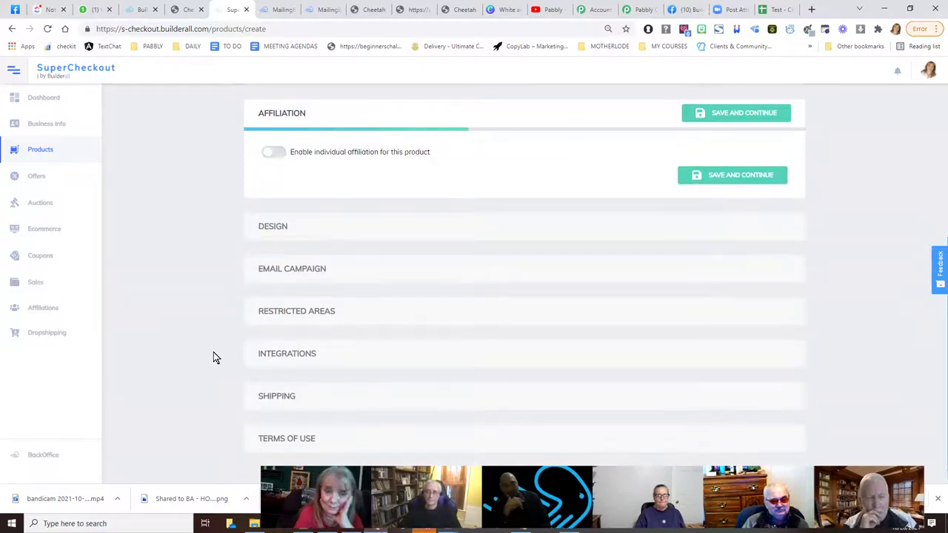
click(731, 176)
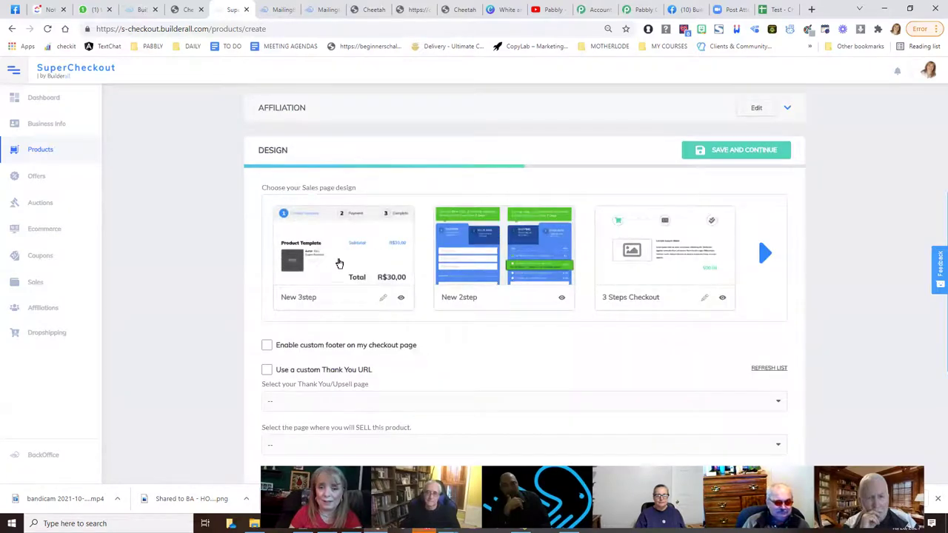
click(669, 275)
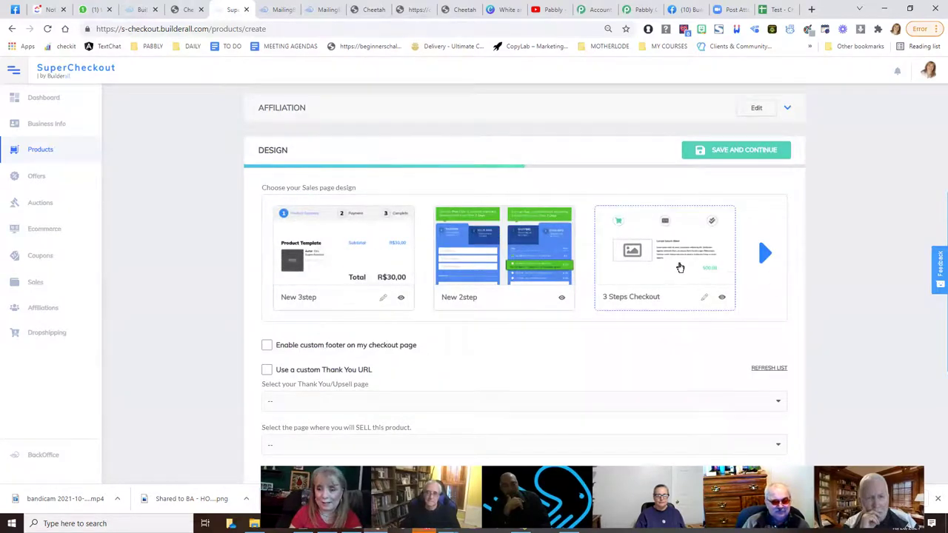
Use the Home page as both the thank-you page and the sales page, then save the design
scroll(680, 267, down, 1)
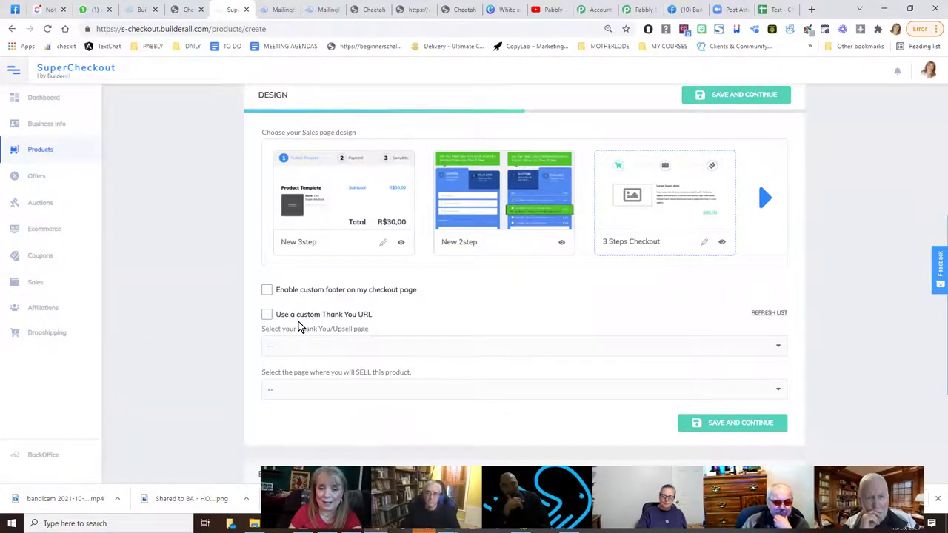
click(288, 342)
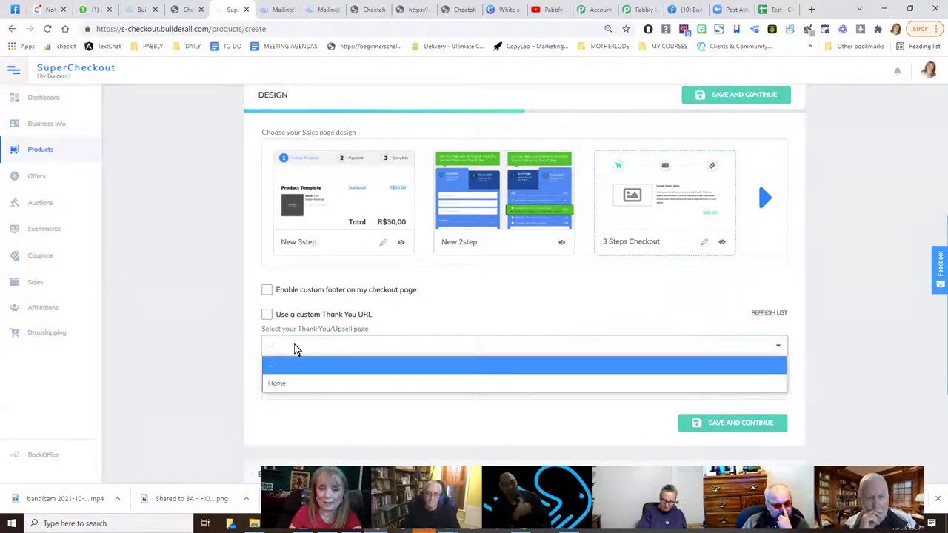
click(284, 388)
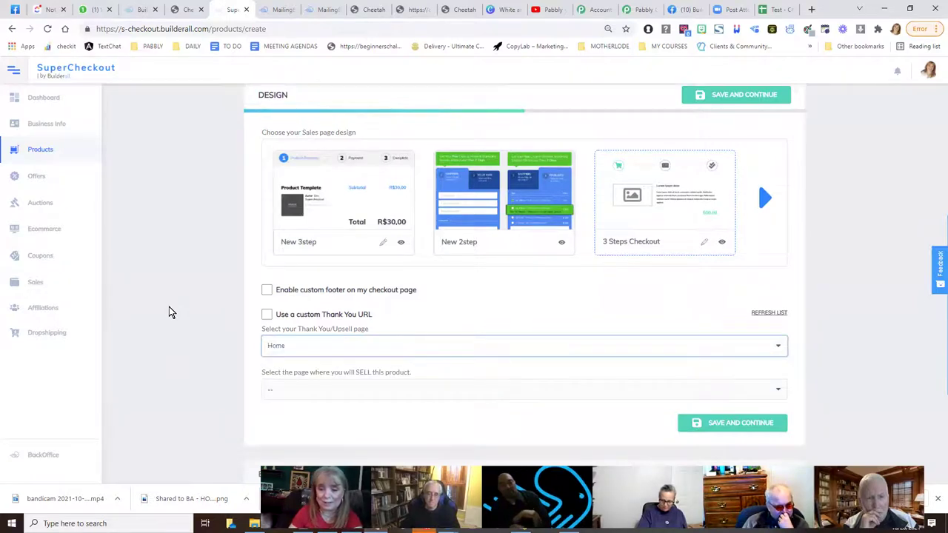
scroll(326, 354, down, 1)
click(331, 338)
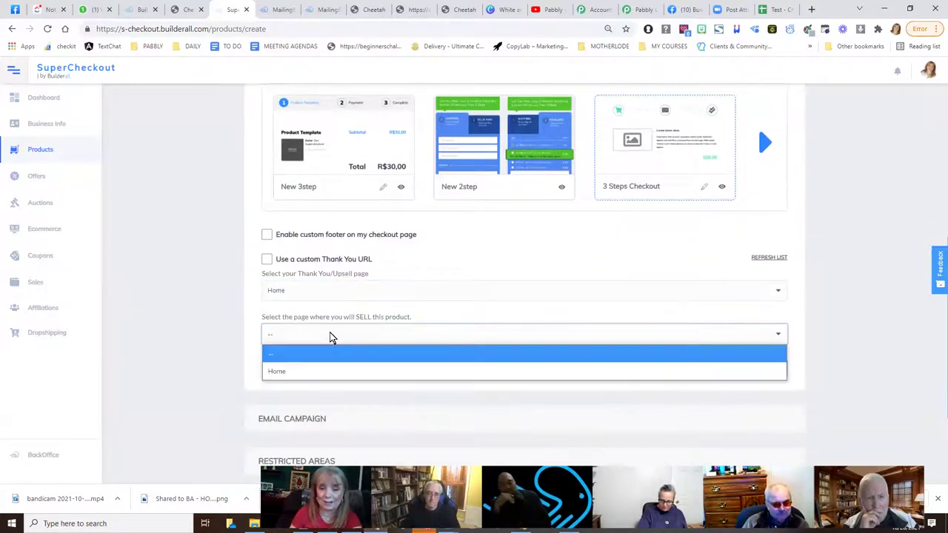
click(304, 369)
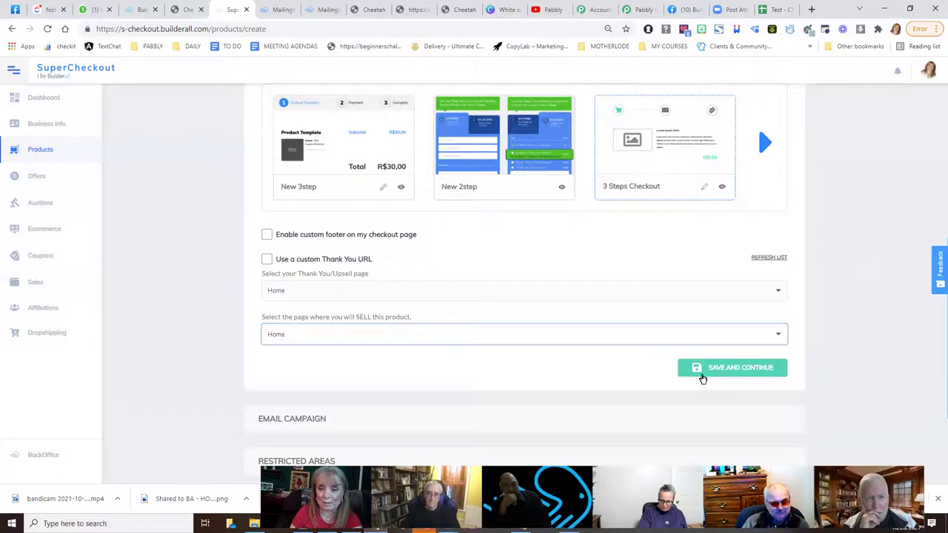
click(734, 368)
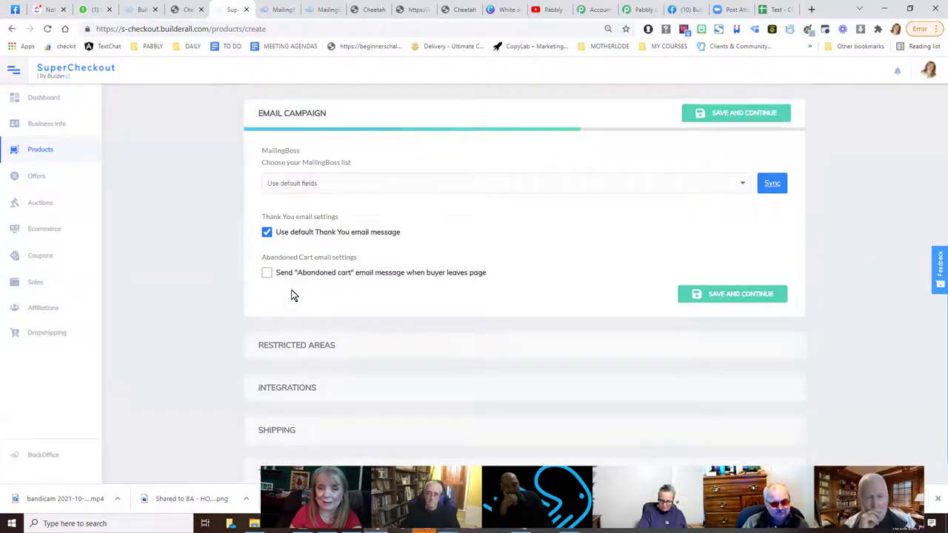
Keep the default Email Campaign and Restricted Areas settings to reach Integrations
click(731, 298)
scroll(311, 234, down, 2)
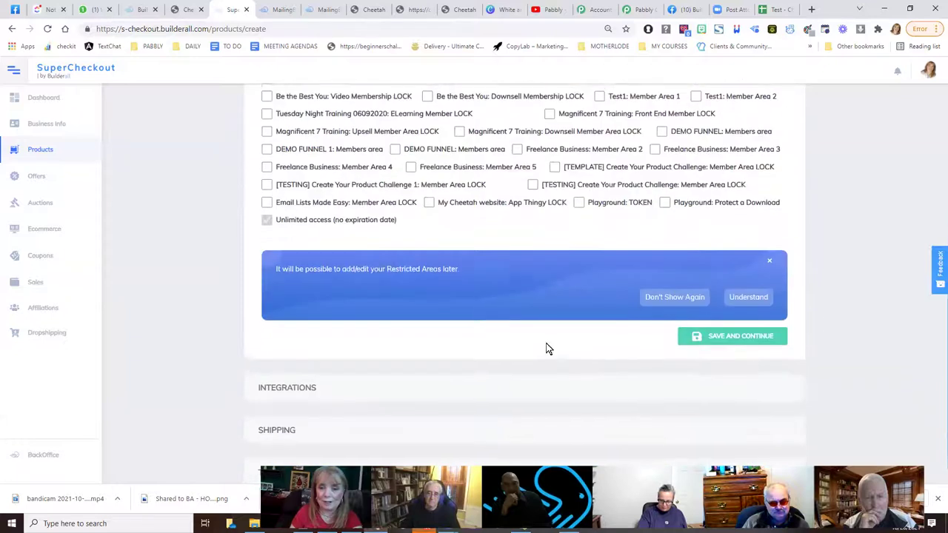
click(724, 333)
scroll(552, 332, down, 2)
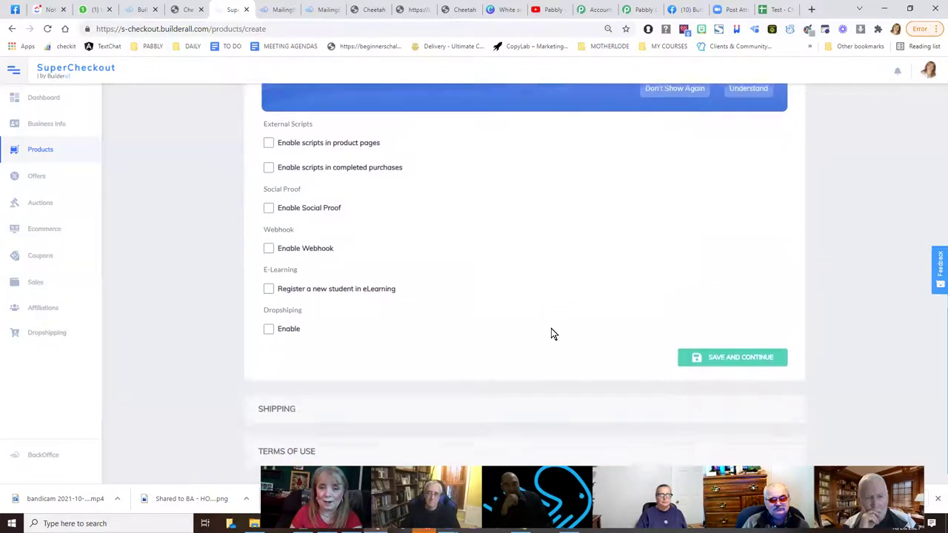
scroll(342, 234, up, 1)
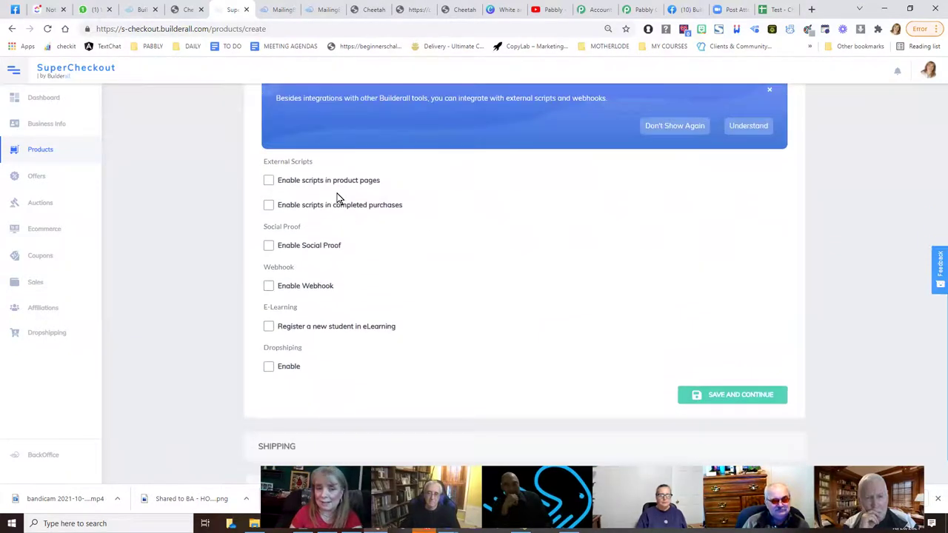
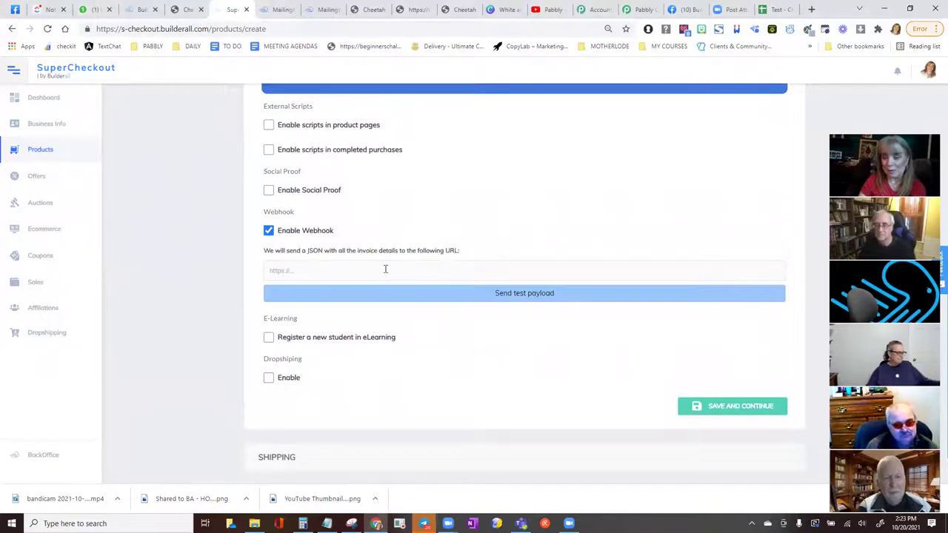
Save the $1000.00 product with the webhook disabled and the Terms and Conditions accepted
click(268, 231)
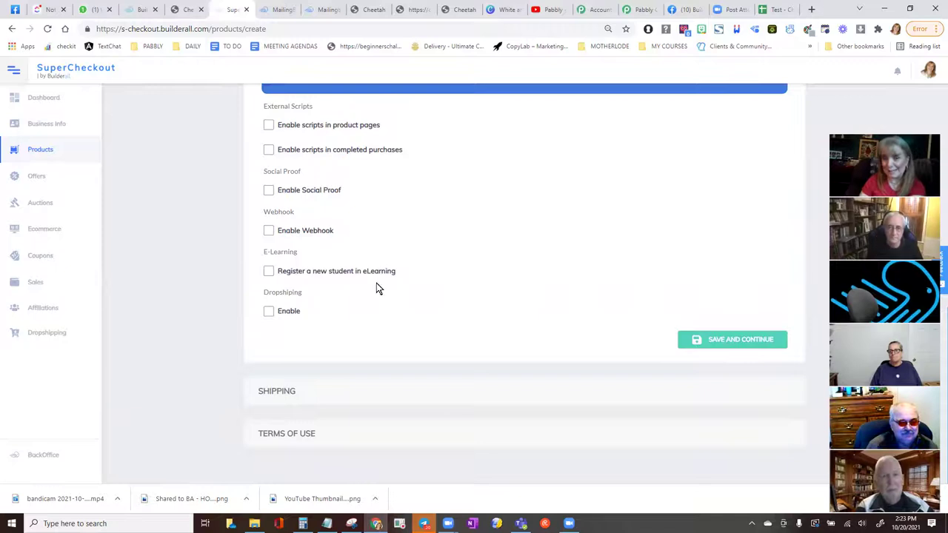
click(720, 342)
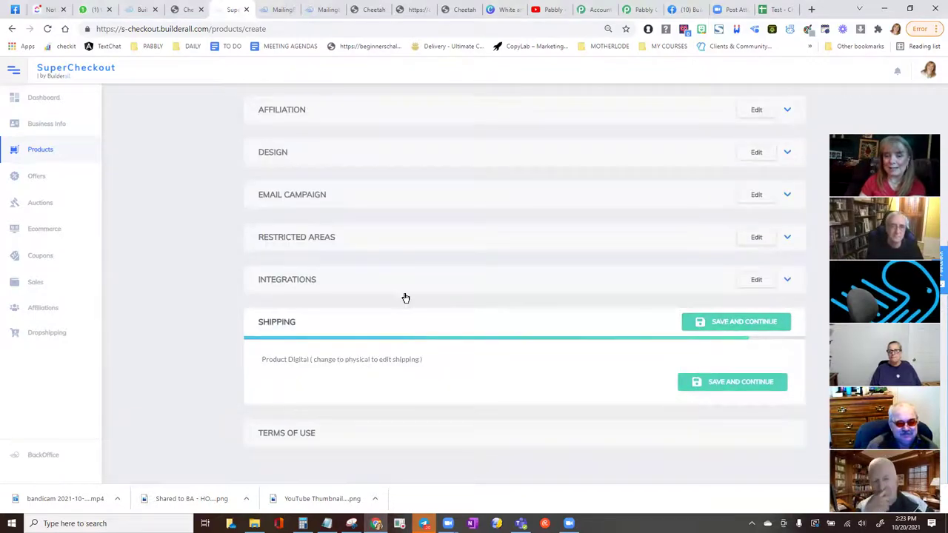
click(733, 384)
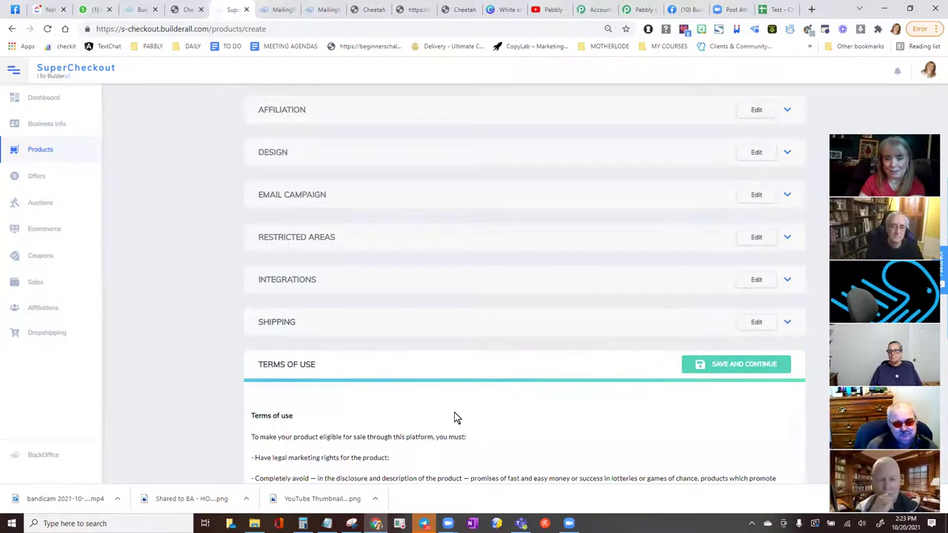
scroll(289, 408, down, 5)
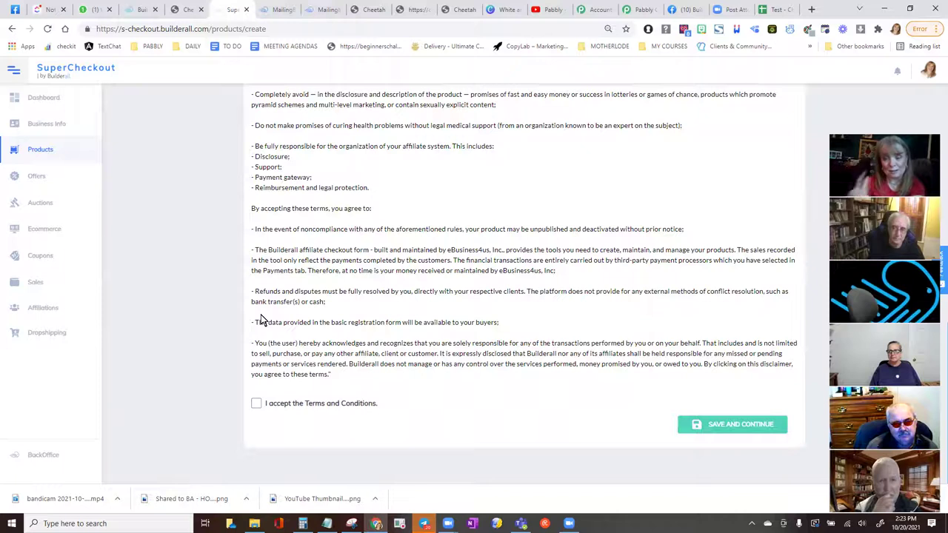
click(253, 405)
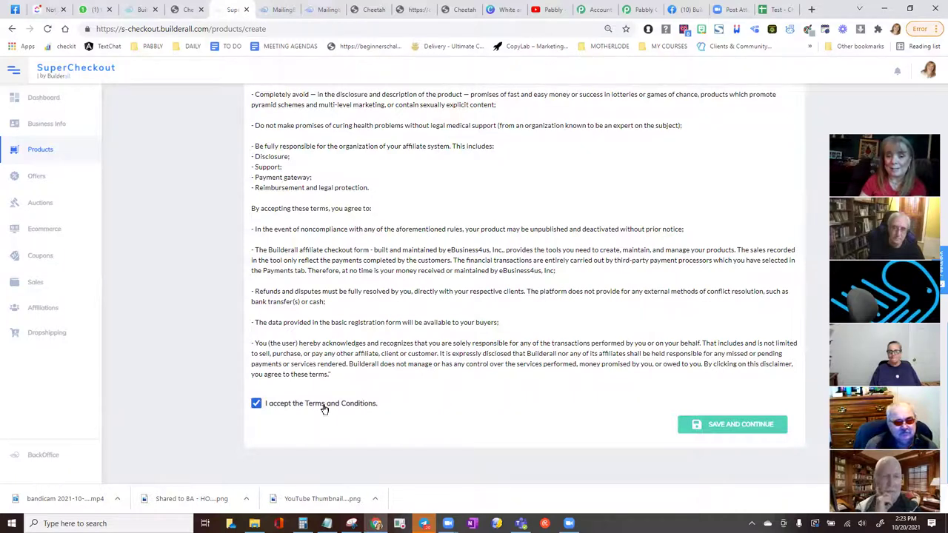
click(716, 426)
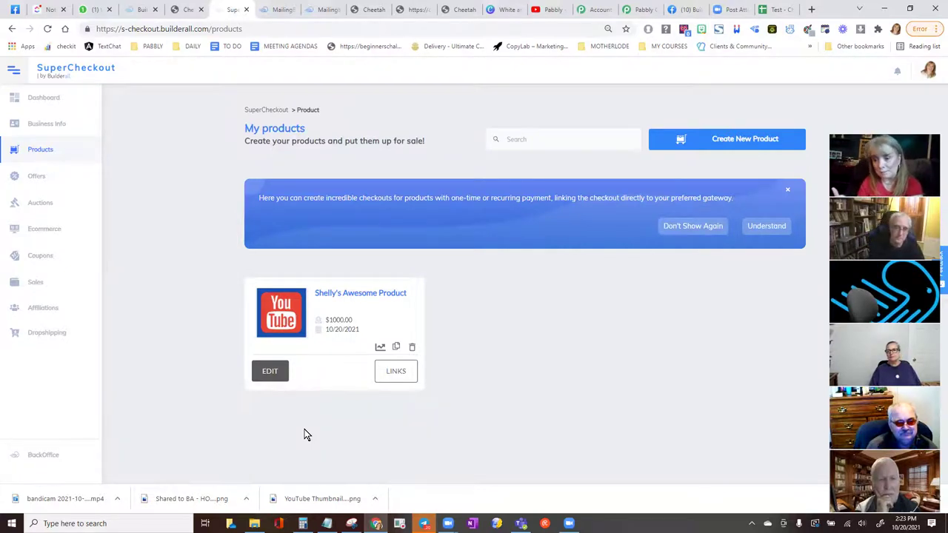
Create a new Pabbly workflow named 'TEST Supercheckout'
click(638, 9)
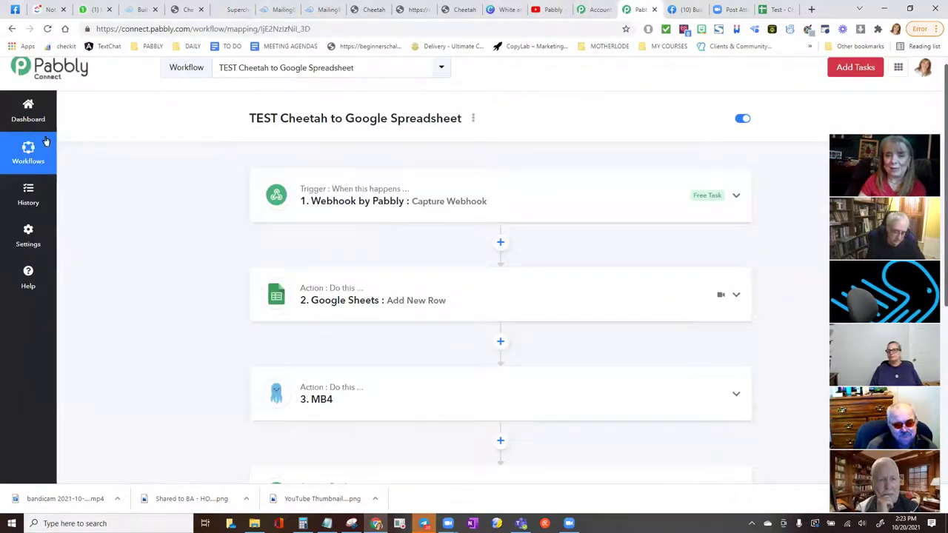
click(30, 115)
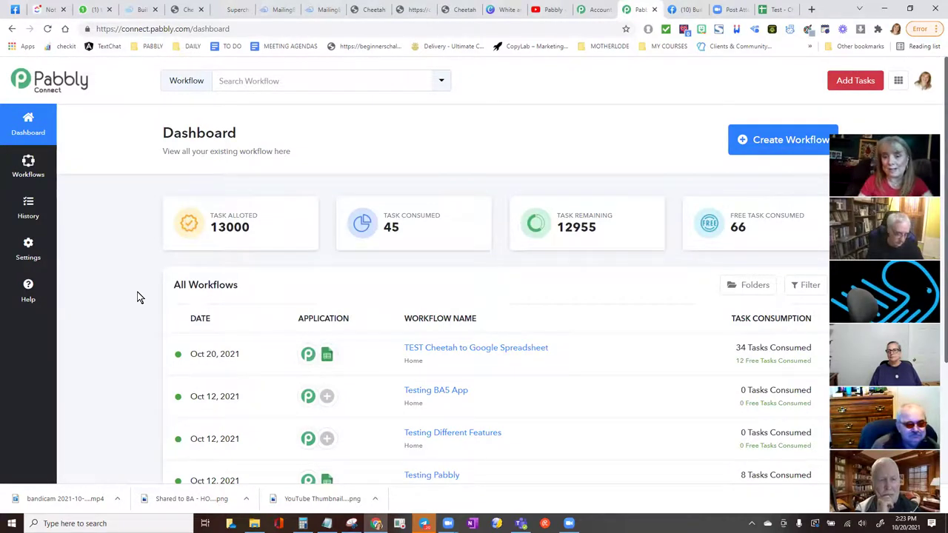
click(768, 141)
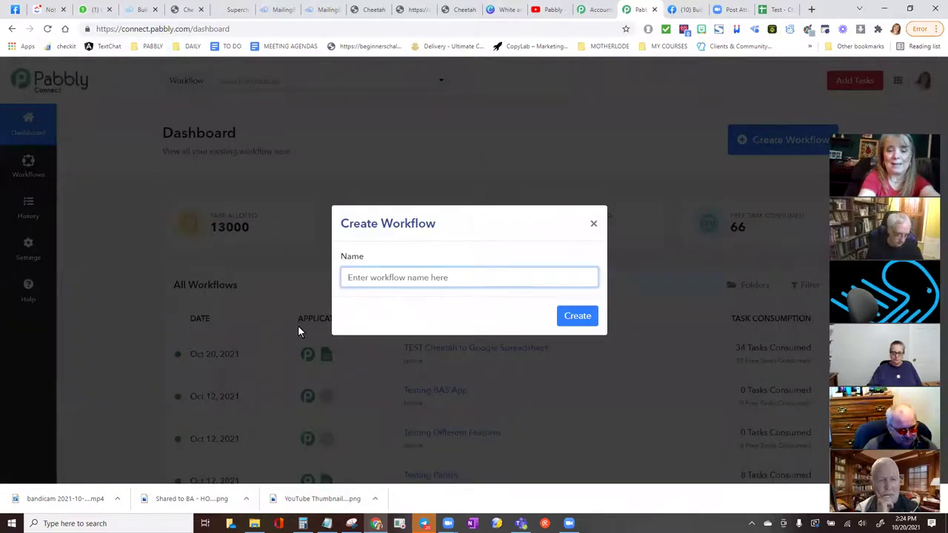
text(TEST Supercheckout)
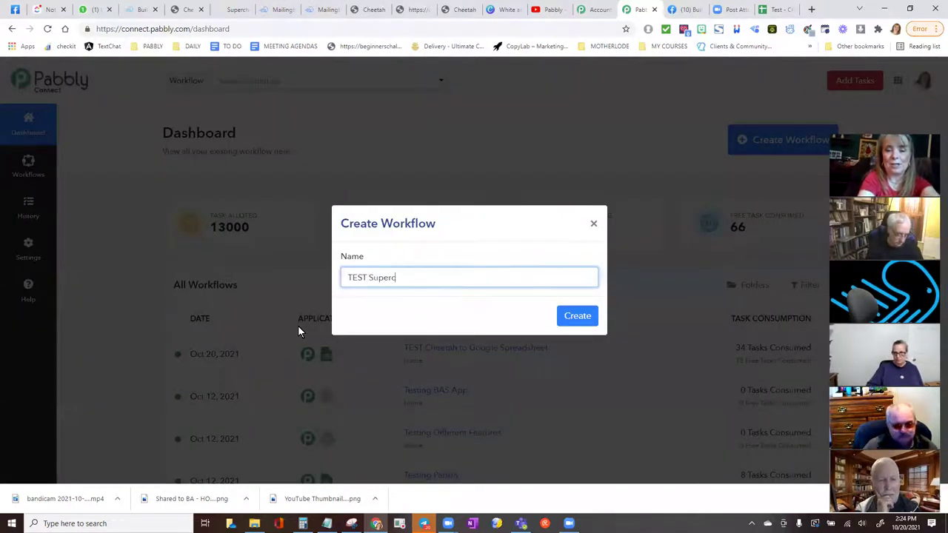
click(568, 322)
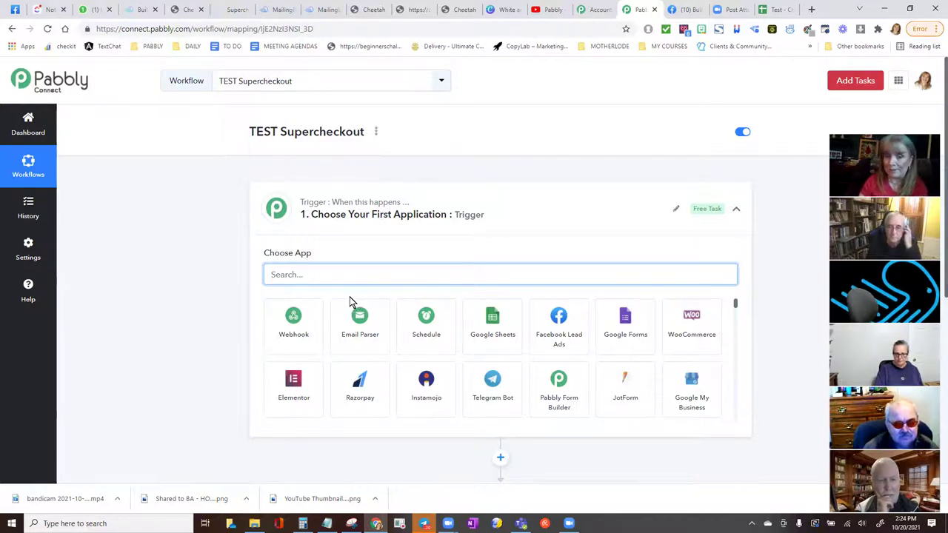
Set Webhook as the trigger and copy its webhook URL
click(293, 326)
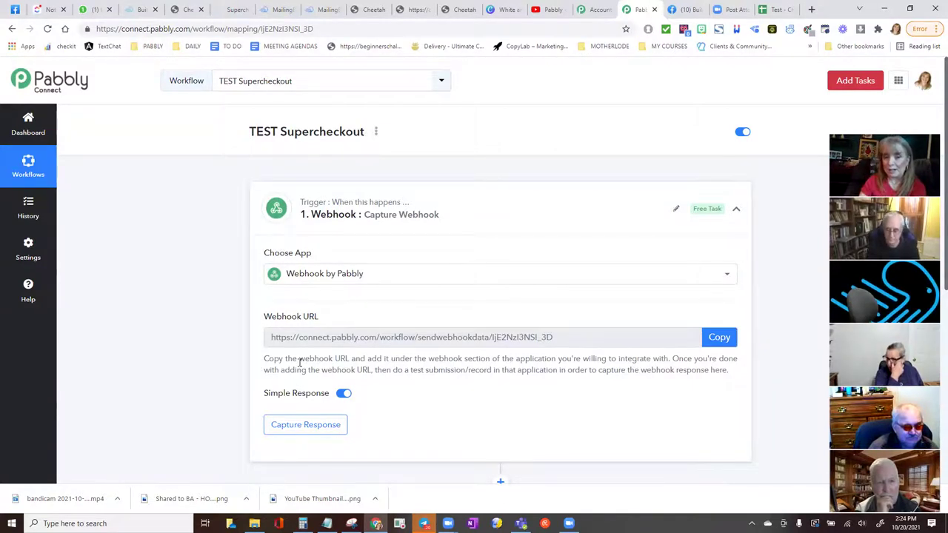
click(719, 338)
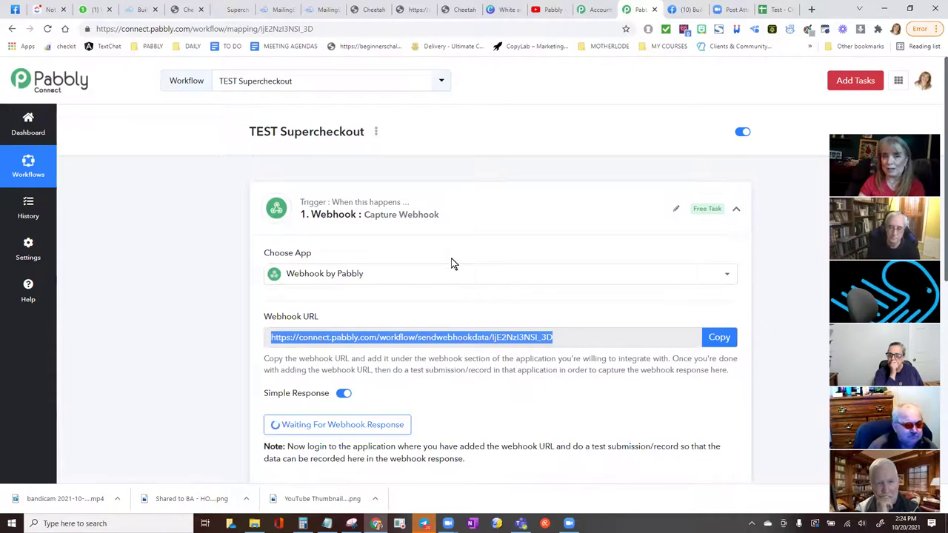
click(236, 10)
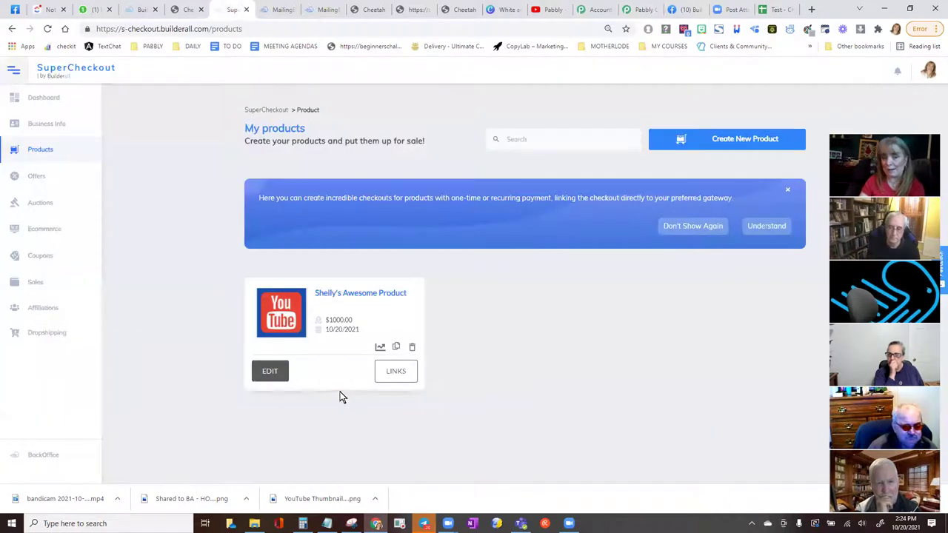
Enable the product's webhook with the pasted Pabbly URL and send a test payload
click(270, 371)
scroll(181, 363, down, 8)
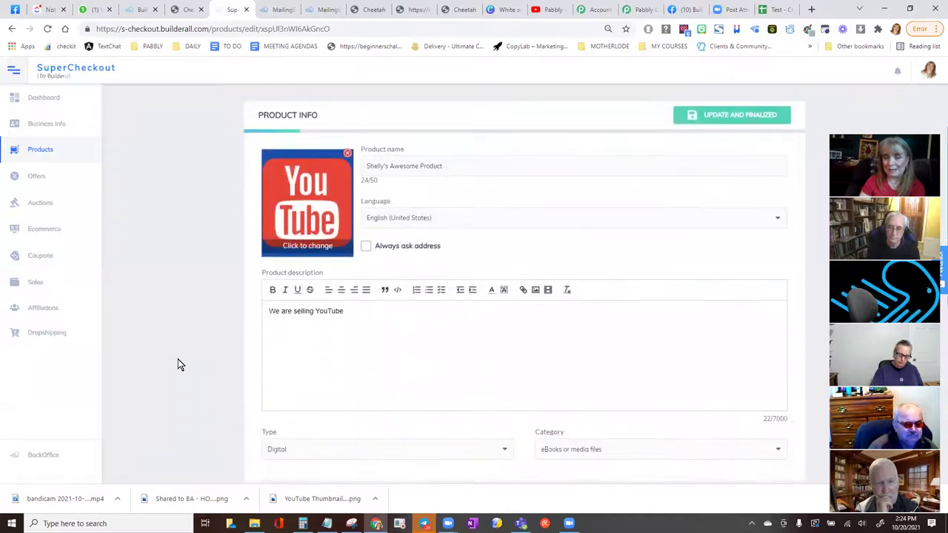
click(285, 348)
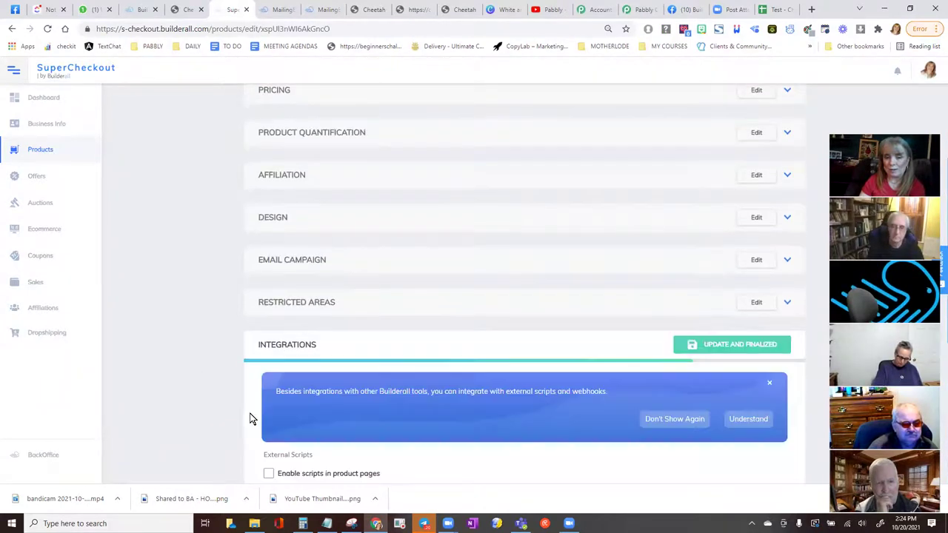
scroll(296, 363, down, 2)
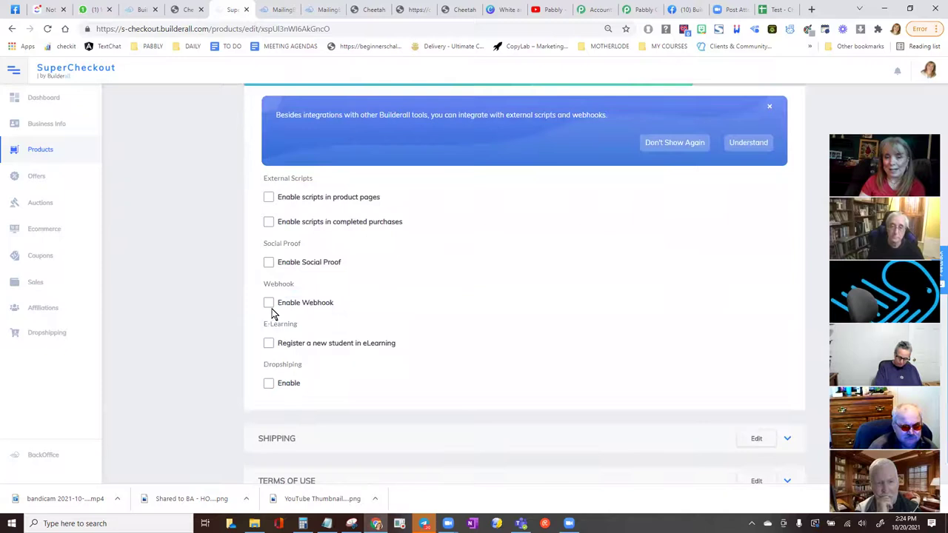
click(268, 304)
click(294, 341)
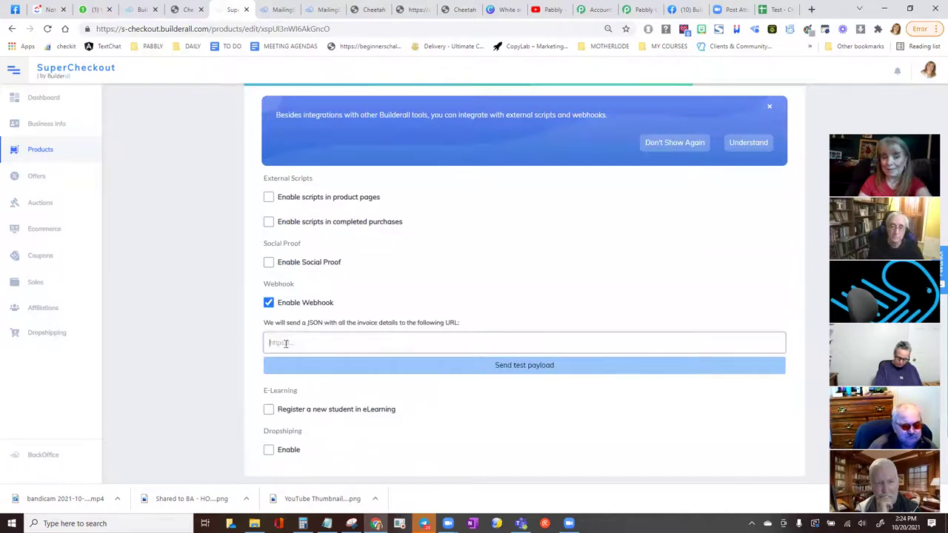
key(ctrl+v)
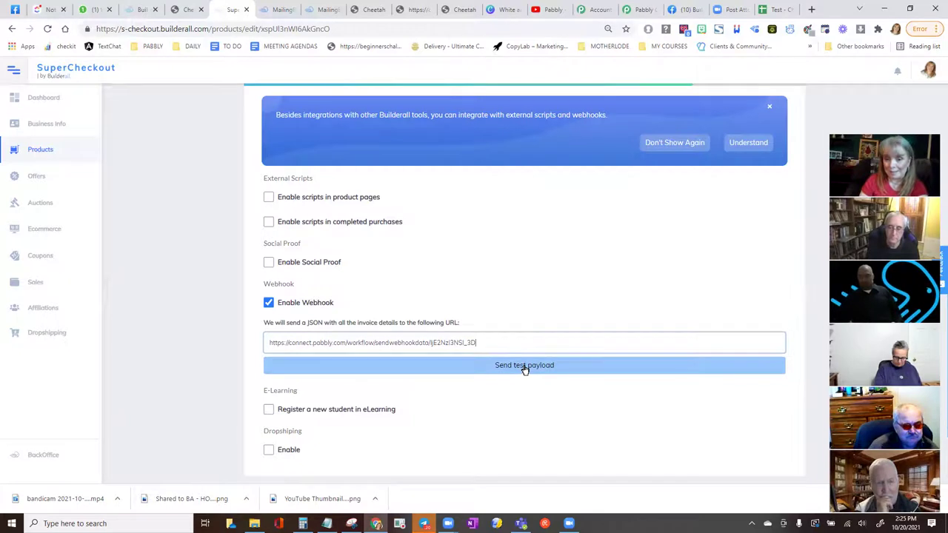
click(524, 367)
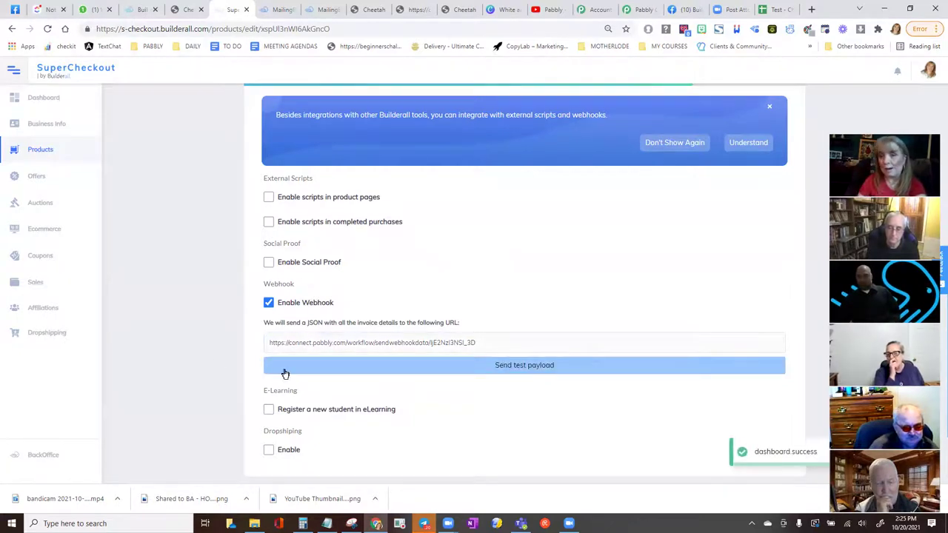
click(637, 9)
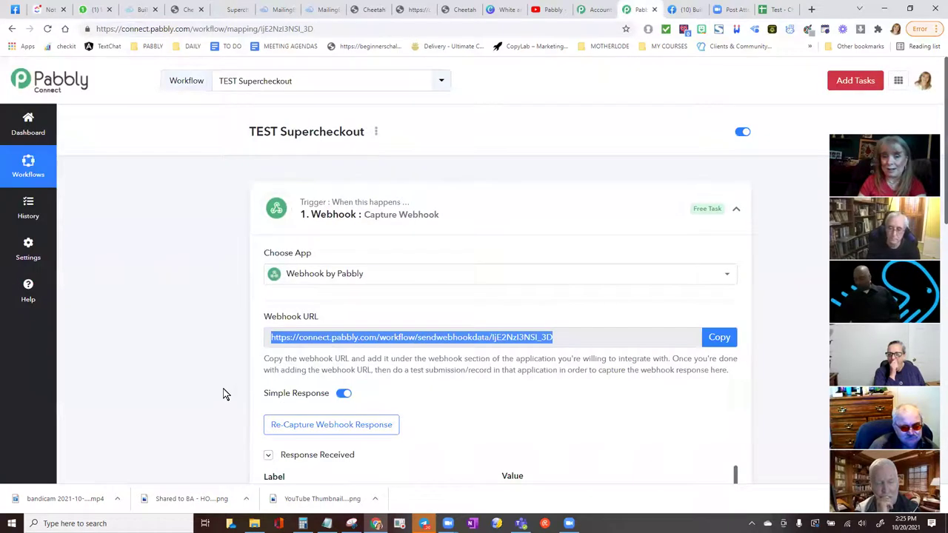
scroll(215, 388, down, 1)
scroll(375, 337, down, 2)
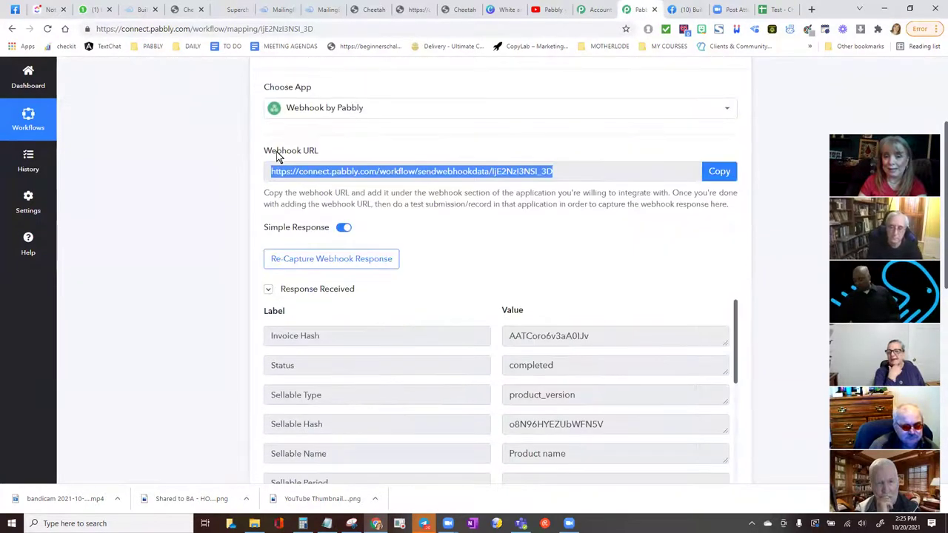
scroll(714, 355, down, 1)
scroll(712, 417, down, 1)
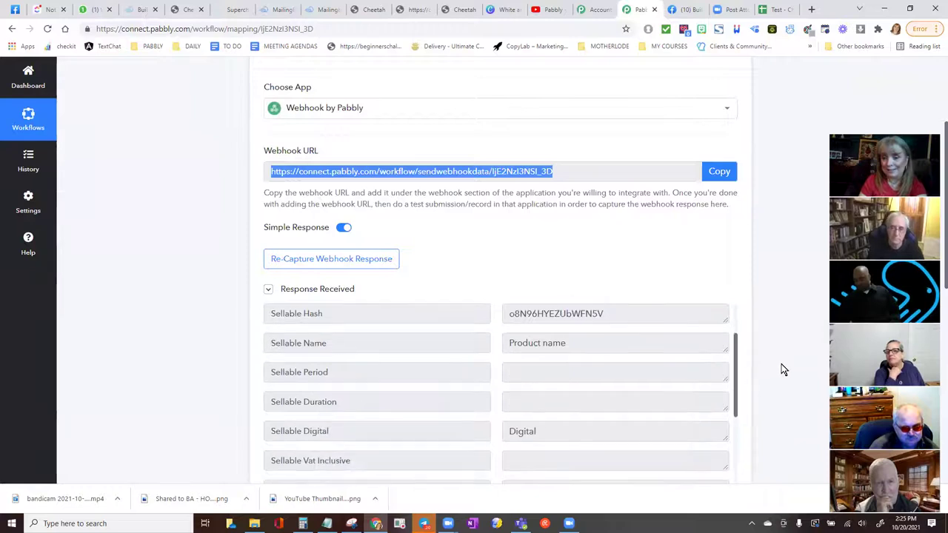
scroll(781, 371, down, 2)
scroll(539, 352, down, 4)
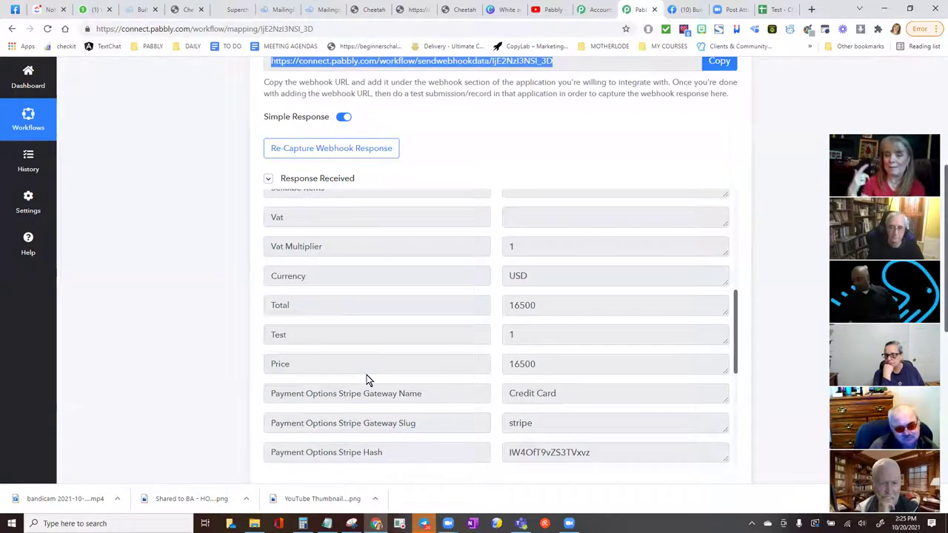
scroll(379, 364, down, 1)
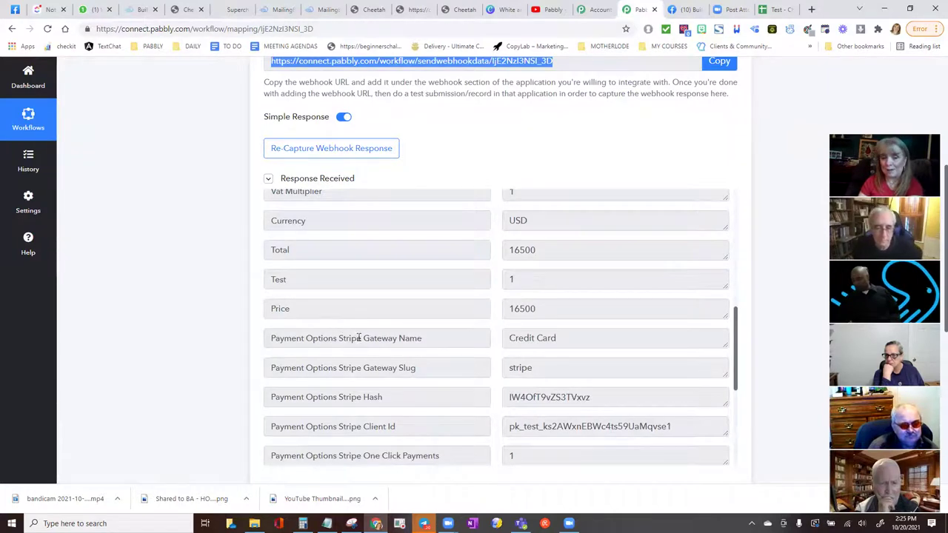
scroll(481, 396, down, 2)
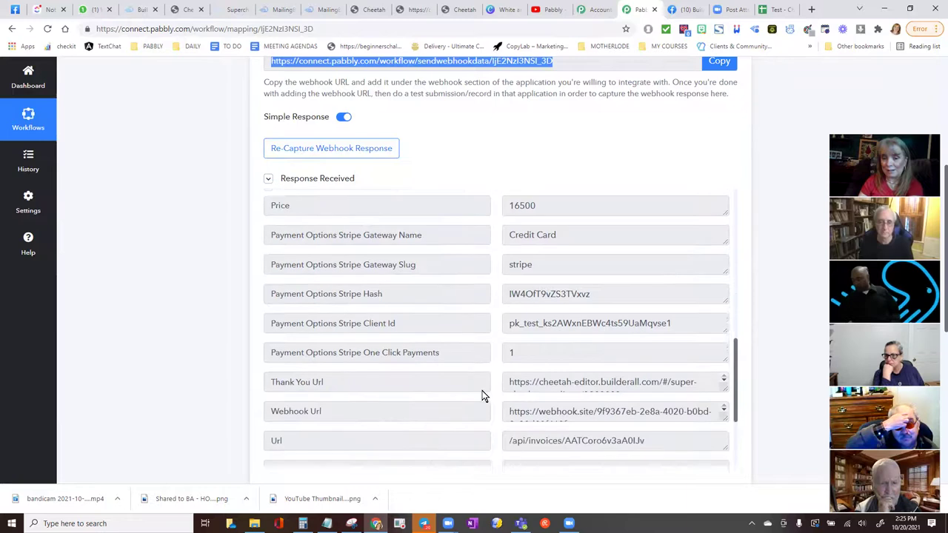
scroll(300, 348, down, 2)
scroll(302, 339, up, 1)
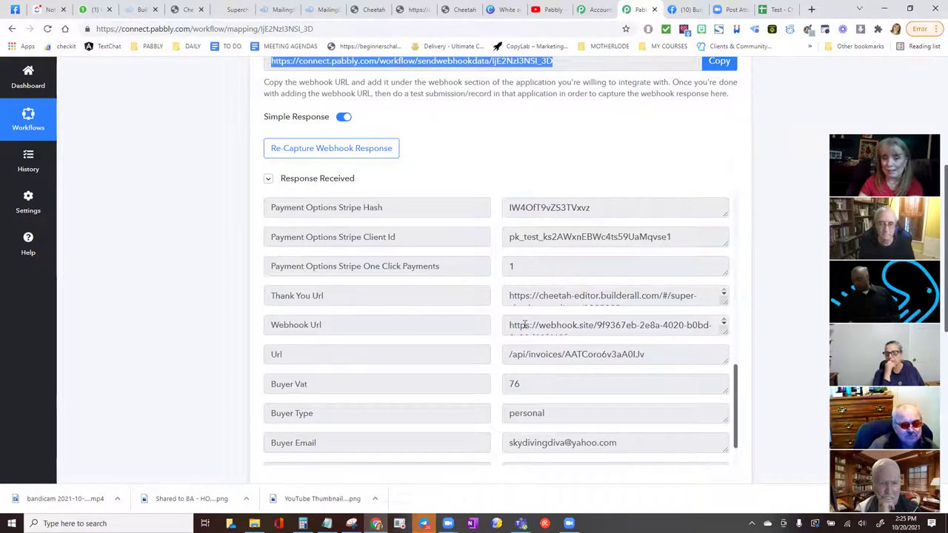
scroll(360, 366, down, 1)
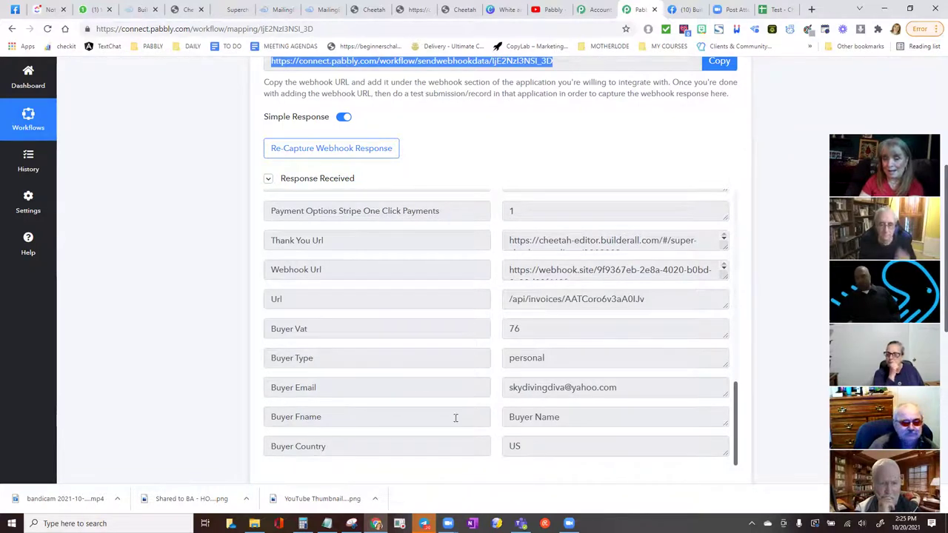
scroll(437, 394, up, 10)
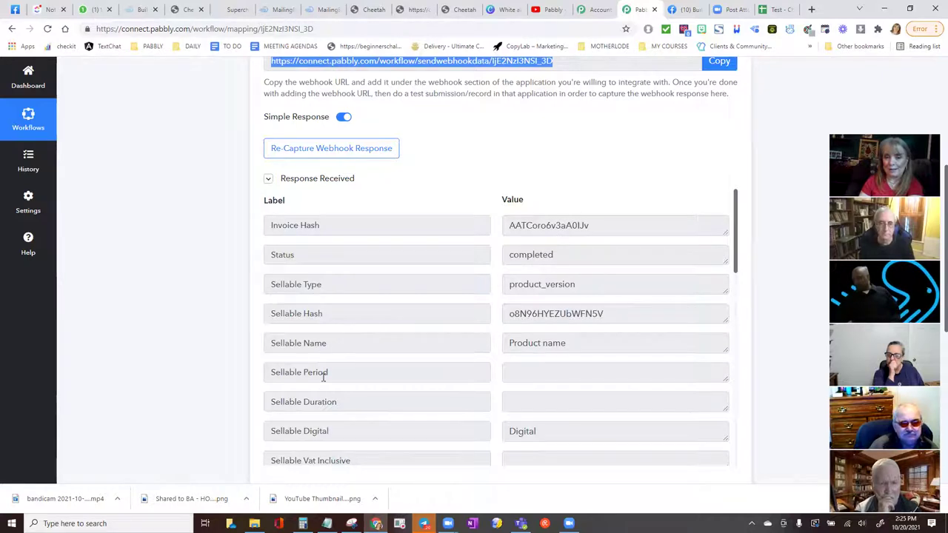
scroll(323, 377, down, 1)
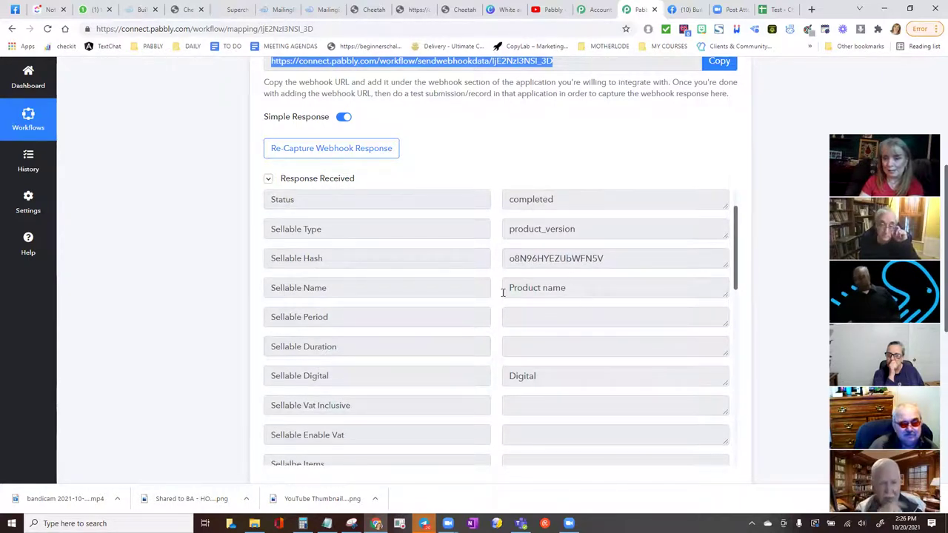
scroll(414, 404, down, 2)
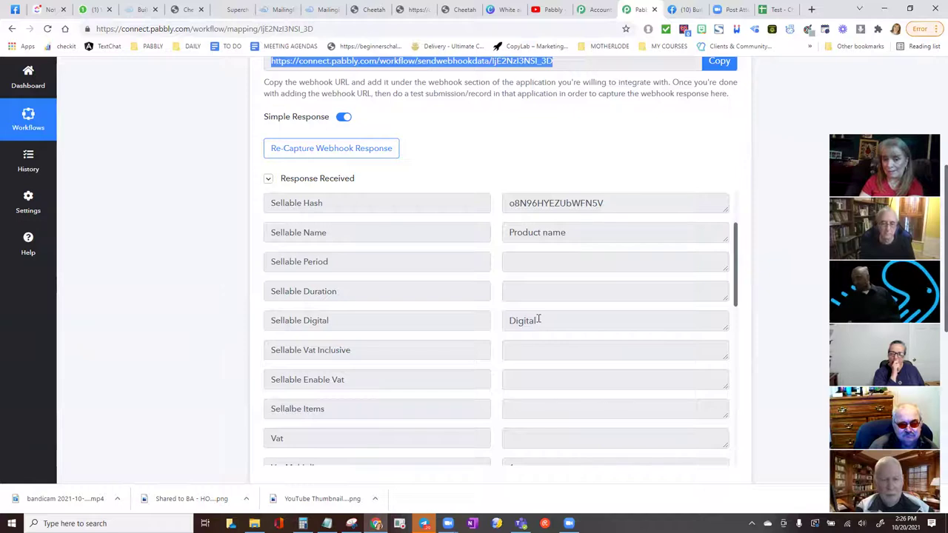
scroll(418, 395, down, 3)
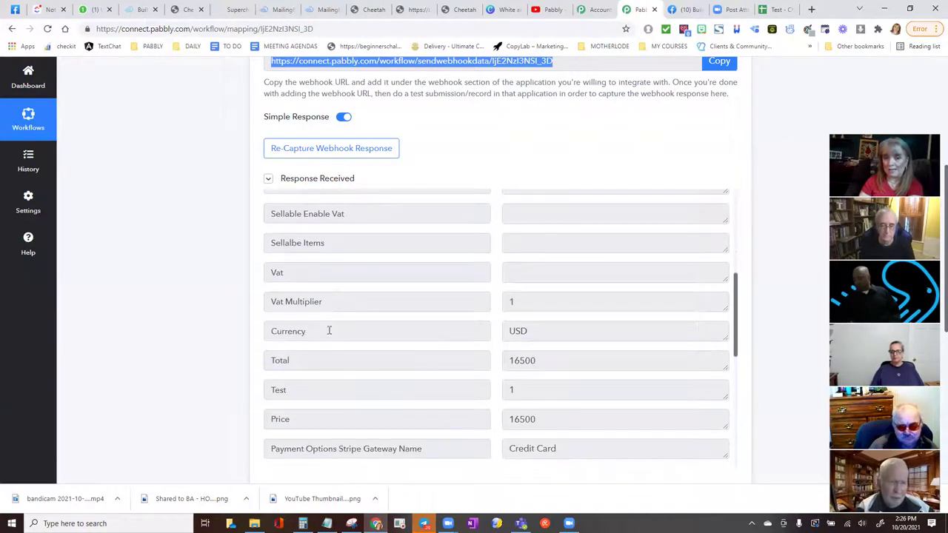
scroll(474, 381, down, 1)
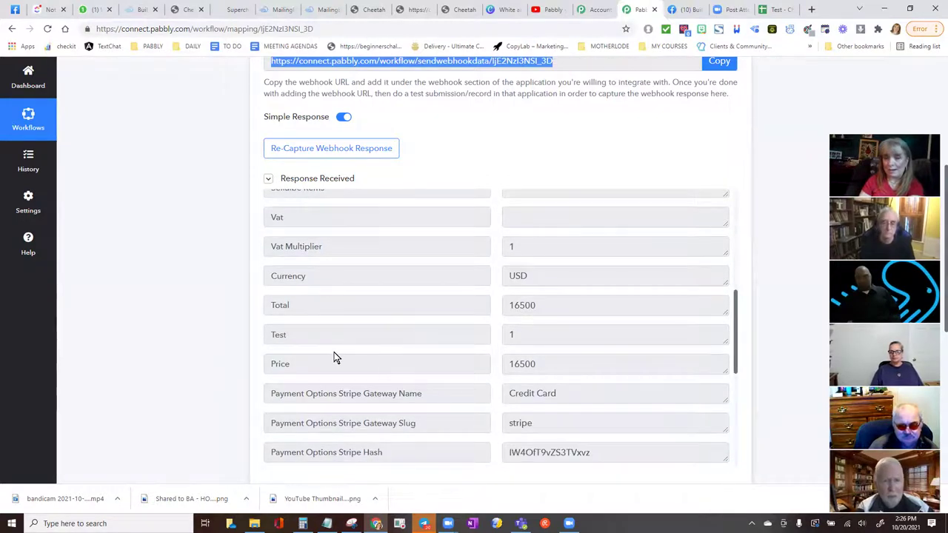
scroll(338, 385, down, 1)
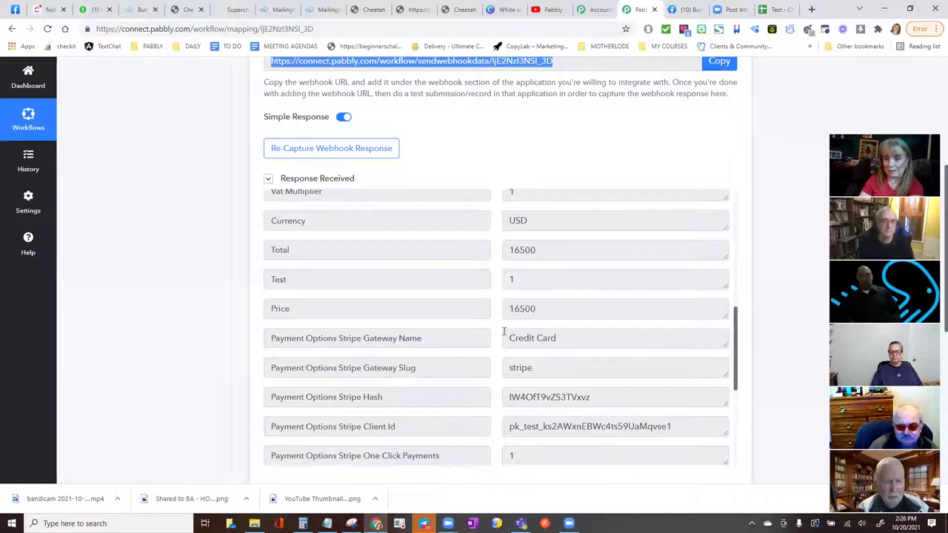
scroll(369, 416, down, 2)
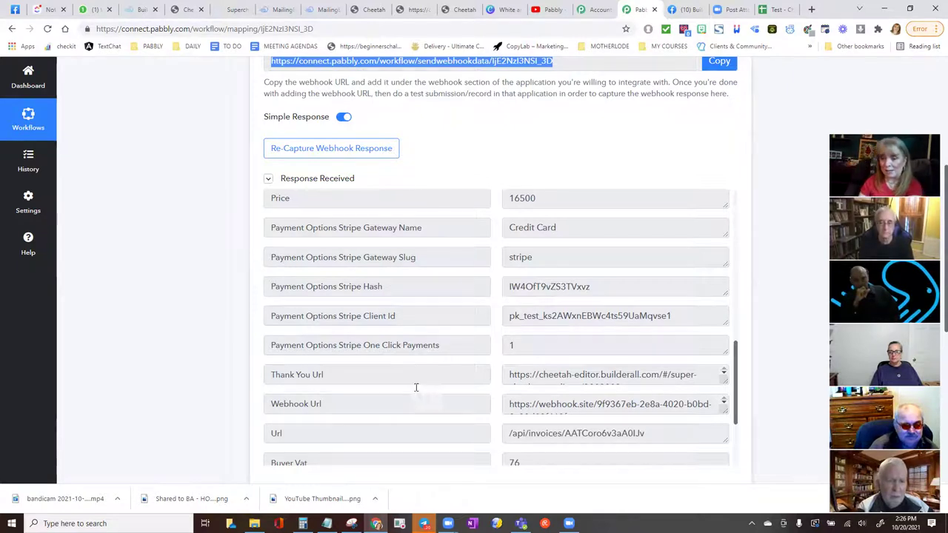
scroll(400, 329, down, 3)
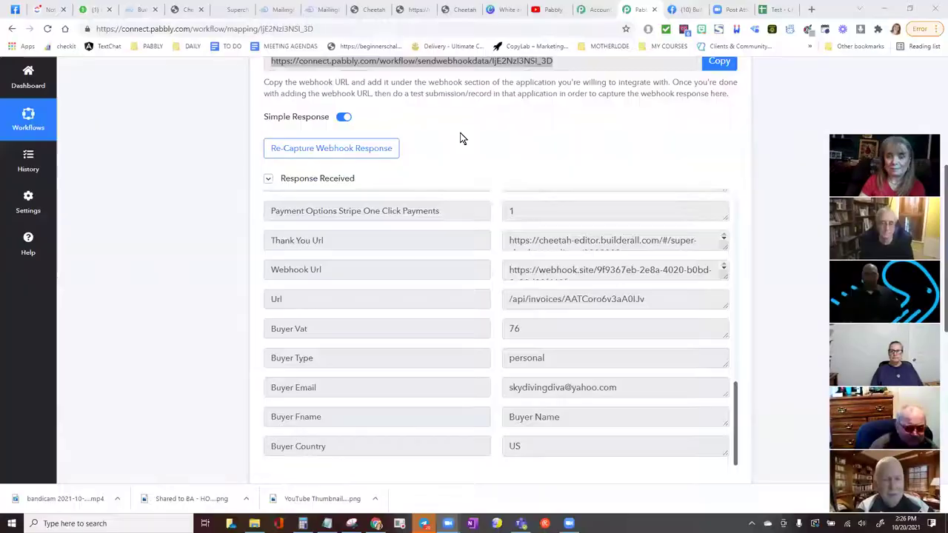
scroll(707, 296, up, 2)
scroll(709, 297, down, 7)
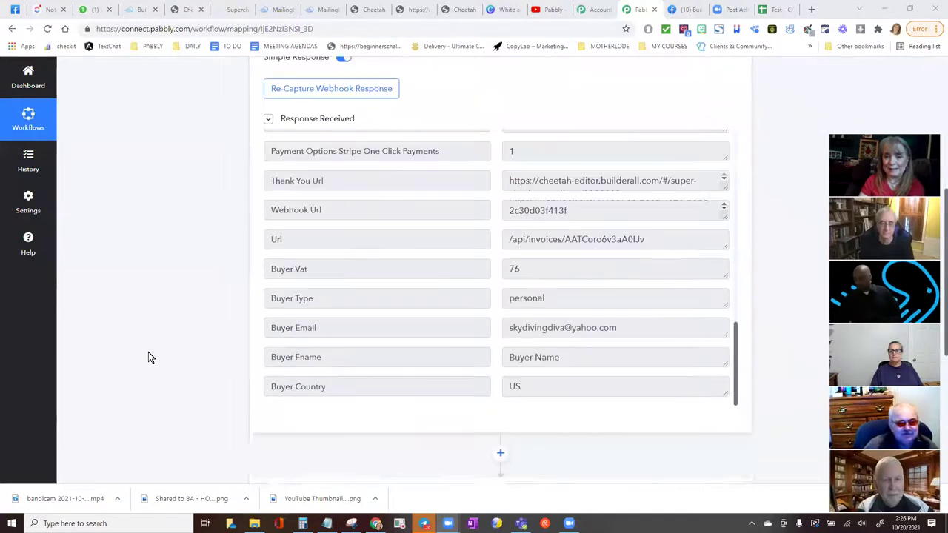
scroll(362, 240, up, 2)
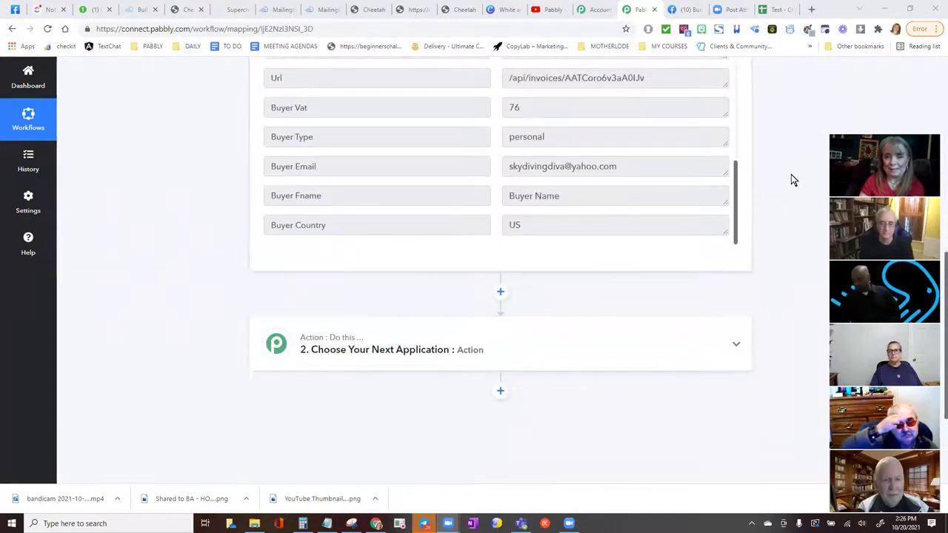
Set the action step's app to Google Sheets with the Add New Row event
scroll(770, 186, up, 1)
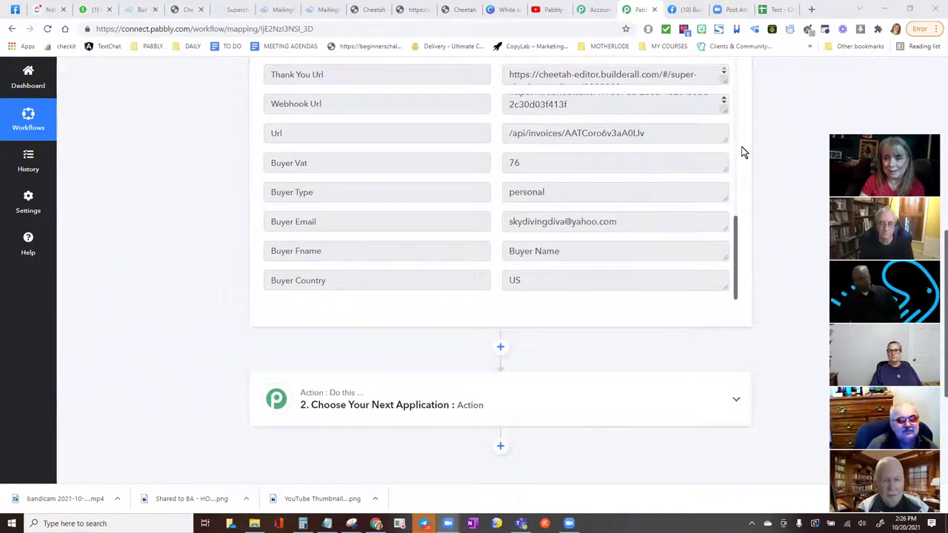
scroll(741, 153, up, 10)
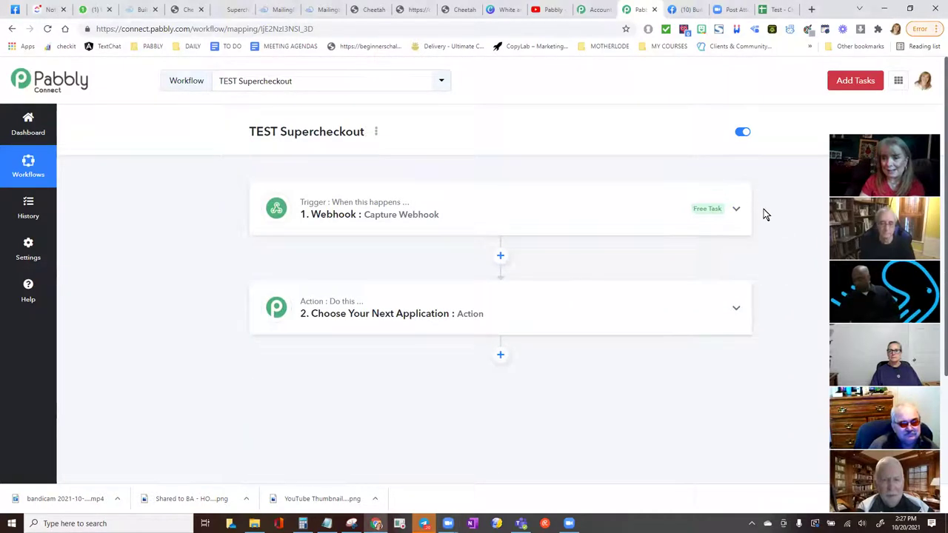
mouse_move(698, 209)
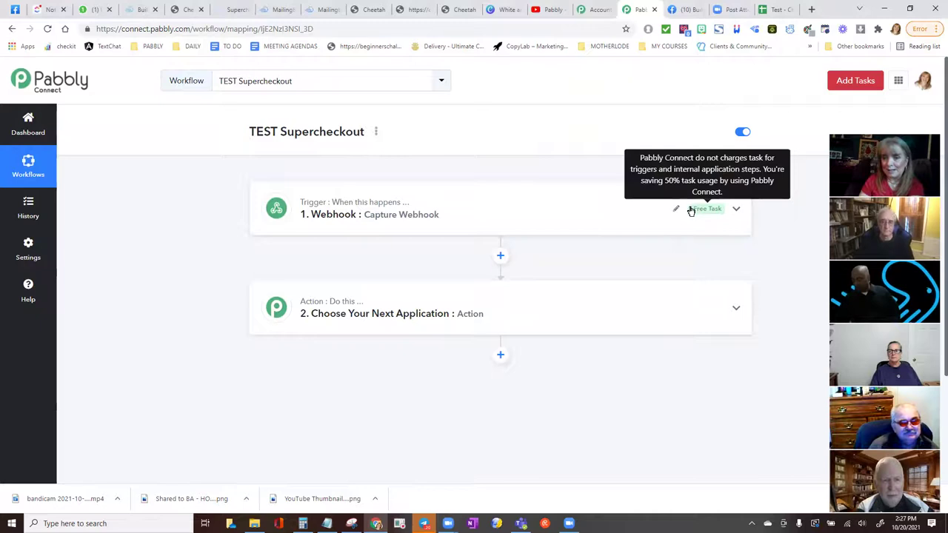
mouse_move(380, 215)
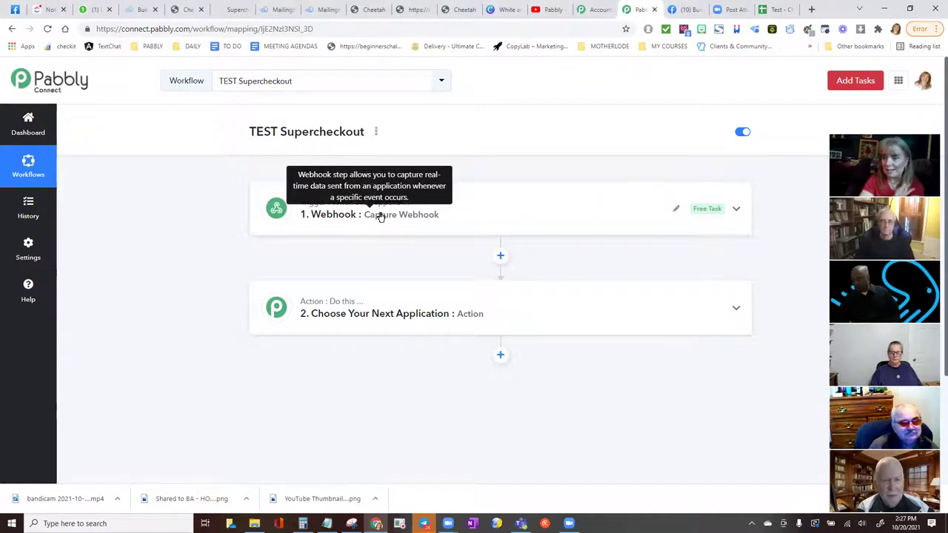
click(398, 315)
scroll(360, 422, down, 2)
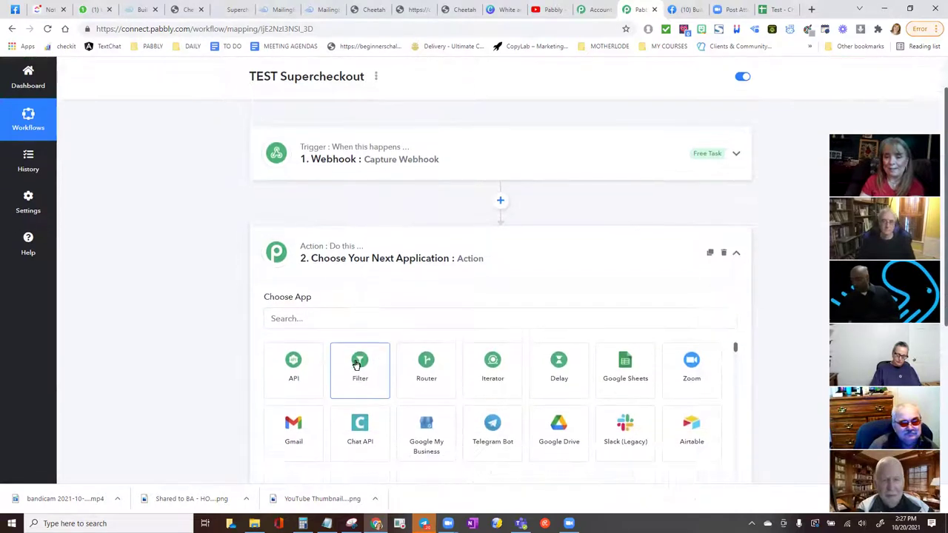
click(636, 327)
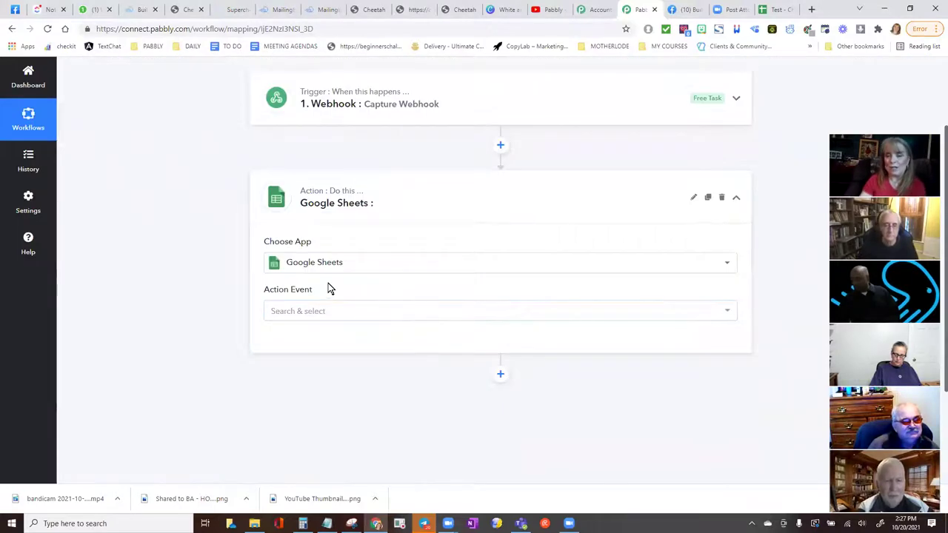
click(329, 313)
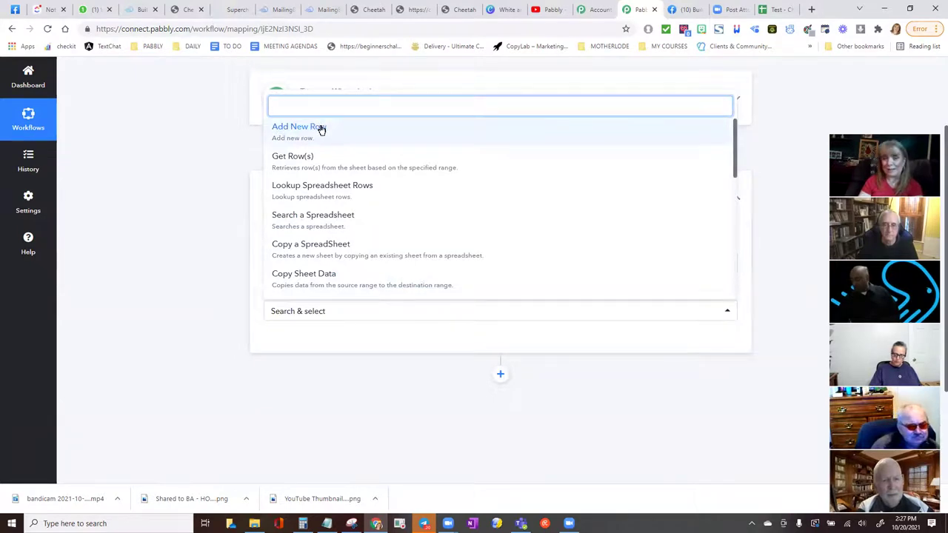
click(321, 130)
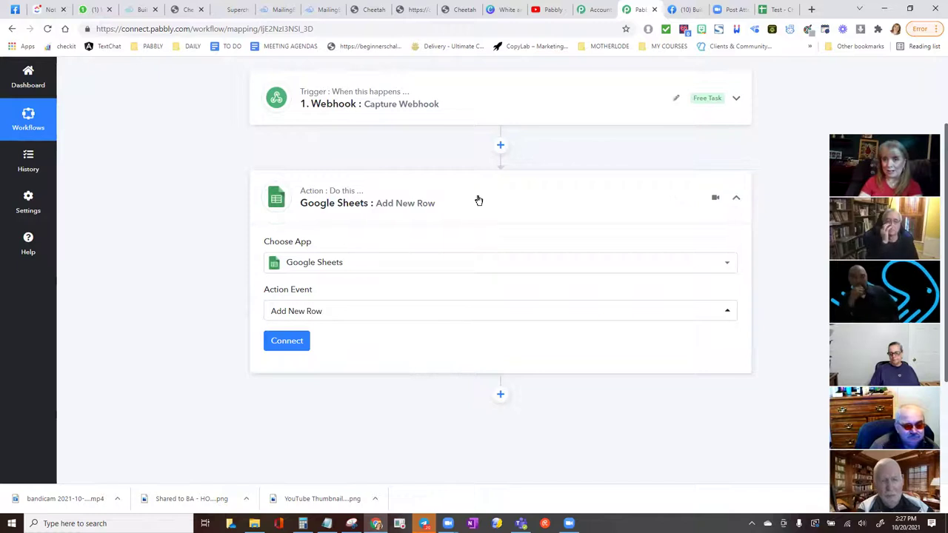
click(778, 9)
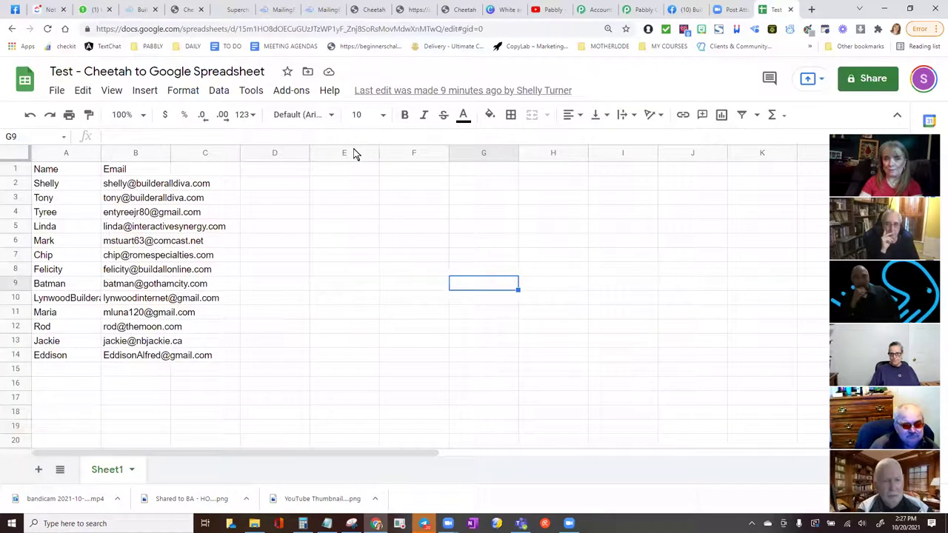
Create a blank spreadsheet with headers Name, Email, Product Name and Total in A1:D1
click(24, 79)
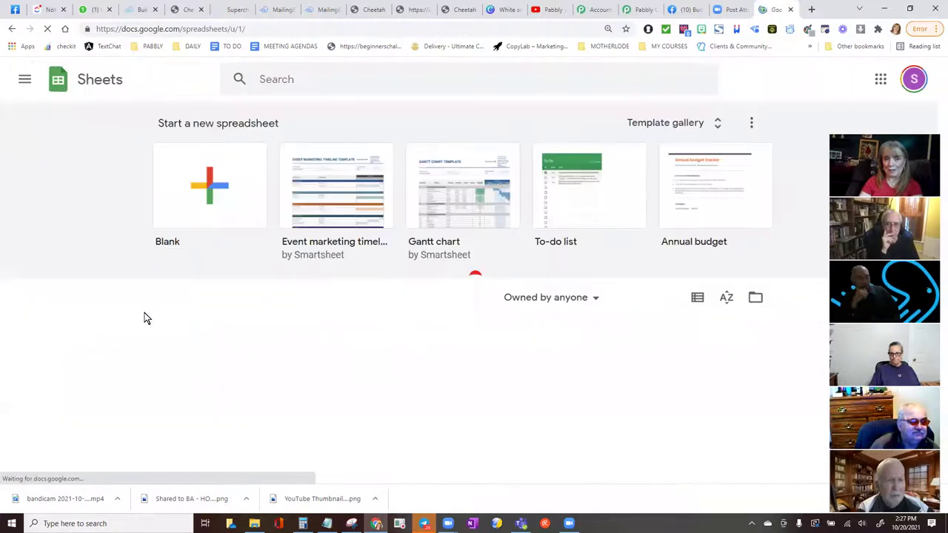
click(211, 188)
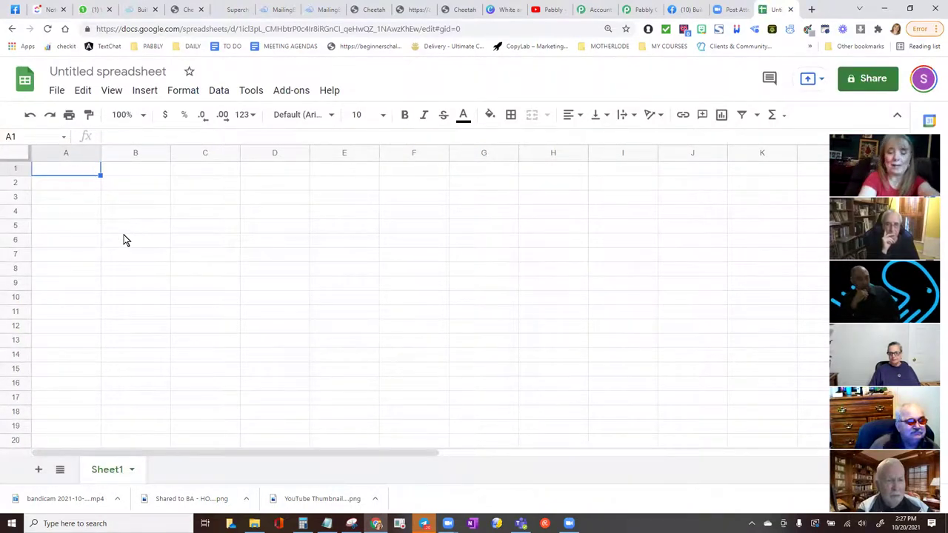
text(Sh)
key(Tab)
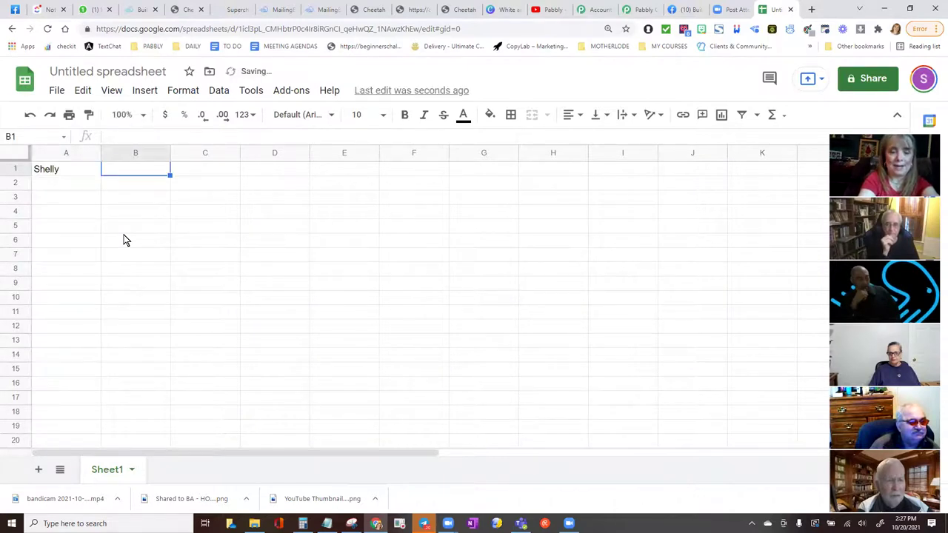
key(Left)
text(Name)
key(Tab)
text(Email)
key(Tab)
text(Pro)
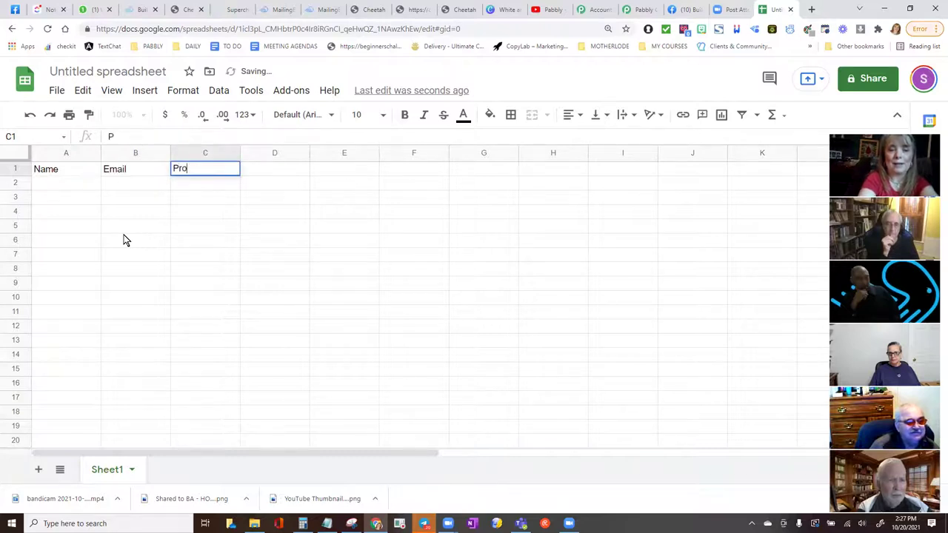
text(duct Name)
key(Tab)
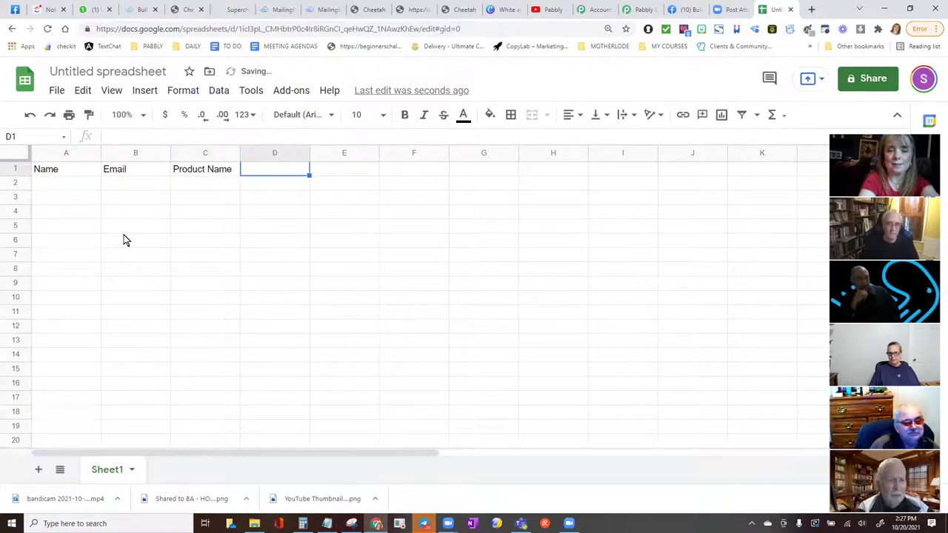
text(Total)
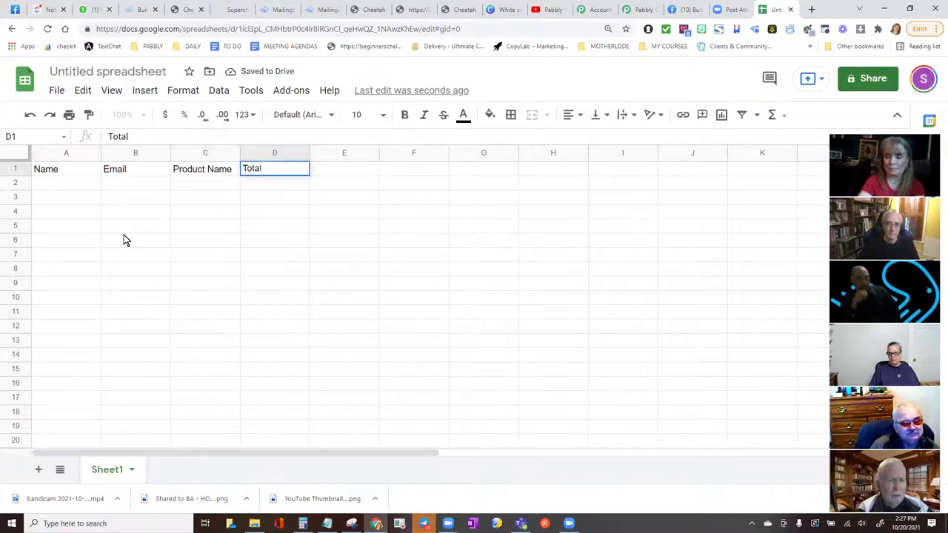
key(Return)
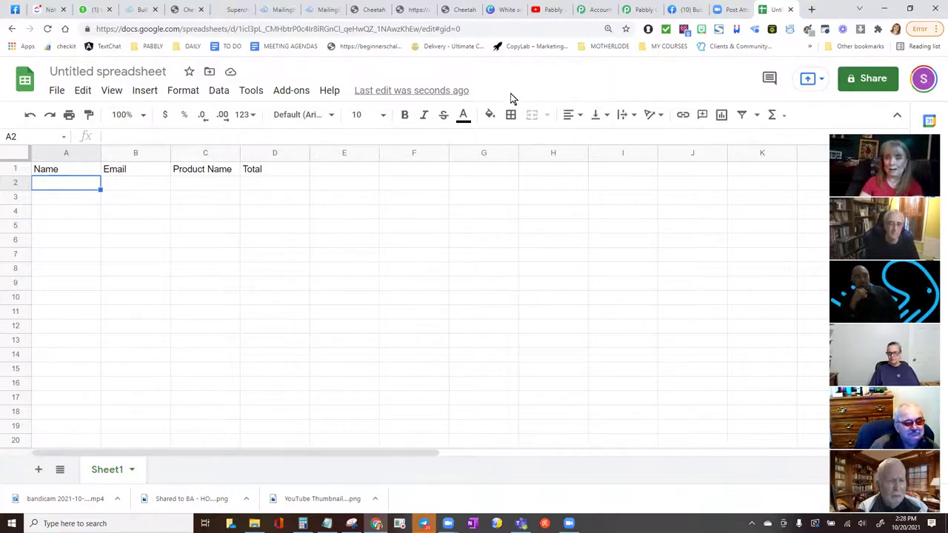
Title the spreadsheet 'TEST Super Checkout to Google Spreadsheet'
click(86, 68)
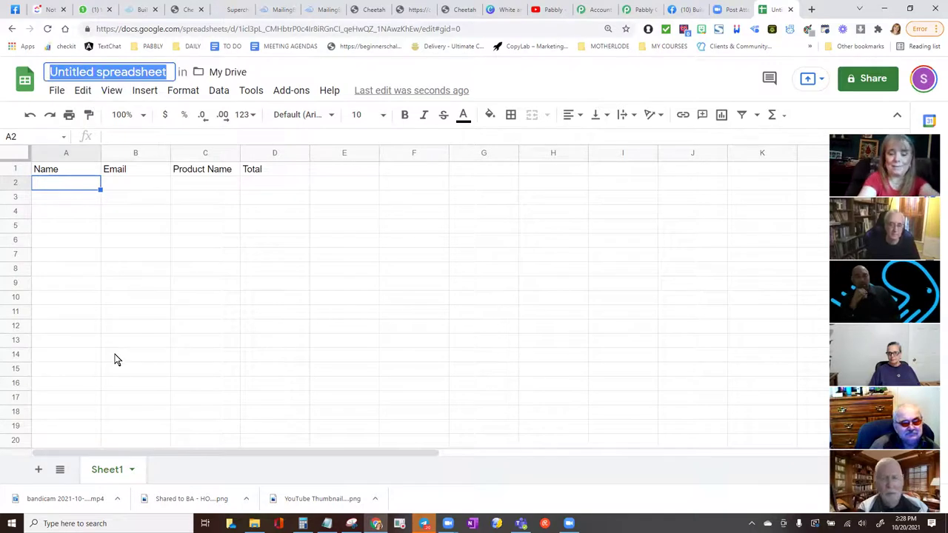
text(TEST )
text(N)
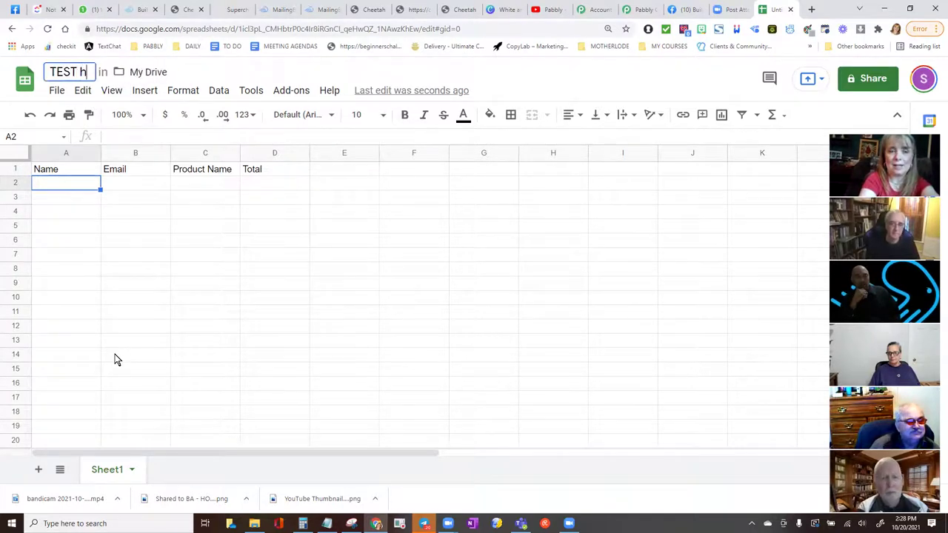
key(BackSpace)
text(Ech)
key(BackSpace)
key(BackSpace)
key(BackSpace)
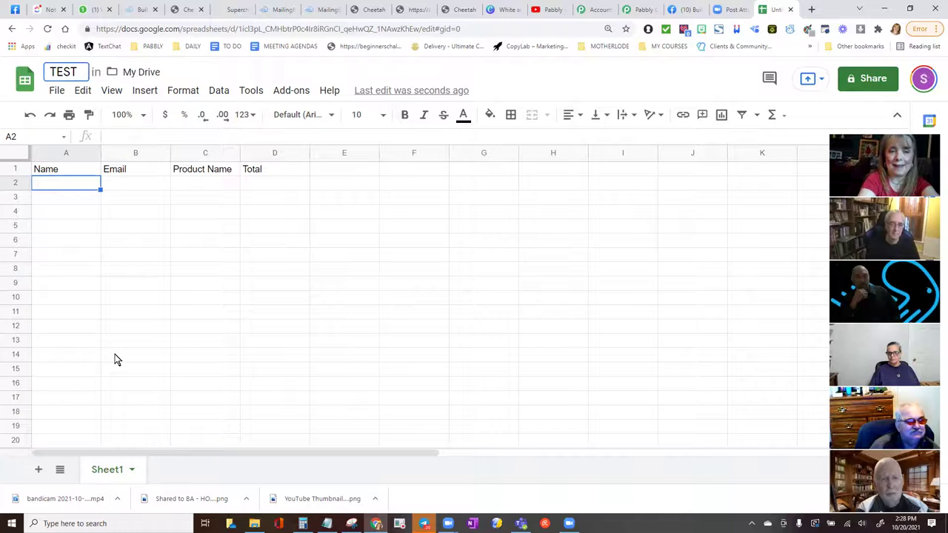
text(Super Check)
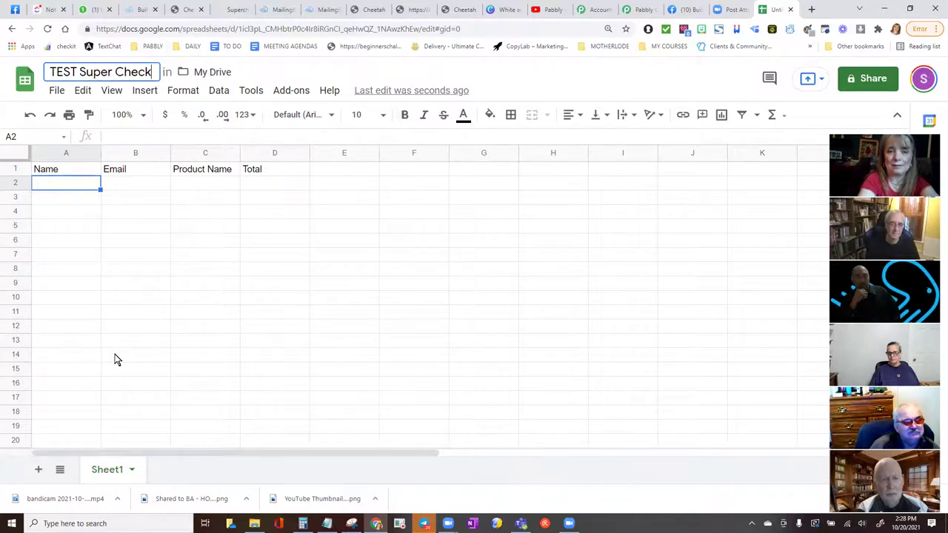
text(out to Google)
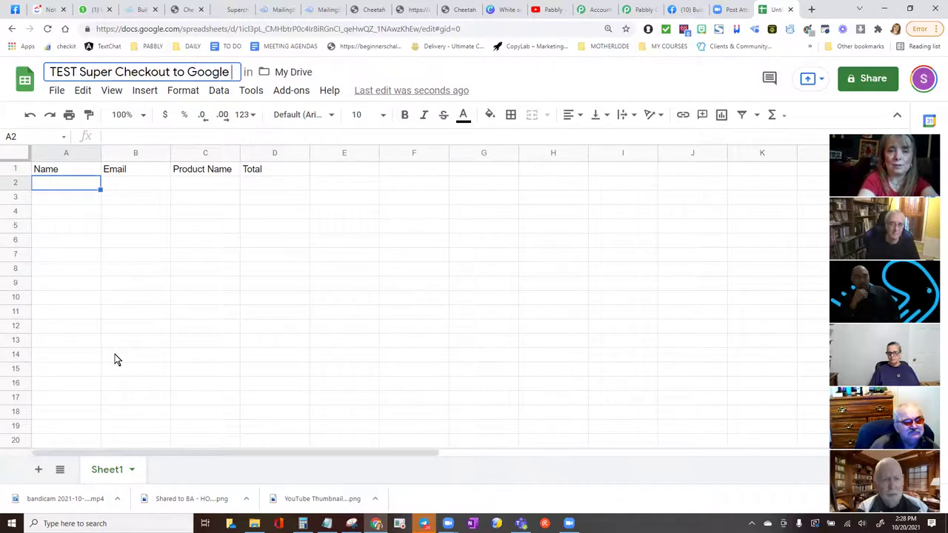
text( Spreadsheee)
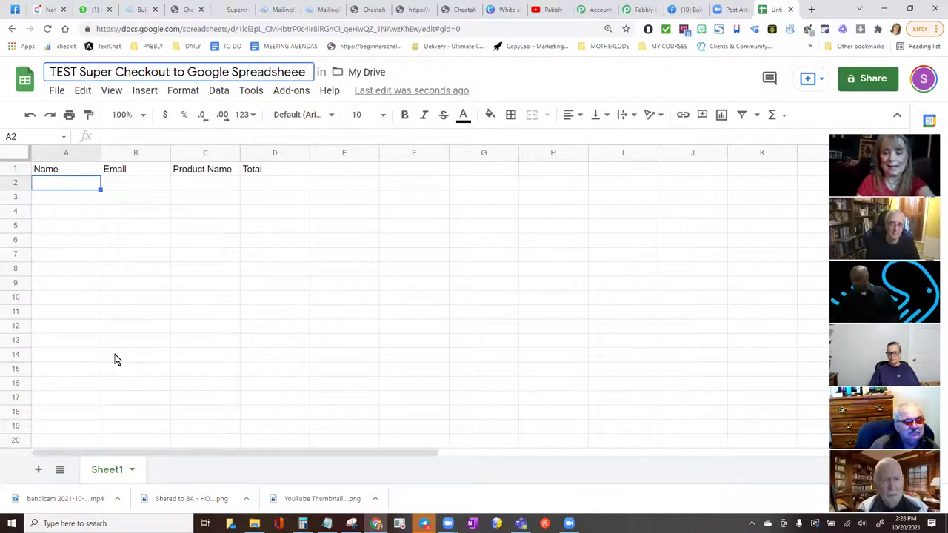
key(BackSpace)
text(t)
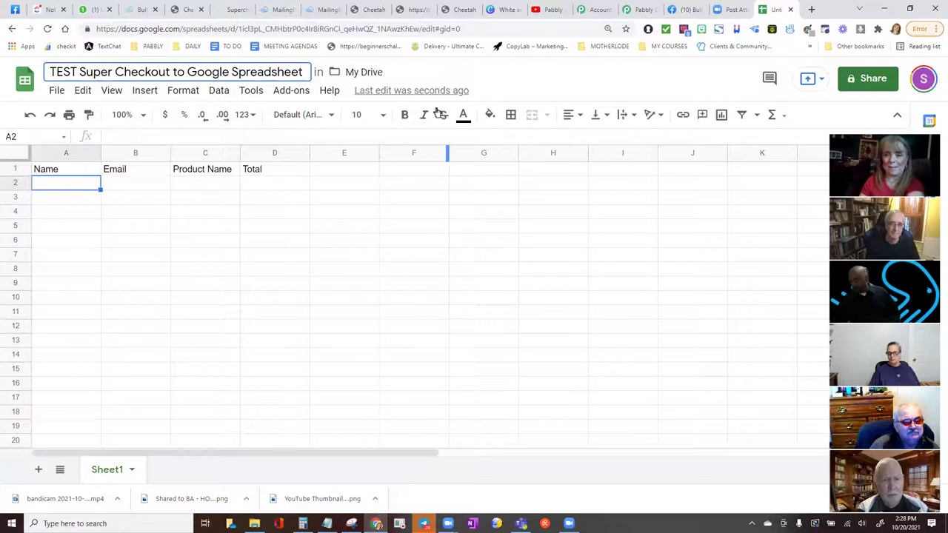
key(Return)
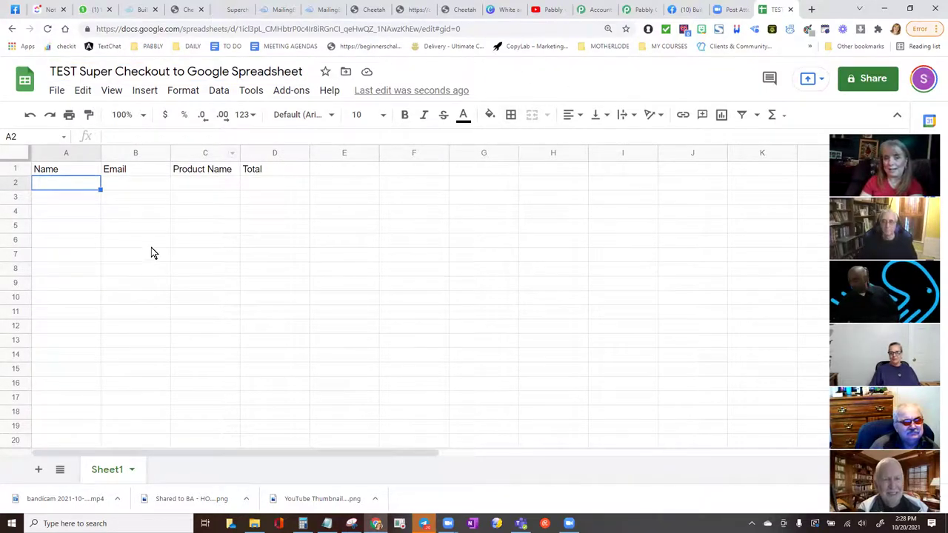
Connect the Google Sheets action using the other existing Google connection and save it
click(636, 9)
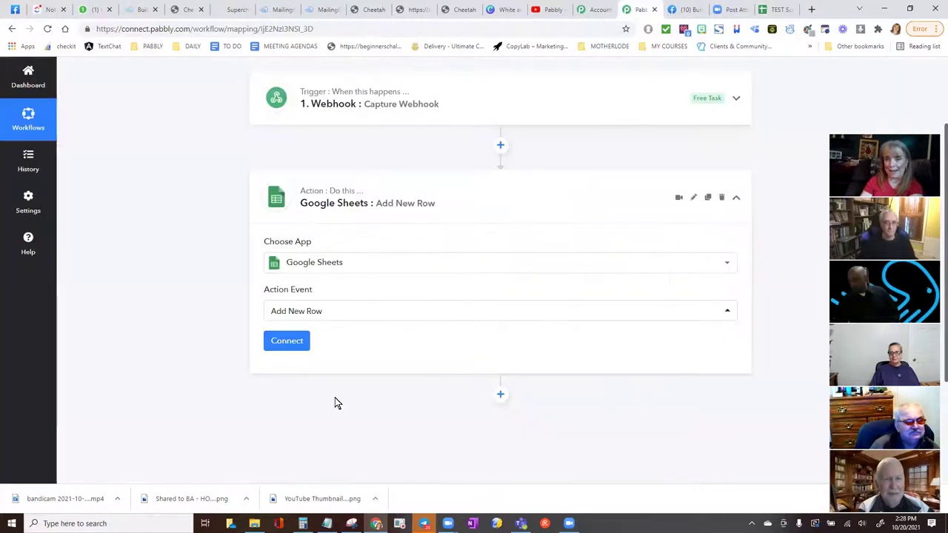
click(289, 340)
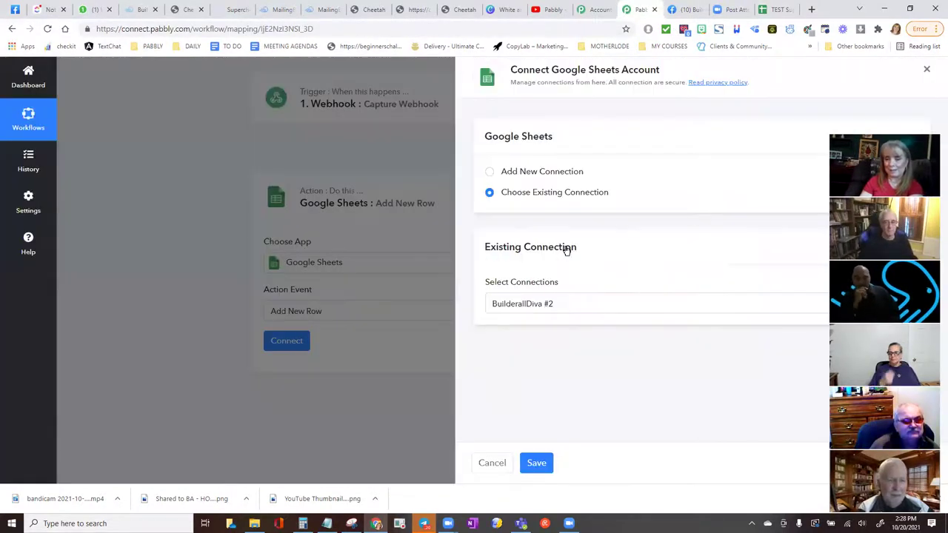
click(538, 308)
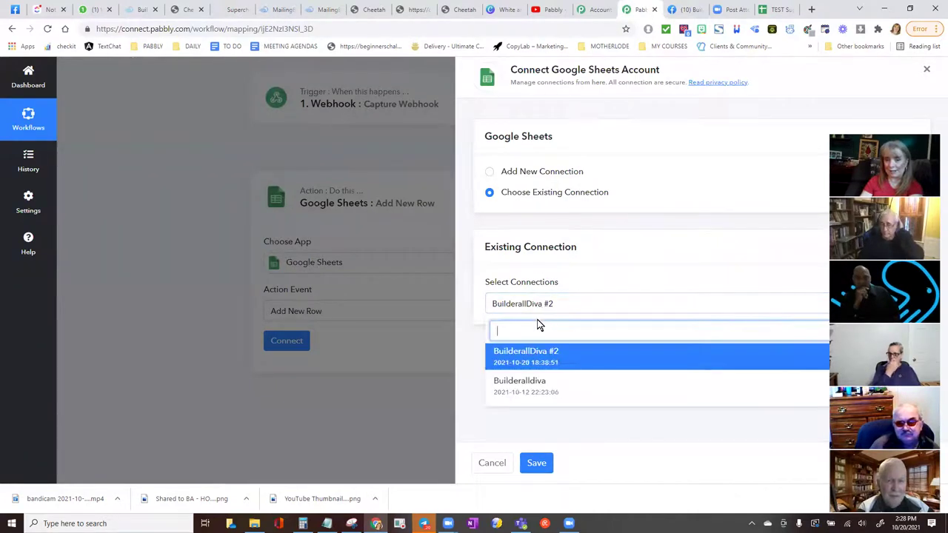
click(530, 387)
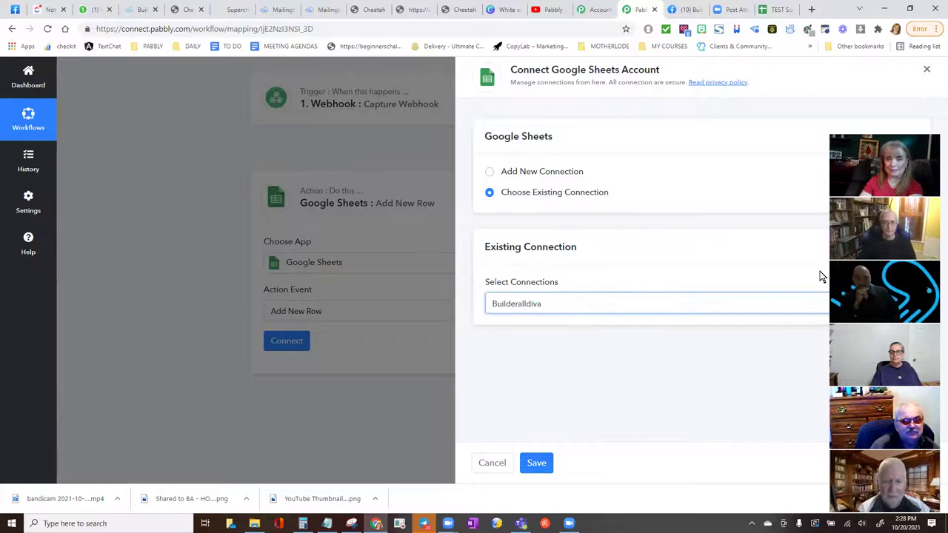
click(532, 459)
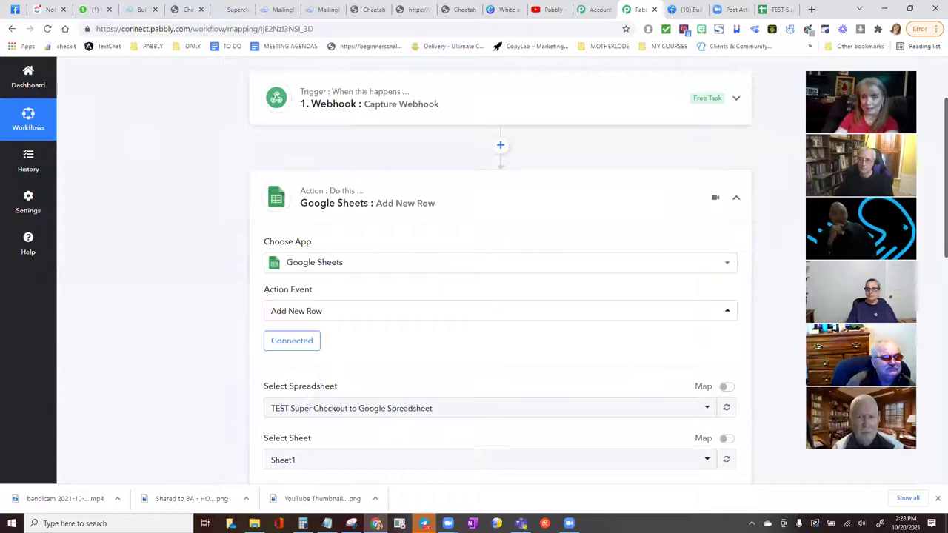
Select 'TEST Super Checkout to Google Spreadsheet' and Sheet1 as the target, checking the sheet's headers
scroll(299, 296, down, 2)
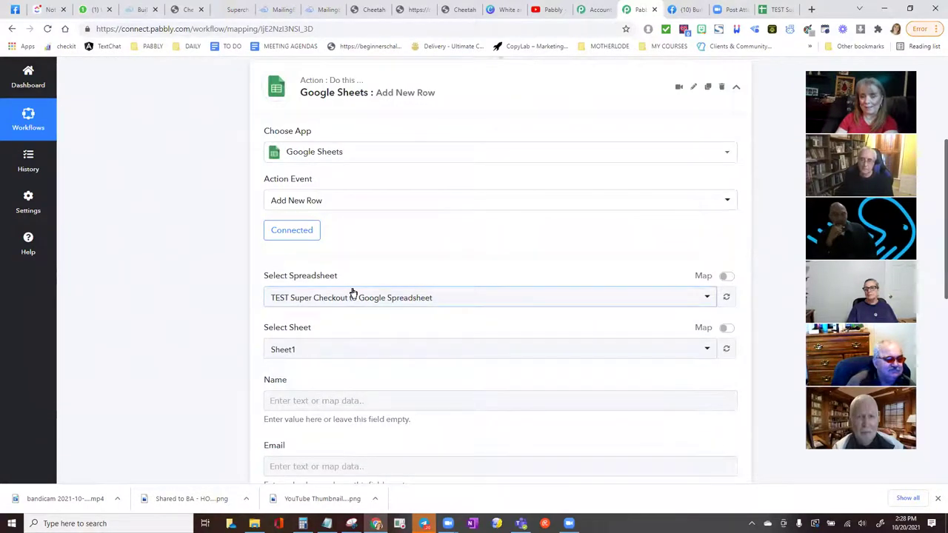
click(381, 298)
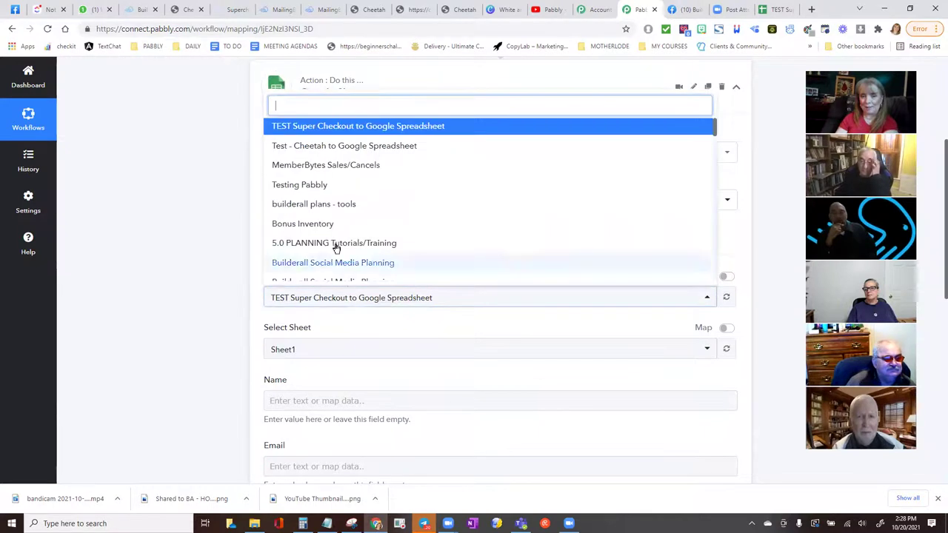
click(353, 131)
scroll(145, 366, down, 3)
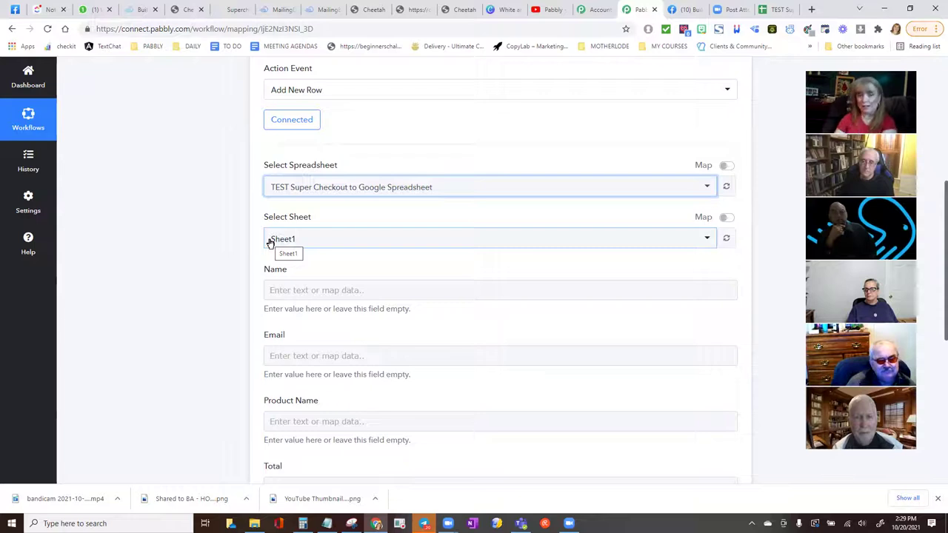
click(275, 238)
click(292, 287)
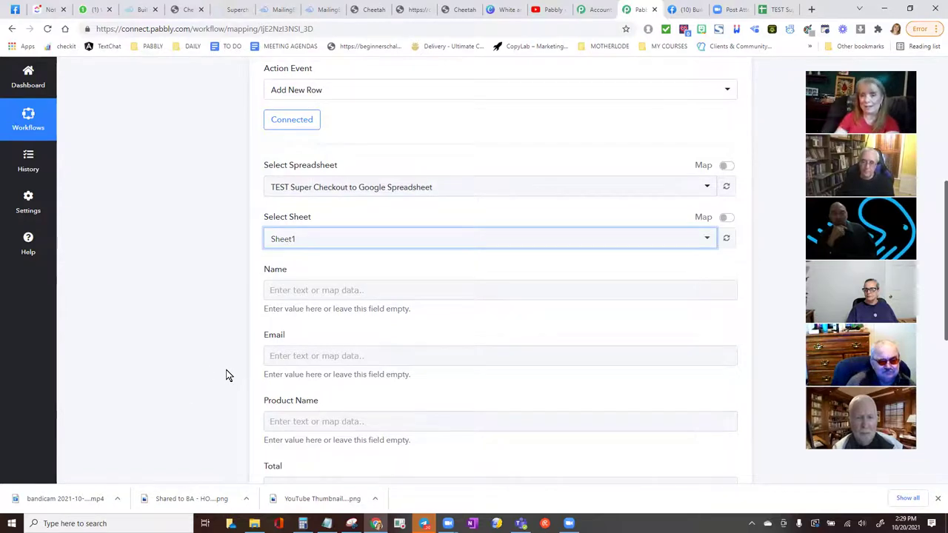
scroll(297, 387, down, 1)
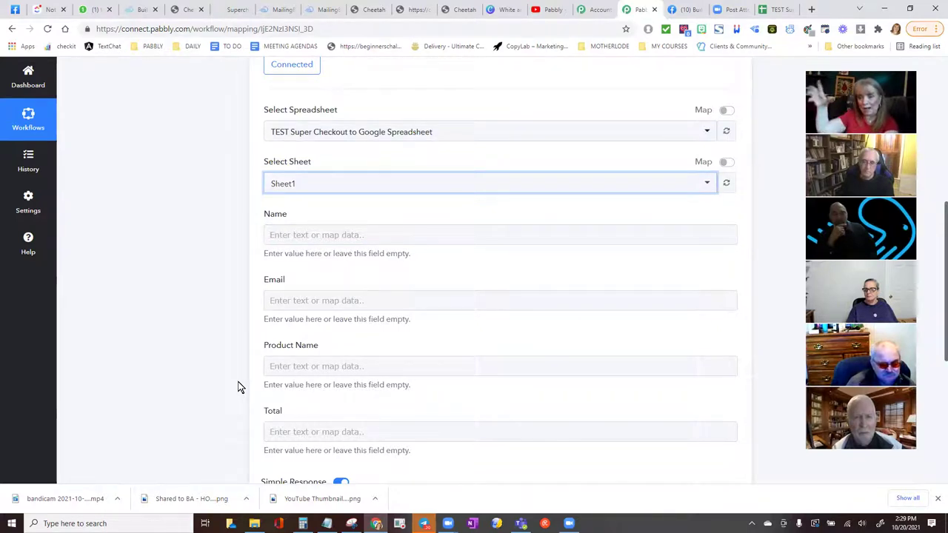
scroll(215, 311, down, 1)
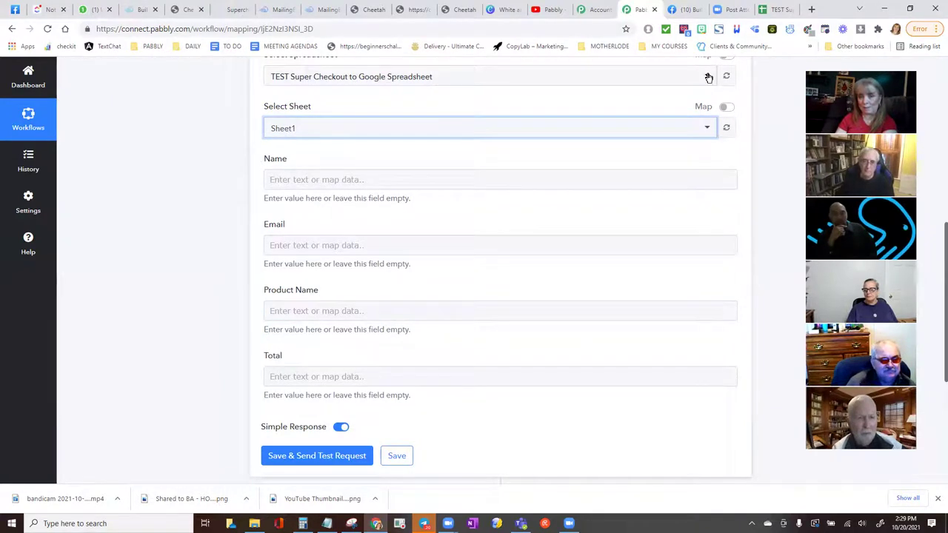
click(778, 9)
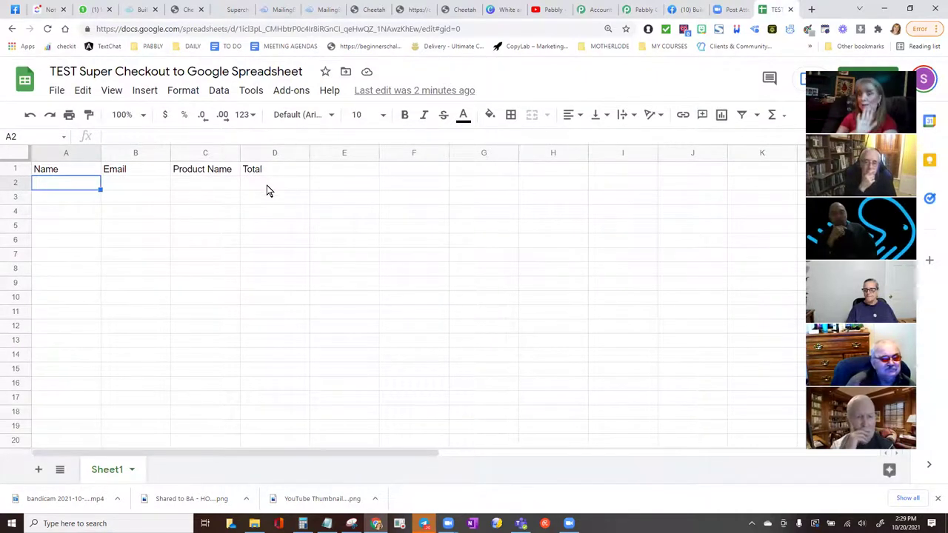
click(632, 9)
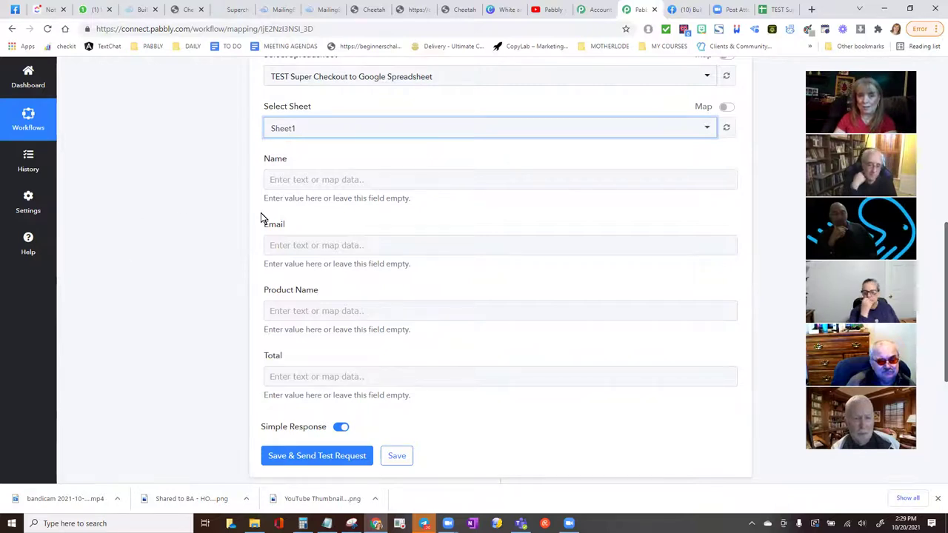
Map the webhook's buyer first name into the Name field
click(275, 179)
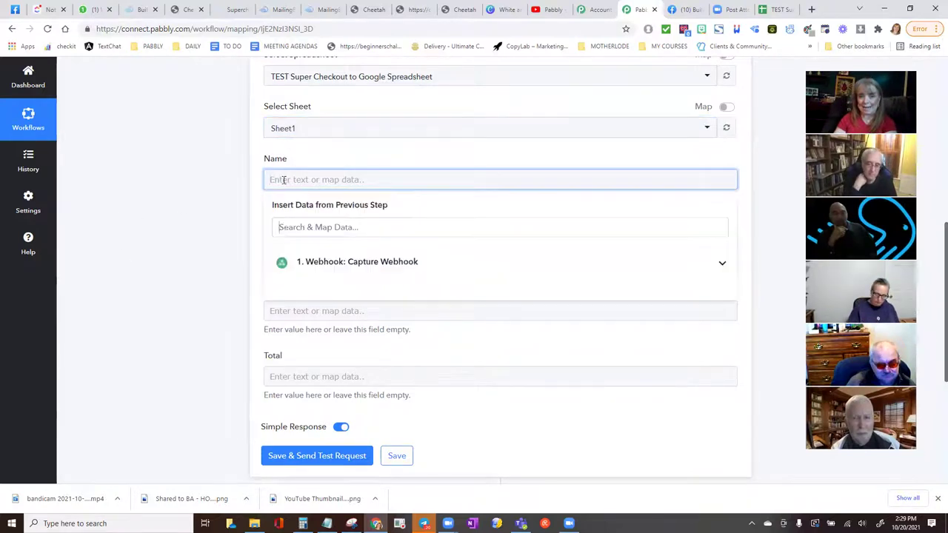
click(365, 263)
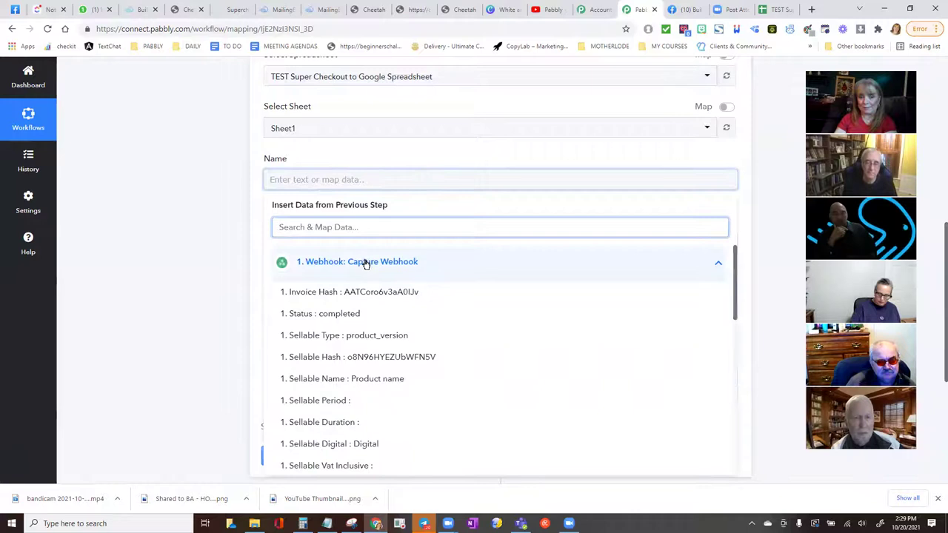
scroll(374, 414, down, 1)
scroll(377, 407, down, 5)
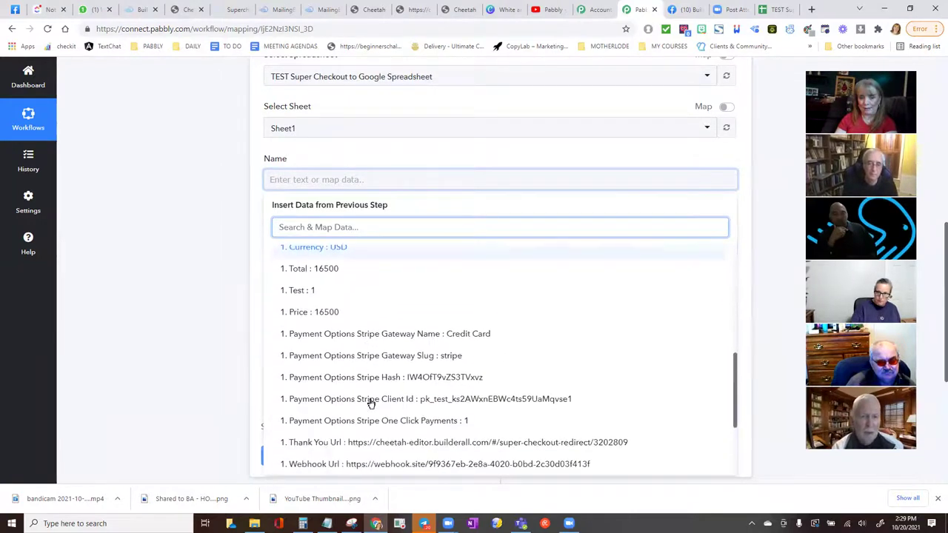
scroll(370, 404, down, 3)
scroll(765, 385, down, 2)
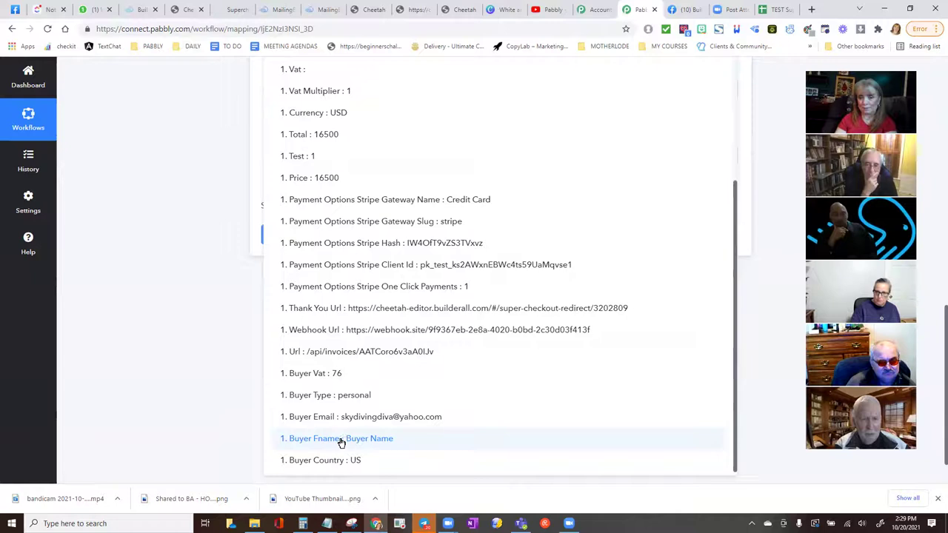
click(340, 443)
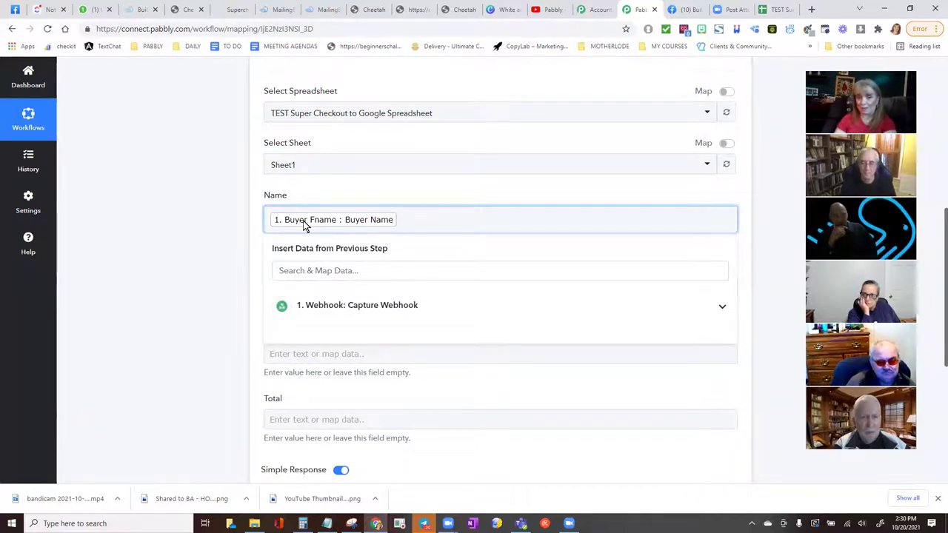
click(239, 253)
Map the webhook's Buyer Email into the Email field
click(328, 288)
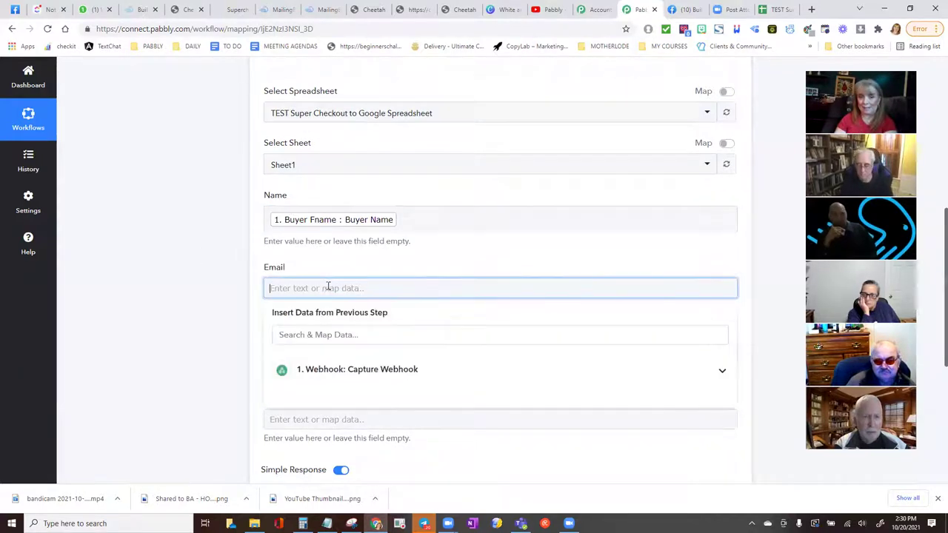
click(379, 370)
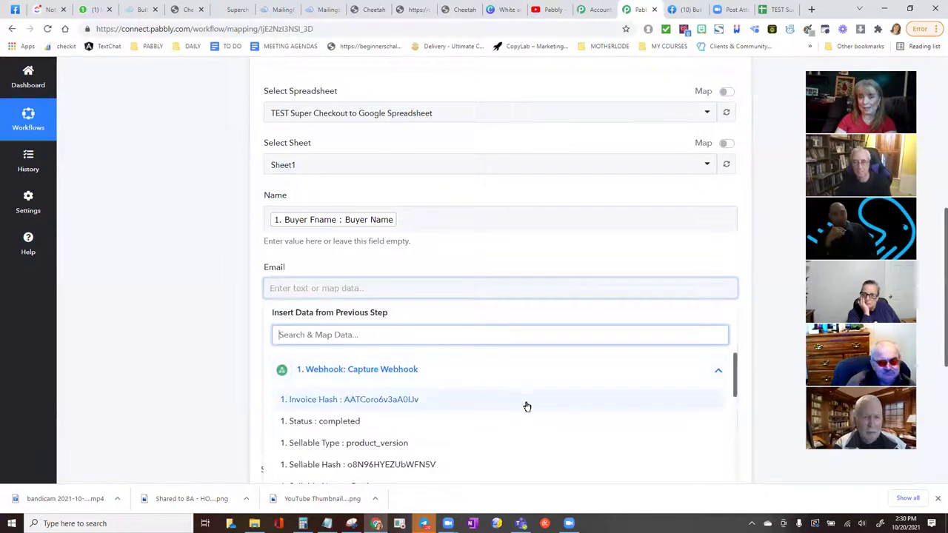
scroll(440, 438, down, 3)
scroll(132, 402, down, 2)
scroll(389, 356, down, 5)
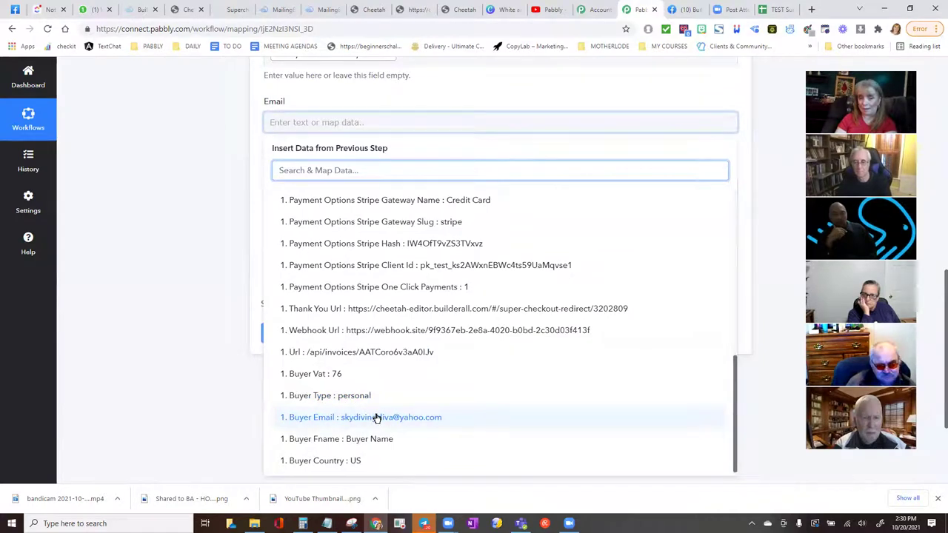
click(377, 419)
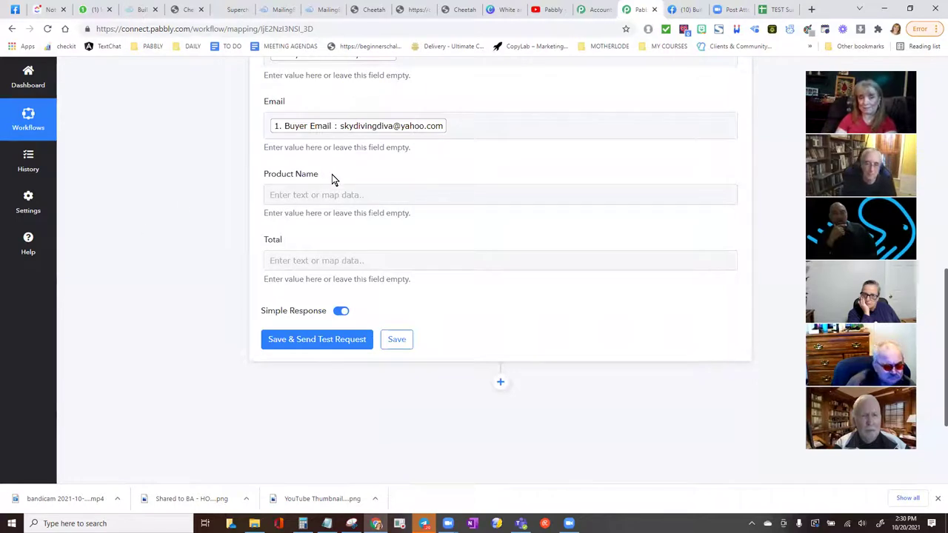
Map the webhook's Sellable Name into the Product Name field
click(304, 193)
click(303, 193)
click(323, 280)
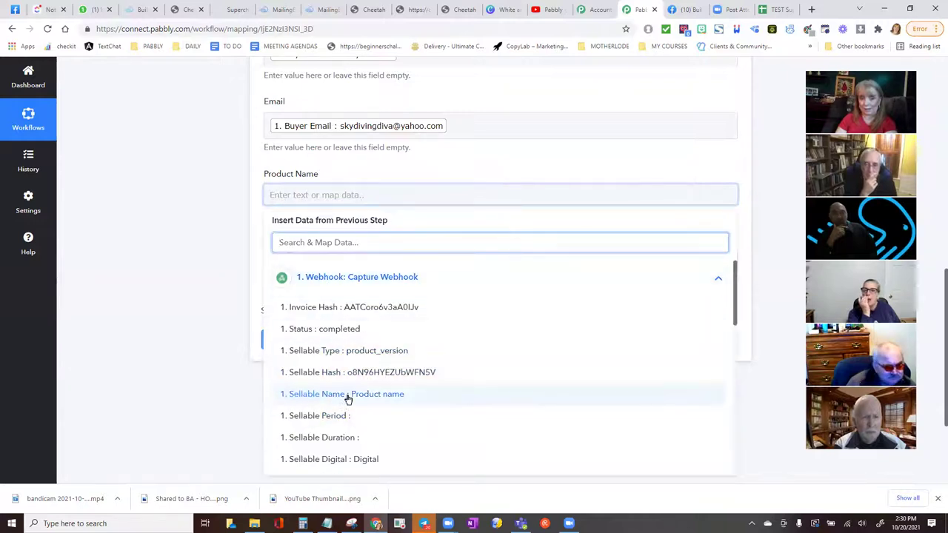
scroll(348, 404, down, 3)
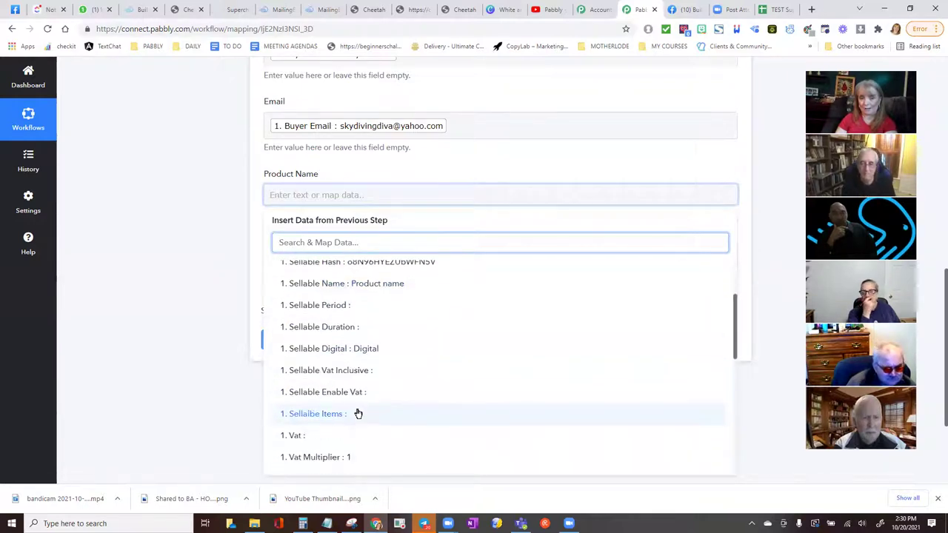
scroll(357, 414, down, 5)
scroll(358, 413, down, 6)
scroll(358, 413, down, 1)
scroll(351, 392, up, 2)
scroll(351, 392, up, 10)
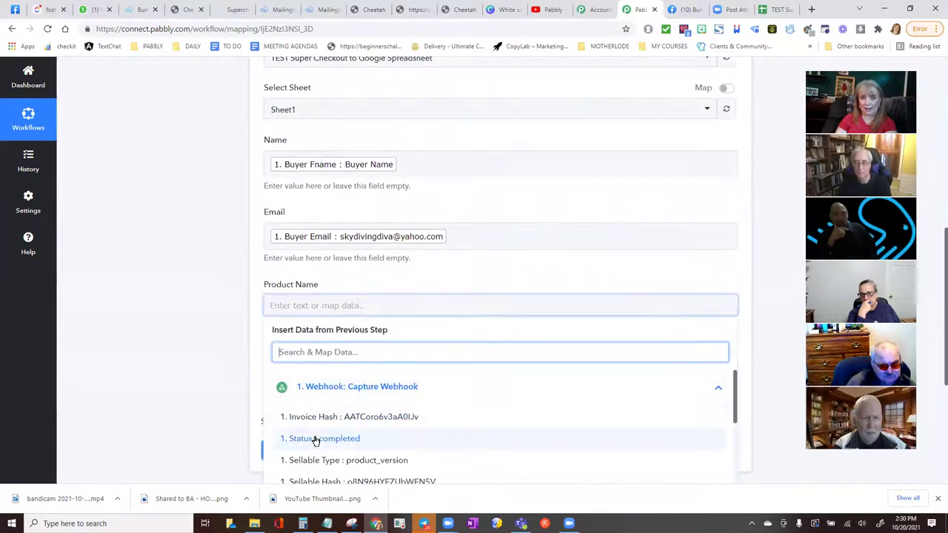
scroll(314, 440, down, 1)
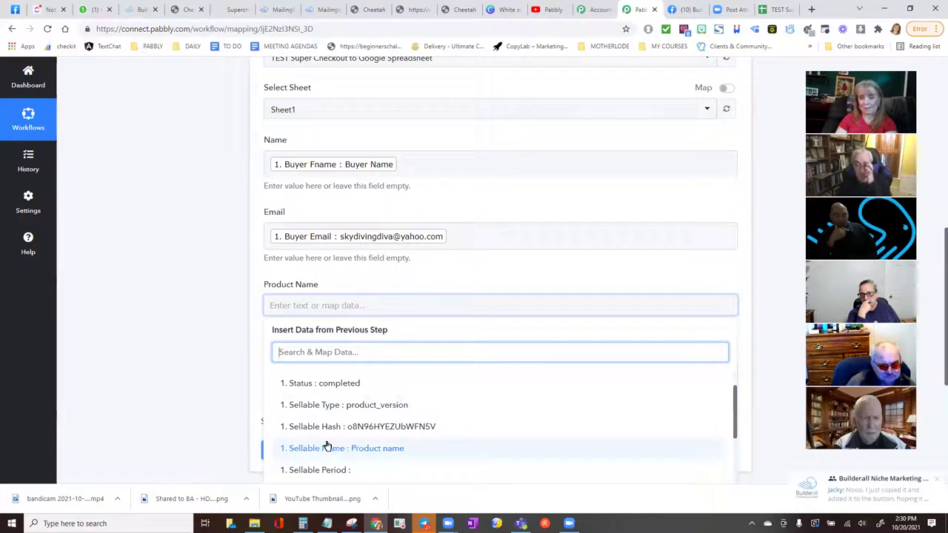
click(382, 447)
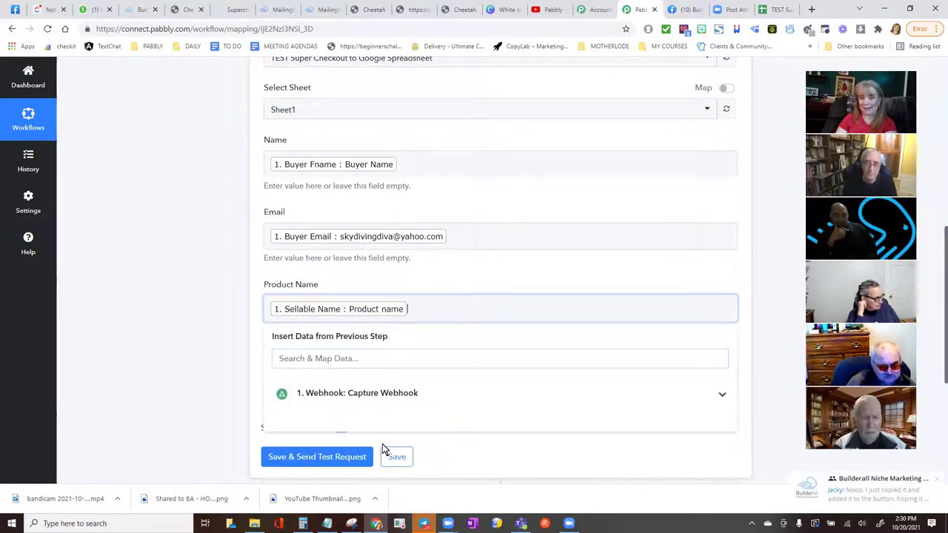
click(217, 301)
Map the webhook's order Total into the Total field
scroll(318, 321, down, 2)
click(331, 265)
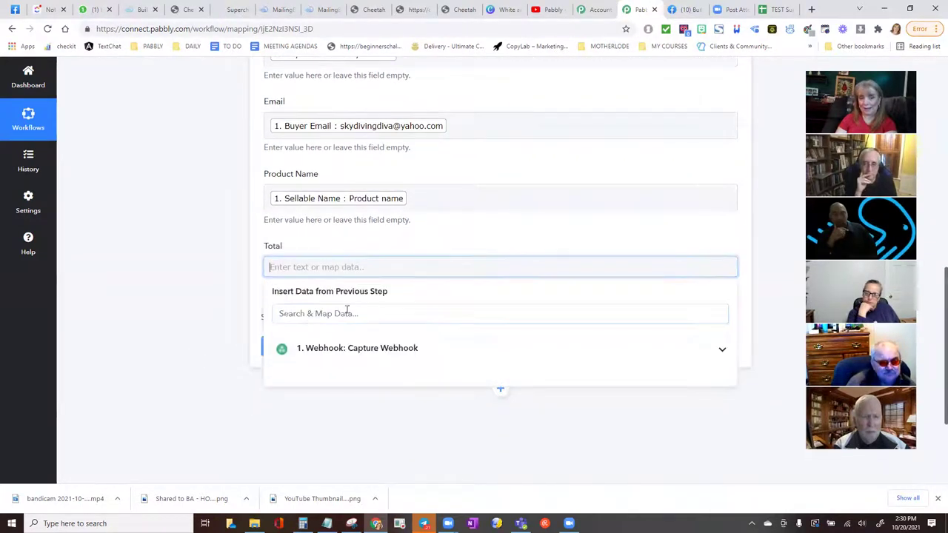
click(338, 350)
scroll(413, 434, down, 3)
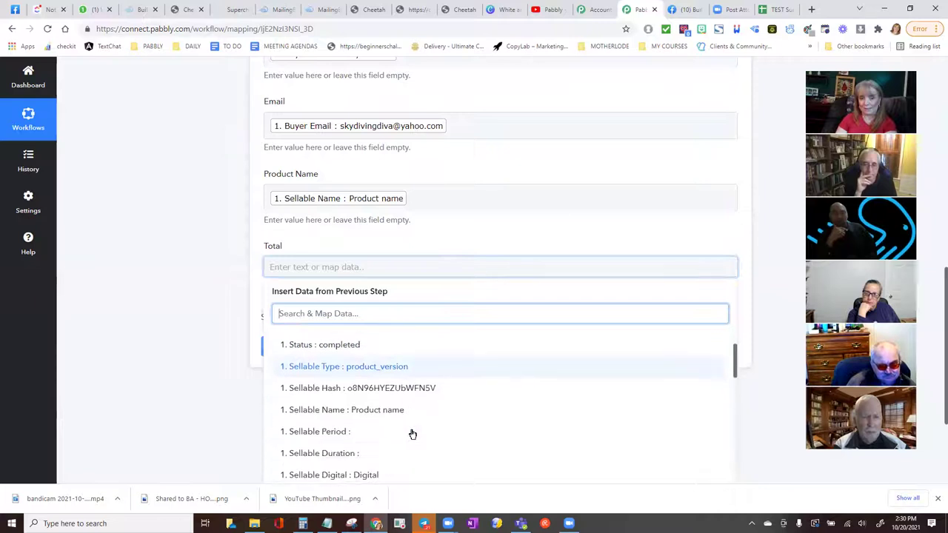
scroll(397, 445, down, 3)
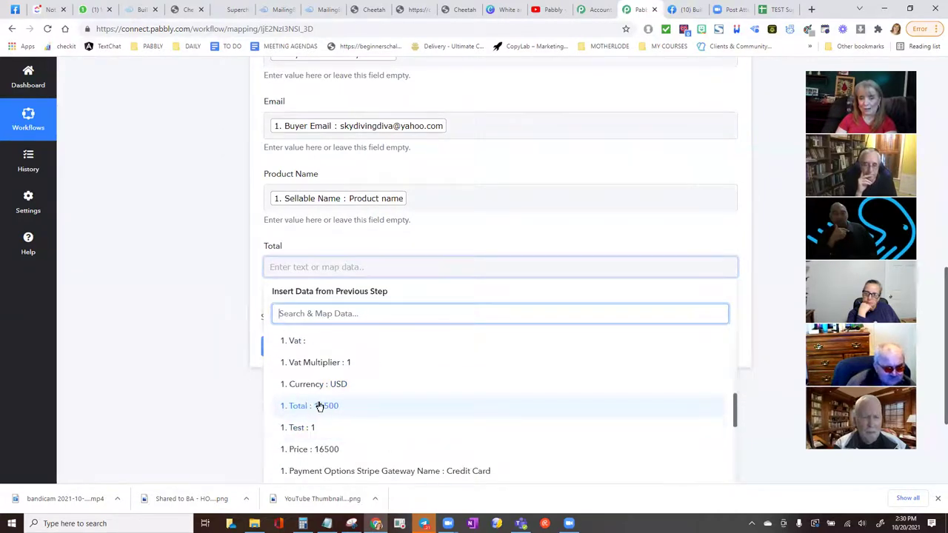
click(328, 406)
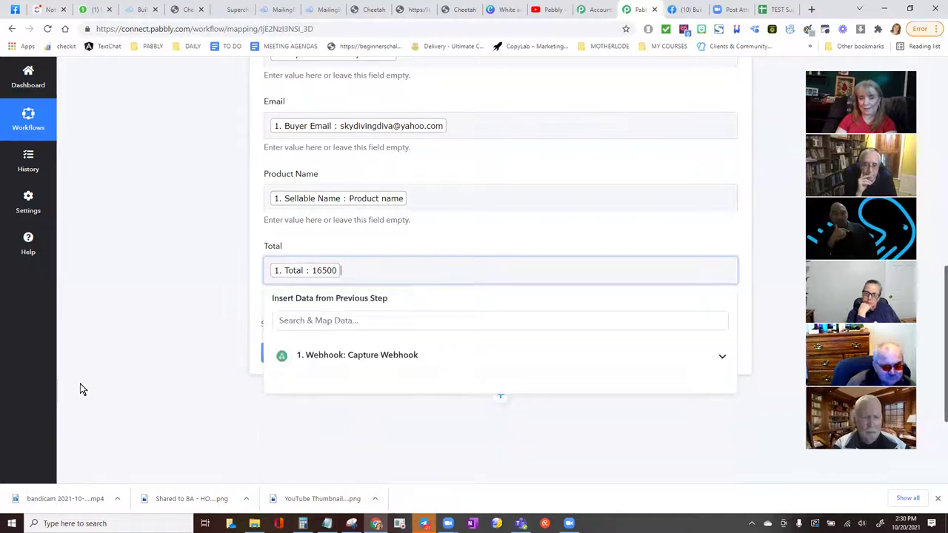
click(133, 332)
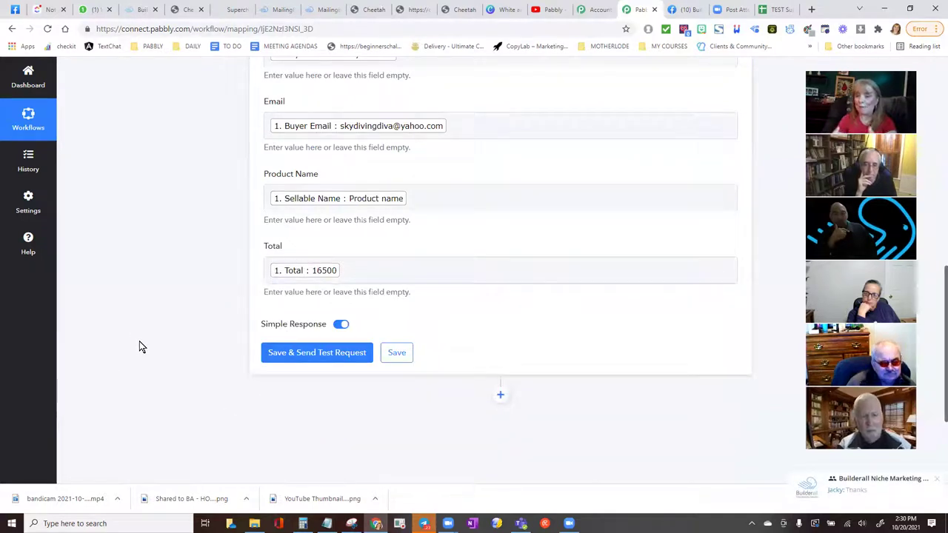
scroll(213, 250, up, 2)
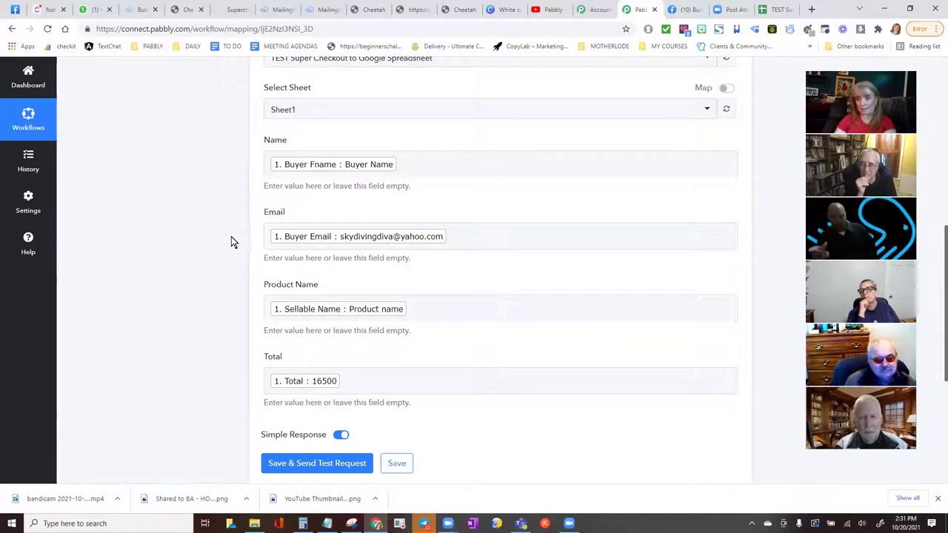
scroll(195, 275, down, 1)
scroll(195, 279, down, 1)
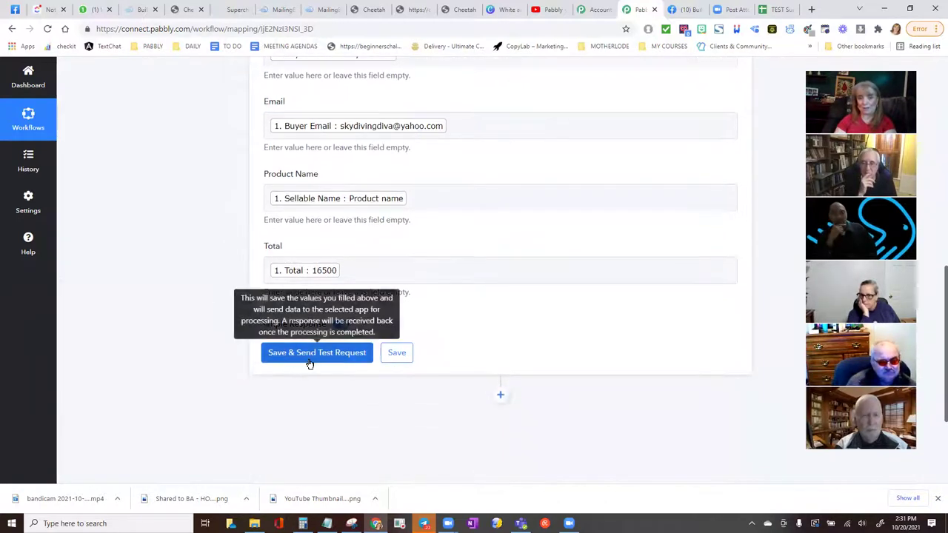
Send a test request and confirm the new row appears in Sheet1
click(310, 354)
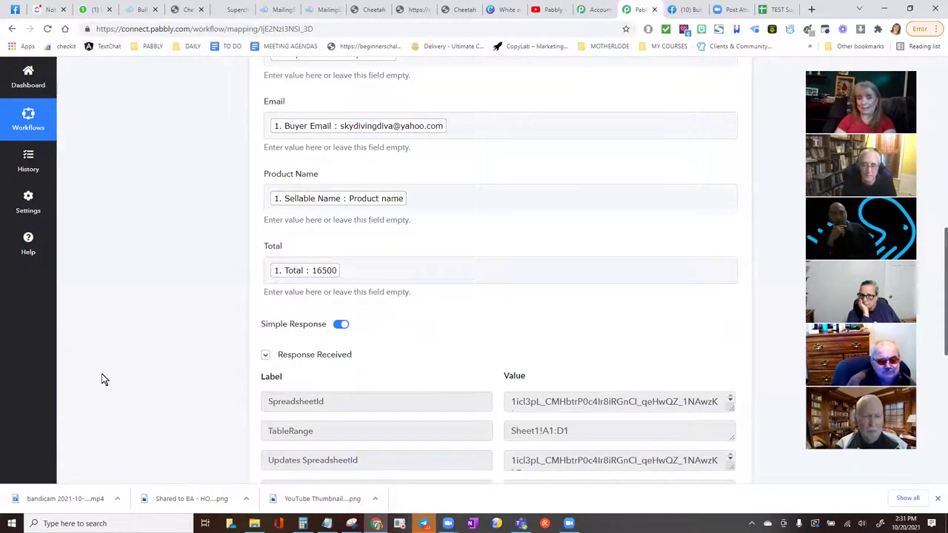
click(774, 9)
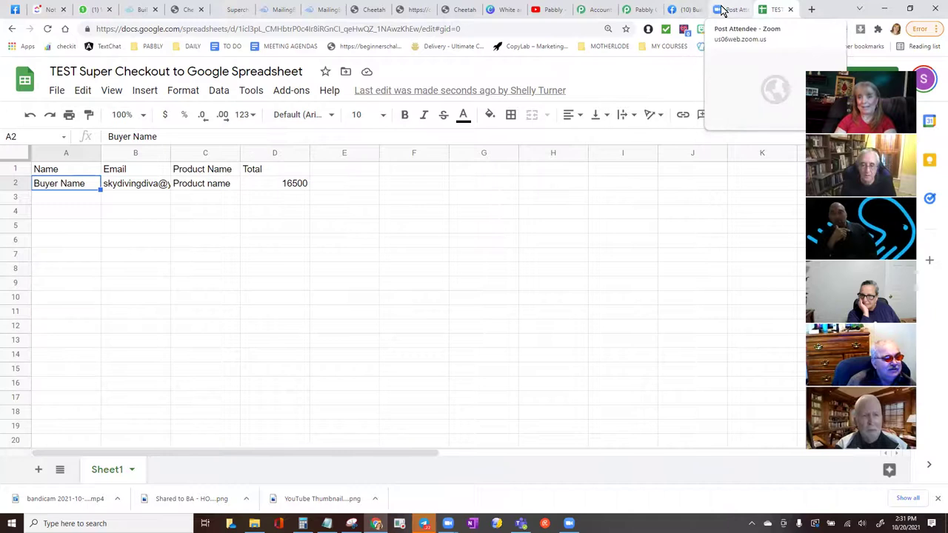
click(640, 11)
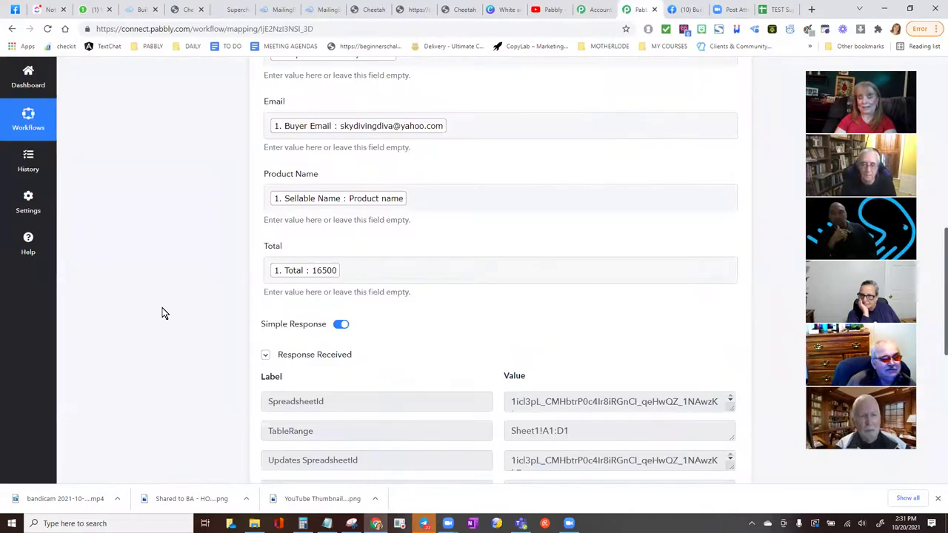
Save the Google Sheets step and dismiss the confirmation
scroll(171, 316, down, 5)
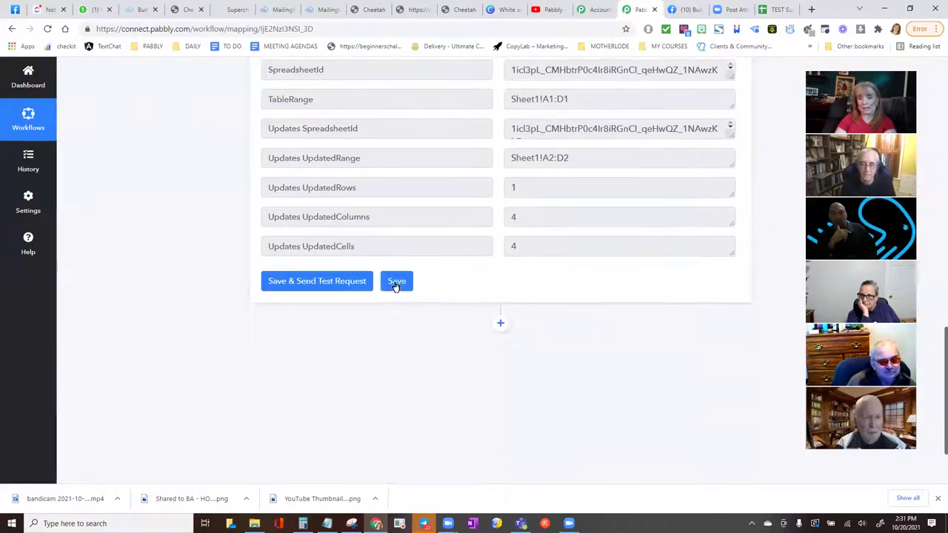
click(396, 284)
click(475, 330)
scroll(526, 354, up, 5)
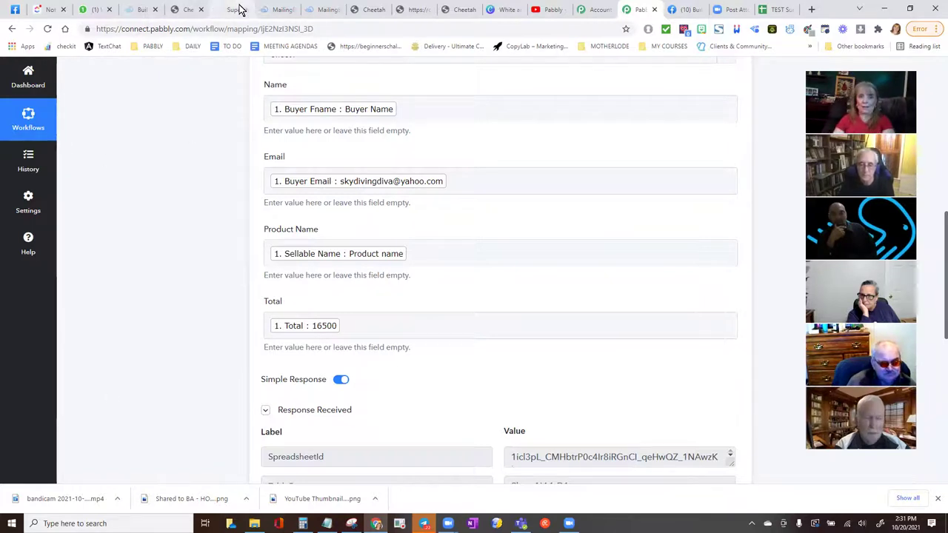
click(264, 10)
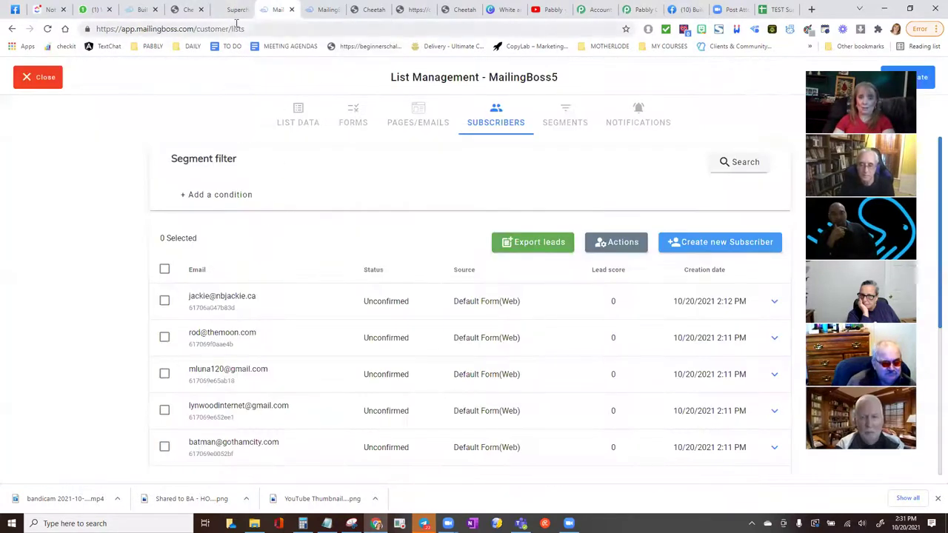
Save the $1000.00 product's settings and copy its Checkout URL from Panel Links
click(237, 9)
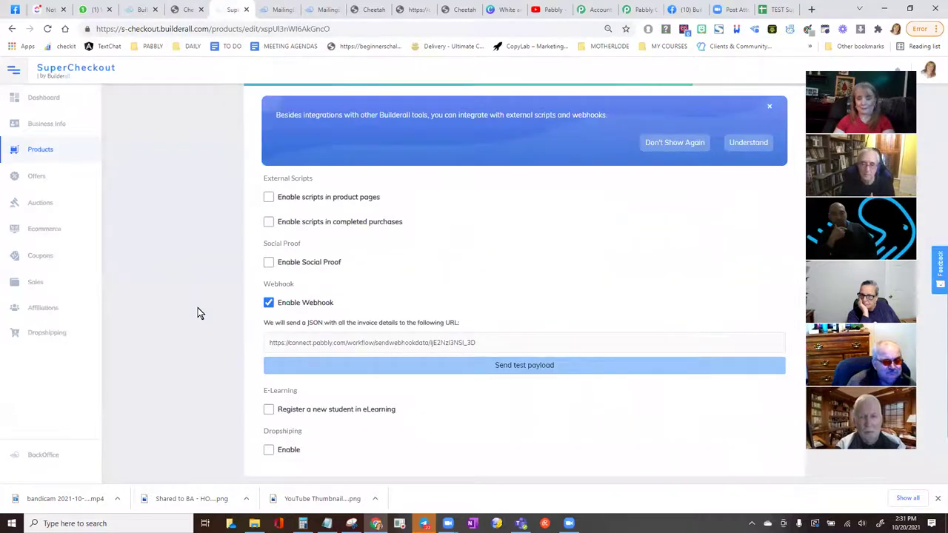
scroll(341, 401, down, 3)
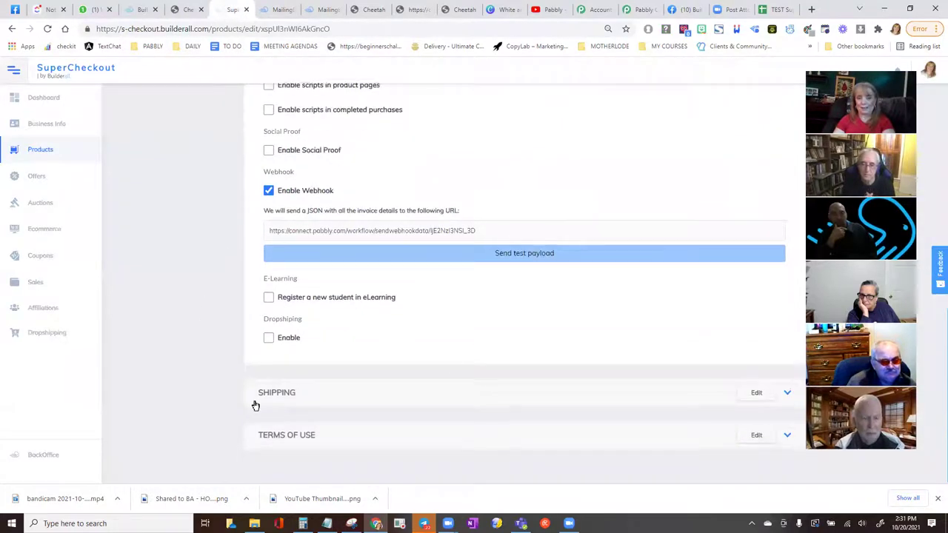
scroll(331, 397, up, 10)
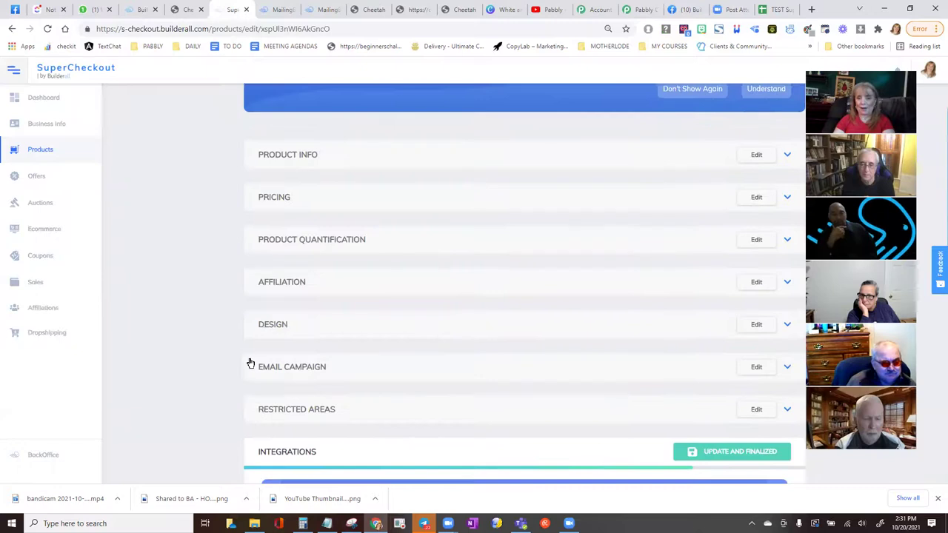
click(418, 452)
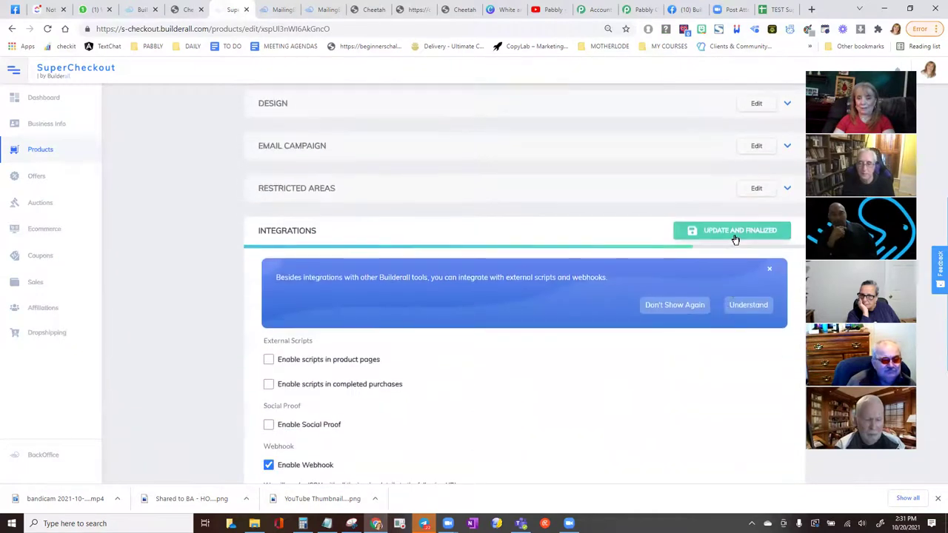
scroll(498, 431, down, 2)
scroll(518, 430, down, 2)
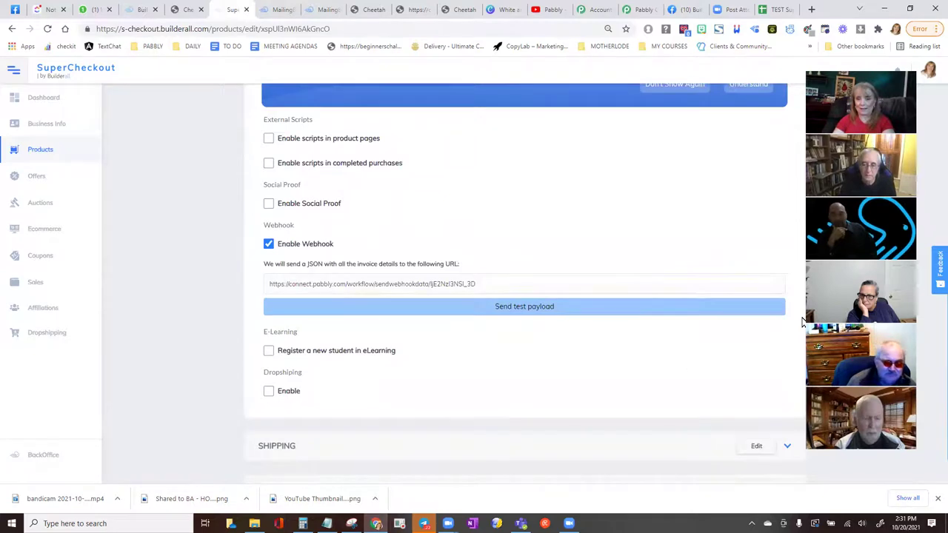
click(595, 304)
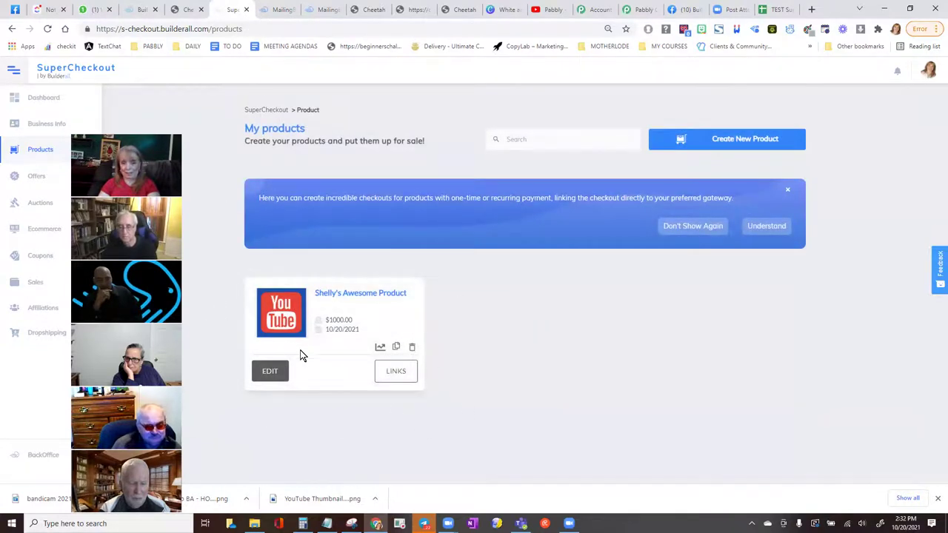
click(396, 373)
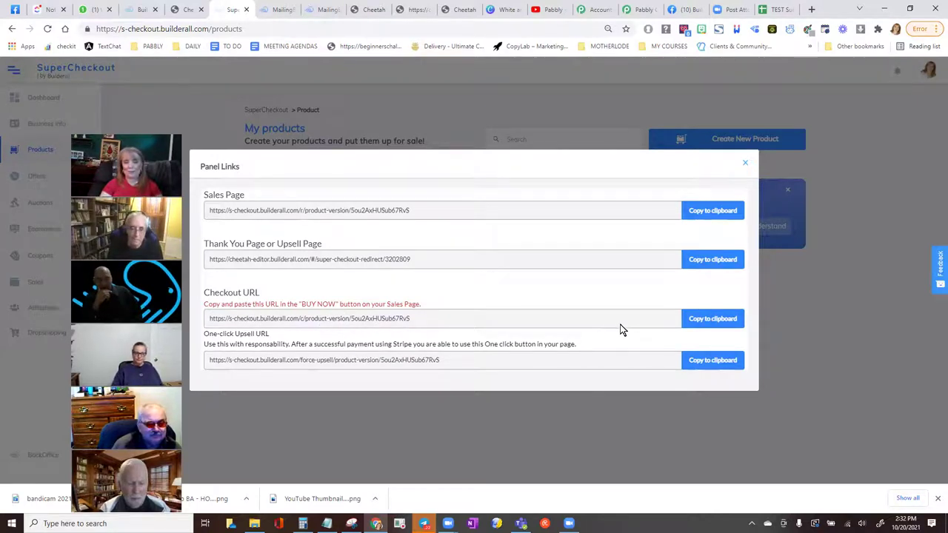
click(707, 321)
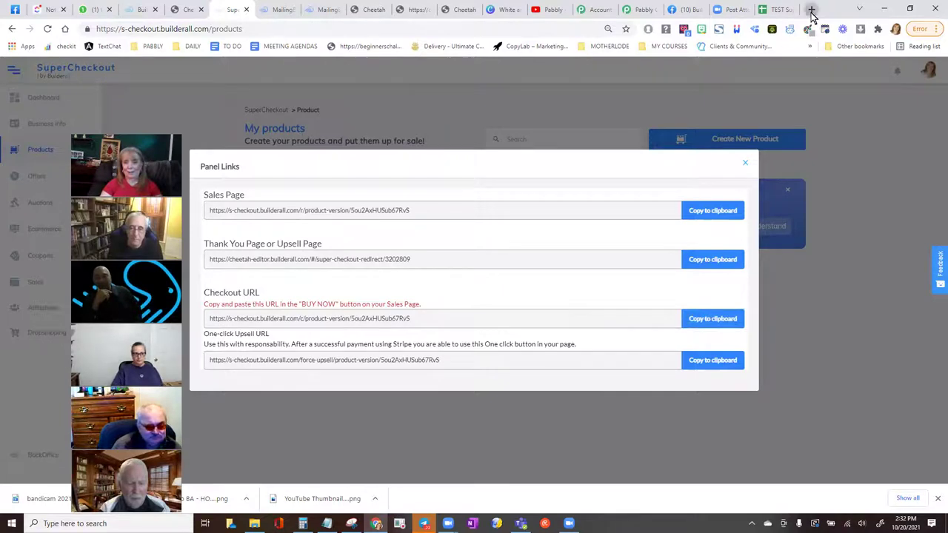
Load the copied product checkout URL in a new tab and continue to the Payment step
click(812, 10)
click(493, 29)
key(ctrl+v)
key(Return)
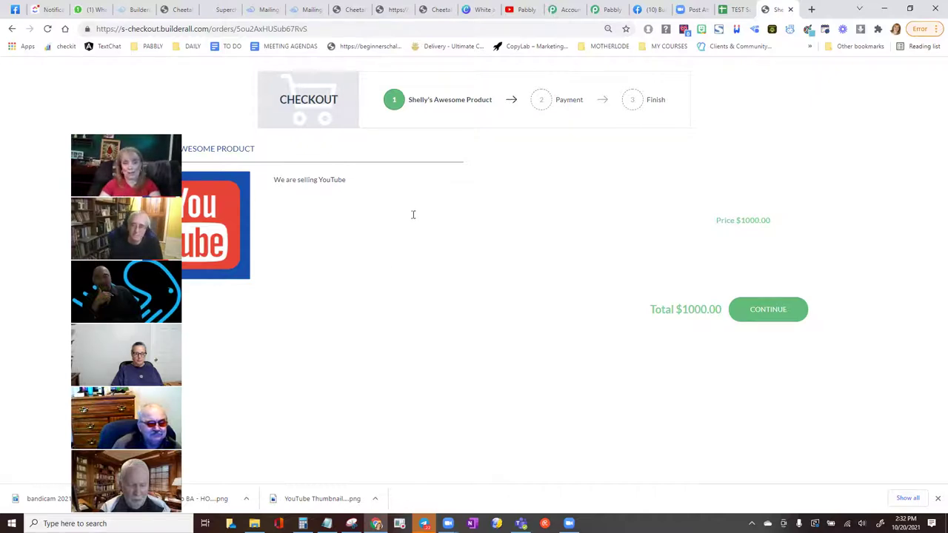
drag(123, 111, 59, 55)
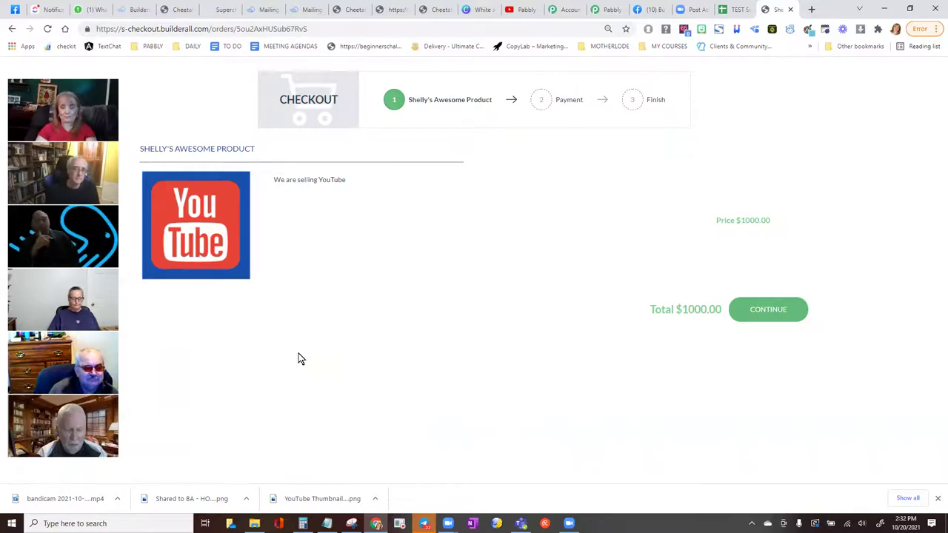
click(764, 315)
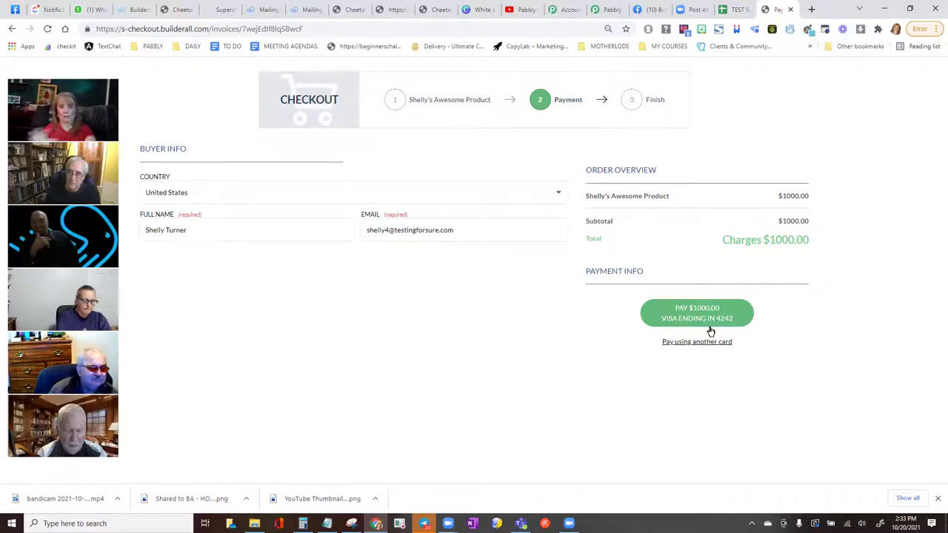
click(702, 343)
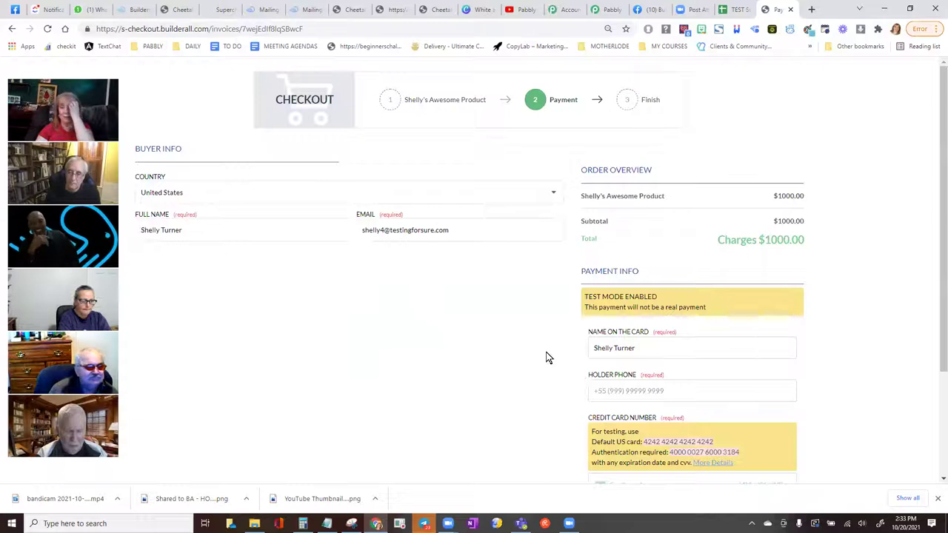
scroll(546, 355, down, 1)
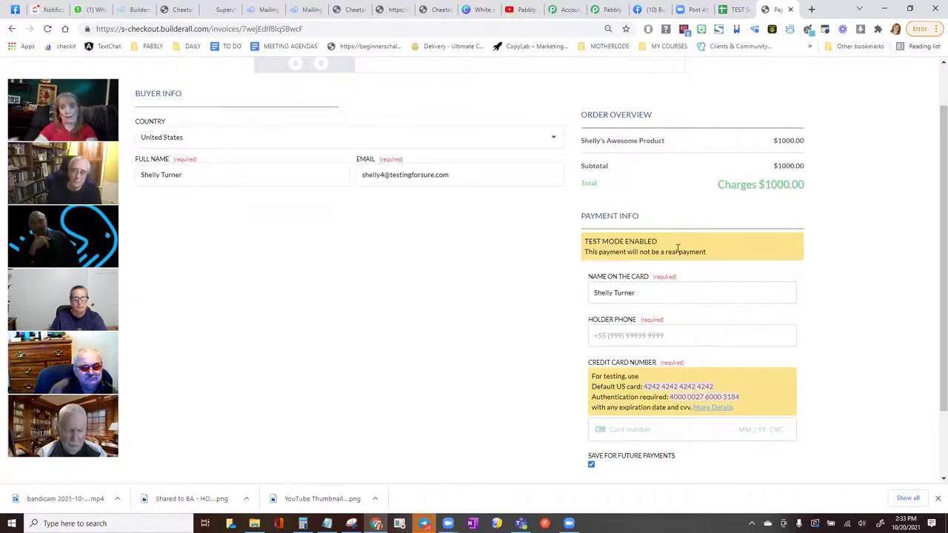
scroll(615, 318, down, 1)
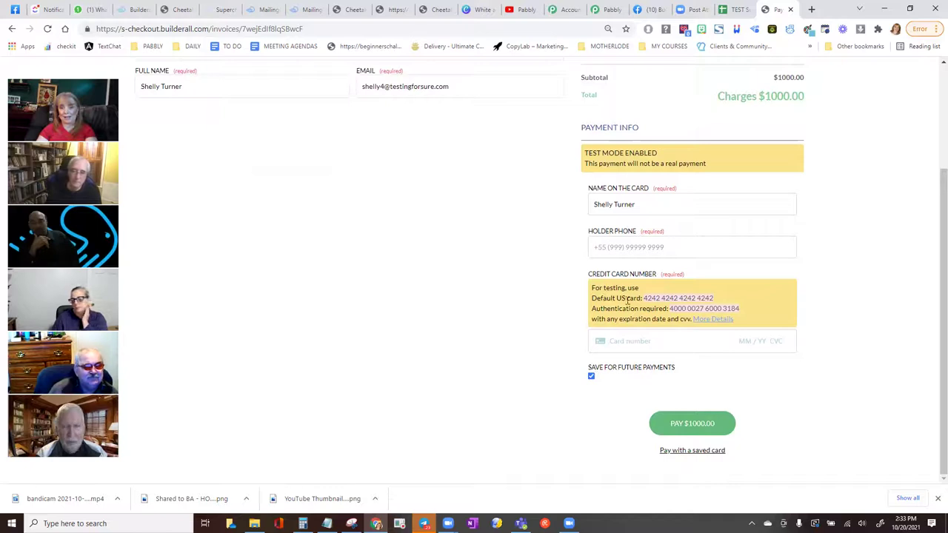
drag(646, 299, 715, 294)
click(659, 340)
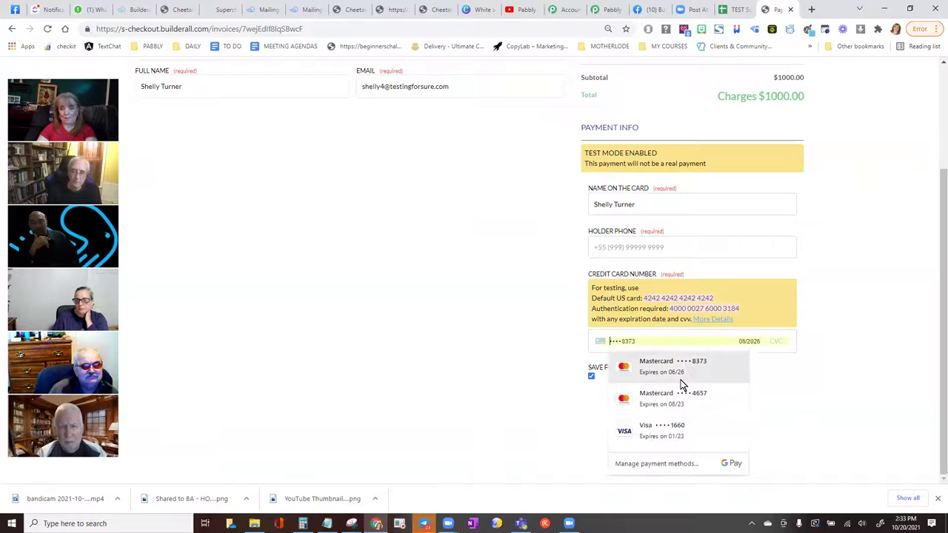
text(42)
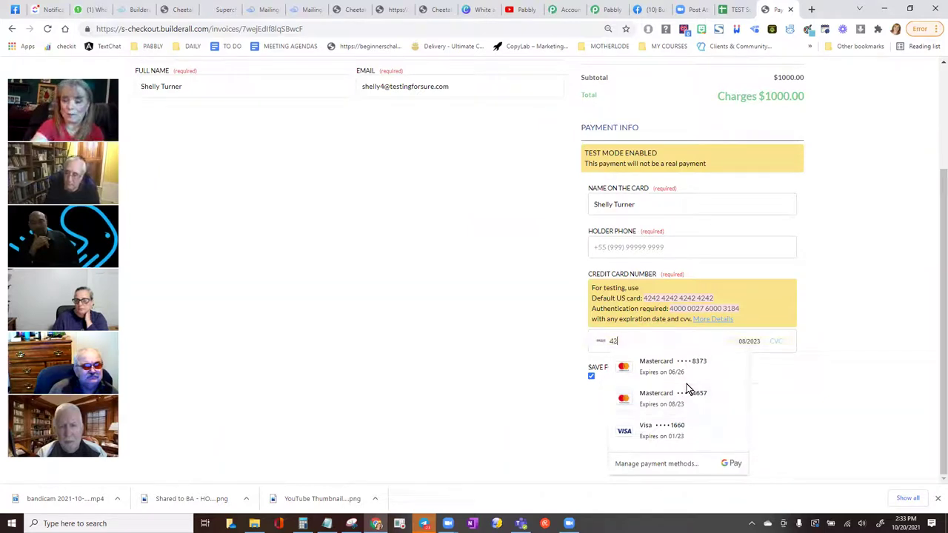
text(42 4242 )
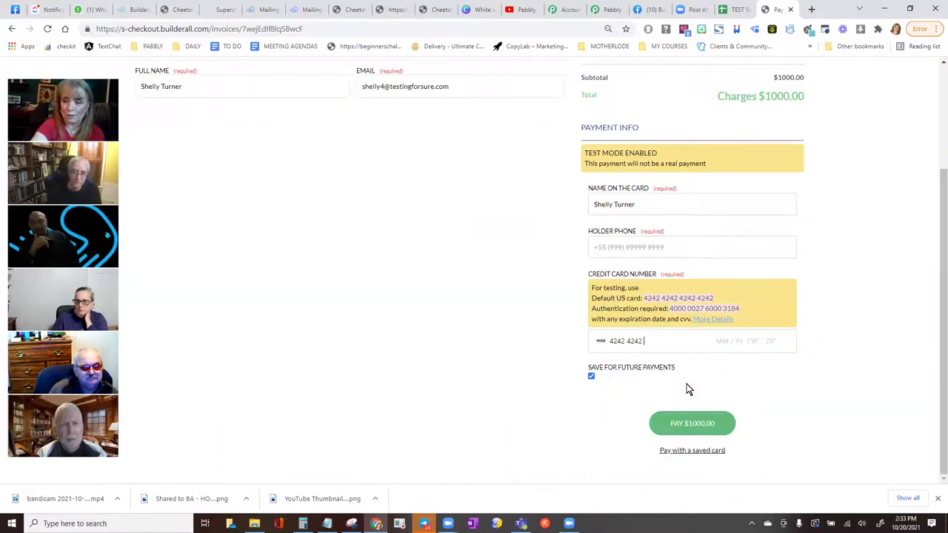
text(4242 4242 )
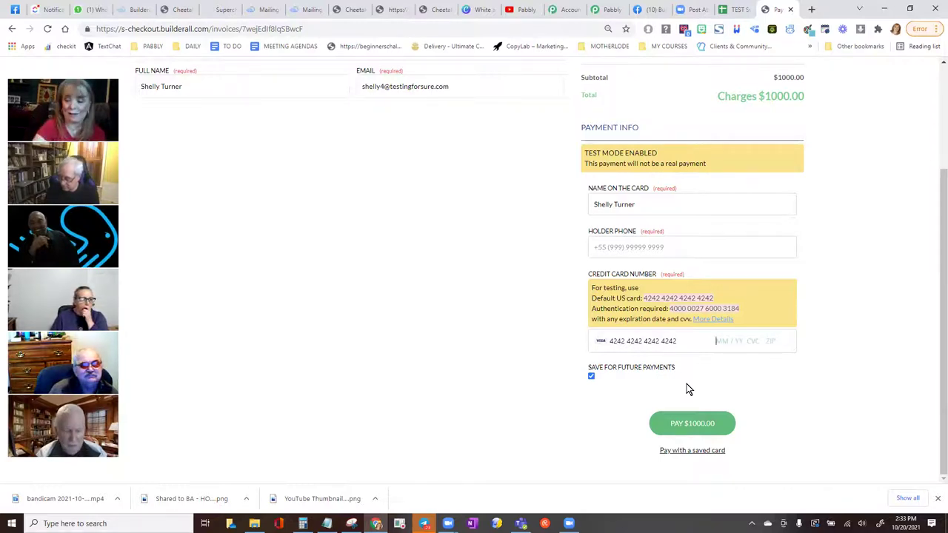
text(08 / )
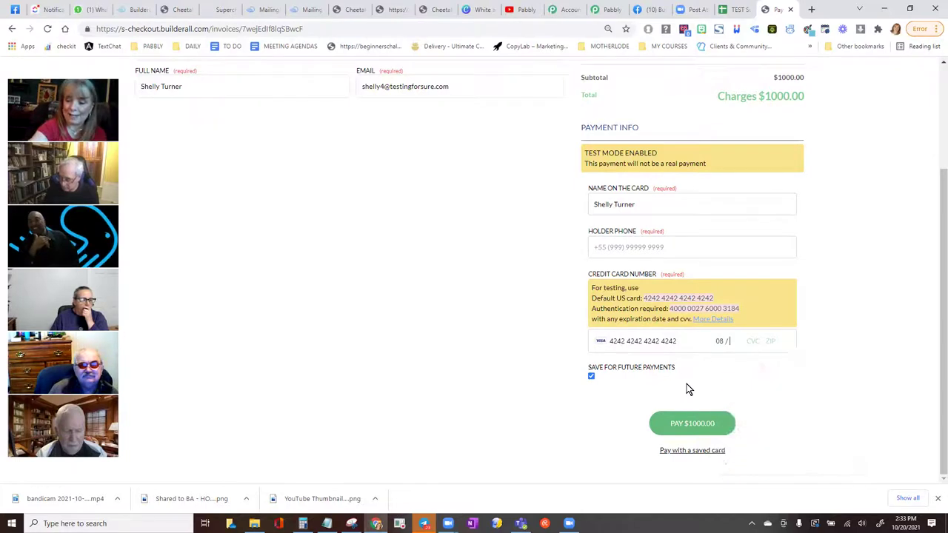
text(26 )
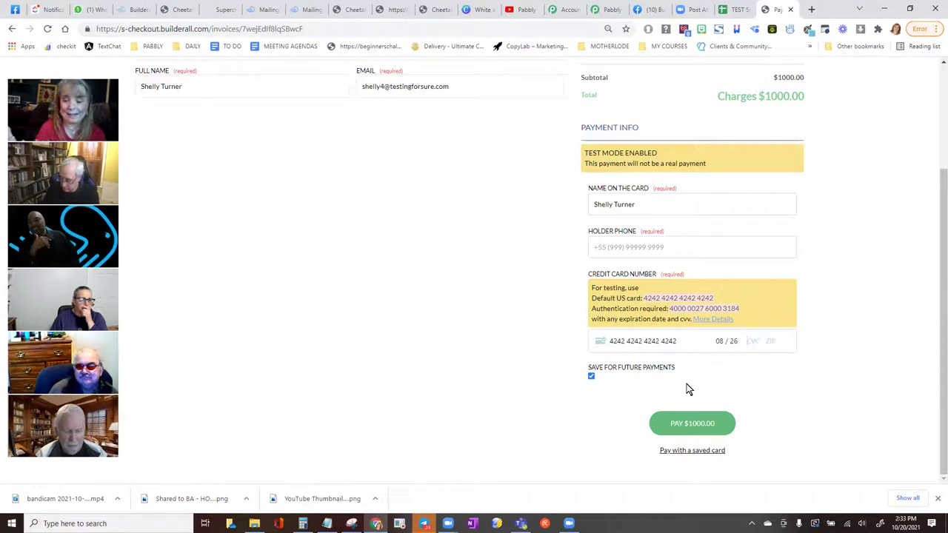
text(333 )
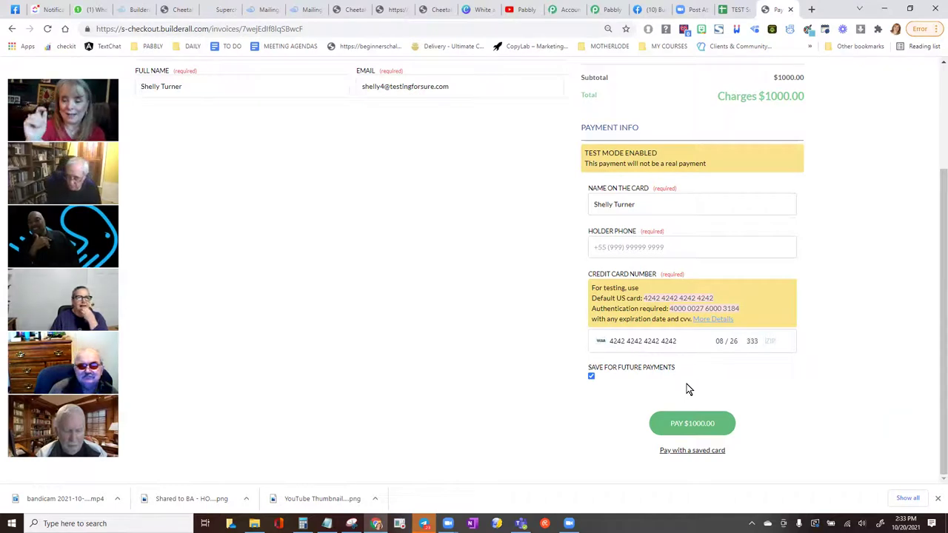
text(38606)
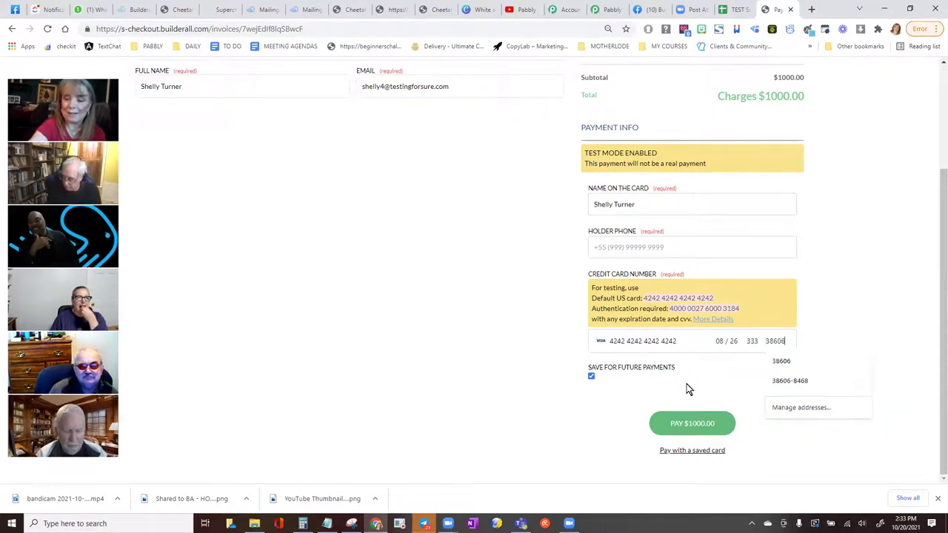
click(341, 334)
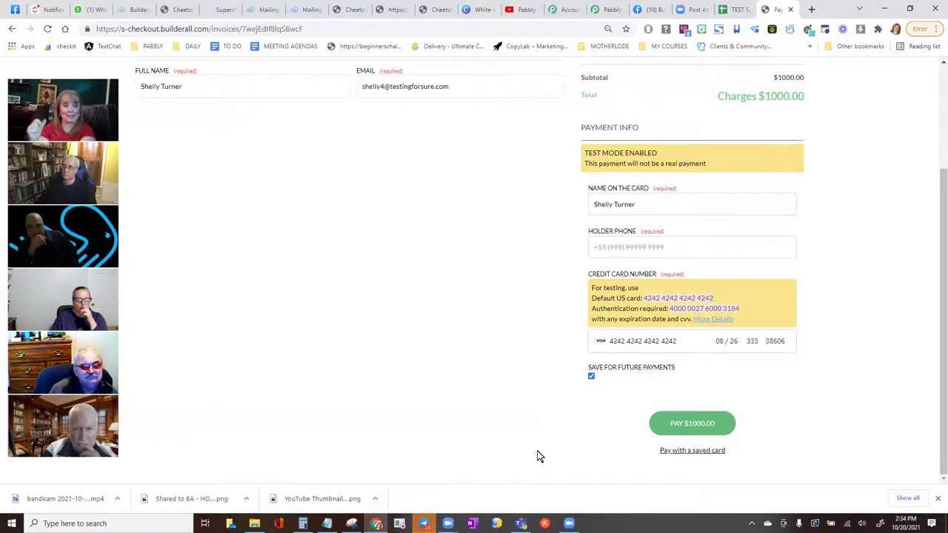
Fill in the required holder phone number and submit the $1000.00 payment
click(692, 426)
click(656, 250)
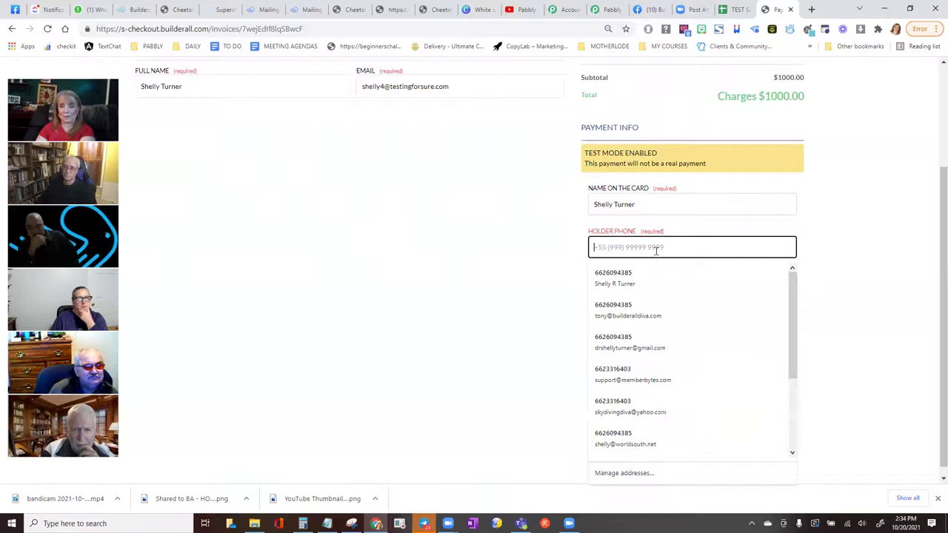
click(640, 272)
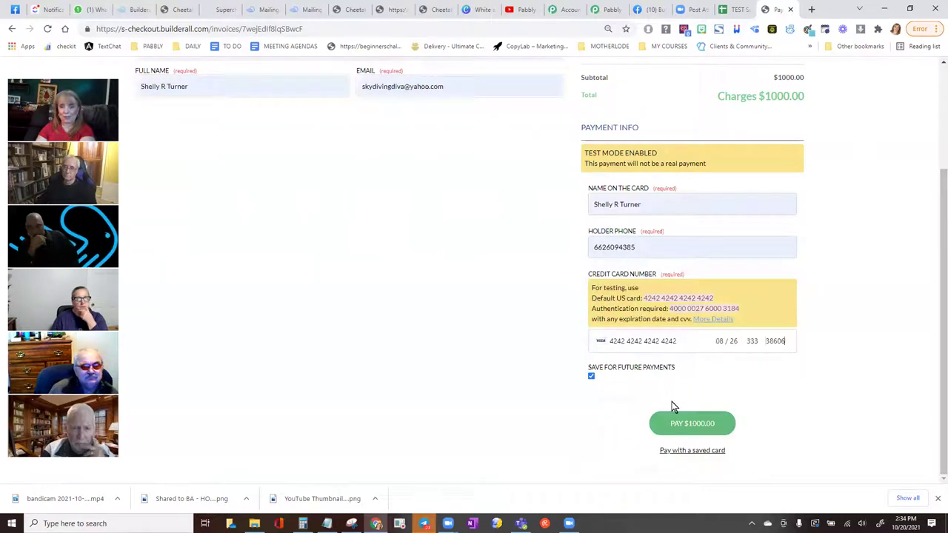
click(689, 425)
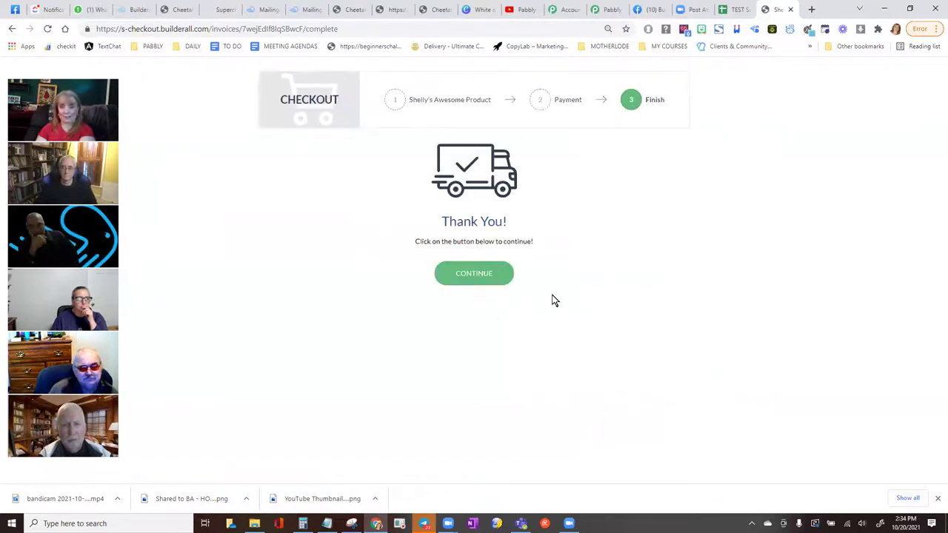
Continue from the Thank You page to the Cheetah website's Name and Email opt-in page
click(471, 276)
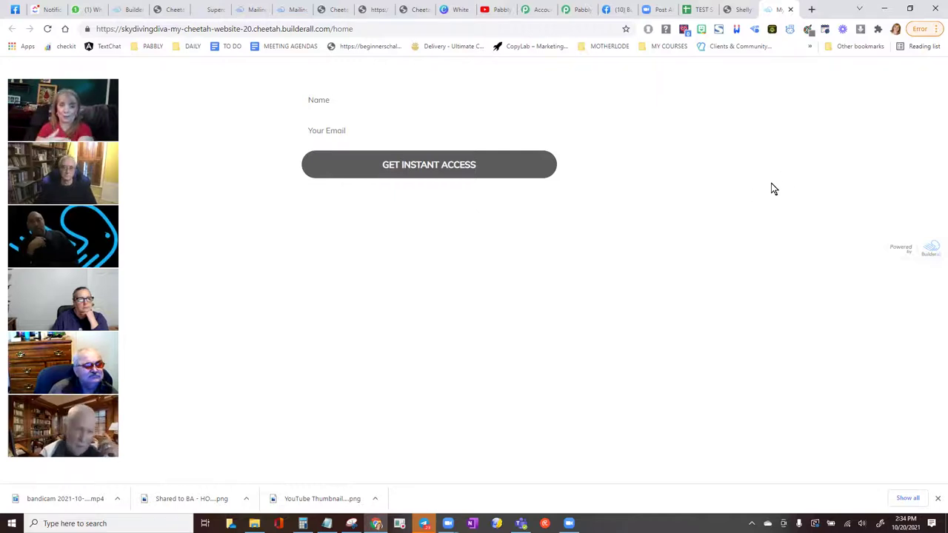
Switch to the TEST Super Checkout spreadsheet and check the new row's total 100000 in D3
click(697, 10)
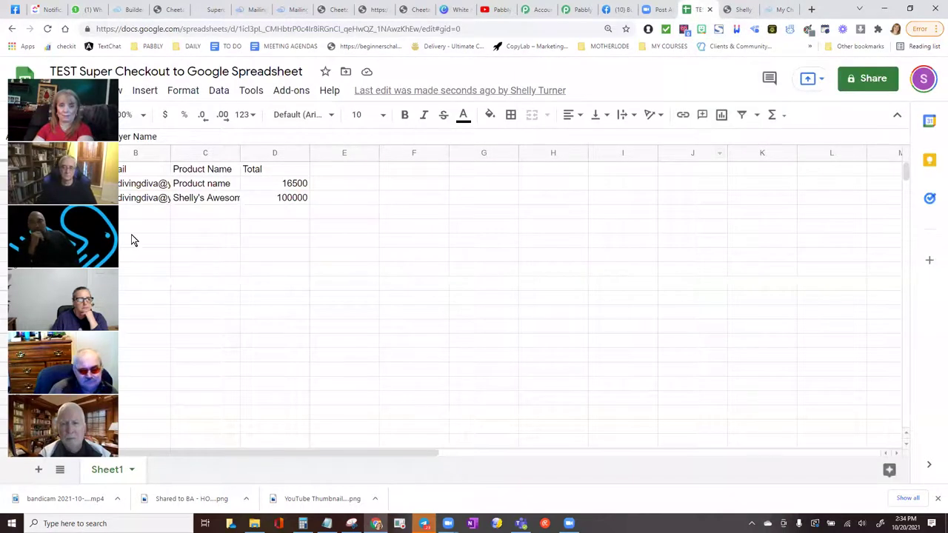
drag(69, 82, 811, 99)
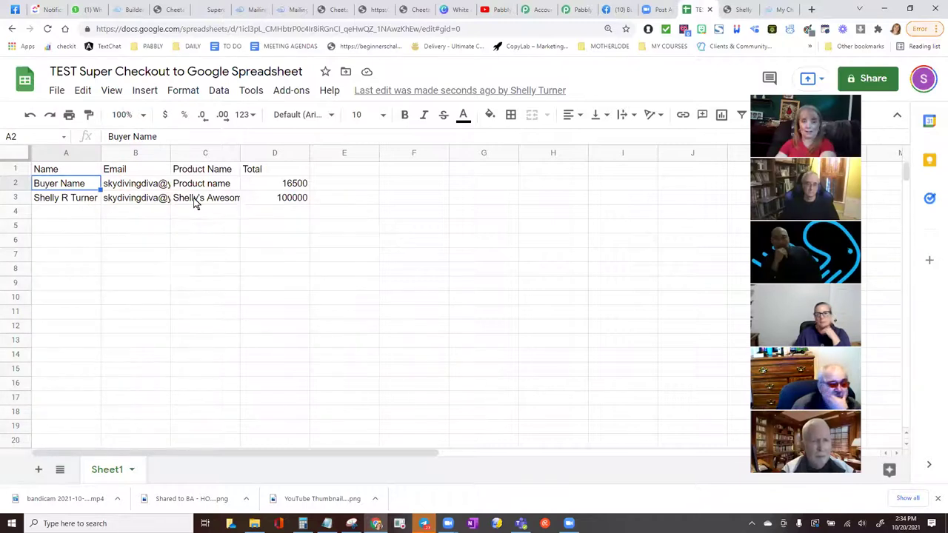
click(285, 202)
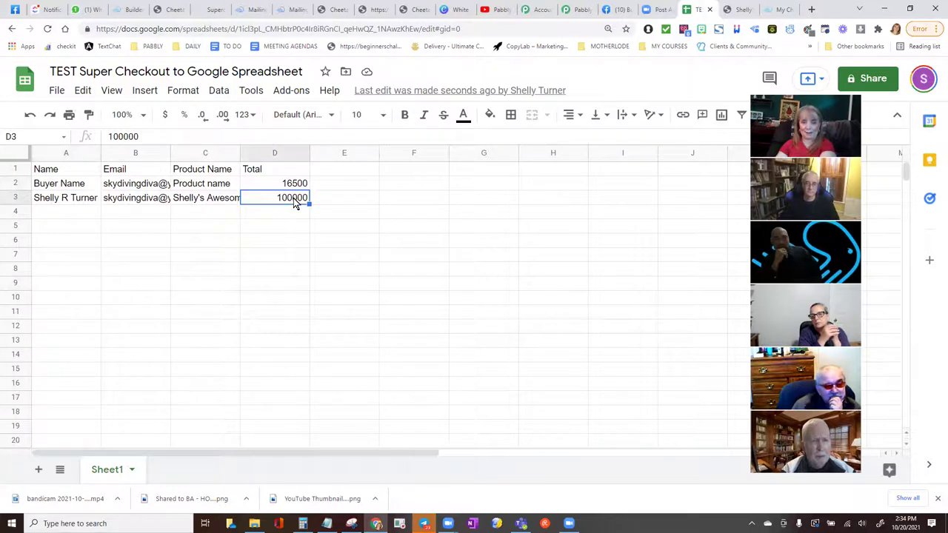
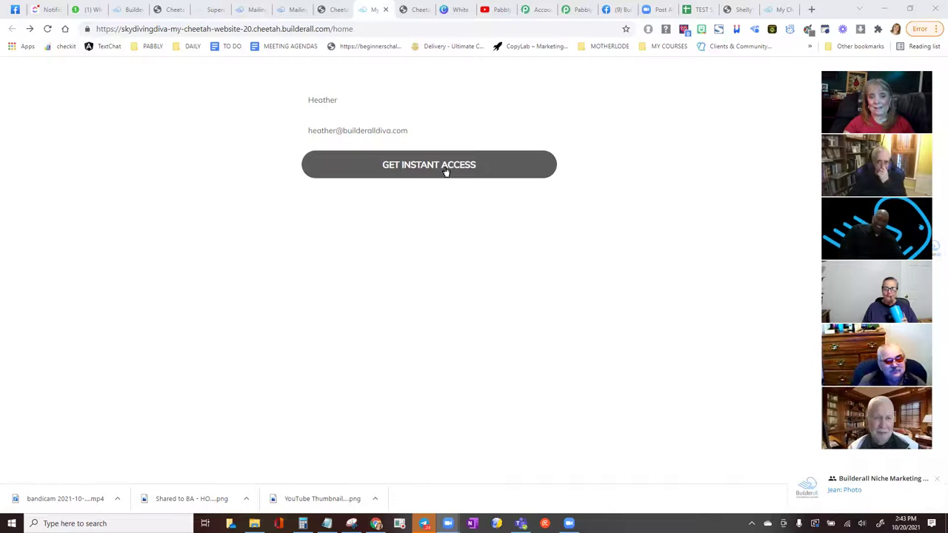
Submit the test opt-in with GET INSTANT ACCESS and reload the MailingBoss4 subscribers list
click(441, 168)
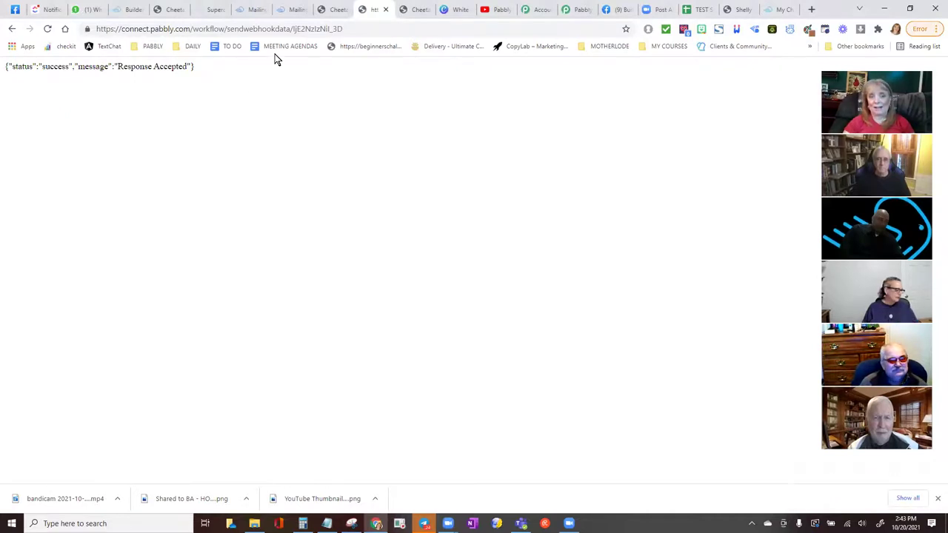
click(252, 11)
click(283, 13)
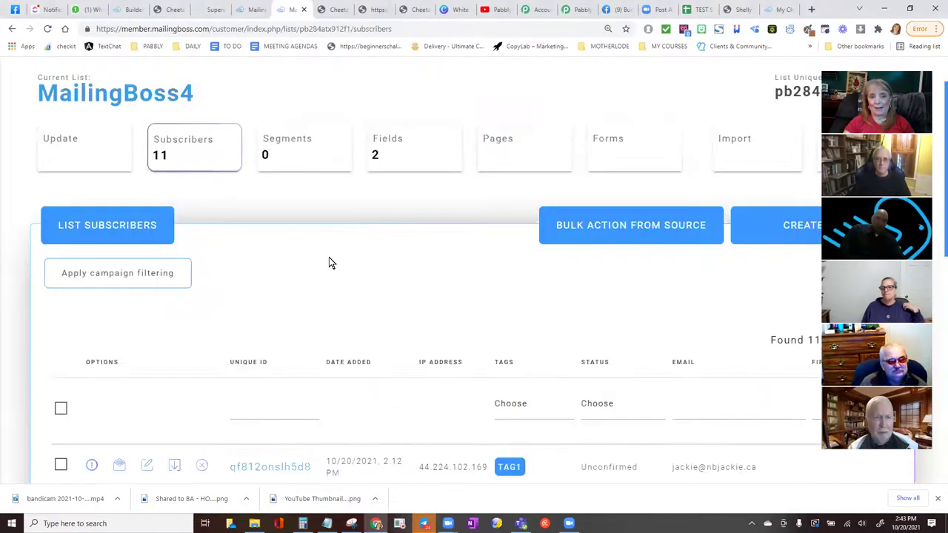
scroll(326, 278, up, 1)
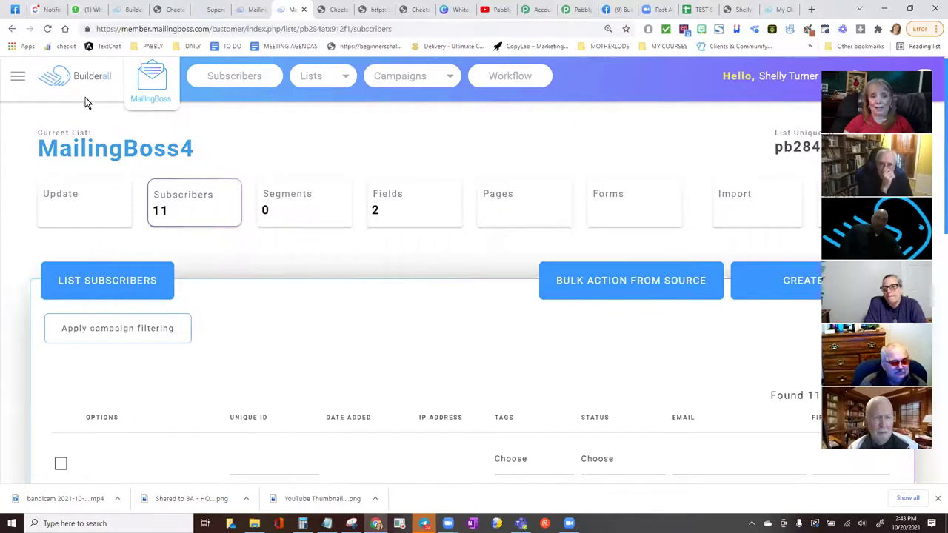
click(48, 29)
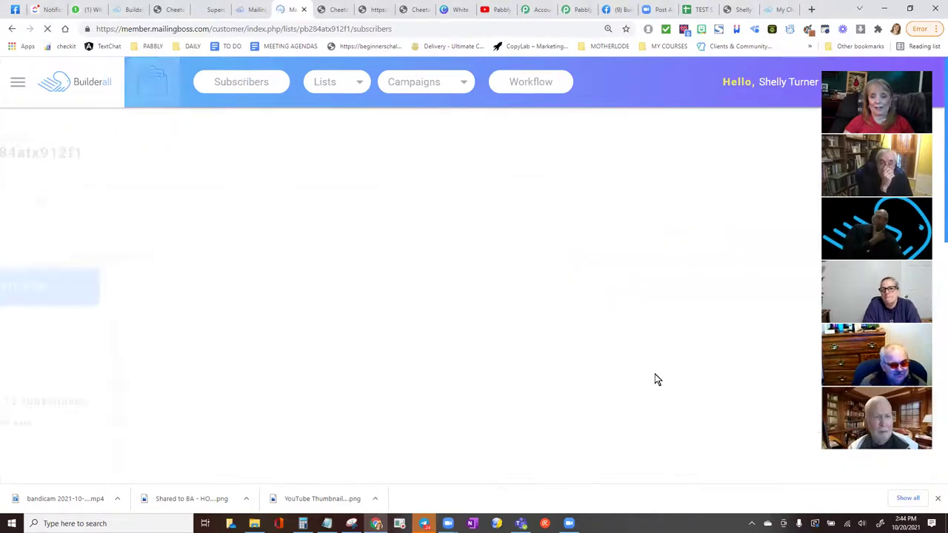
Reload again to confirm the new MailingBoss4 subscriber, then bring up MailingBoss5's list management
scroll(575, 415, down, 2)
scroll(574, 413, down, 1)
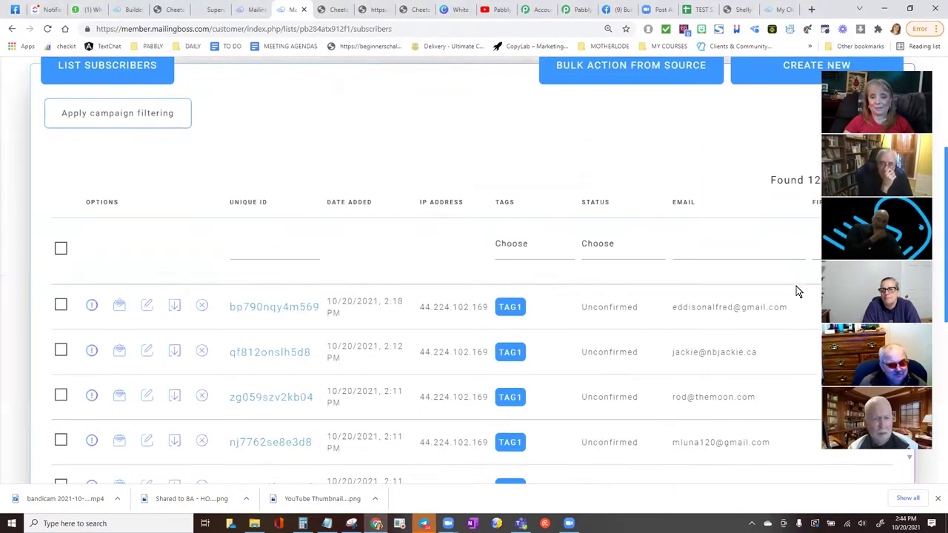
scroll(768, 387, down, 7)
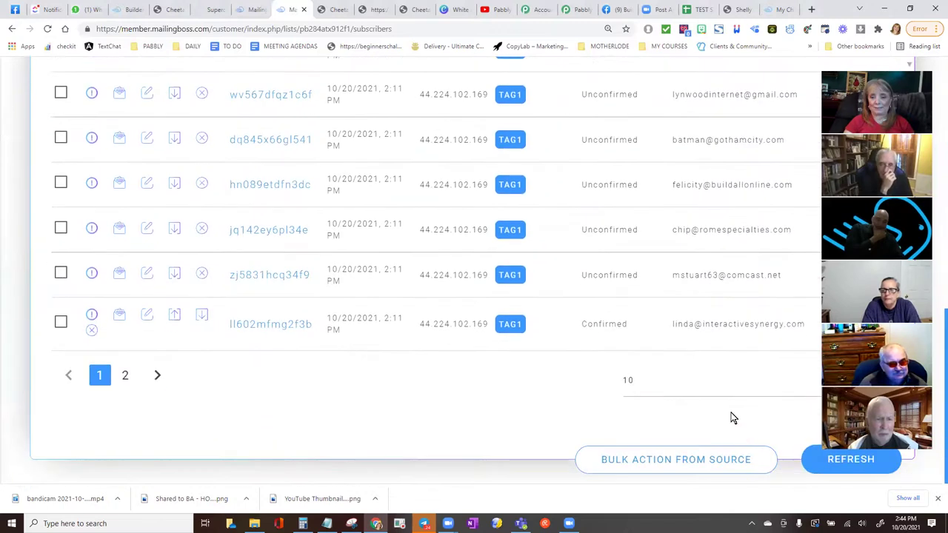
scroll(644, 366, up, 9)
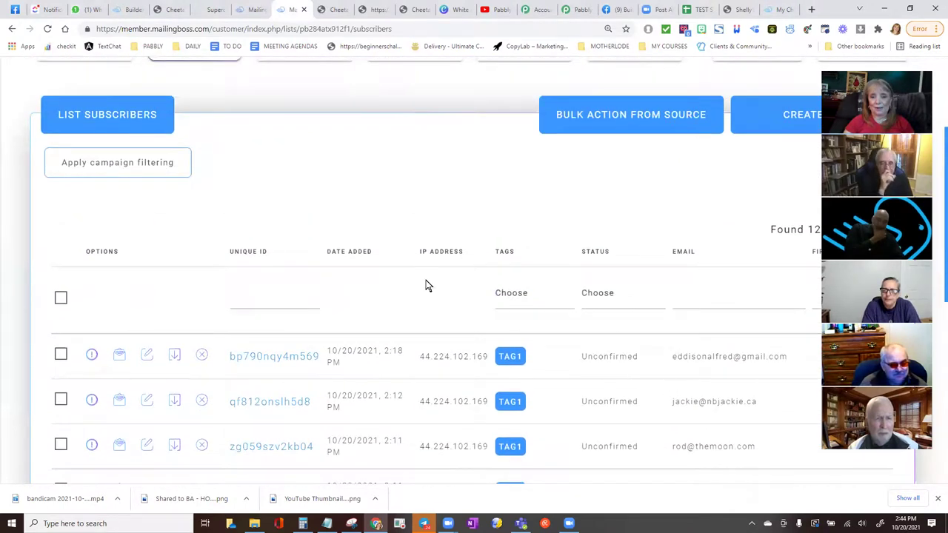
click(47, 29)
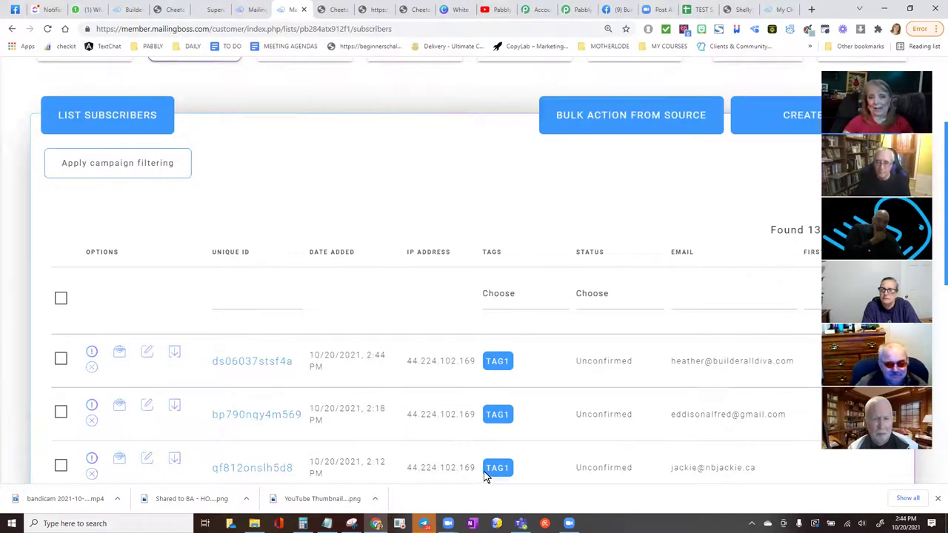
click(259, 9)
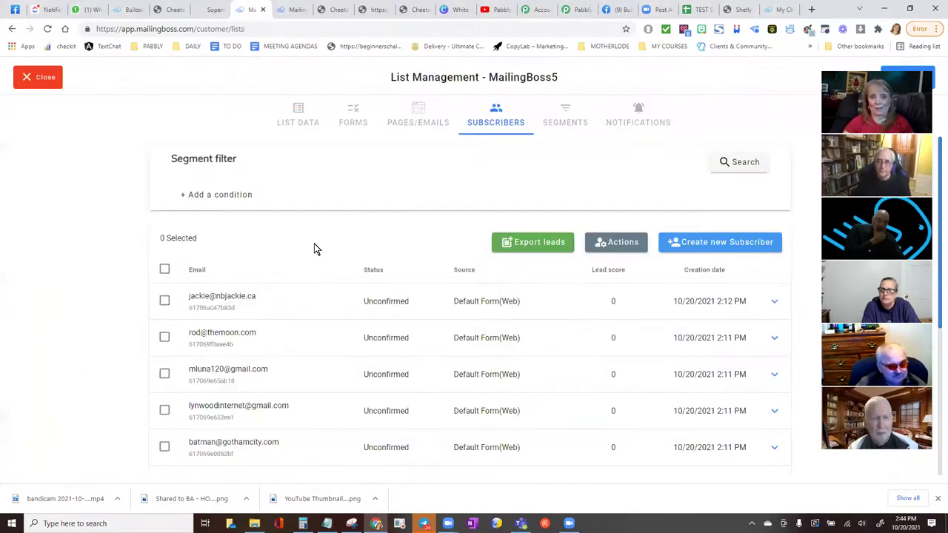
Show the MailingBoss5 list's subscribers and open the newest subscriber's overview, tagged TAG2
click(47, 28)
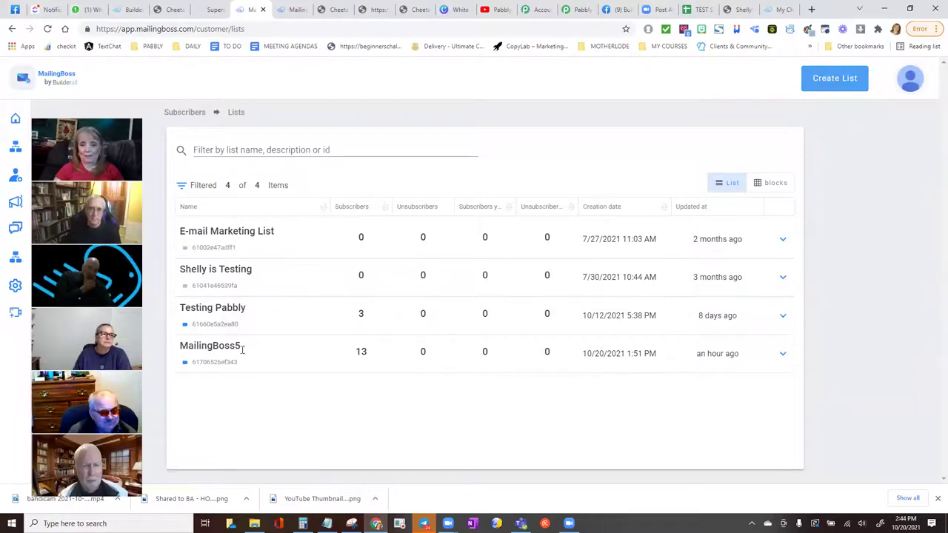
click(782, 353)
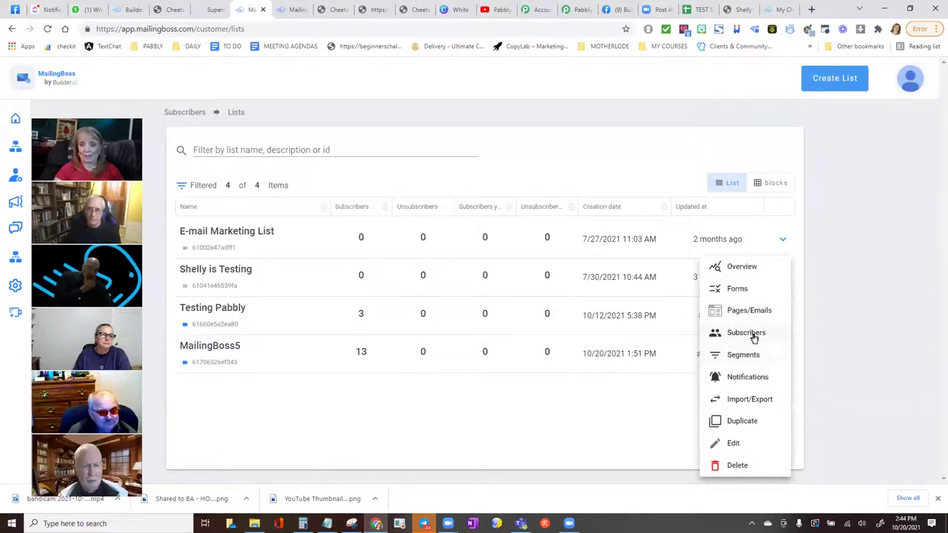
click(748, 333)
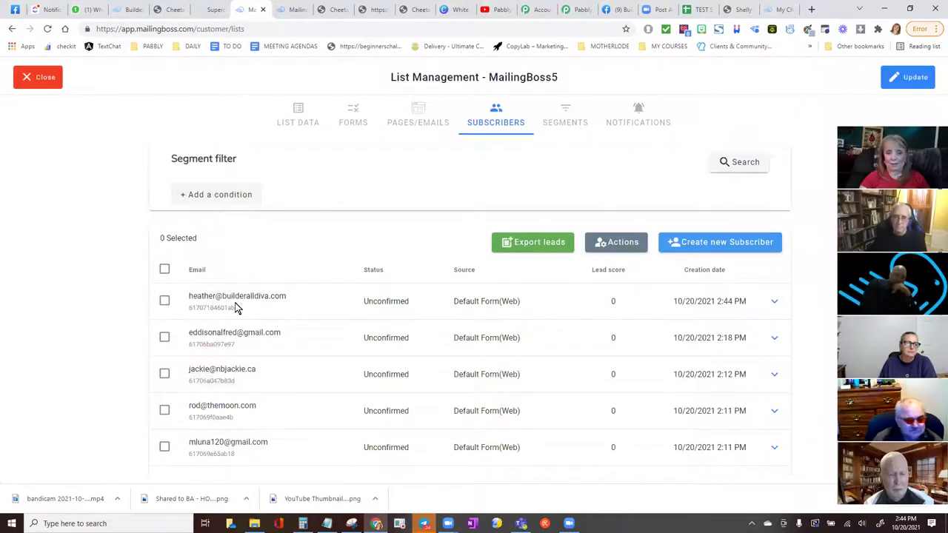
click(775, 301)
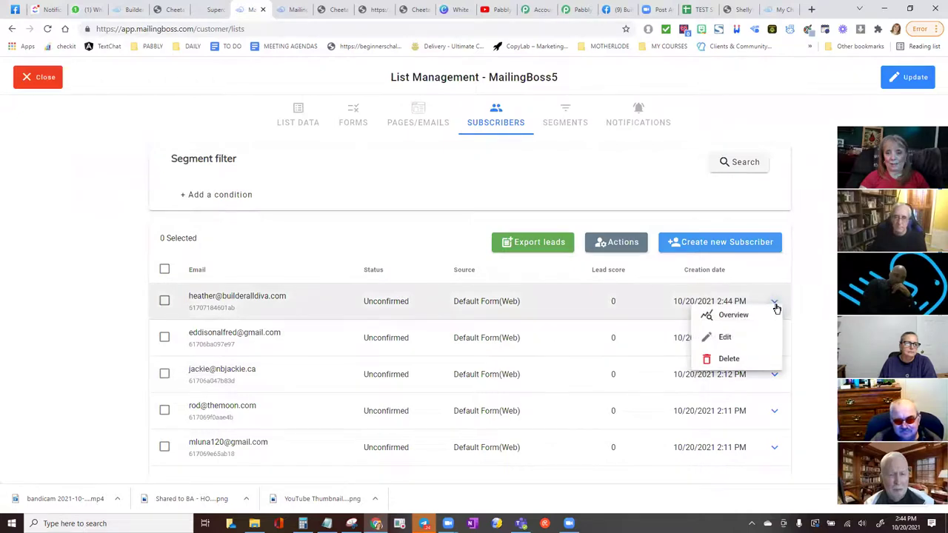
click(743, 316)
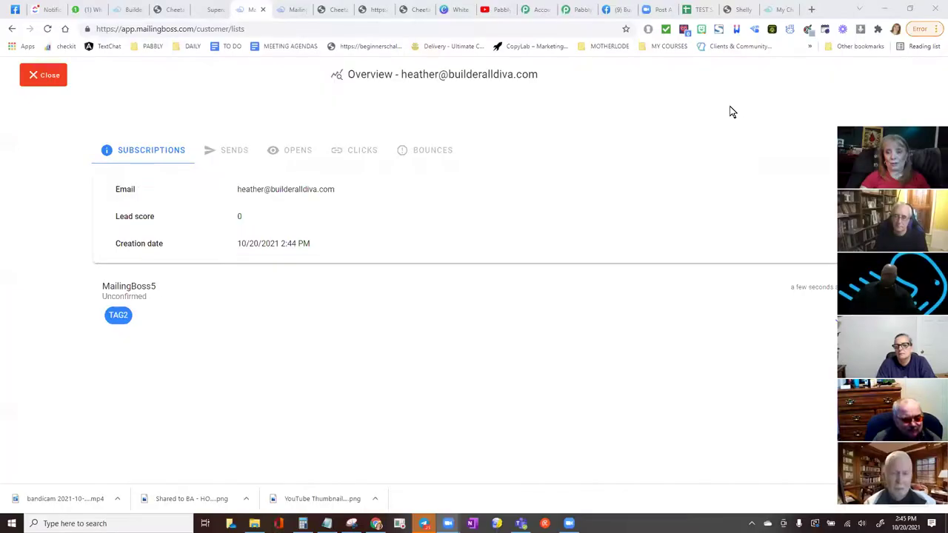
Open the WhiteLabelify dashboard in a new tab via the whitelabelify suggestion and log in
click(813, 9)
key(ctrl+w)
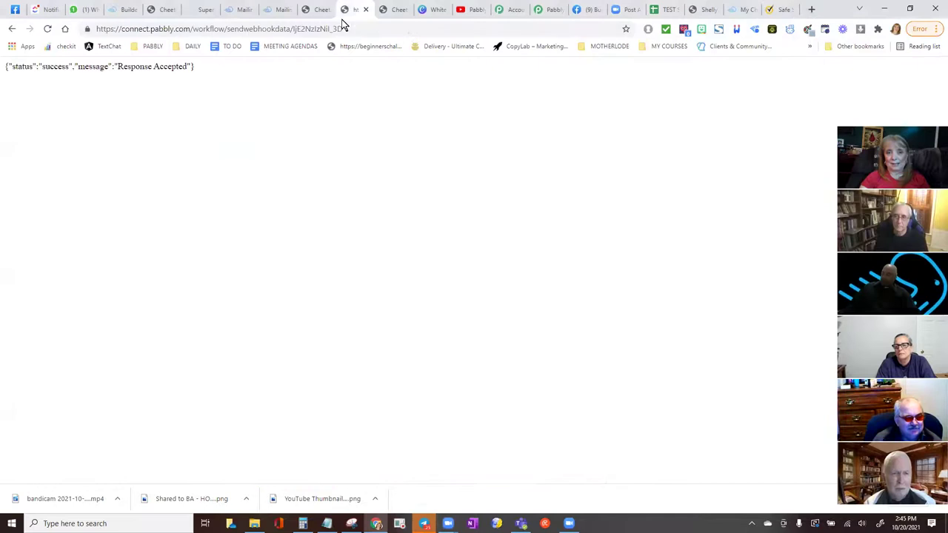
click(781, 9)
click(486, 28)
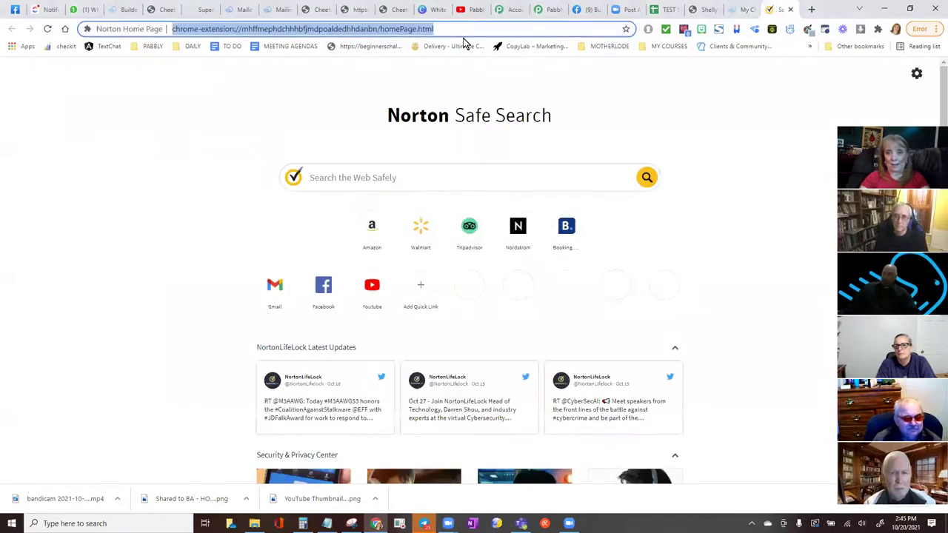
text(whatelabeli)
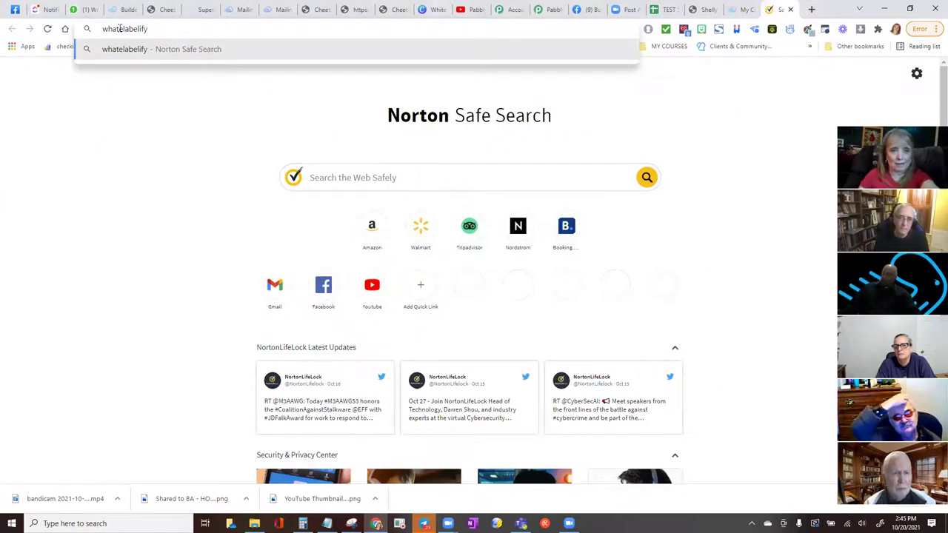
text(fy)
key(Left)
key(Left)
key(Left)
key(Left)
key(Left)
key(Left)
key(Left)
key(Left)
key(Left)
key(Left)
key(BackSpace)
text(i)
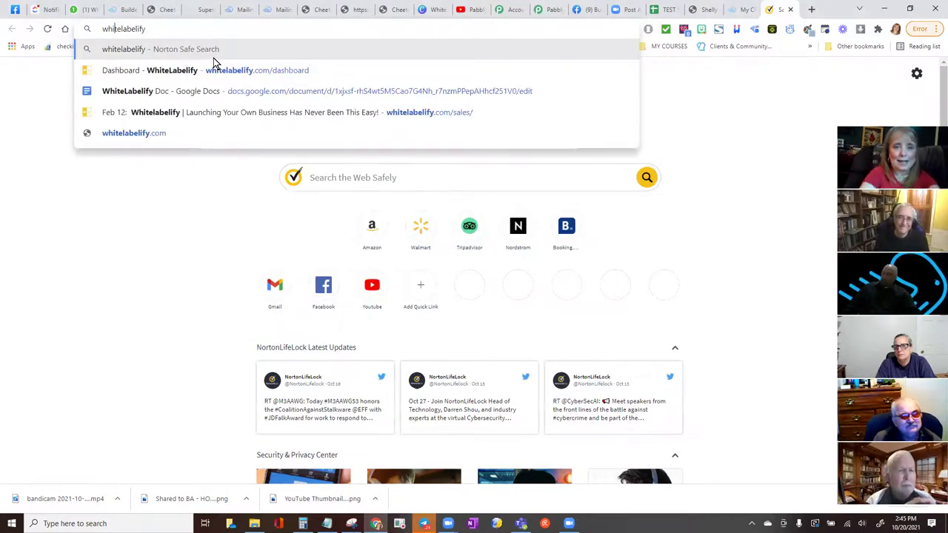
click(246, 68)
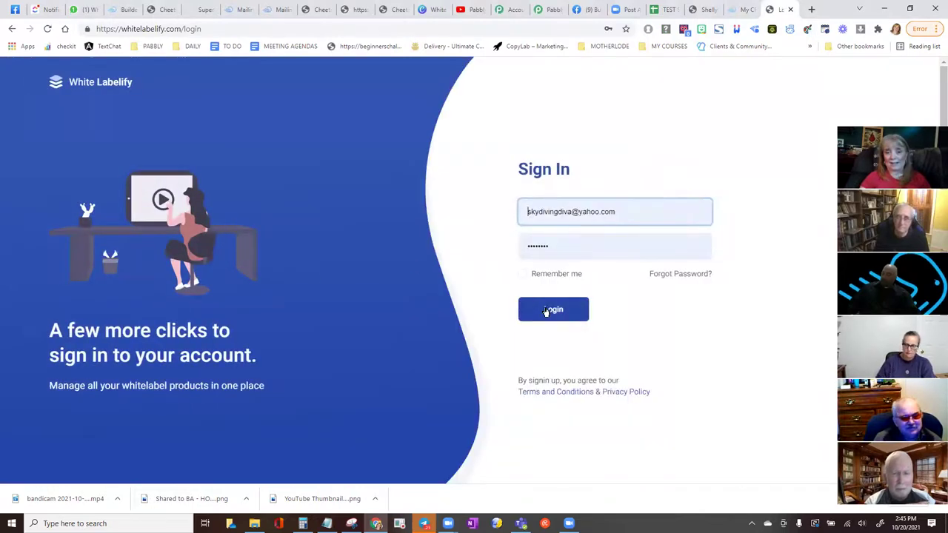
click(552, 310)
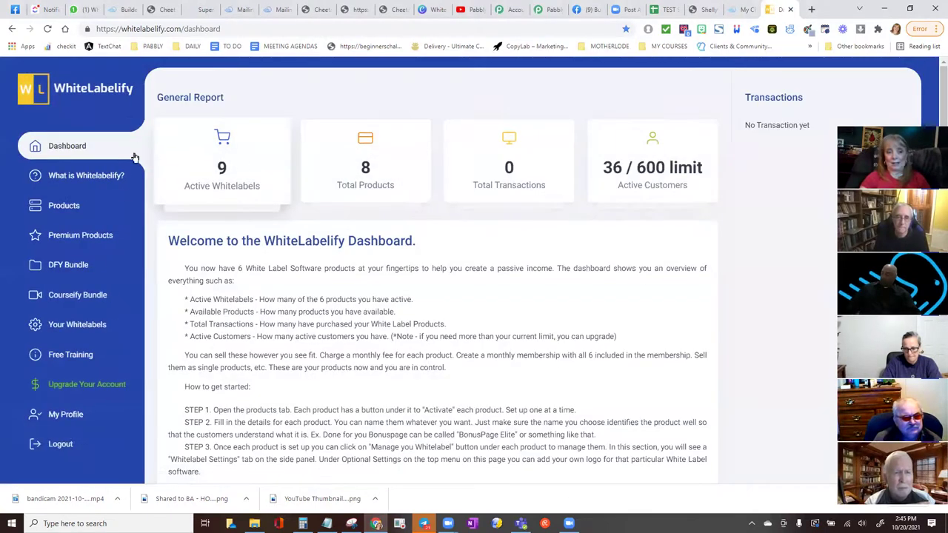
Manage the DFY Bonus Page whitelabel from Products and expand the Customers sidebar menu
scroll(88, 299, down, 1)
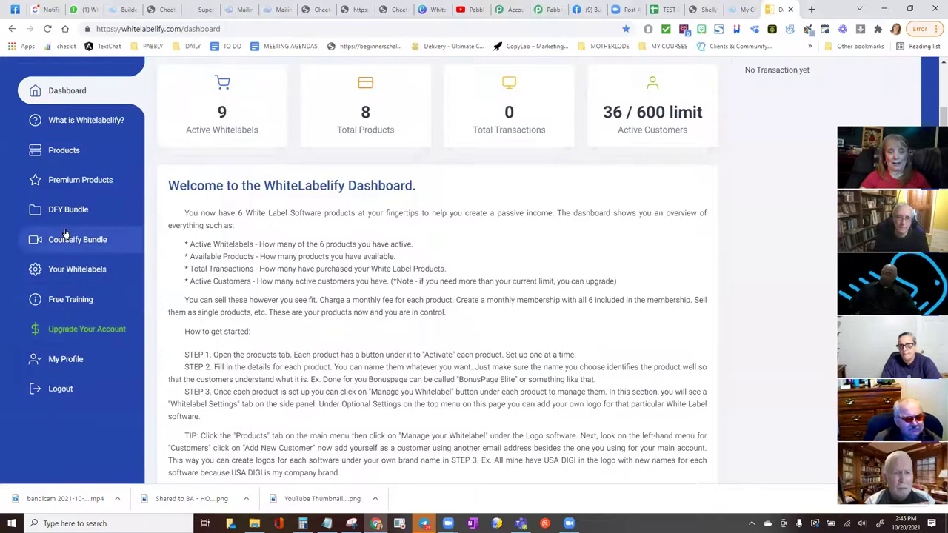
click(64, 150)
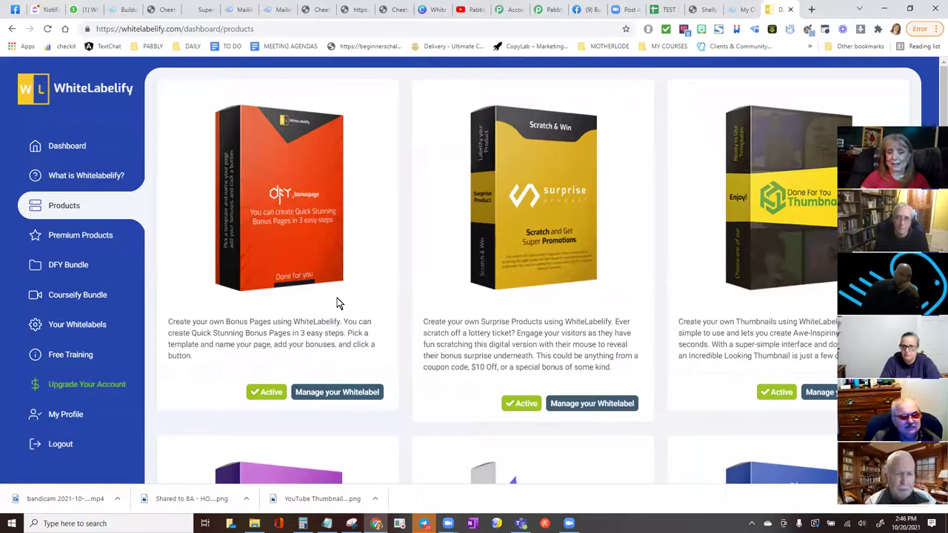
click(333, 397)
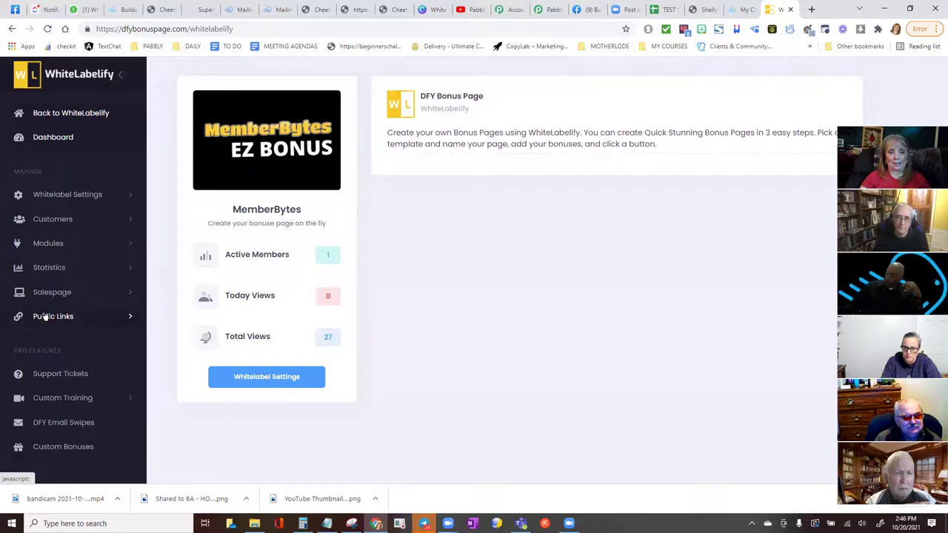
click(44, 317)
scroll(71, 379, down, 1)
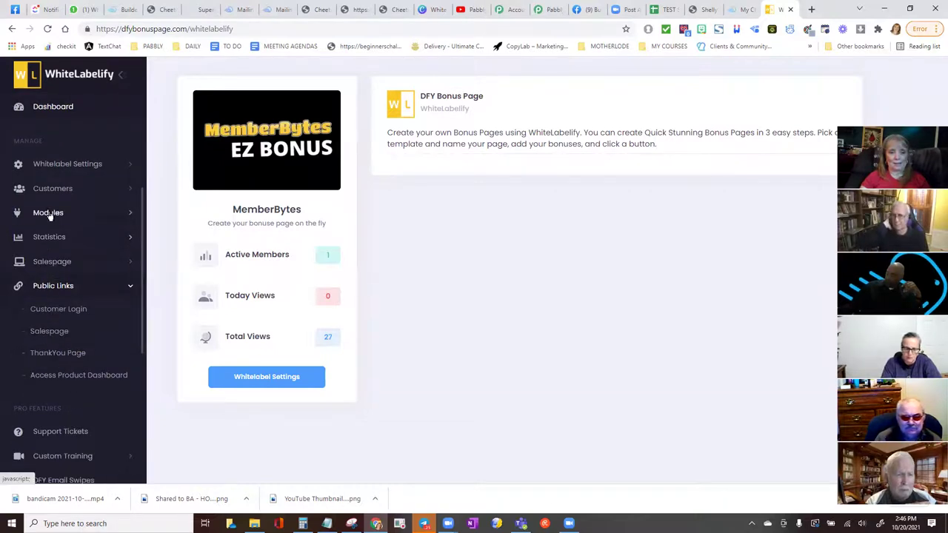
scroll(63, 385, down, 1)
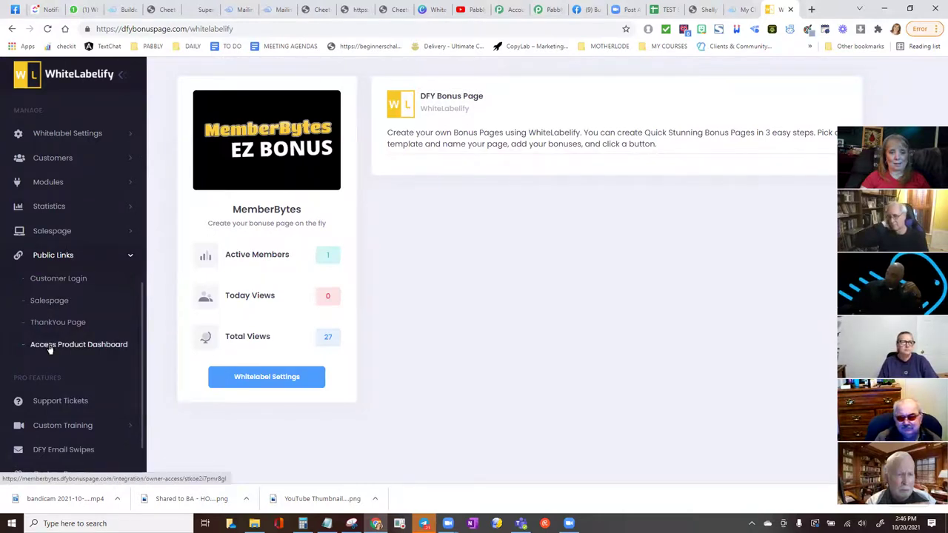
scroll(51, 311, up, 1)
click(51, 289)
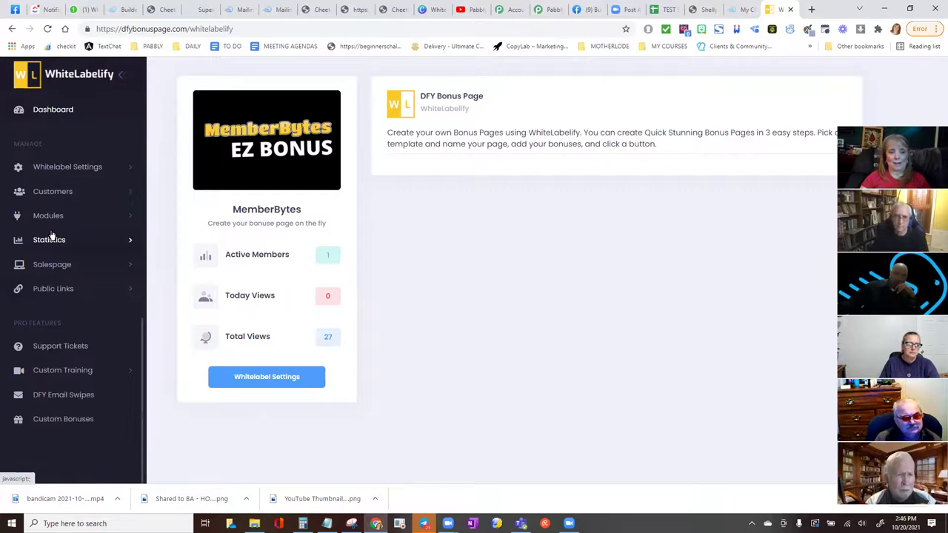
click(53, 194)
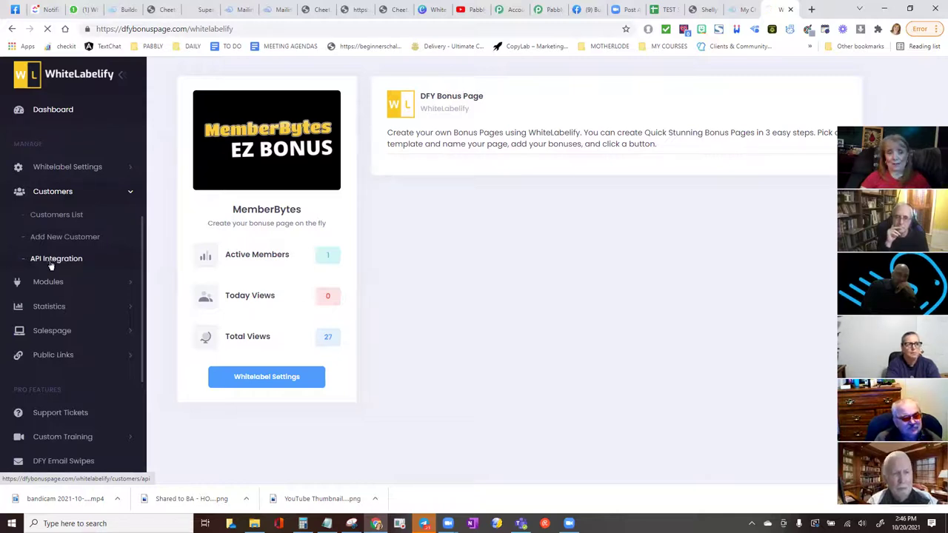
click(48, 259)
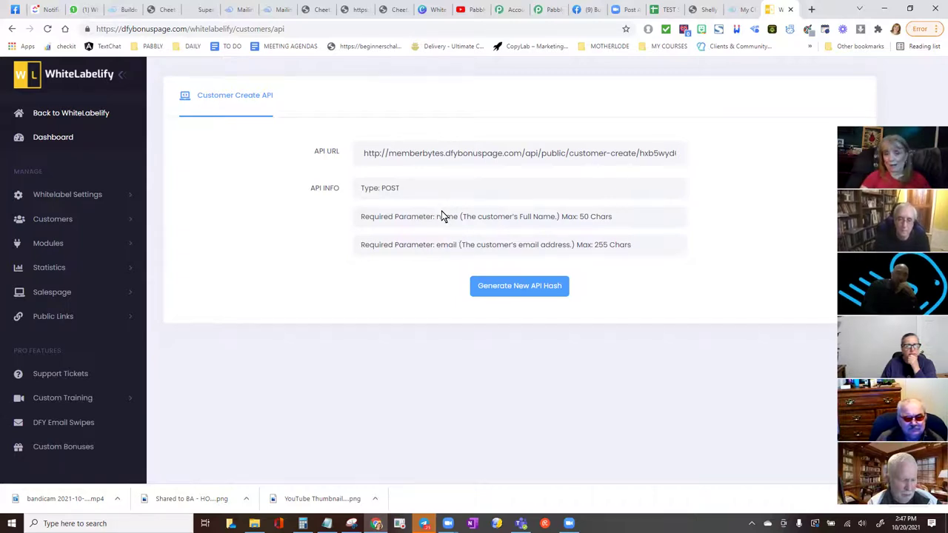
drag(437, 216, 455, 218)
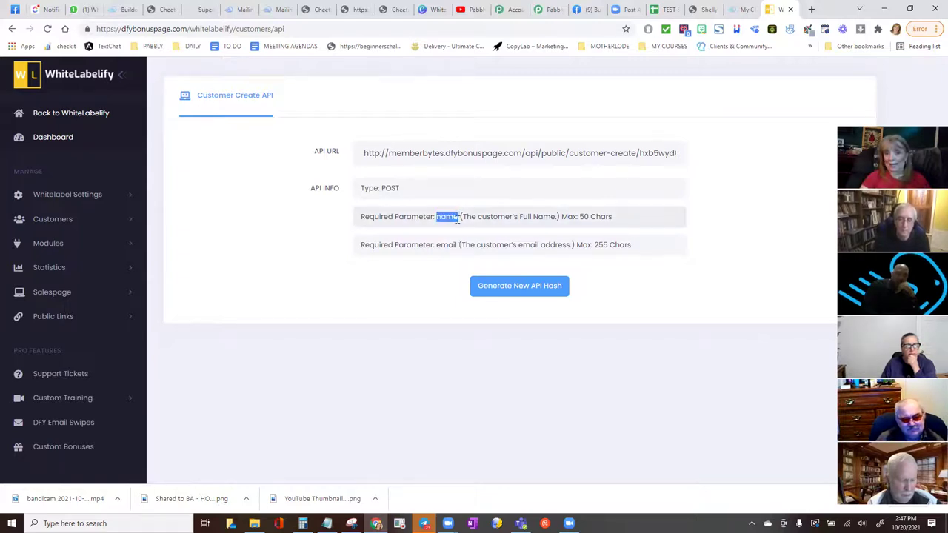
drag(437, 244, 457, 245)
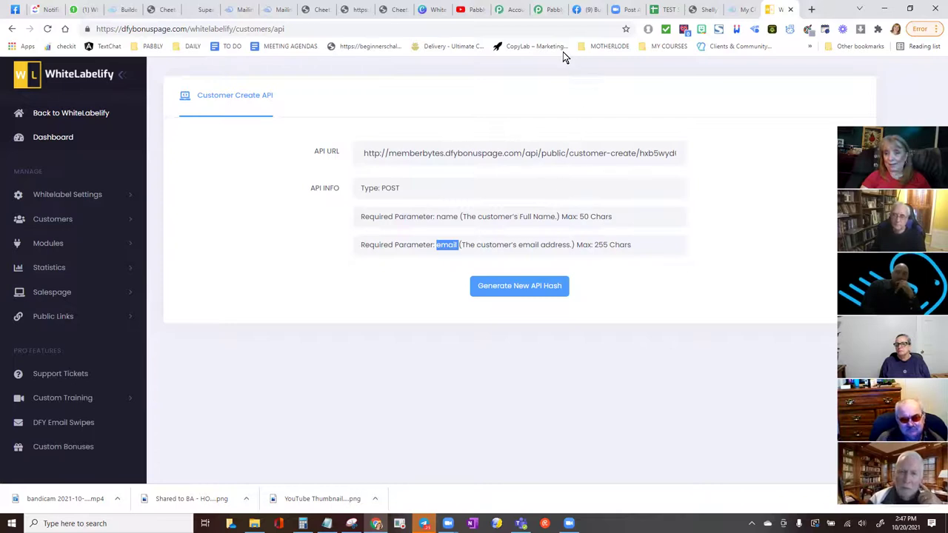
Add a new step below step 4 in the Pabbly workflow, reloading the page once
click(547, 10)
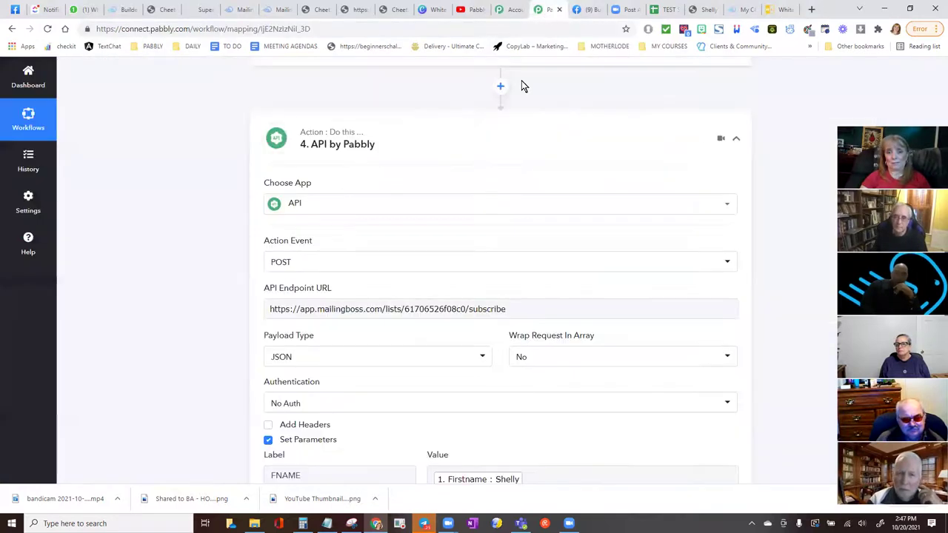
click(736, 140)
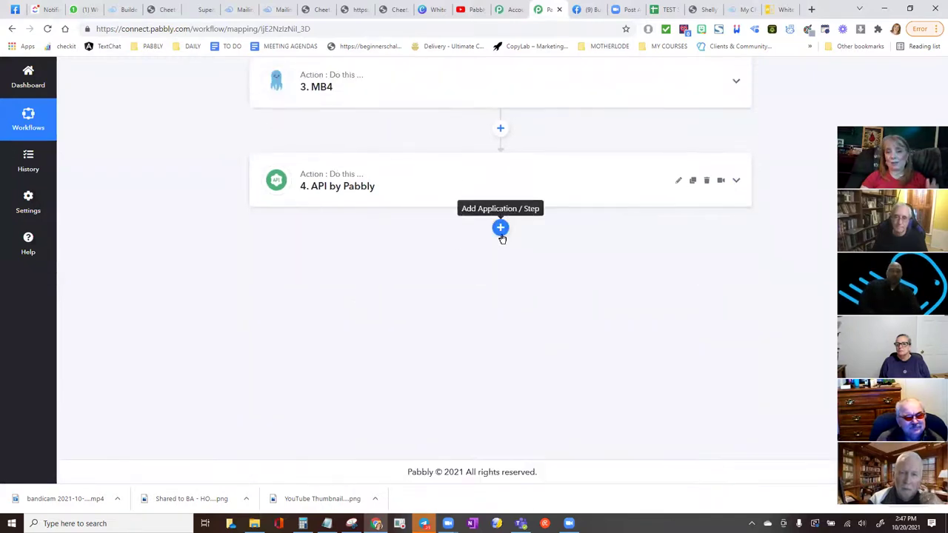
click(501, 228)
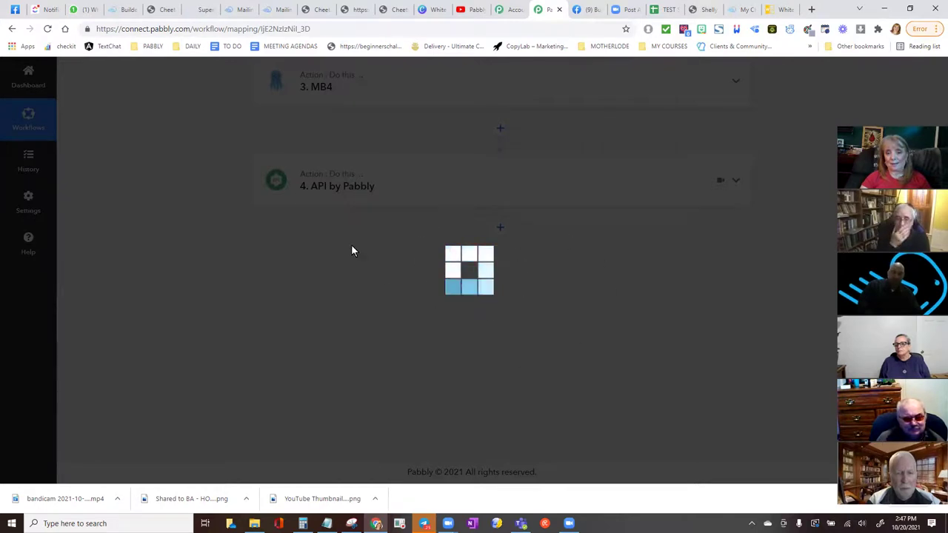
click(48, 29)
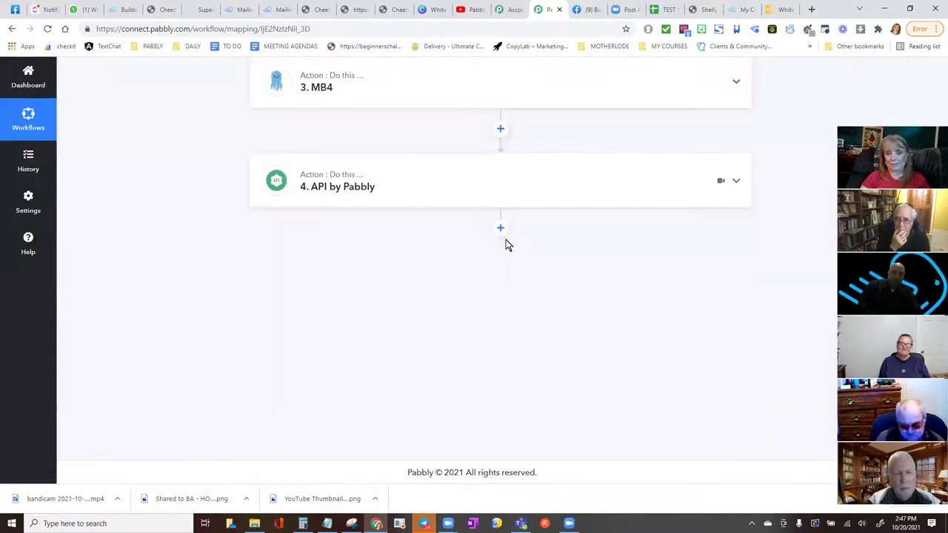
click(501, 228)
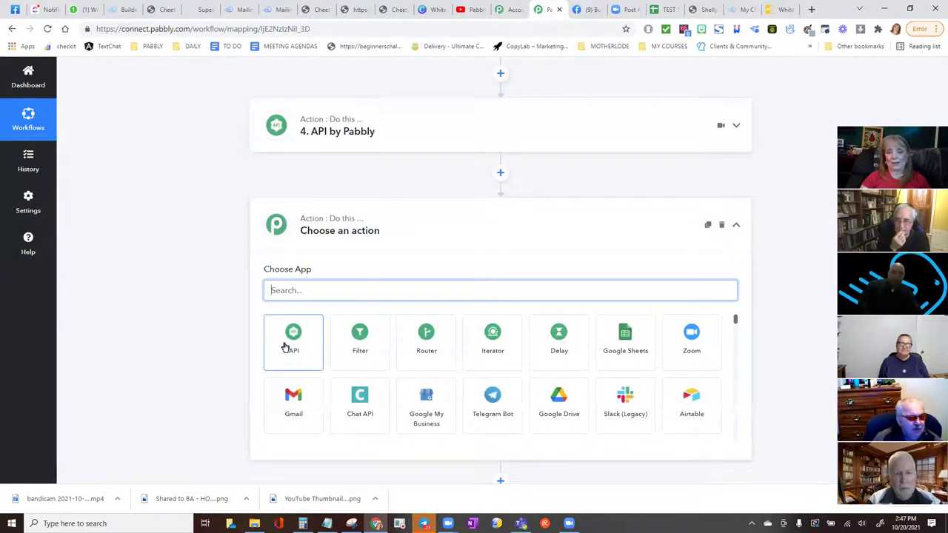
Set the new step's app to API by Pabbly with the POST action event
click(290, 347)
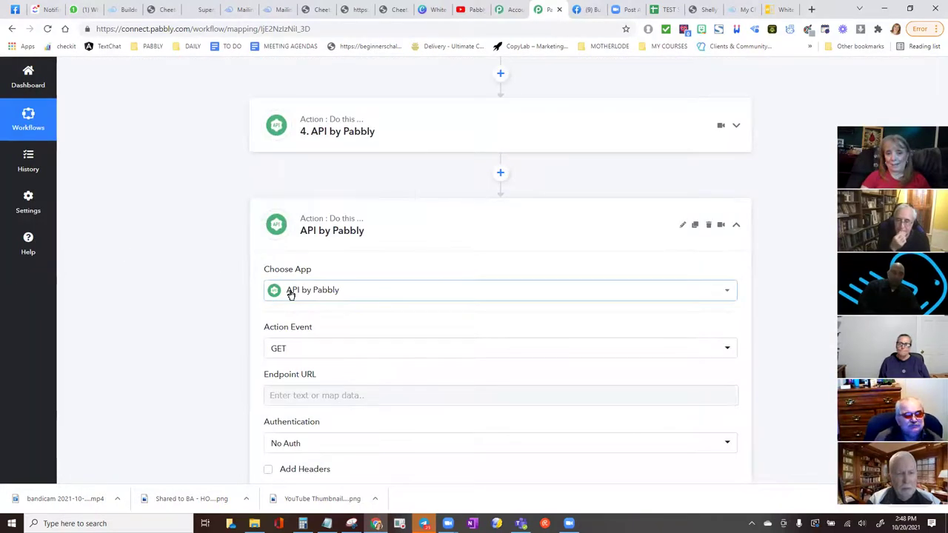
scroll(275, 328, down, 2)
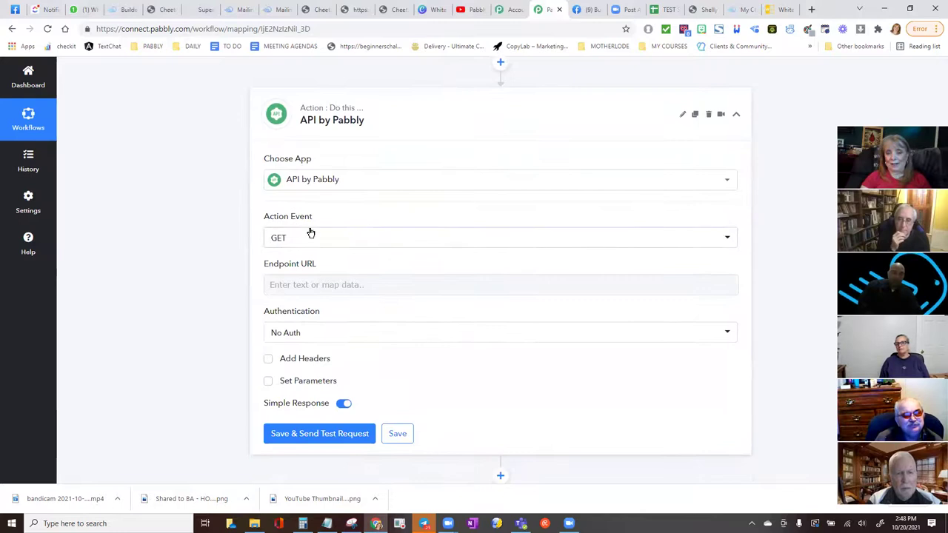
click(297, 237)
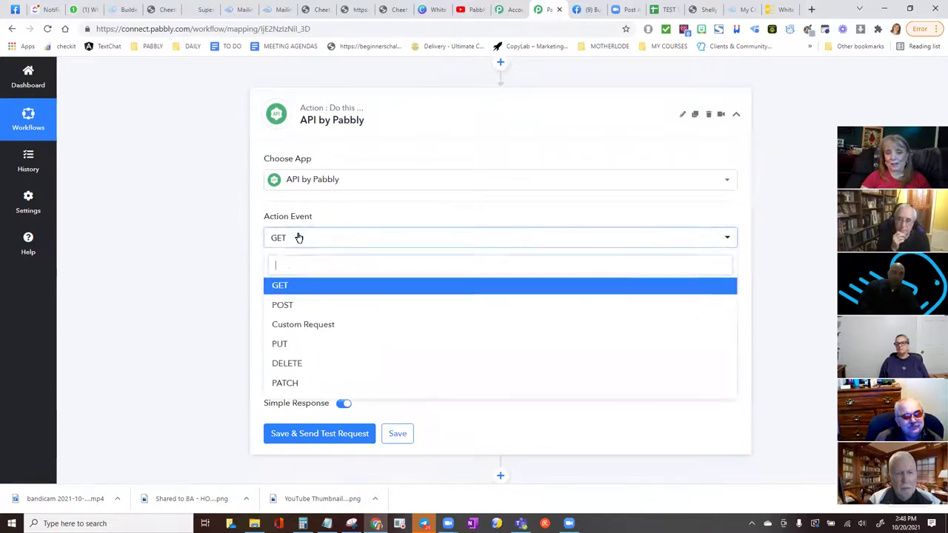
click(286, 303)
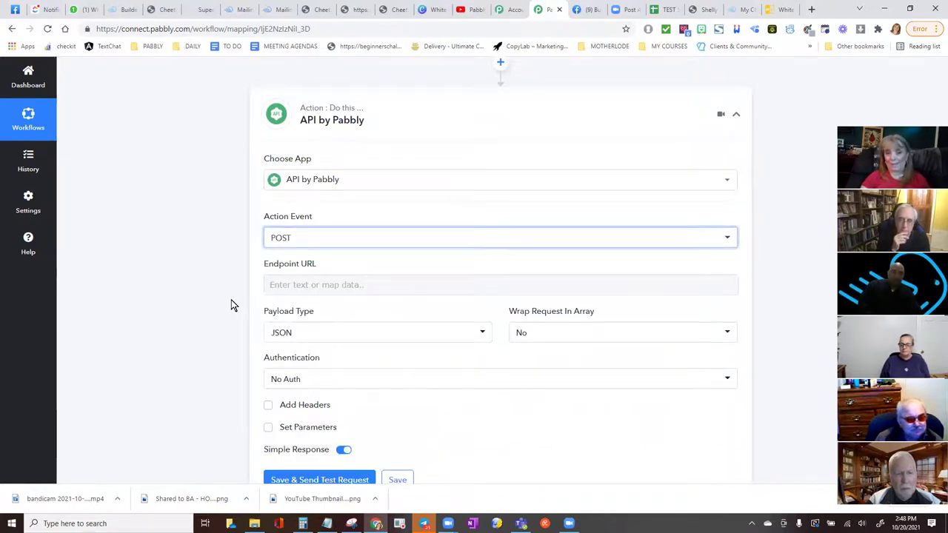
scroll(296, 365, down, 1)
scroll(296, 363, down, 1)
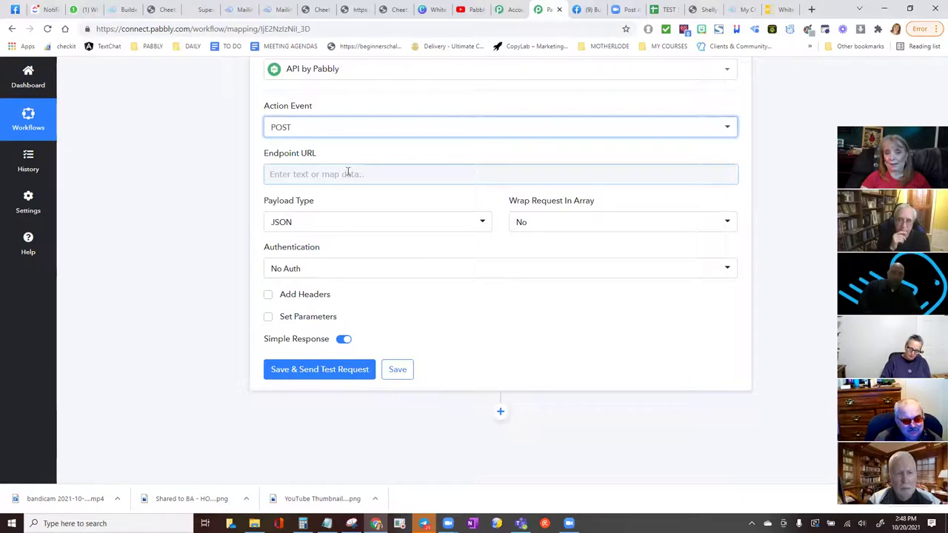
click(782, 8)
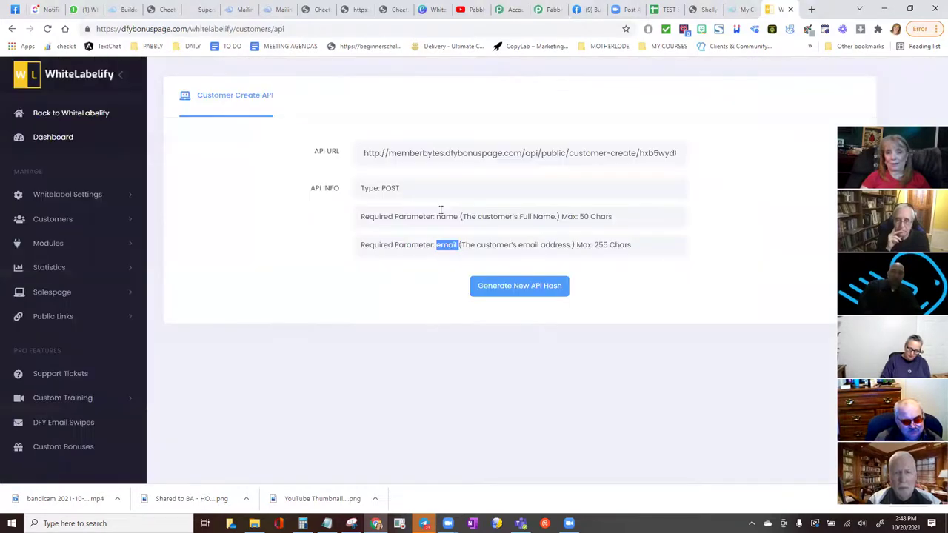
Paste WhiteLabelify's Customer Create API URL into the Pabbly step's Endpoint URL
triple_click(501, 156)
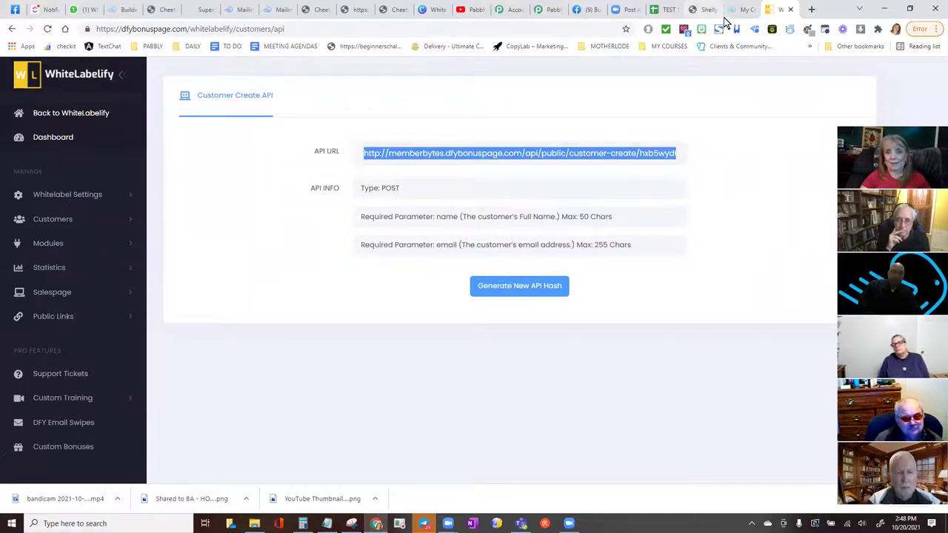
click(550, 9)
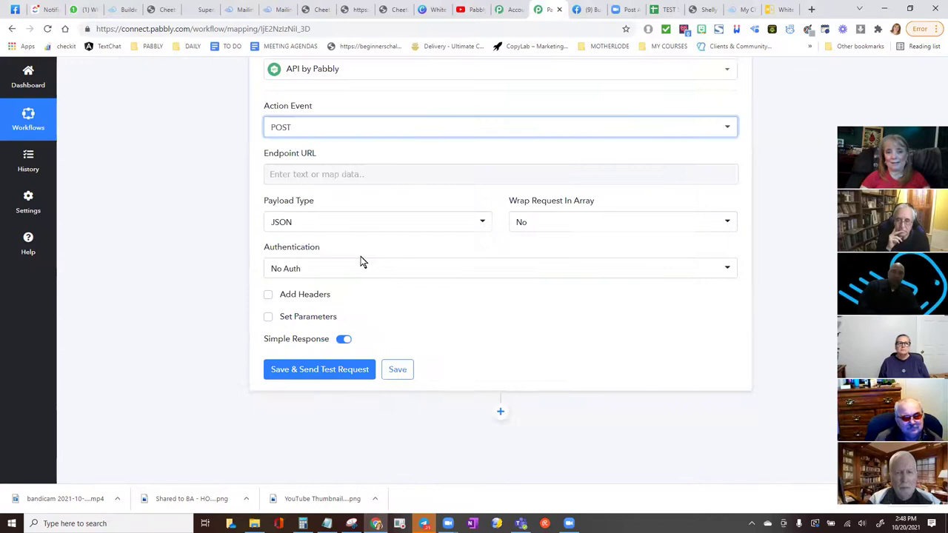
click(344, 175)
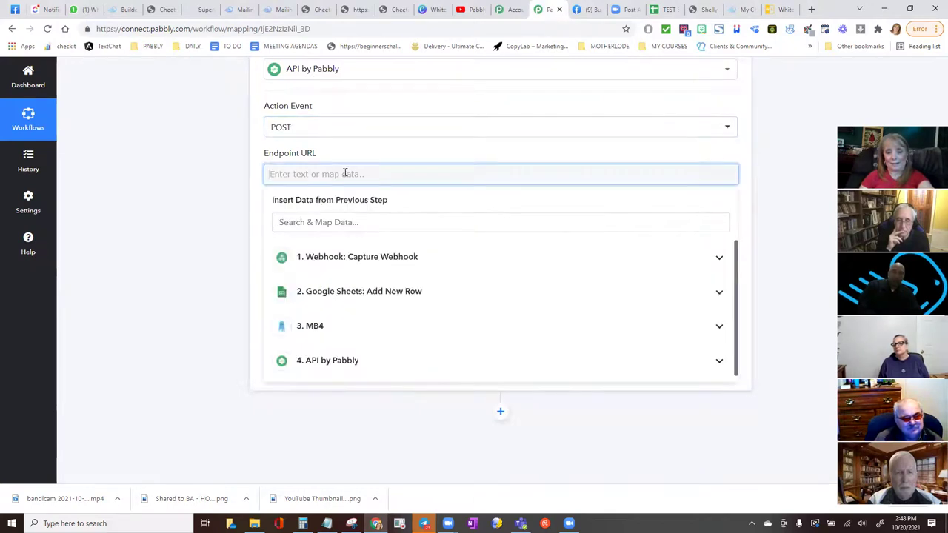
click(220, 277)
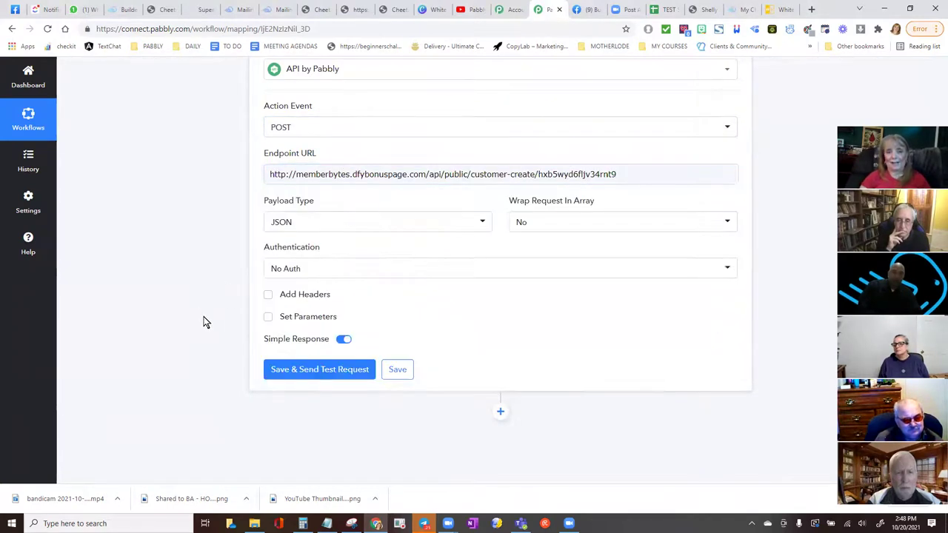
Enable Set Parameters and add two parameters labelled name and email
click(267, 322)
scroll(185, 341, down, 1)
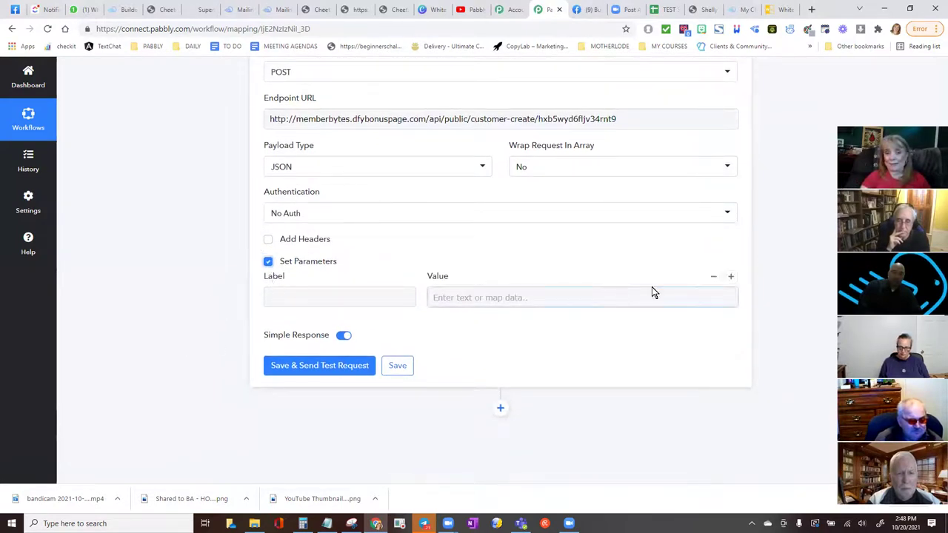
click(729, 276)
click(354, 295)
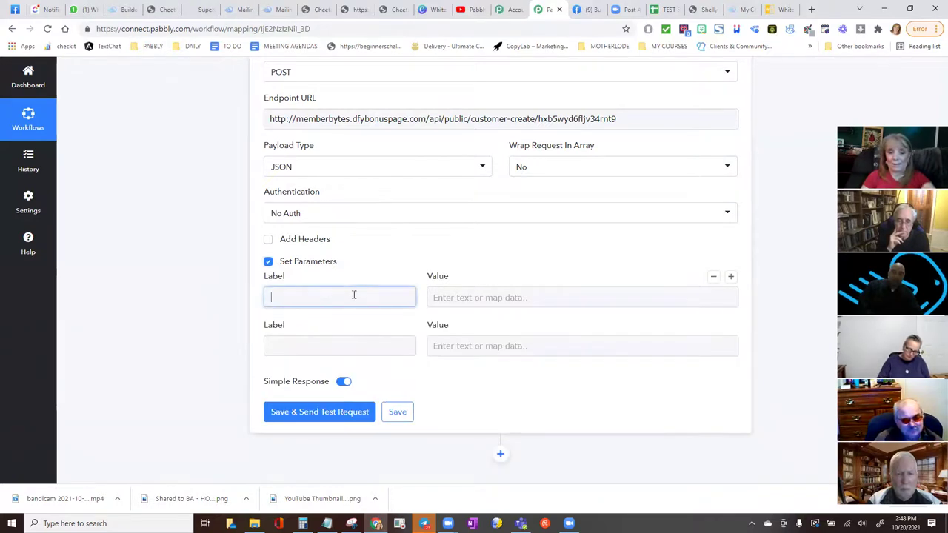
text(name)
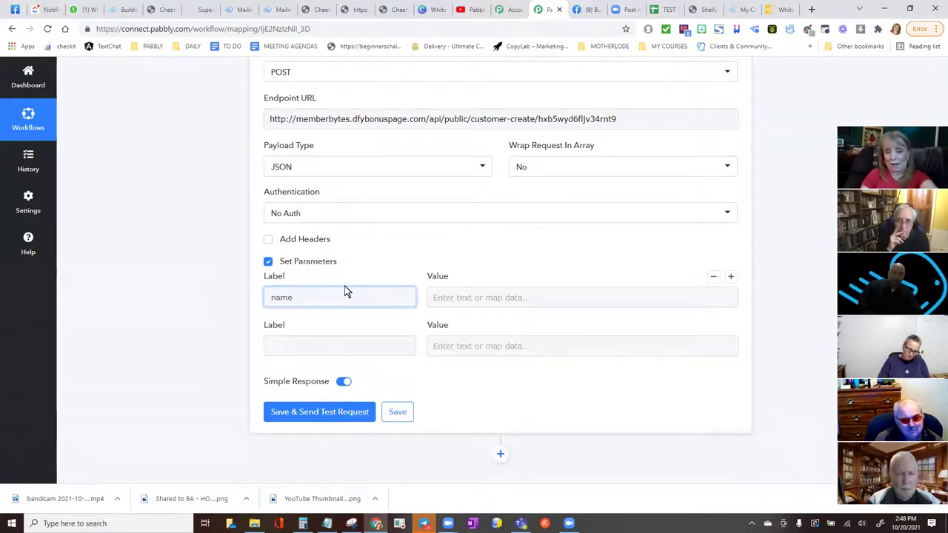
click(355, 355)
text(email)
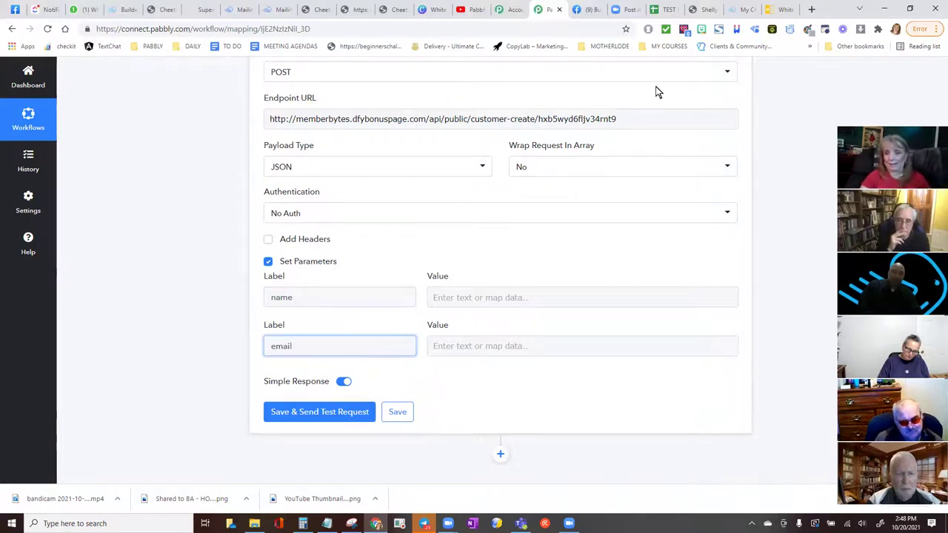
click(774, 9)
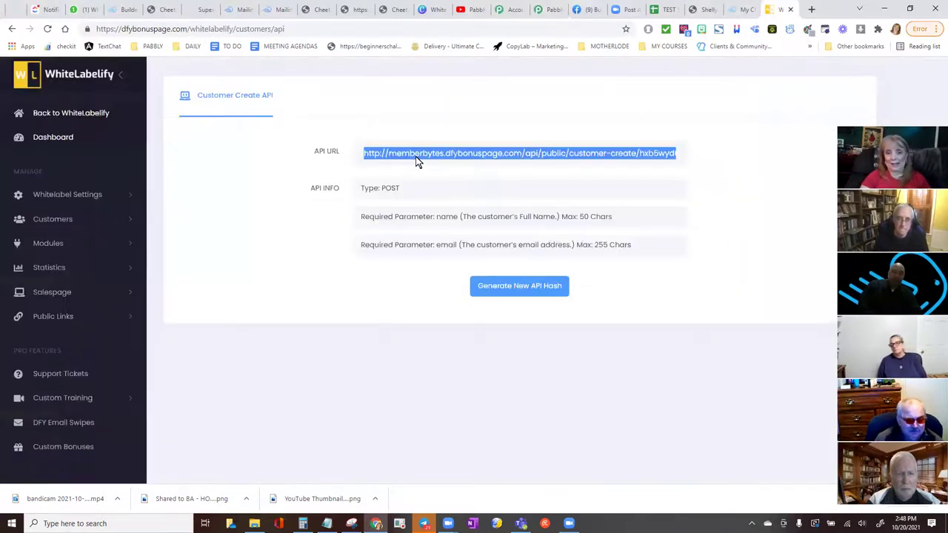
double_click(445, 217)
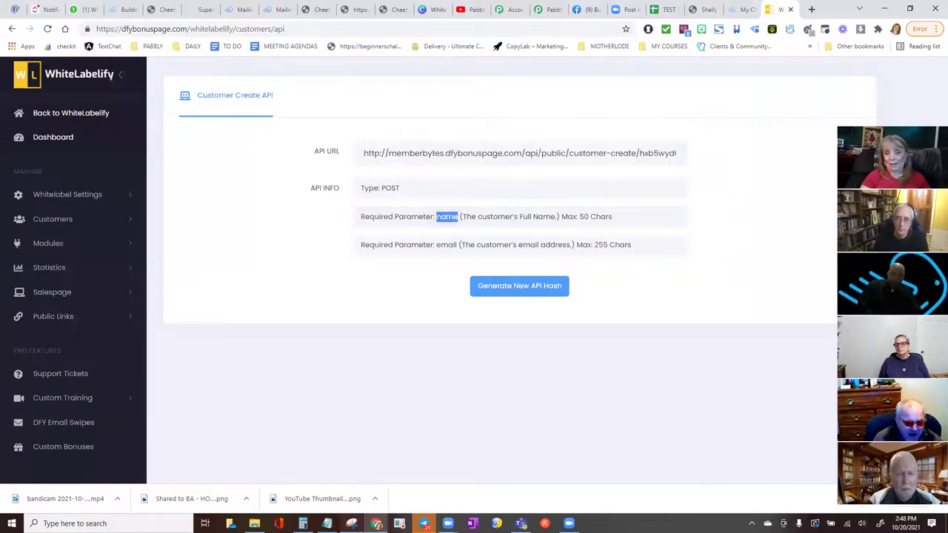
drag(437, 245, 449, 246)
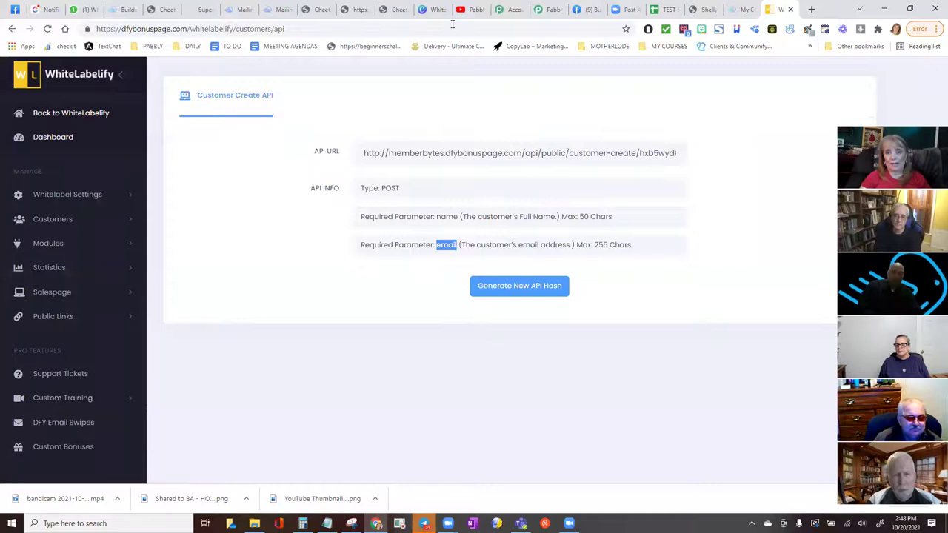
click(548, 9)
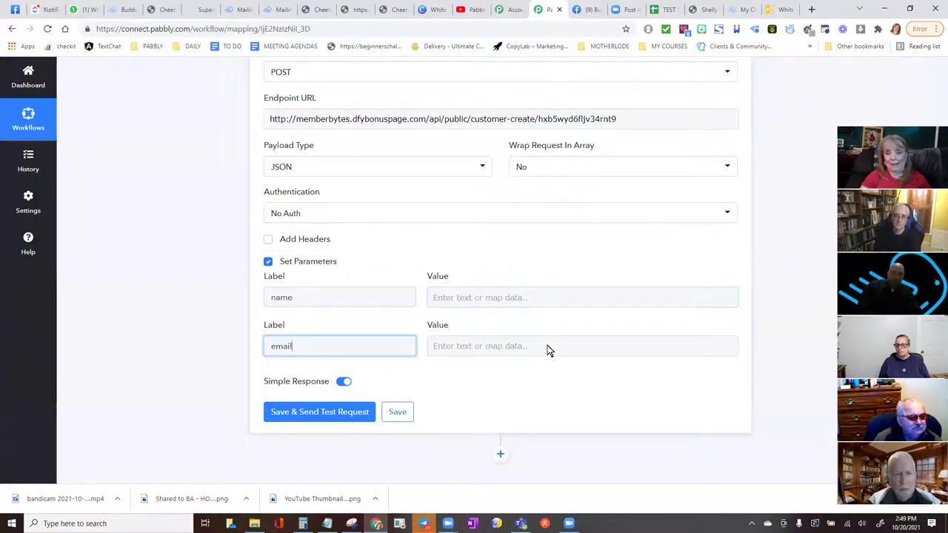
Map the webhook's Firstname into the name value and its Email into the email value
click(456, 294)
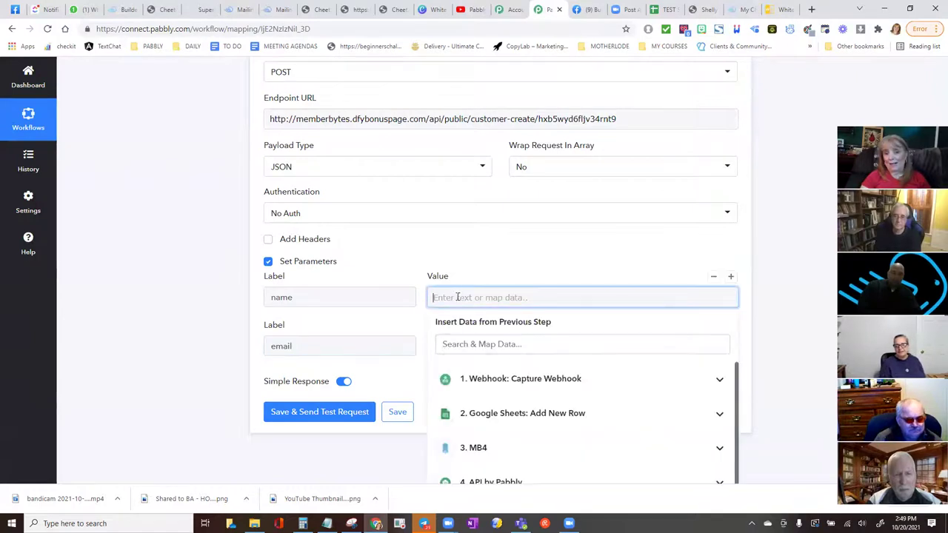
click(513, 378)
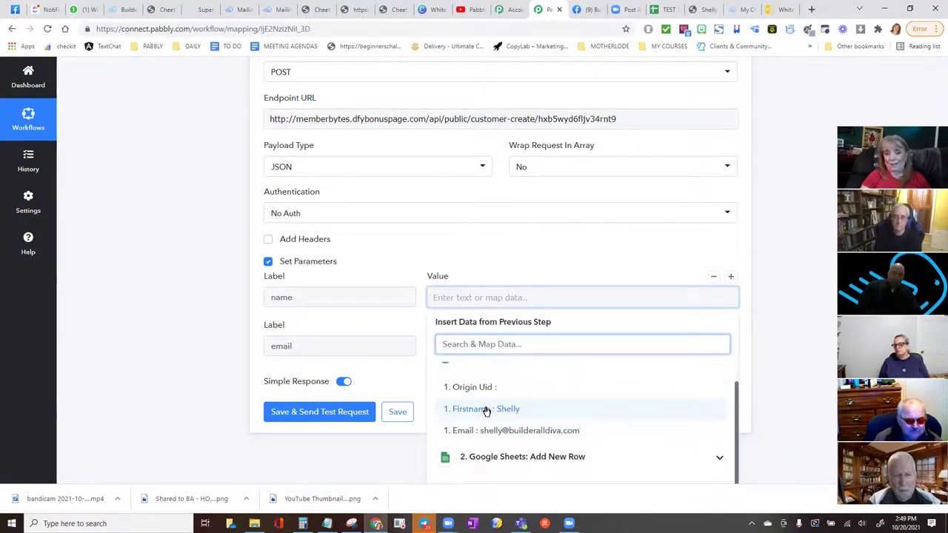
click(486, 410)
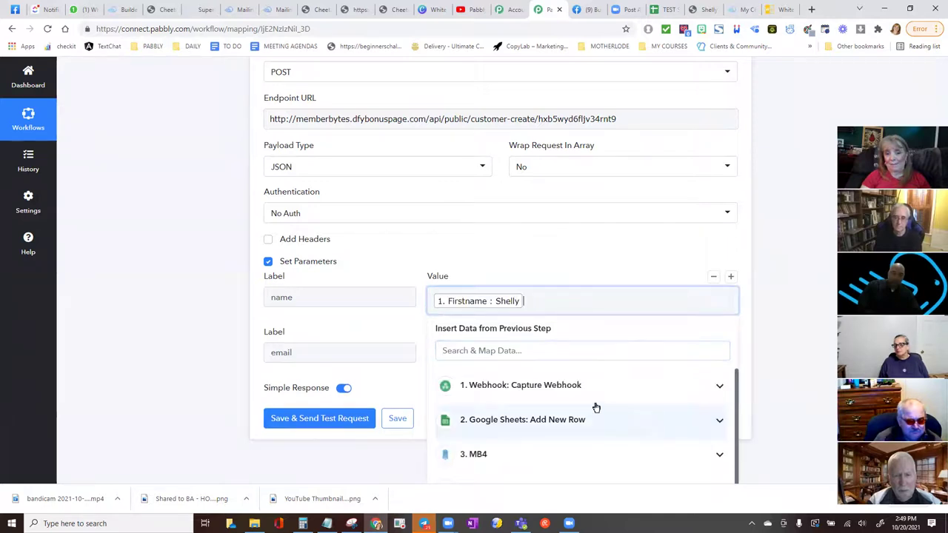
click(756, 320)
click(469, 351)
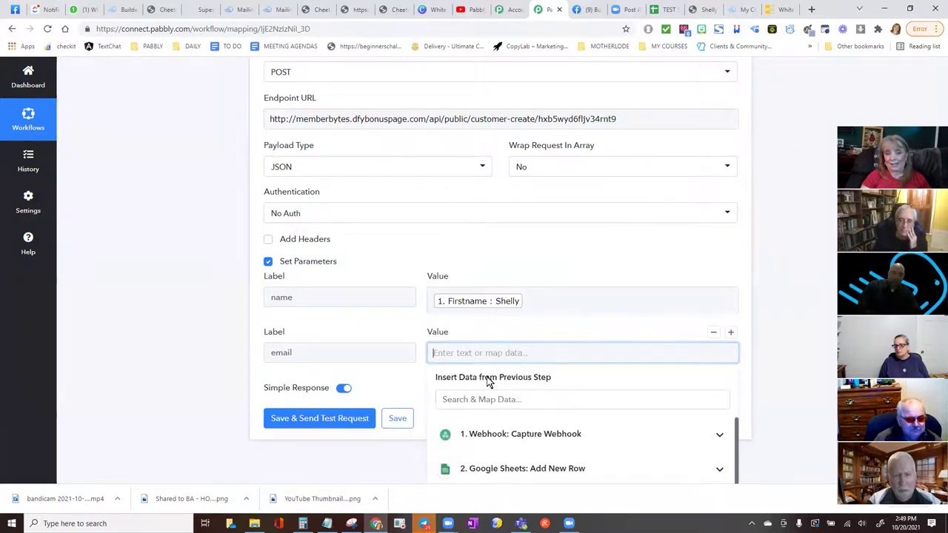
click(509, 436)
scroll(756, 415, down, 2)
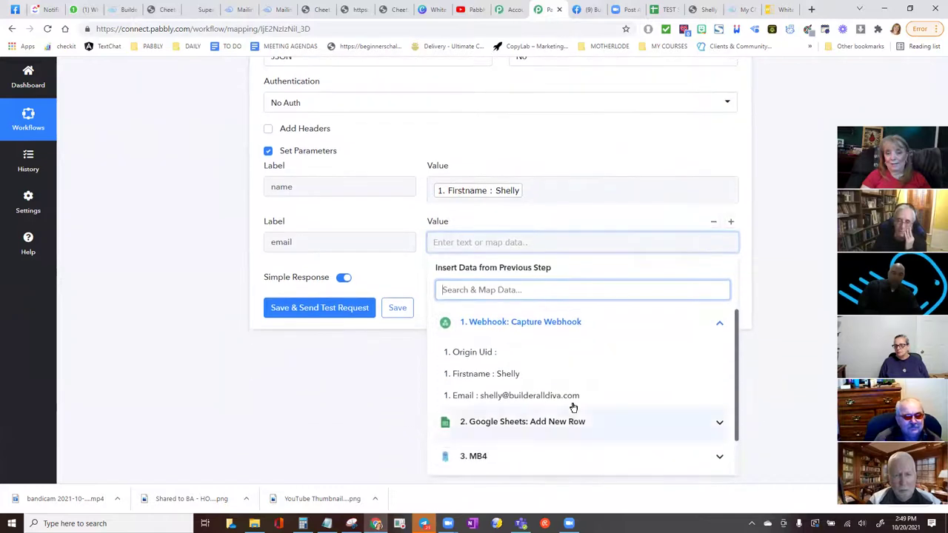
click(525, 395)
click(328, 400)
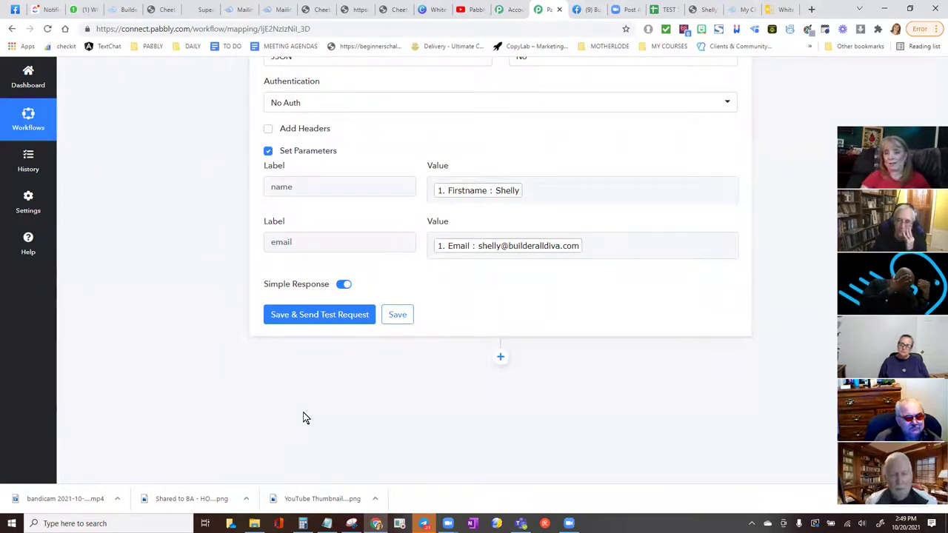
Save the POST action settings and dismiss the confirmation
click(398, 315)
click(465, 326)
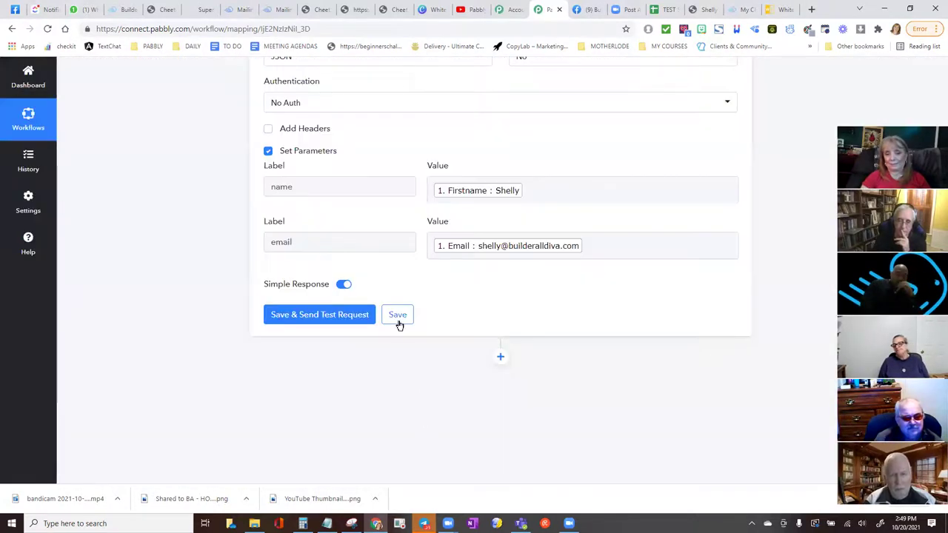
click(398, 318)
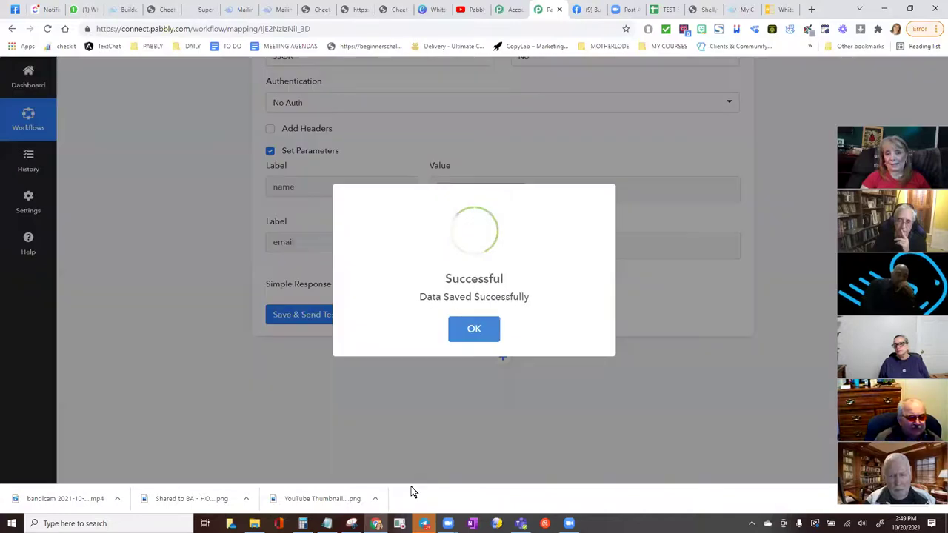
click(468, 335)
scroll(662, 277, up, 5)
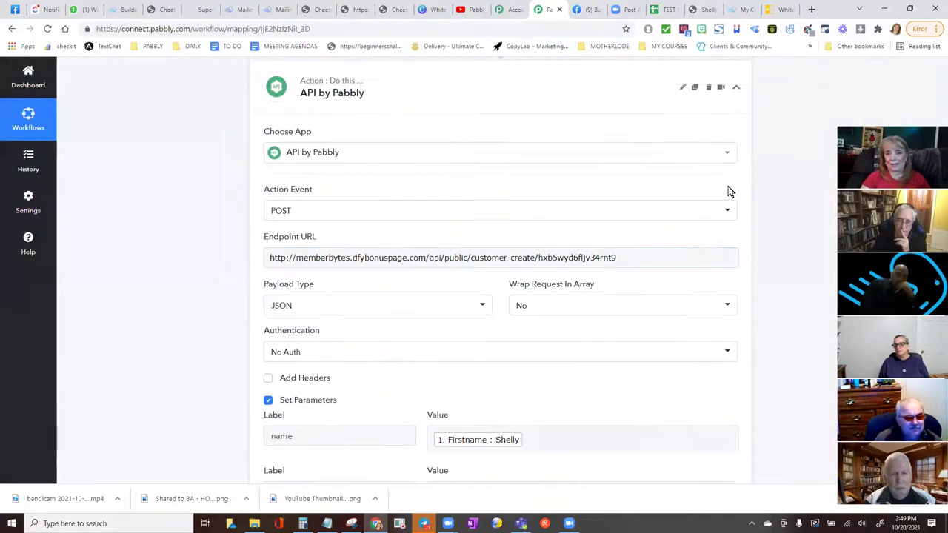
scroll(726, 199, up, 3)
Collapse the finished API by Pabbly step and scroll through the workflow's steps
click(738, 280)
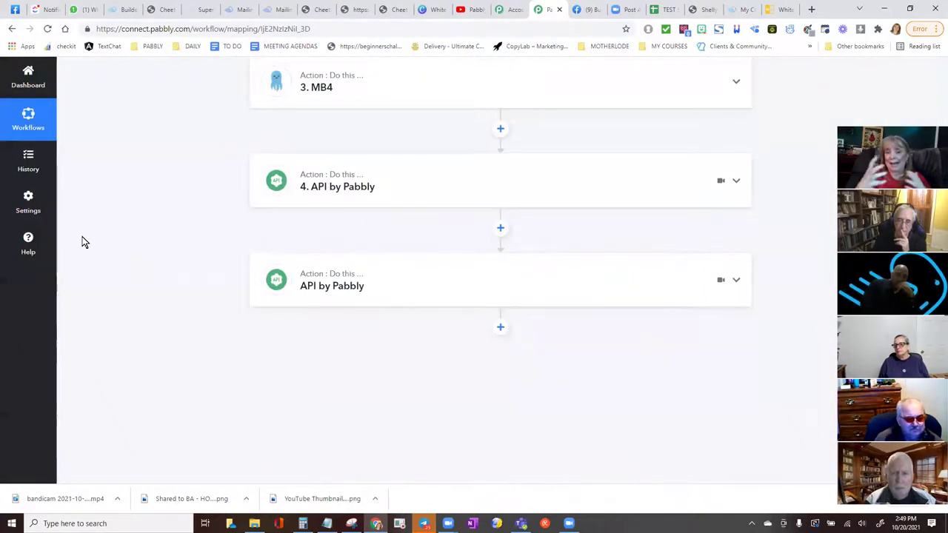
scroll(129, 217, up, 3)
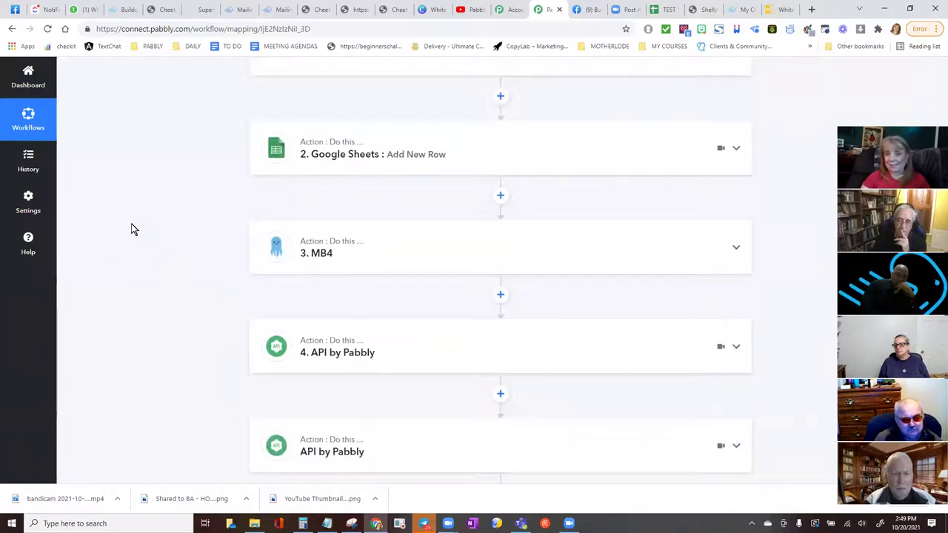
scroll(440, 299, up, 3)
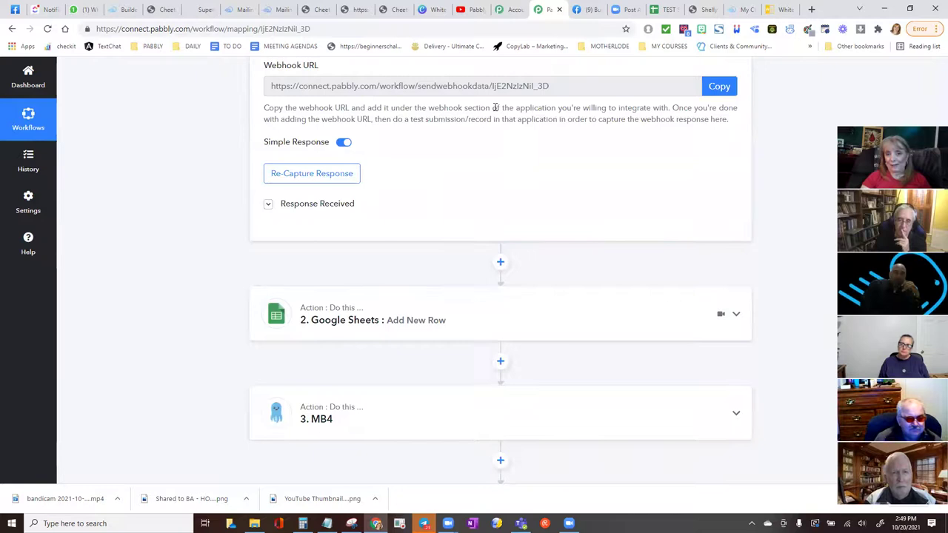
scroll(494, 108, down, 3)
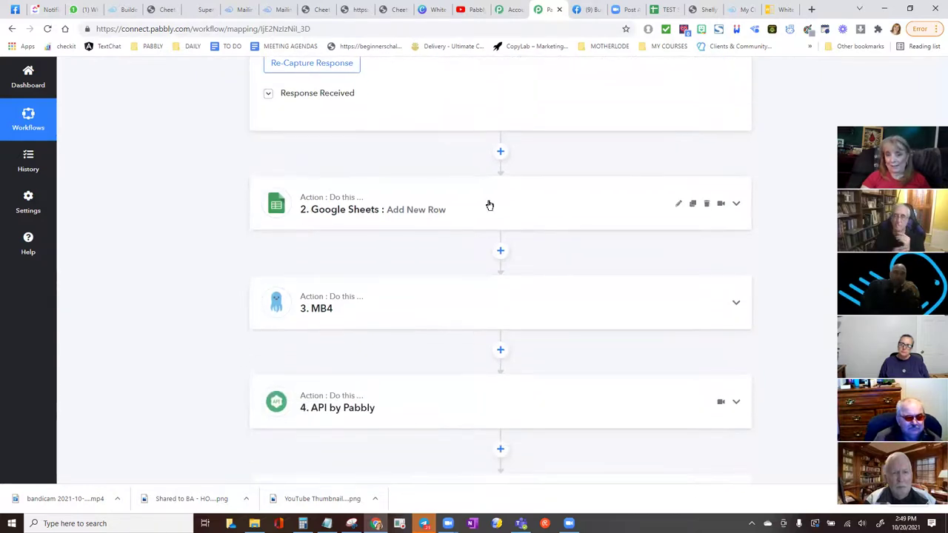
scroll(488, 205, down, 3)
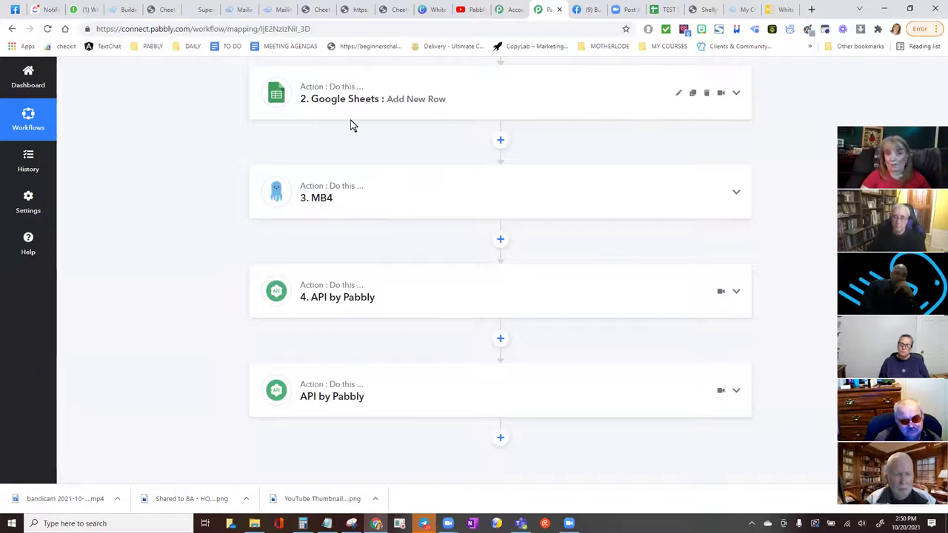
click(318, 10)
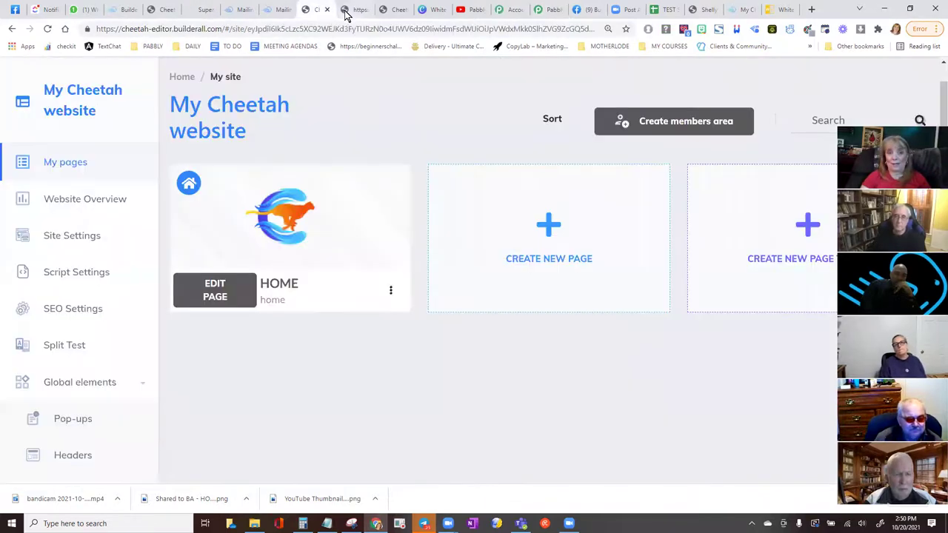
On the live Cheetah opt-in page, enter a test name and e-mail and submit GET INSTANT ACCESS
click(357, 9)
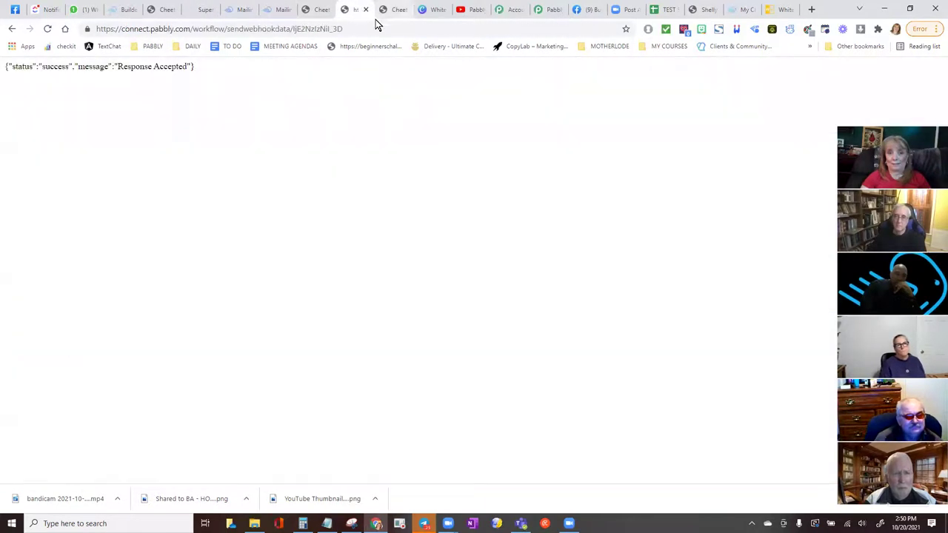
click(12, 28)
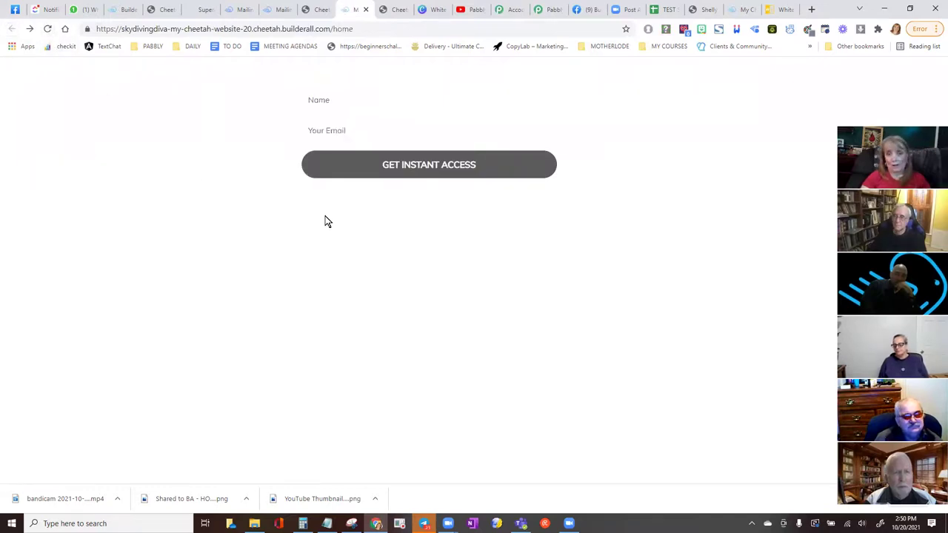
click(334, 104)
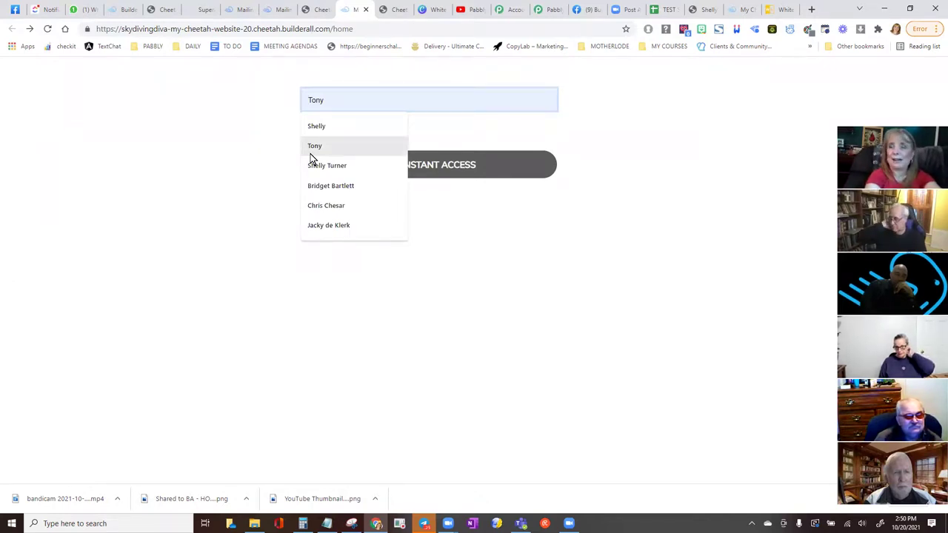
text(Scrappy1966)
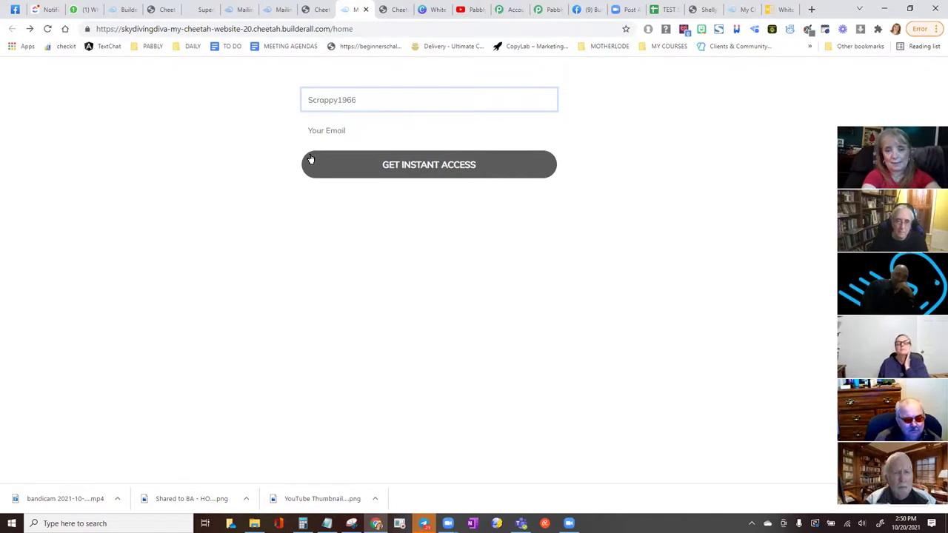
key(Tab)
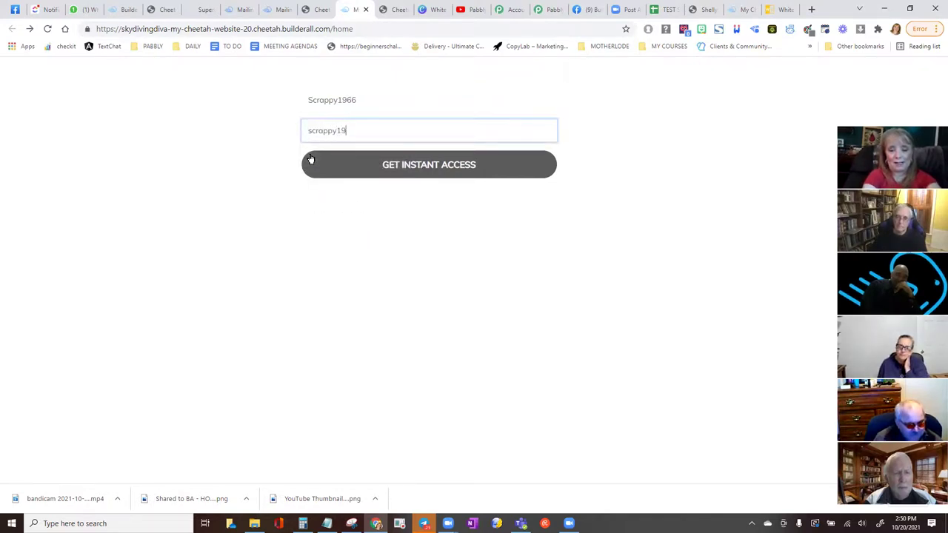
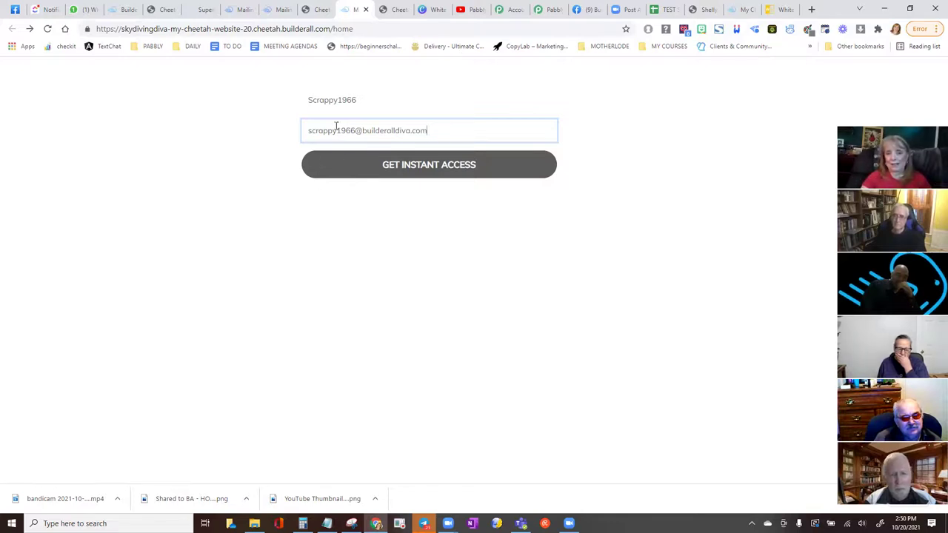
click(407, 170)
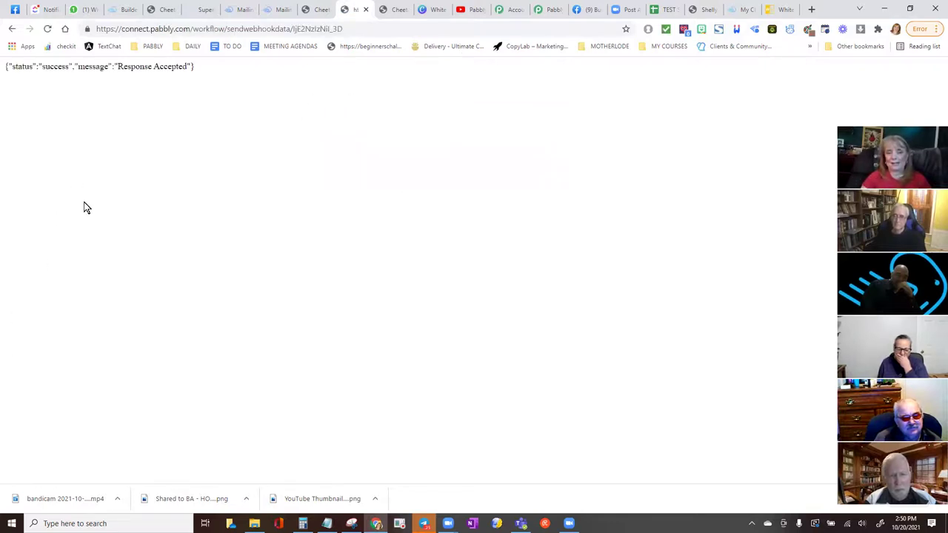
click(655, 9)
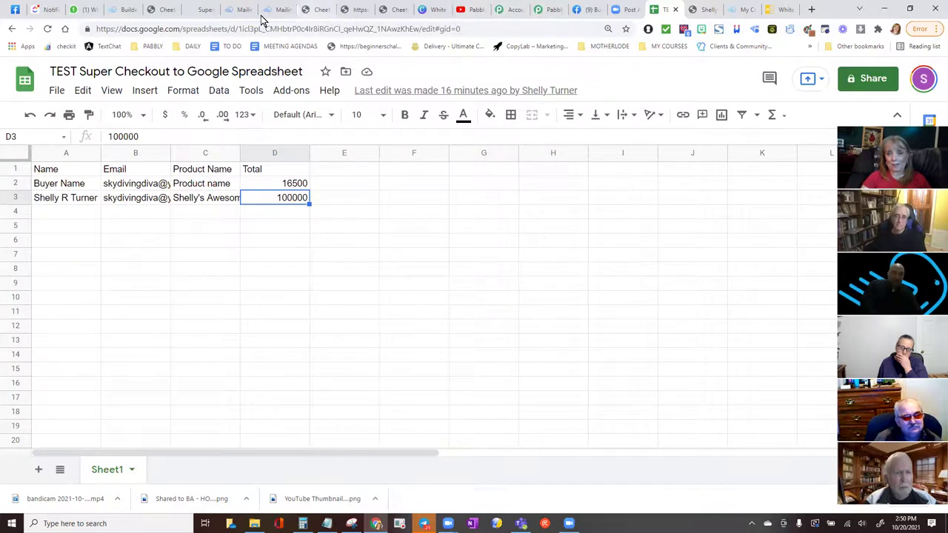
Reload MailingBoss and find the 2:50 PM test opt-in among MailingBoss5's subscribers
click(234, 13)
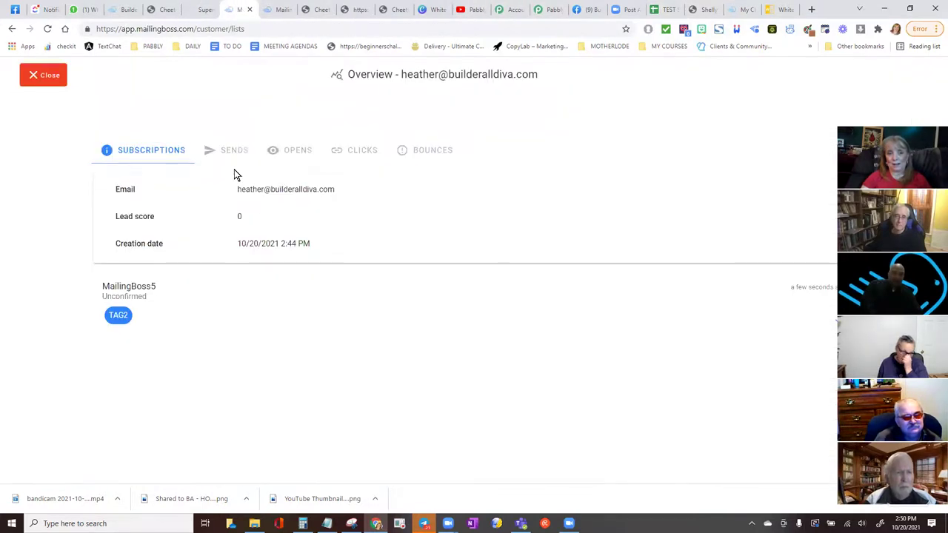
click(43, 75)
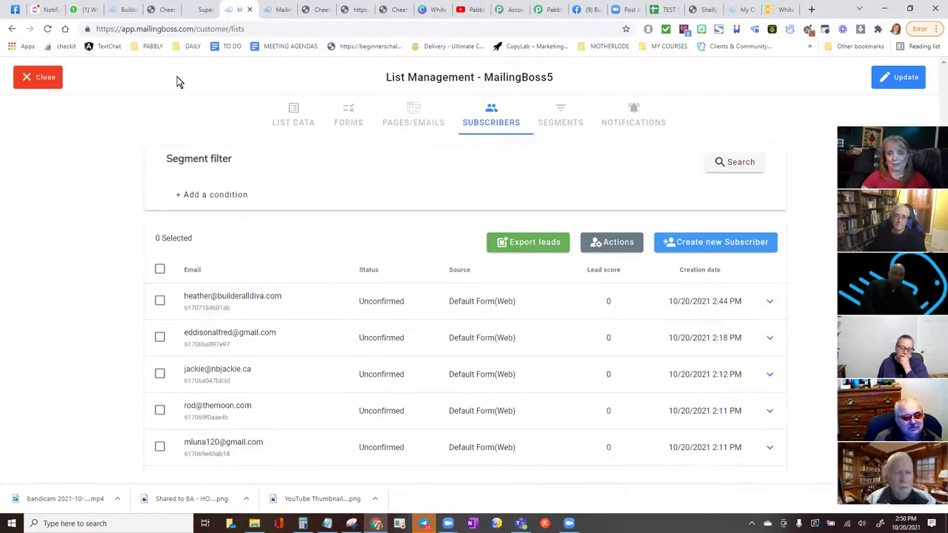
click(46, 29)
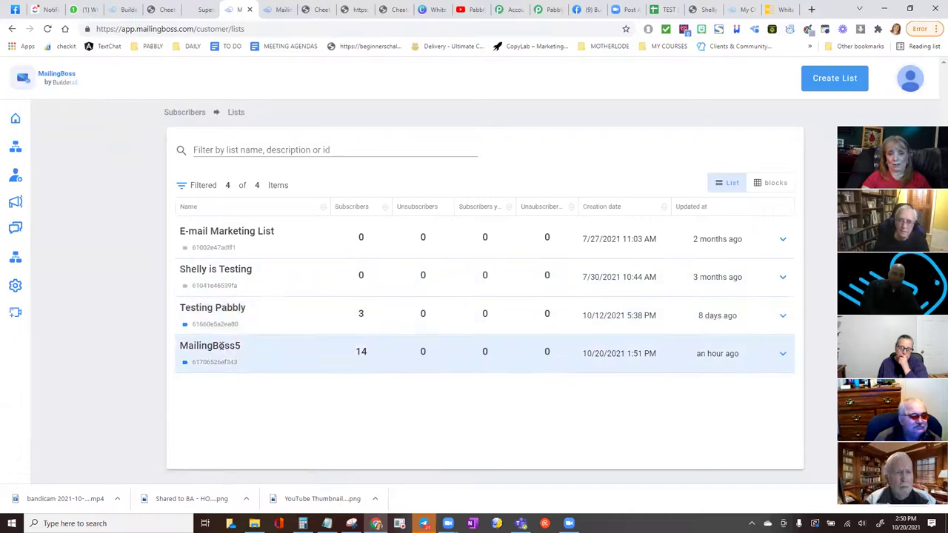
click(783, 355)
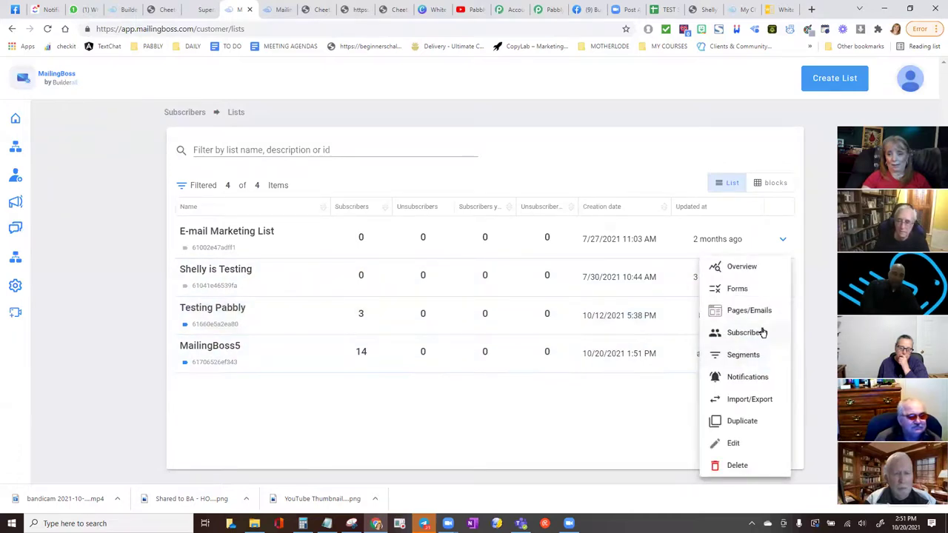
click(763, 333)
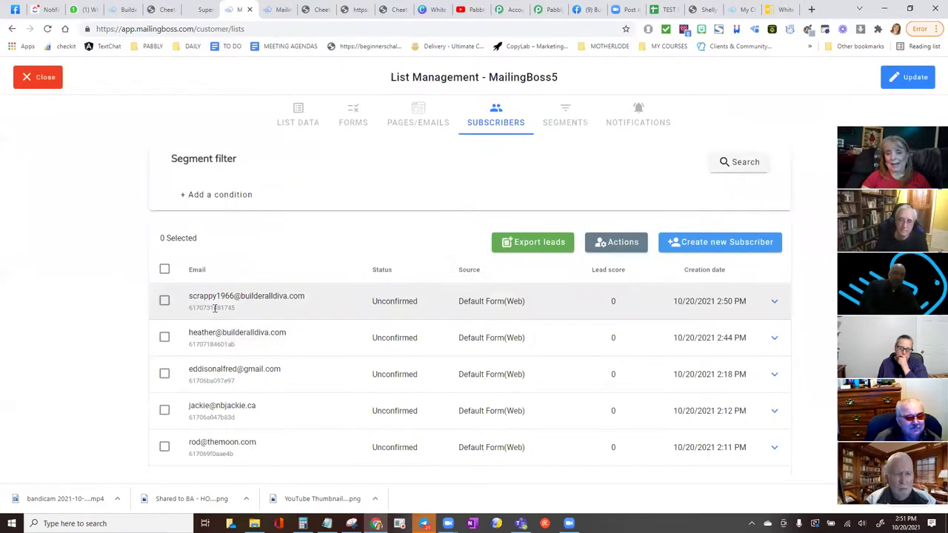
click(273, 9)
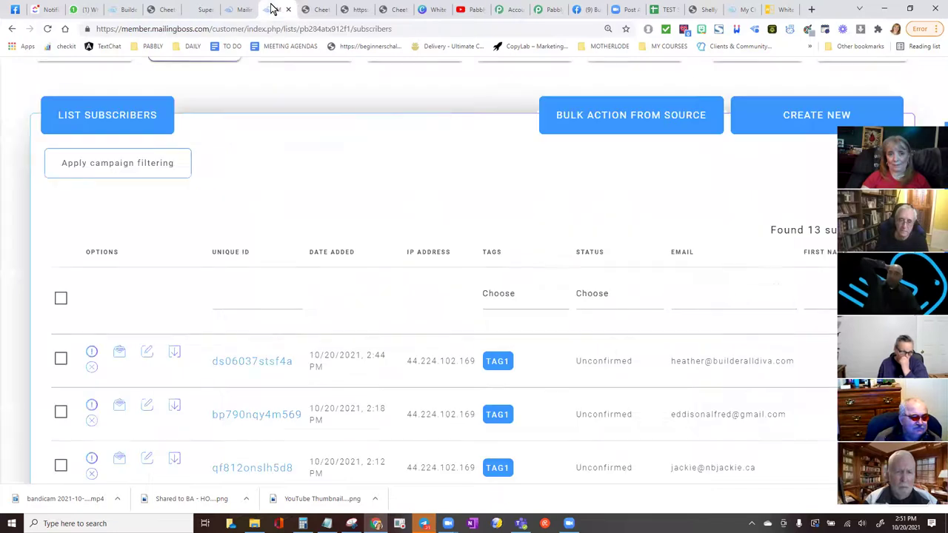
click(46, 28)
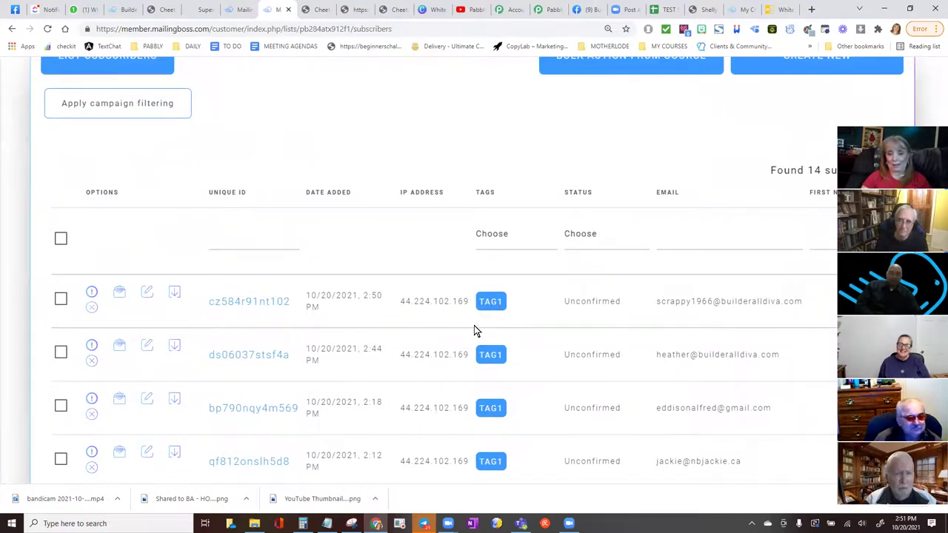
Open the WhiteLabelify Customers List to check for the new customer
click(779, 9)
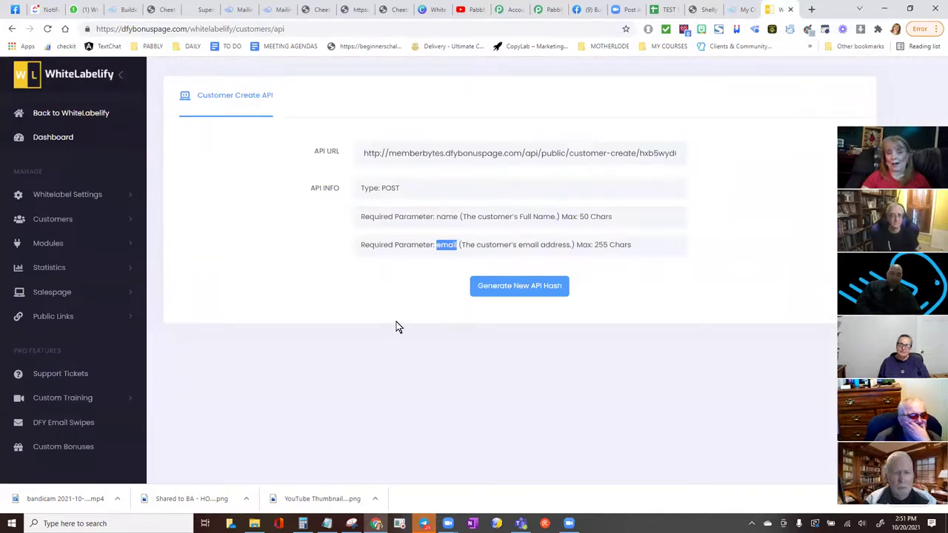
click(46, 219)
click(57, 243)
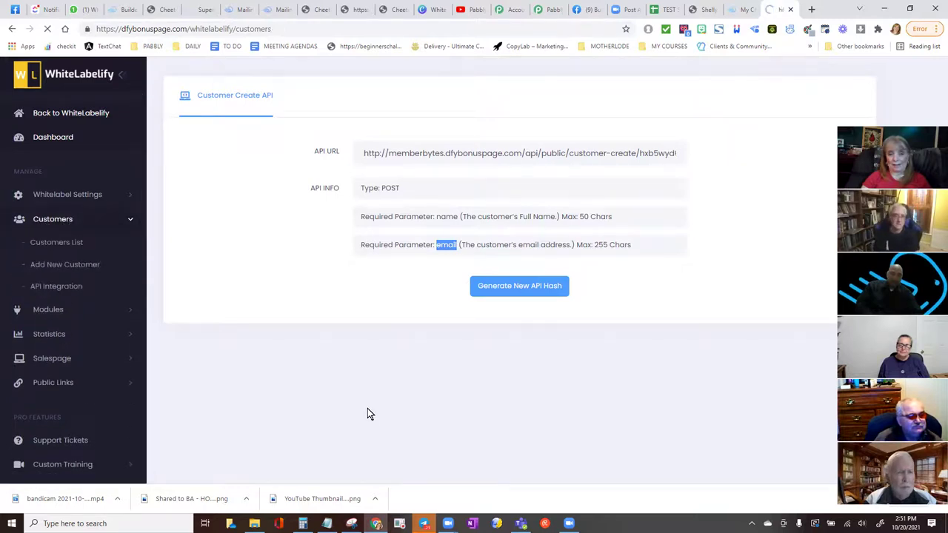